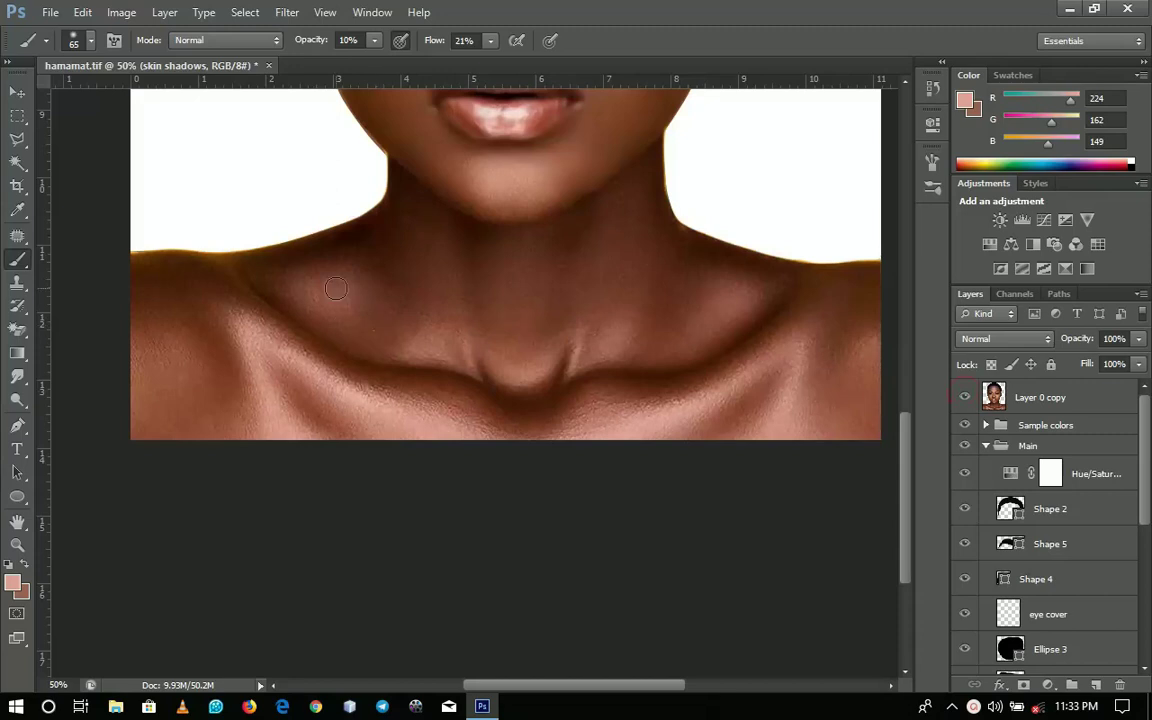
# Hide the Layer 0 copy reference and paint soft pink highlights above the left collarbone and in the throat notch with an 86 px brush
pyautogui.rightClick(342, 288)
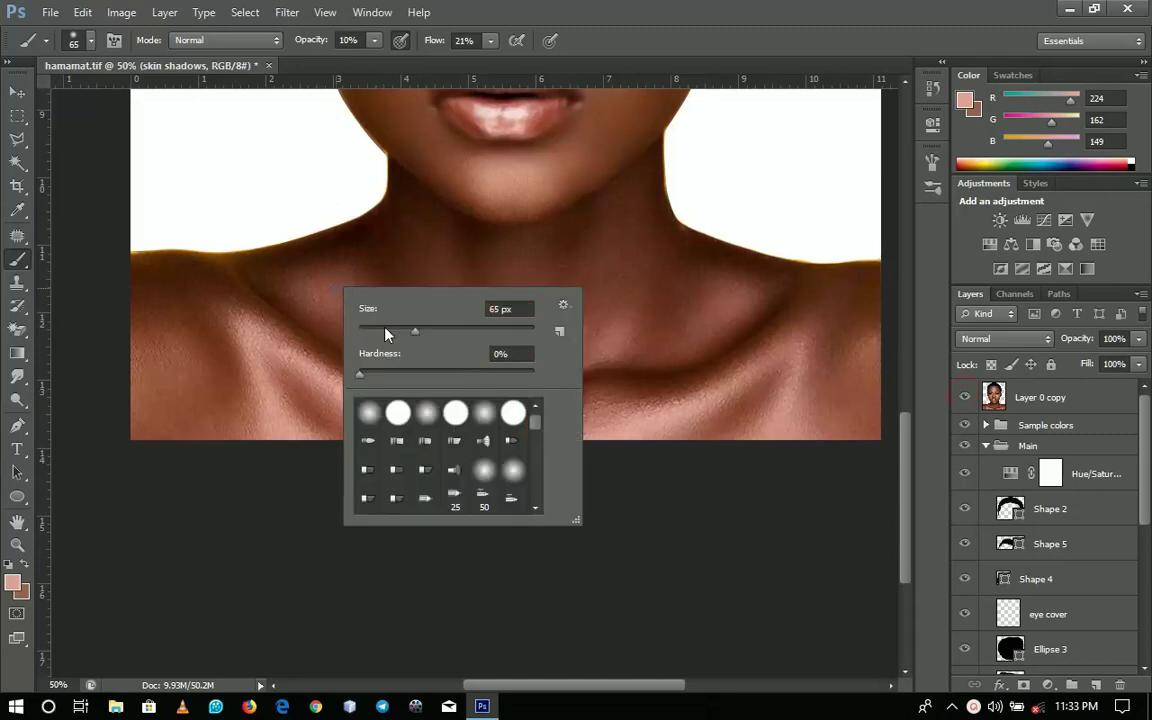
pyautogui.moveTo(414, 331); pyautogui.dragTo(422, 332)
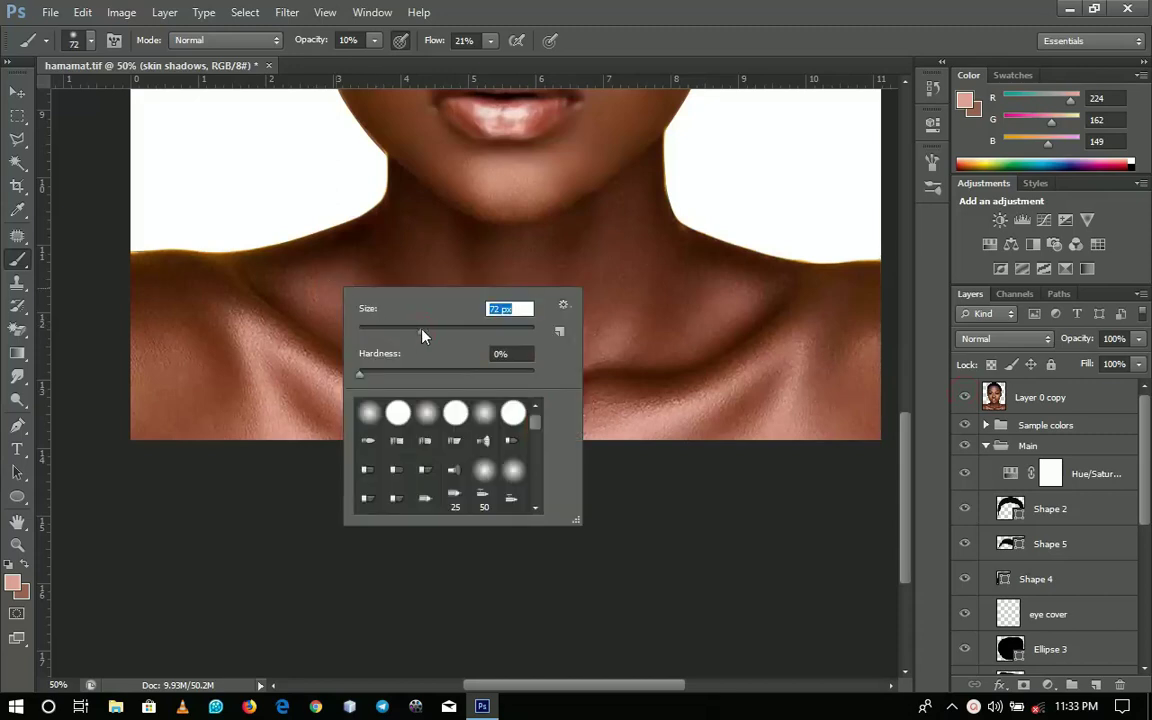
pyautogui.click(355, 277)
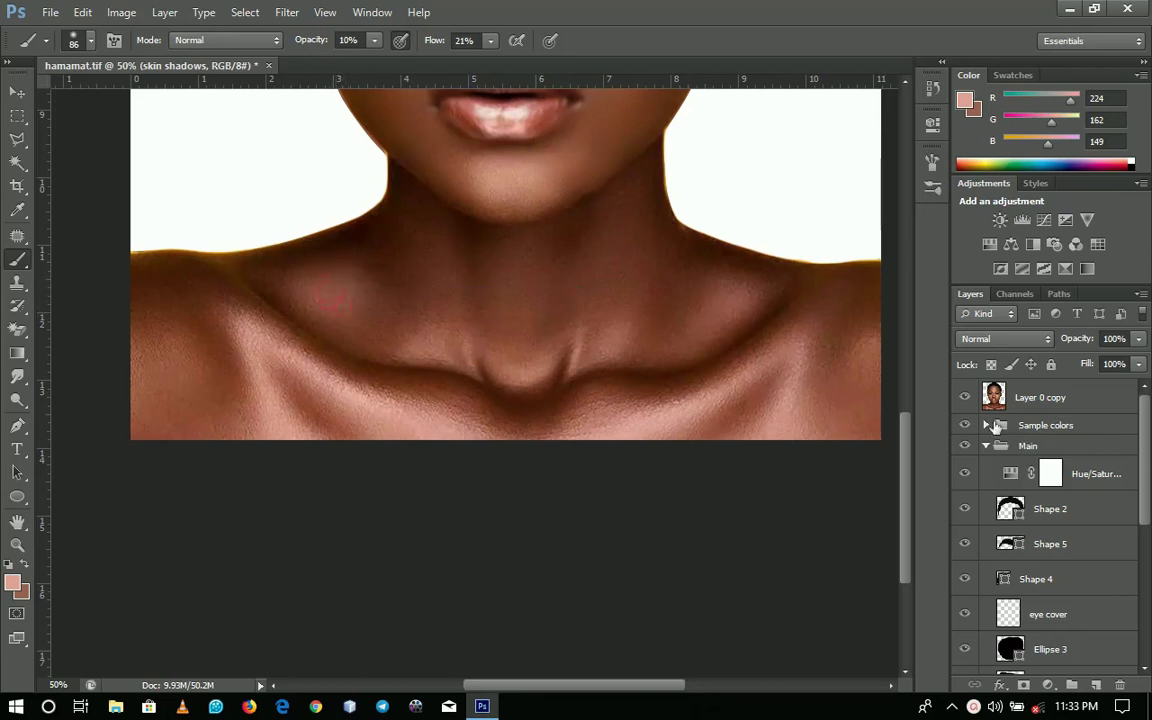
pyautogui.click(965, 398)
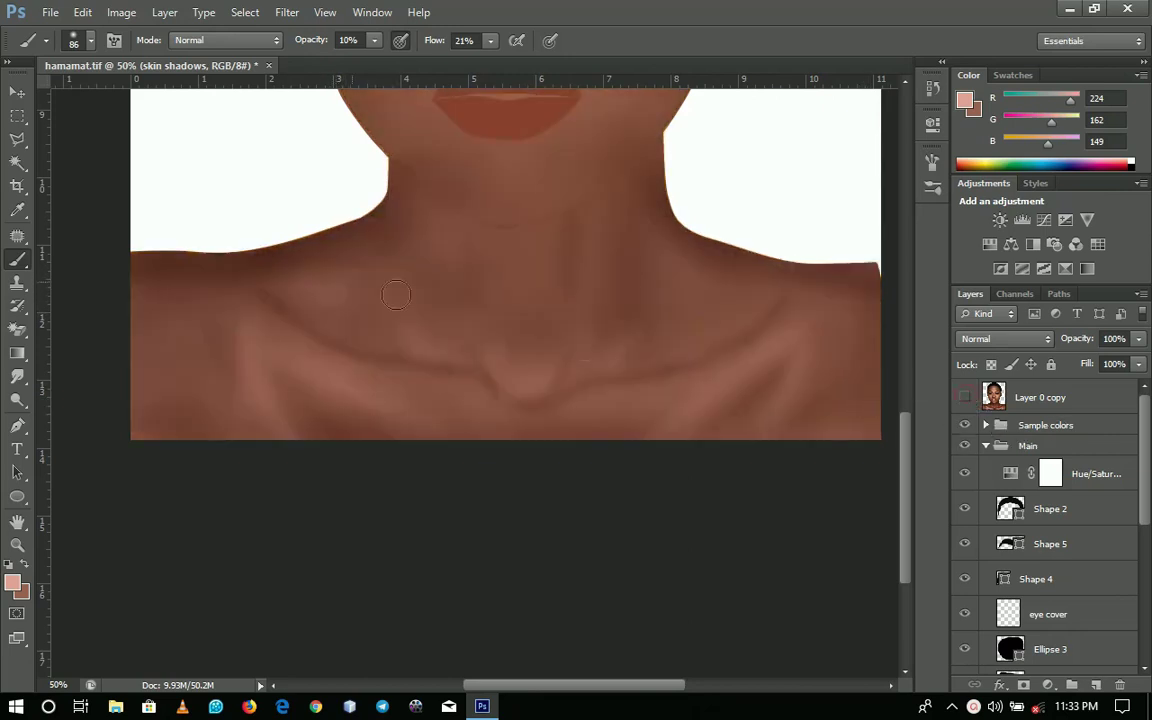
pyautogui.moveTo(341, 279)
pyautogui.mouseDown()
pyautogui.moveTo(315, 280)
pyautogui.moveTo(331, 296)
pyautogui.mouseUp()
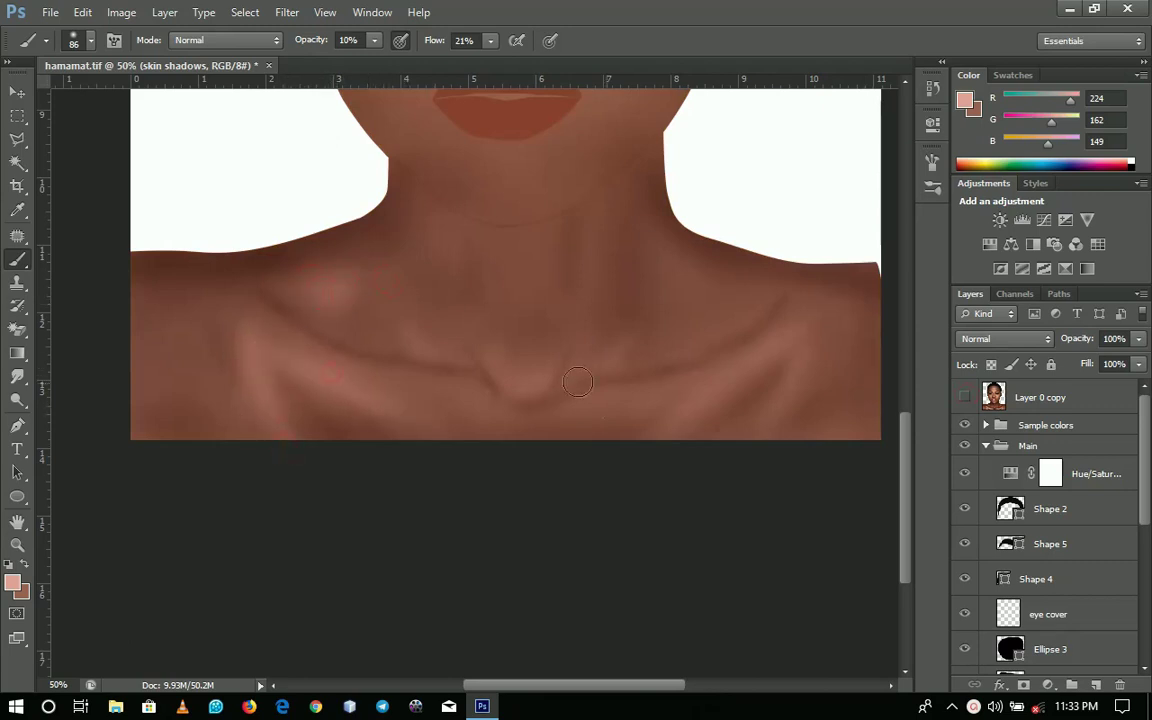
pyautogui.moveTo(548, 372); pyautogui.dragTo(519, 381)
# Check the chest against the Layer 0 copy photo and add more pink highlight at the right shoulder and around the throat notch
pyautogui.click(964, 397)
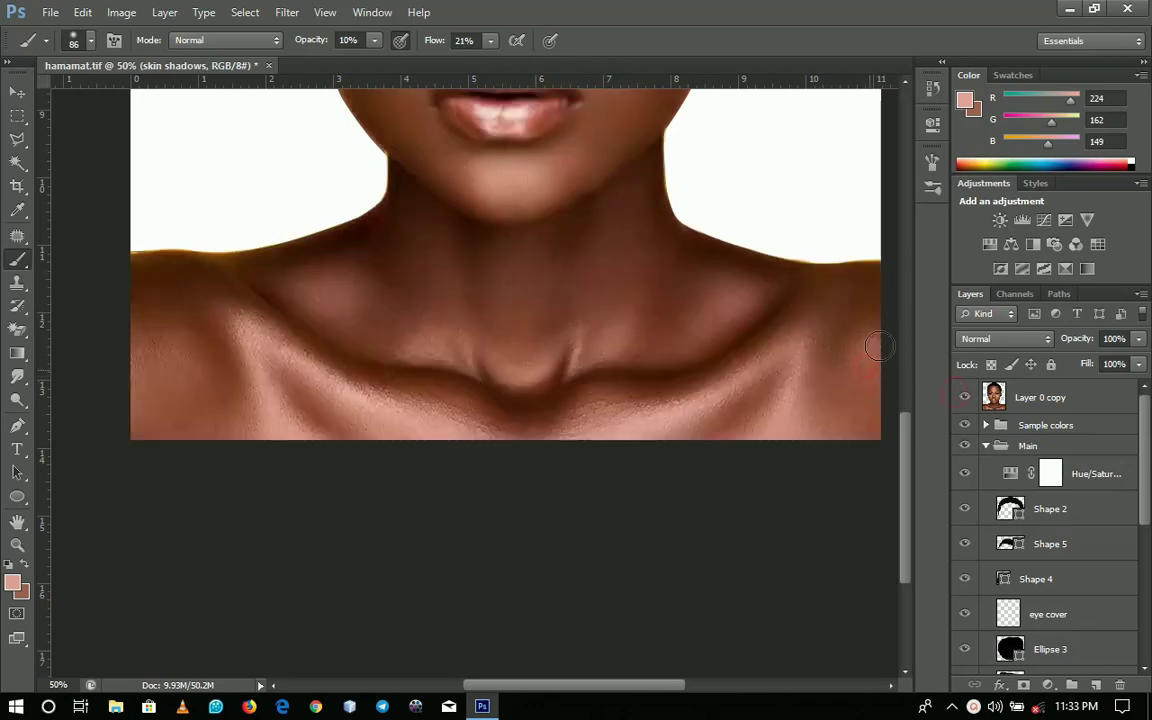
pyautogui.click(964, 397)
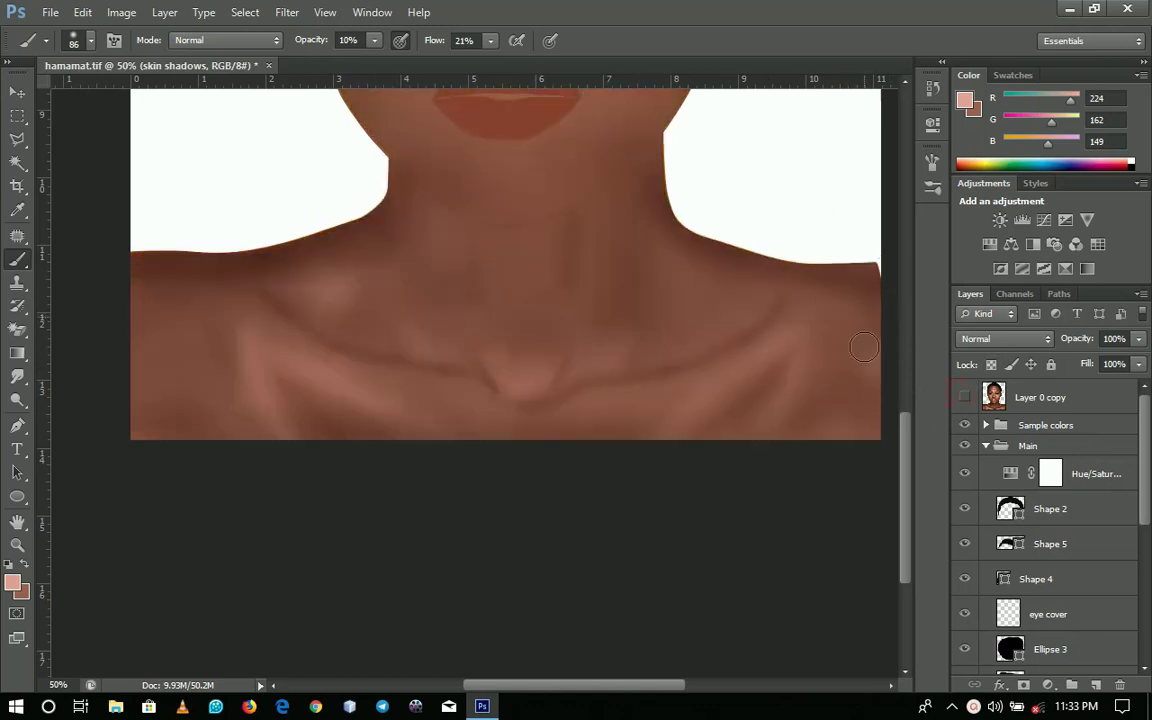
pyautogui.moveTo(800, 348); pyautogui.dragTo(801, 388)
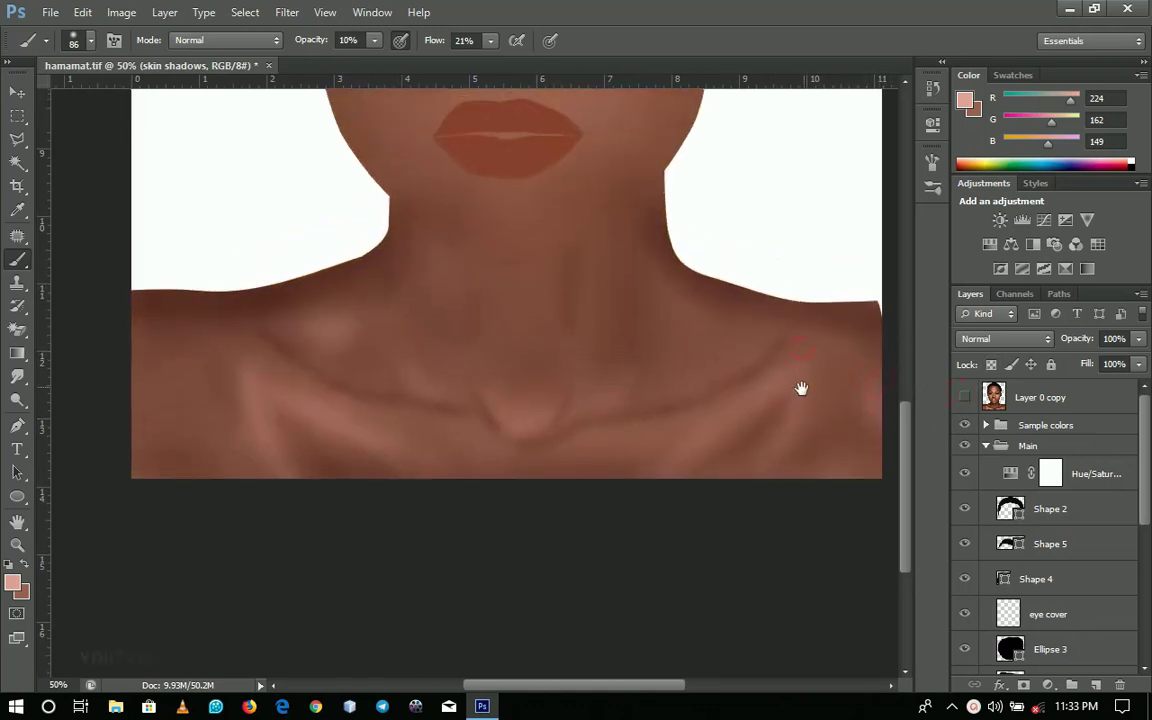
pyautogui.keyDown('ctrl'); pyautogui.click(548, 458); pyautogui.keyUp('ctrl')
pyautogui.moveTo(551, 442); pyautogui.dragTo(497, 425)
pyautogui.moveTo(612, 438); pyautogui.dragTo(648, 494)
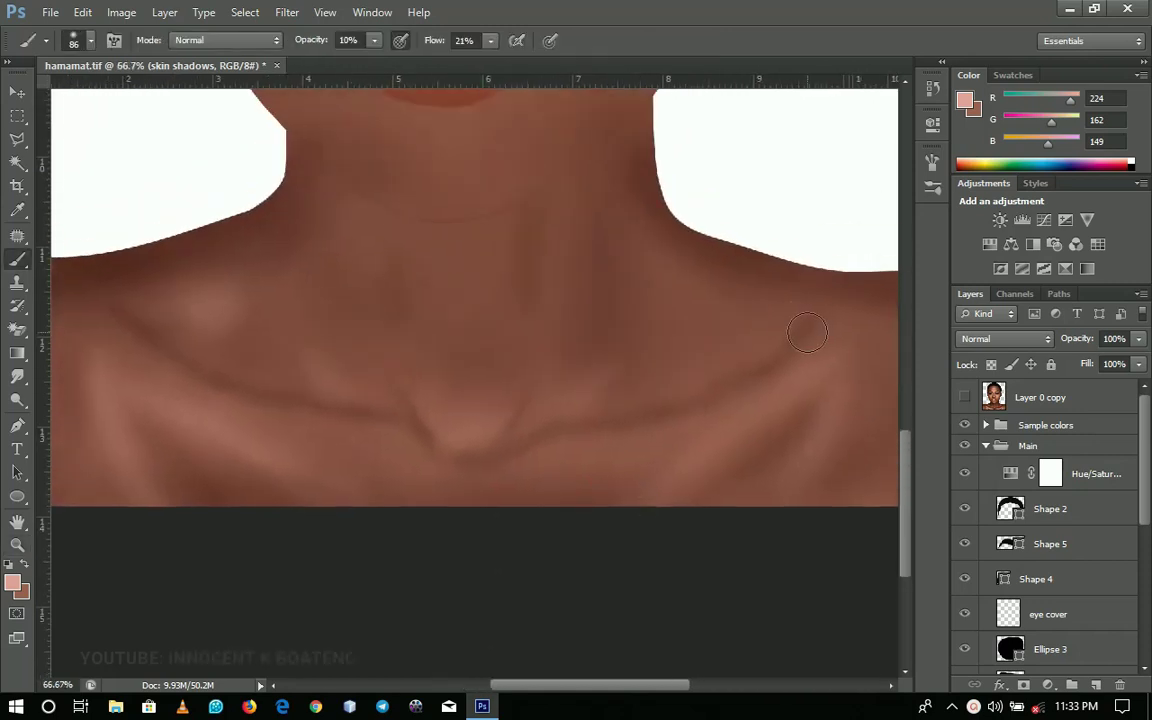
# Sample the near-black brown swatch (RGB 38, 9, 3) and deepen the shadow line along both collarbones with a 48 px brush
pyautogui.moveTo(307, 403); pyautogui.dragTo(321, 573)
pyautogui.moveTo(262, 175); pyautogui.dragTo(352, 447)
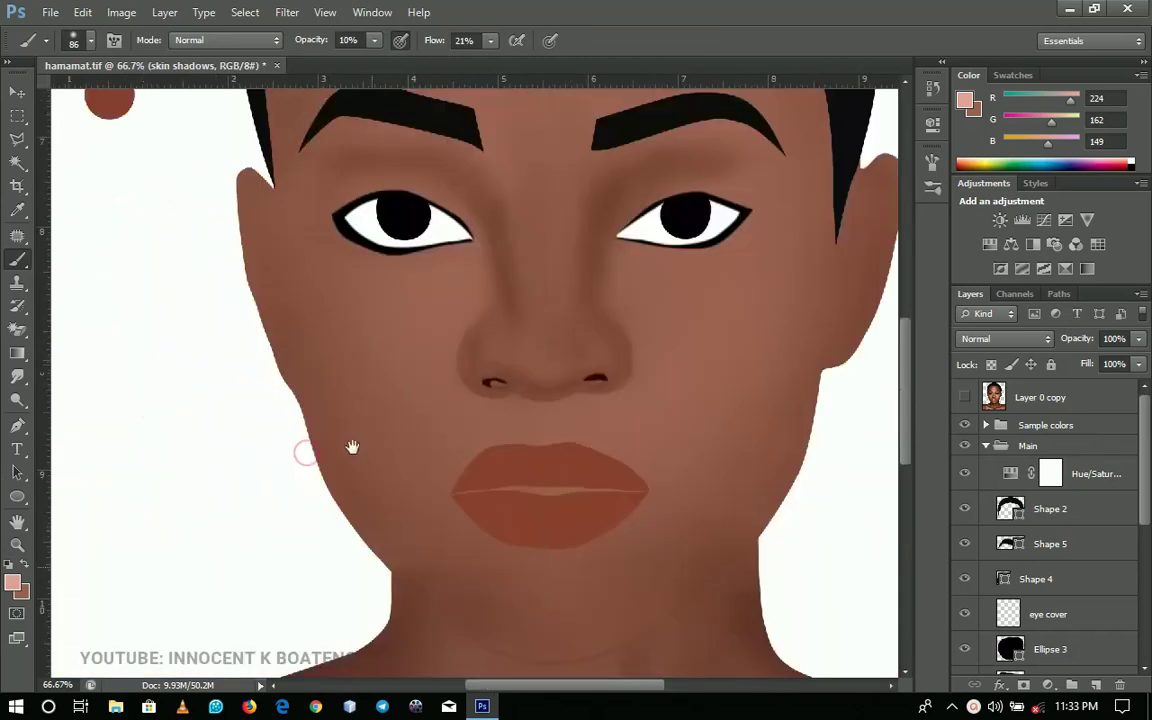
pyautogui.moveTo(123, 223); pyautogui.dragTo(213, 386)
pyautogui.keyDown('alt'); pyautogui.click(205, 109); pyautogui.keyUp('alt')
pyautogui.moveTo(642, 567); pyautogui.dragTo(464, 345)
pyautogui.moveTo(618, 495); pyautogui.dragTo(674, 350)
pyautogui.moveTo(668, 499); pyautogui.dragTo(496, 249)
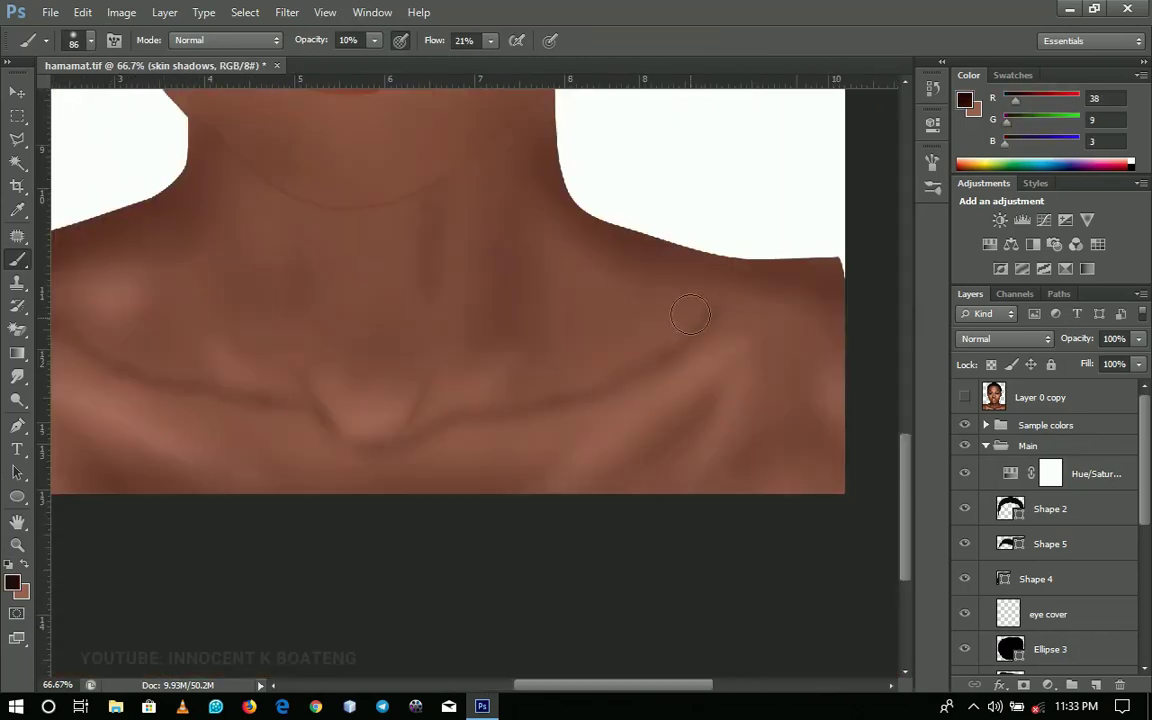
pyautogui.rightClick(662, 345)
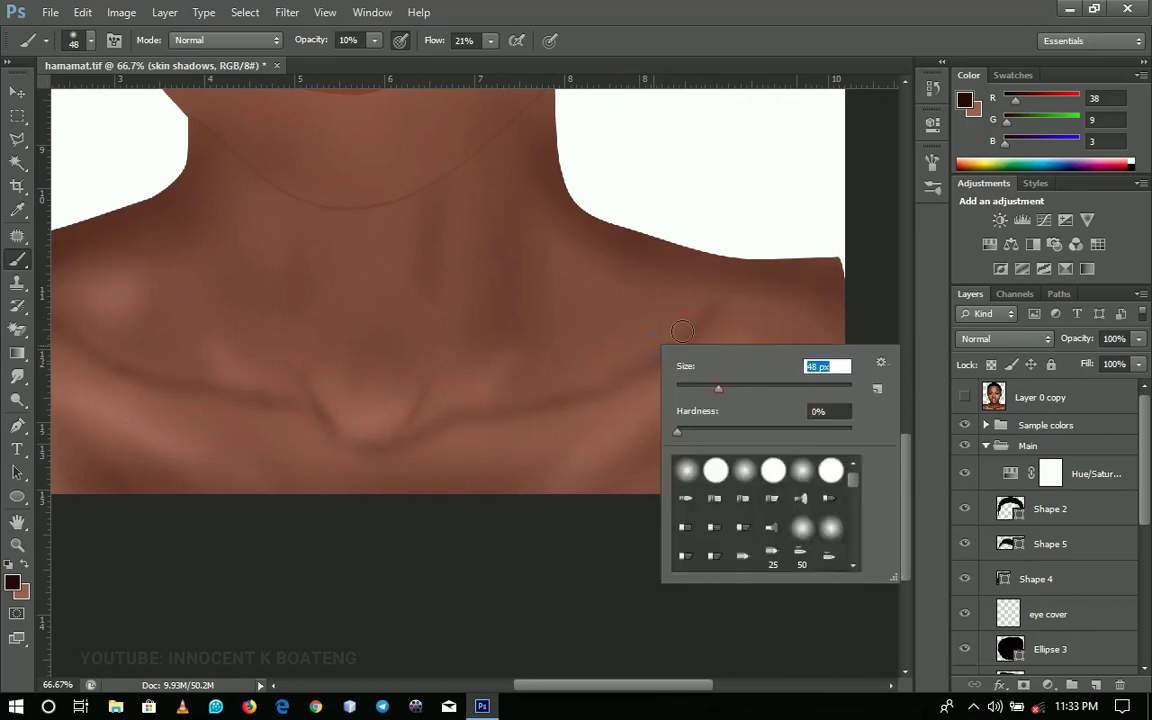
pyautogui.moveTo(682, 331); pyautogui.dragTo(617, 373)
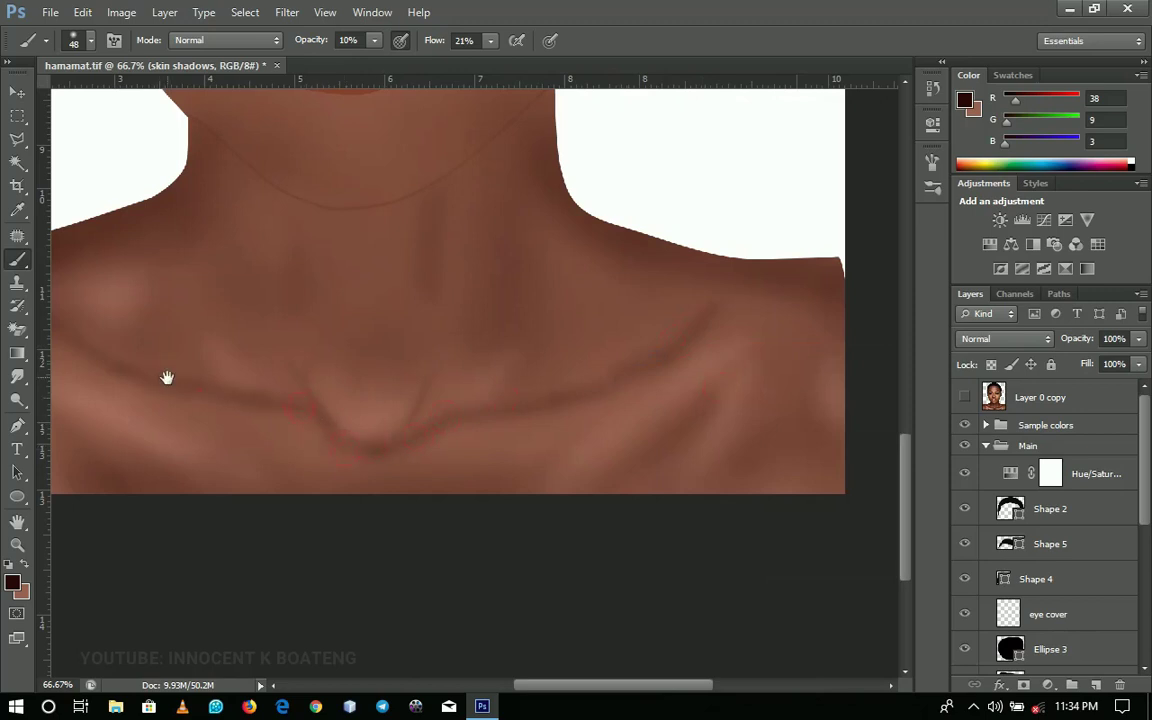
pyautogui.moveTo(167, 377); pyautogui.dragTo(466, 434)
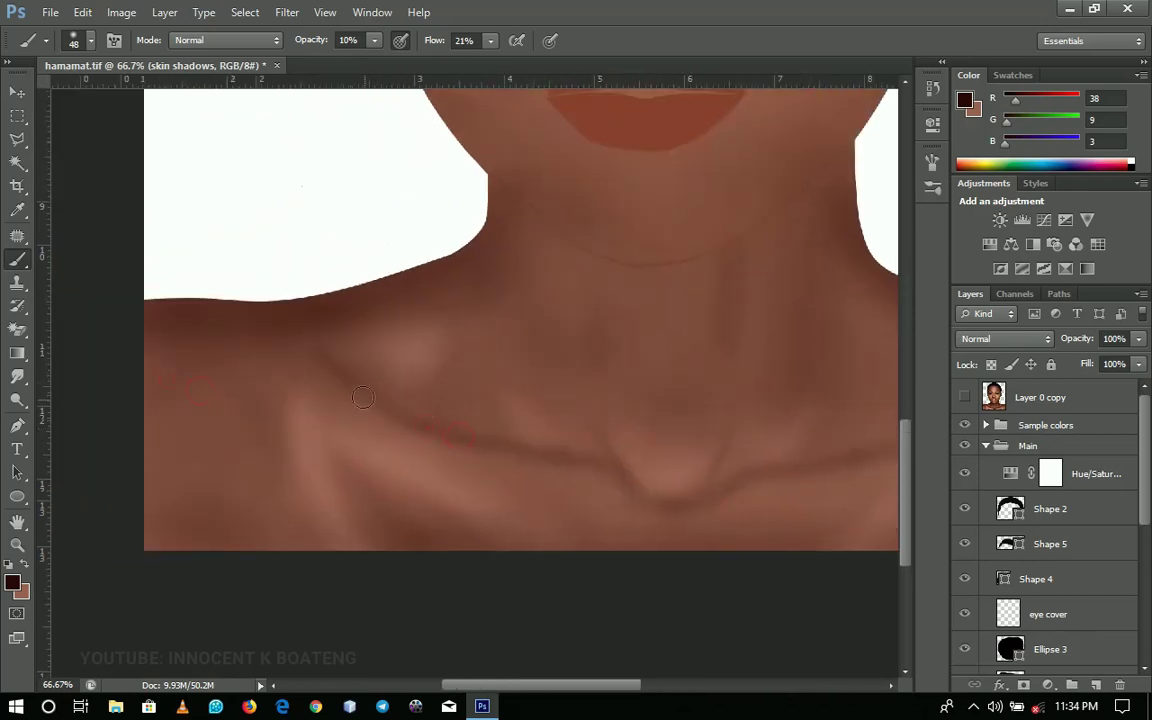
pyautogui.moveTo(304, 344); pyautogui.dragTo(279, 340)
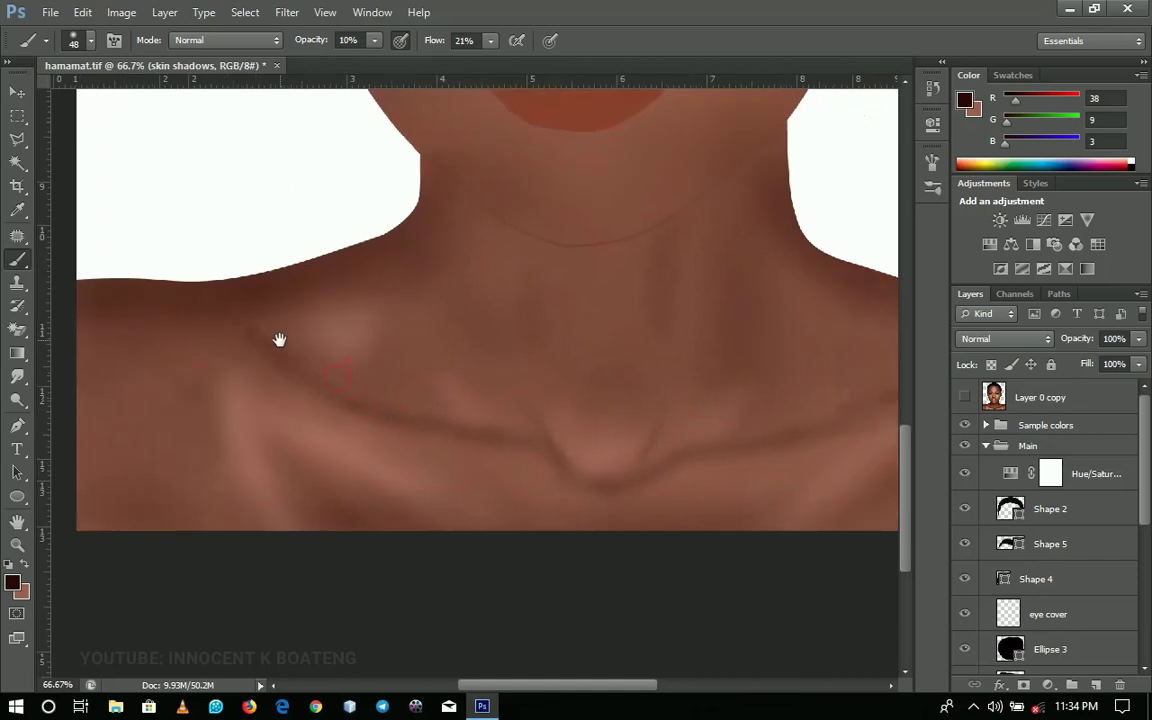
# Switch to the Blur tool and set its strength to 47%
pyautogui.rightClick(18, 378)
pyautogui.rightClick(20, 402)
pyautogui.rightClick(19, 378)
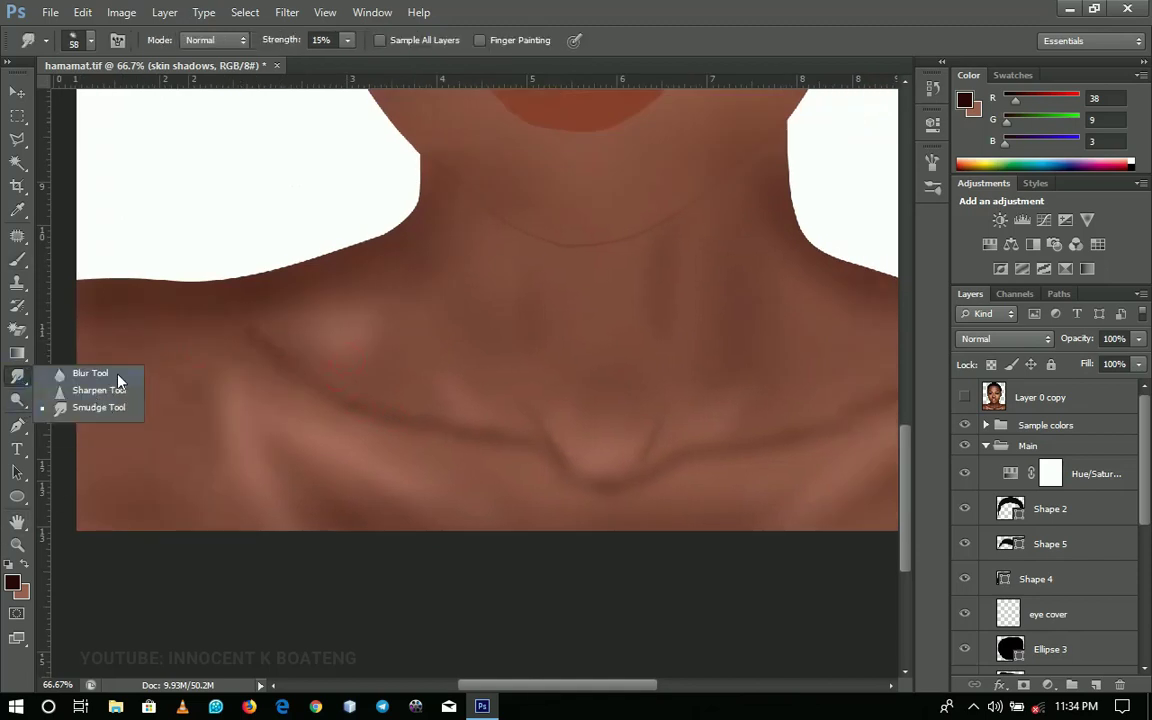
pyautogui.click(90, 373)
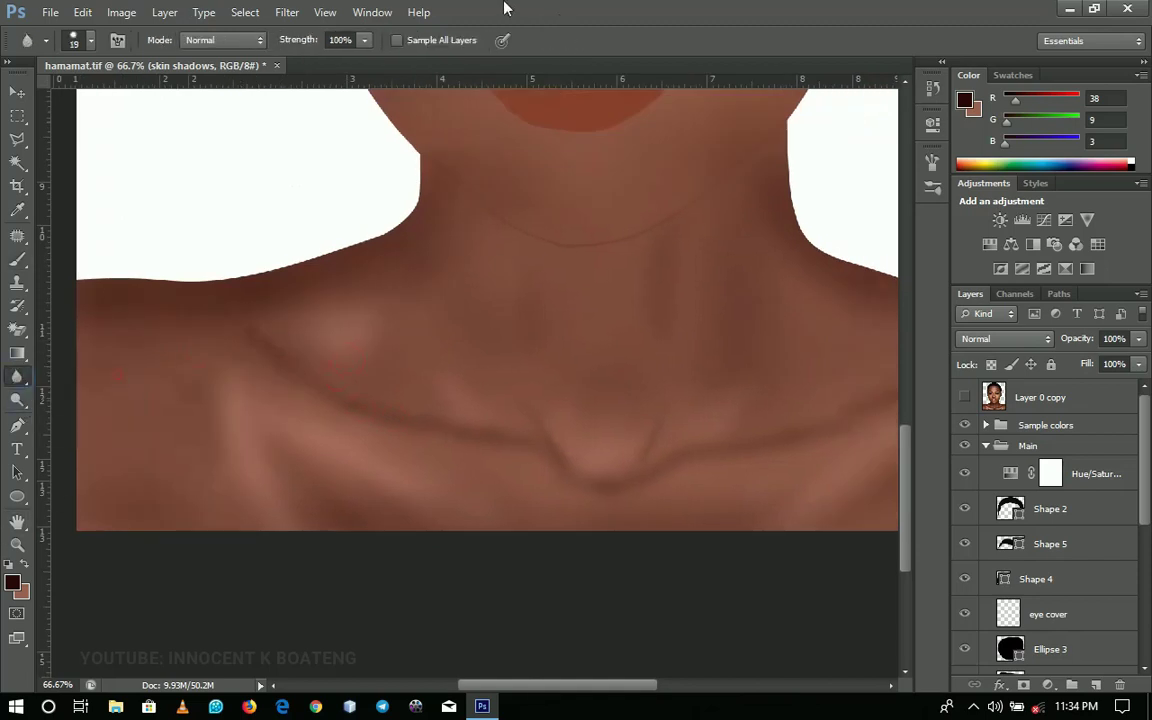
pyautogui.click(362, 41)
pyautogui.moveTo(320, 68); pyautogui.dragTo(317, 68)
# Soften the blur brush, enlarge it to 69 px and blend the painted collarbone shadows
pyautogui.rightClick(494, 445)
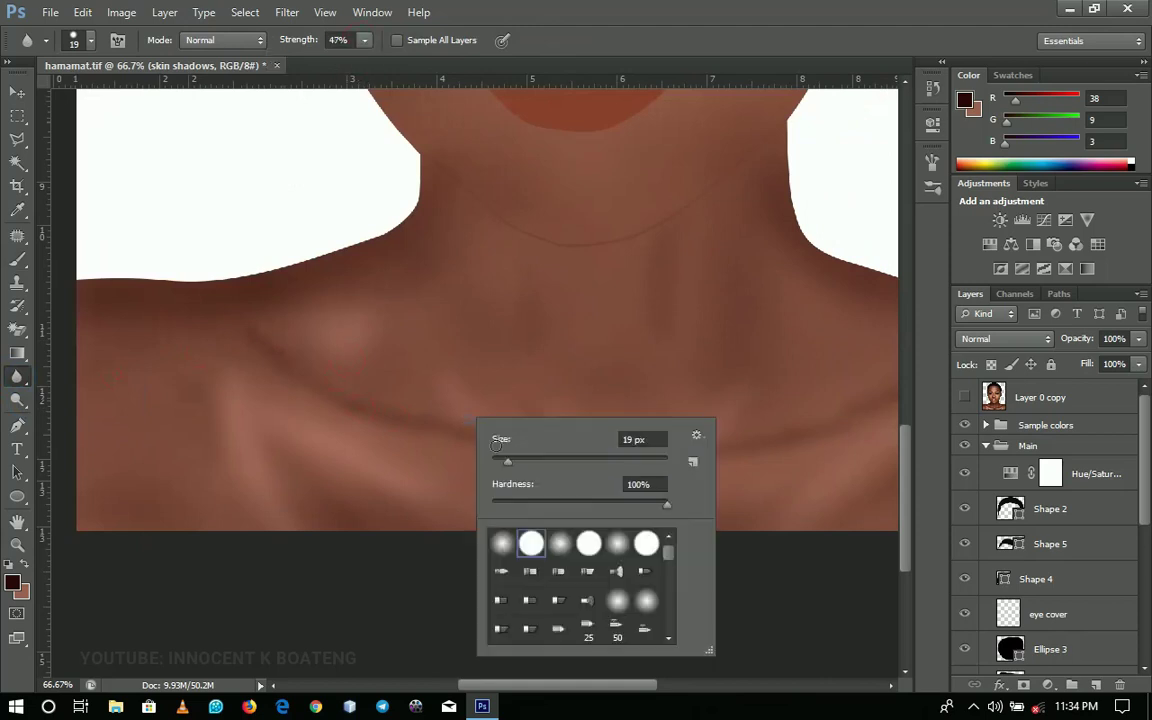
pyautogui.moveTo(526, 503); pyautogui.dragTo(541, 511)
pyautogui.press('Return')
pyautogui.press(']')
pyautogui.press(']')
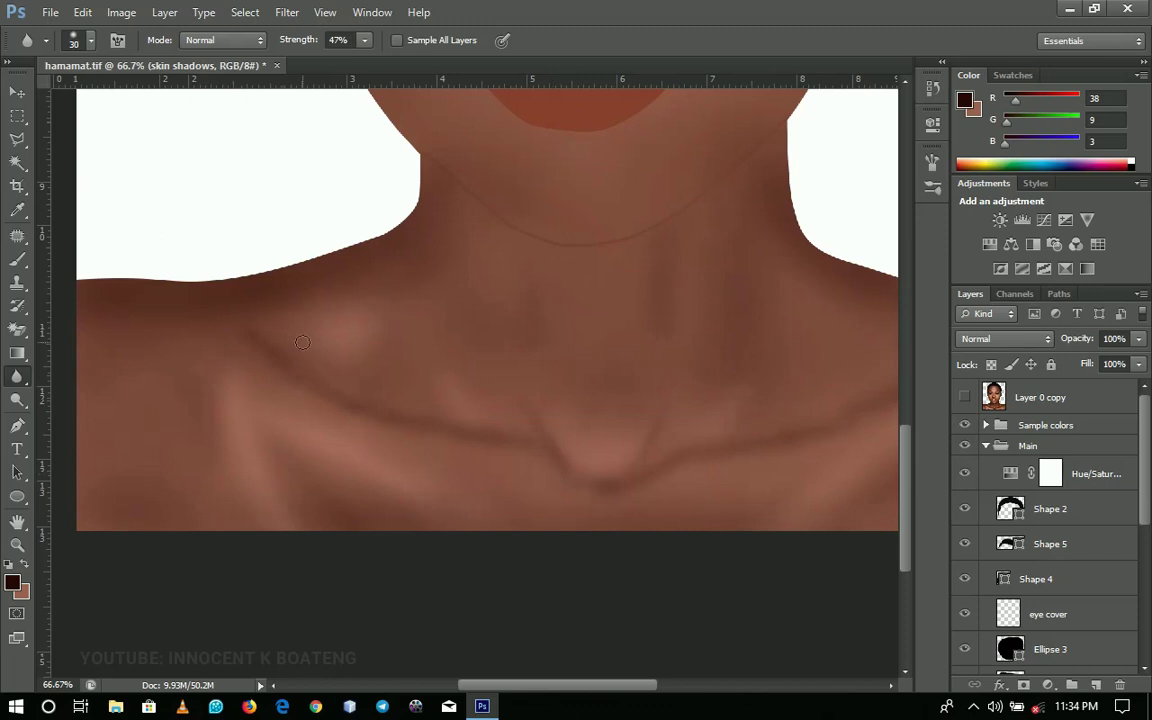
pyautogui.rightClick(302, 342)
pyautogui.moveTo(386, 428); pyautogui.dragTo(398, 433)
pyautogui.press('Return')
pyautogui.moveTo(632, 475); pyautogui.dragTo(527, 458)
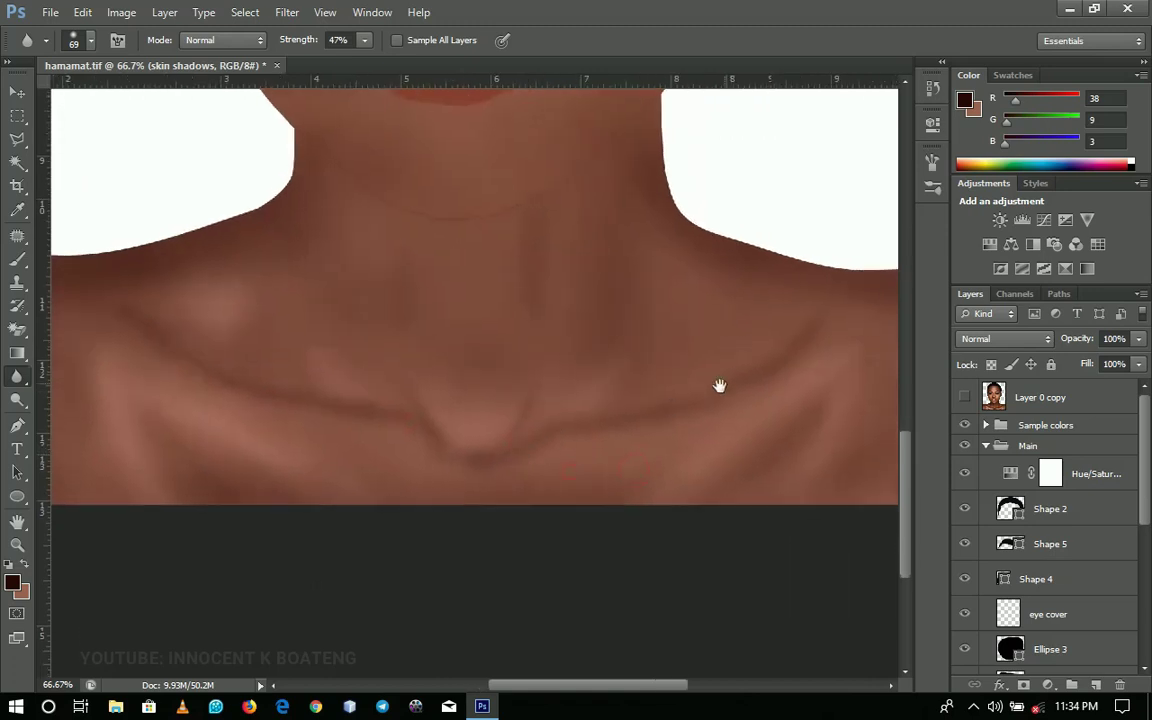
# Compare the whole painted portrait with the Layer 0 copy reference photo
pyautogui.press('z')
pyautogui.keyDown('alt'); pyautogui.click(502, 345); pyautogui.keyUp('alt')
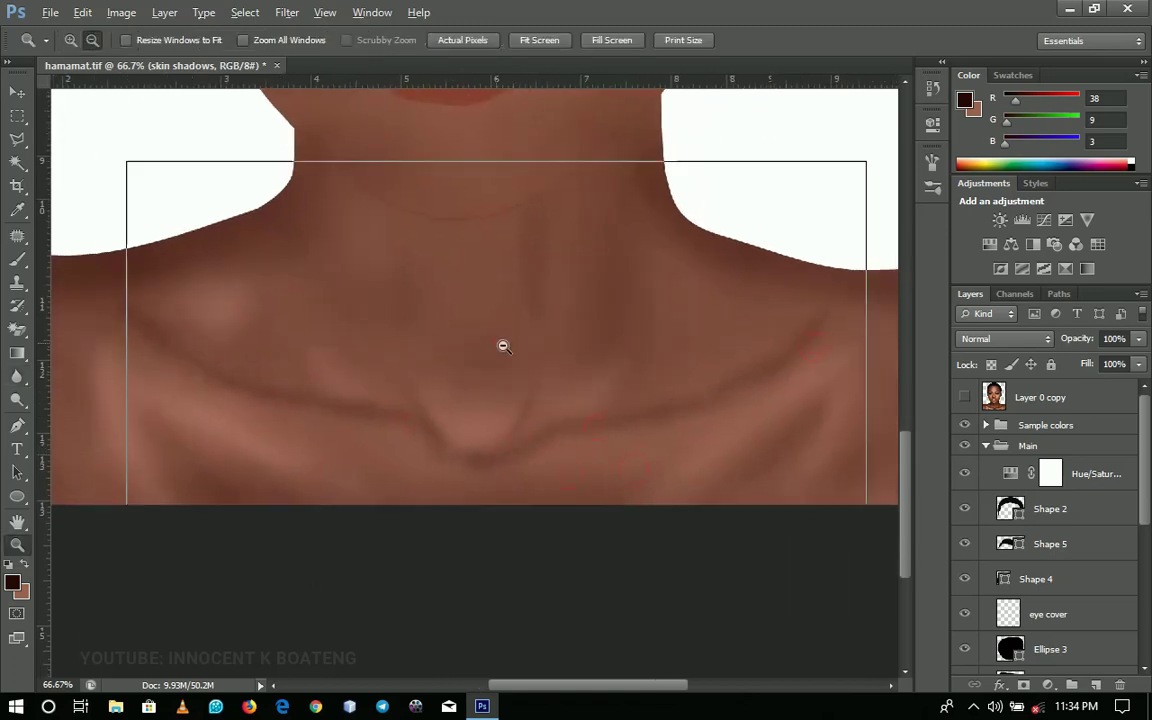
pyautogui.keyDown('alt'); pyautogui.click(502, 346); pyautogui.keyUp('alt')
pyautogui.moveTo(605, 388); pyautogui.dragTo(568, 491)
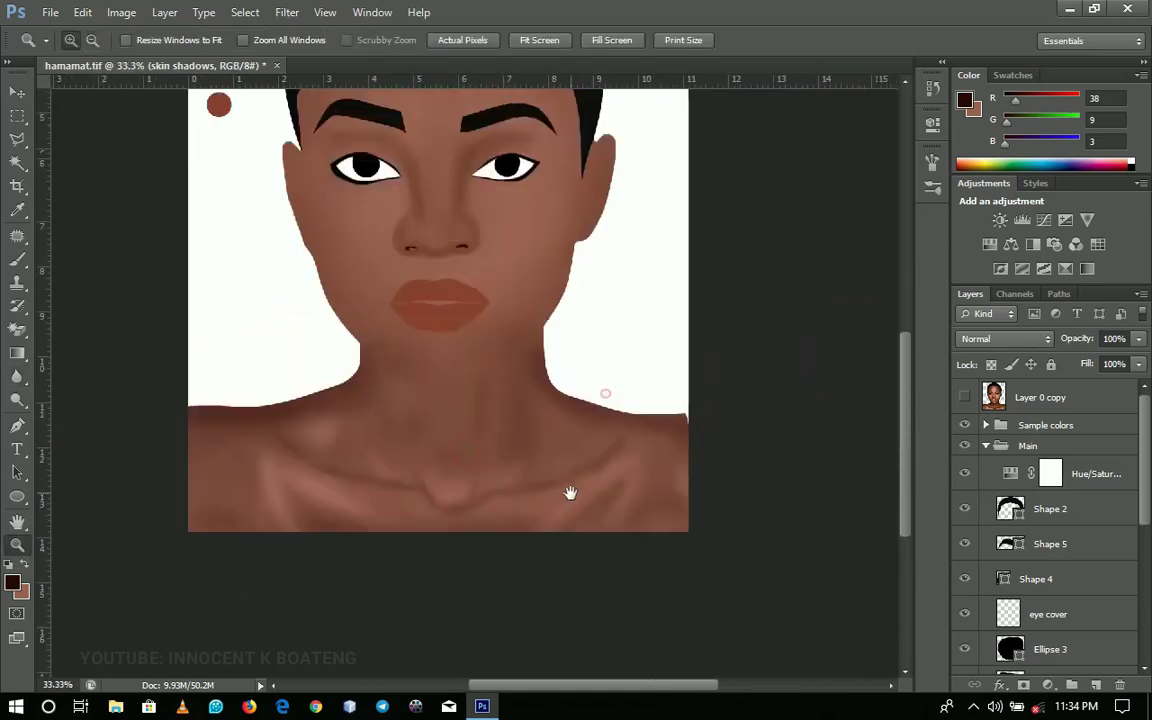
pyautogui.keyDown('alt'); pyautogui.click(537, 450); pyautogui.keyUp('alt')
pyautogui.keyDown('alt'); pyautogui.click(515, 495); pyautogui.keyUp('alt')
pyautogui.keyDown('alt'); pyautogui.click(515, 495); pyautogui.keyUp('alt')
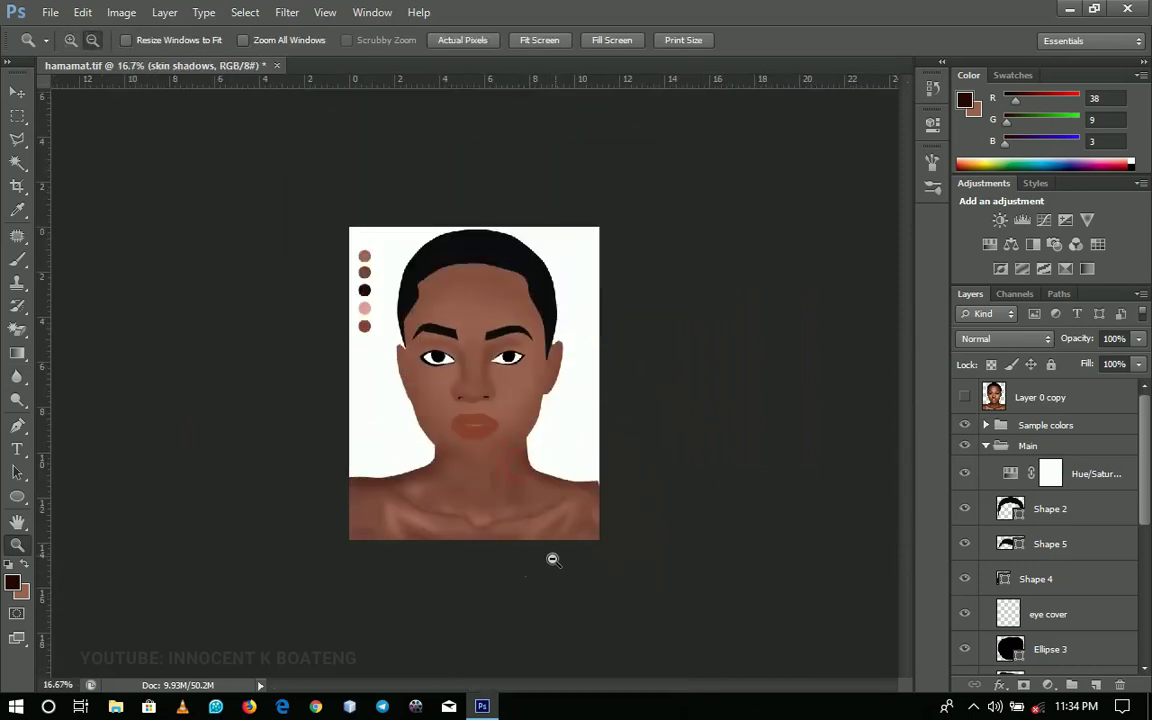
pyautogui.click(965, 397)
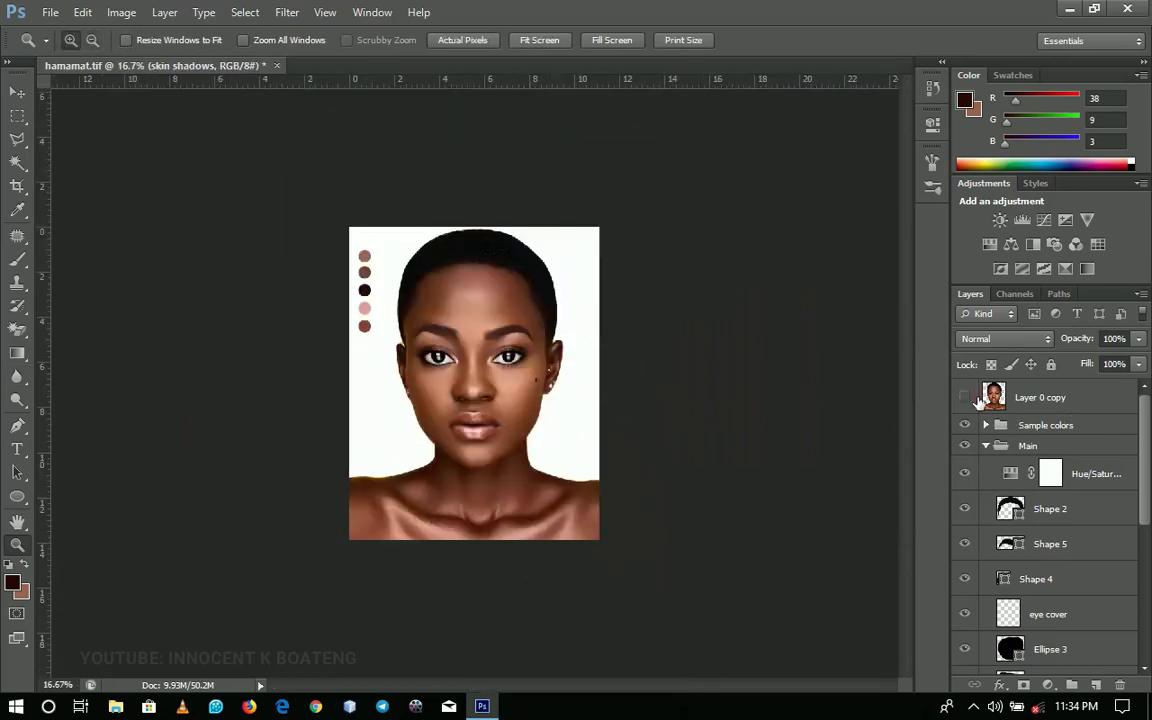
pyautogui.click(976, 397)
pyautogui.click(976, 397)
pyautogui.click(976, 397)
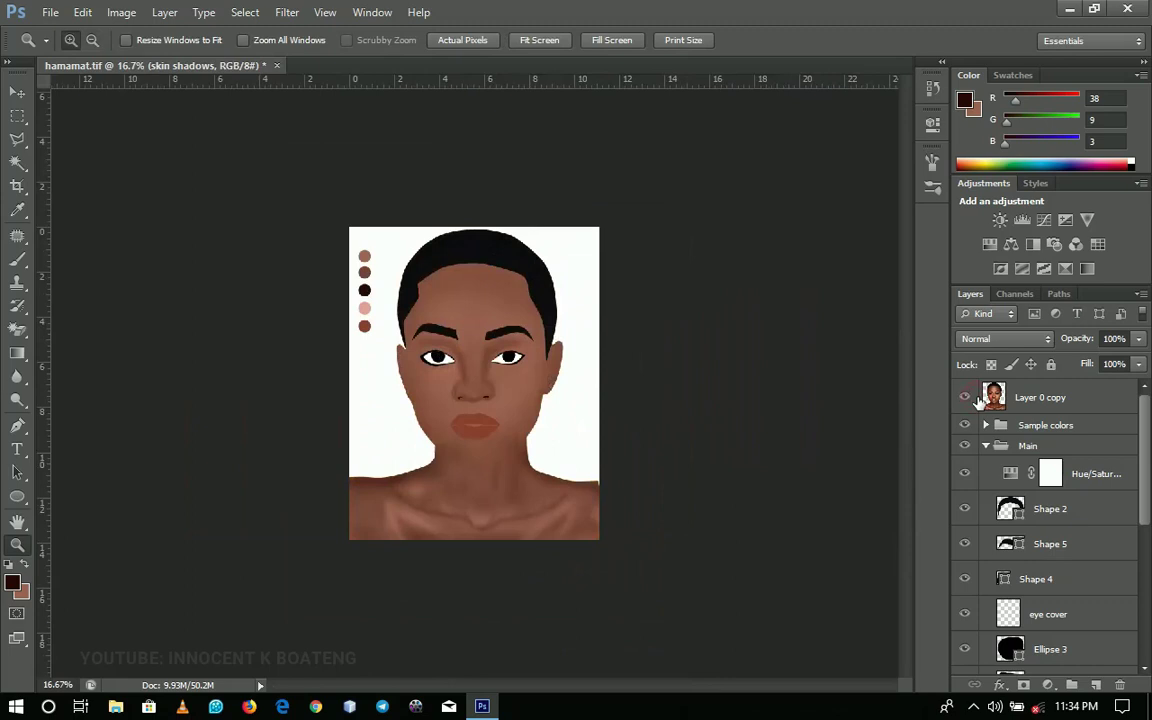
pyautogui.click(977, 397)
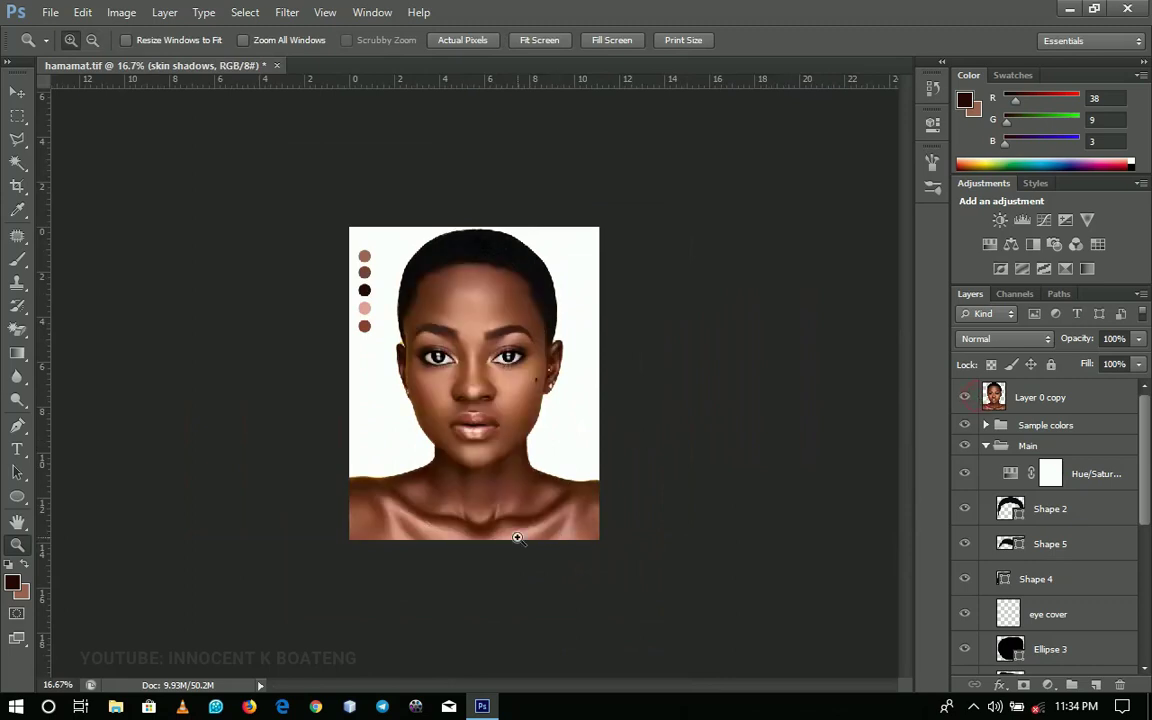
# Examine the neck and face shading up close against the reference photo
pyautogui.click(452, 535)
pyautogui.press('r')
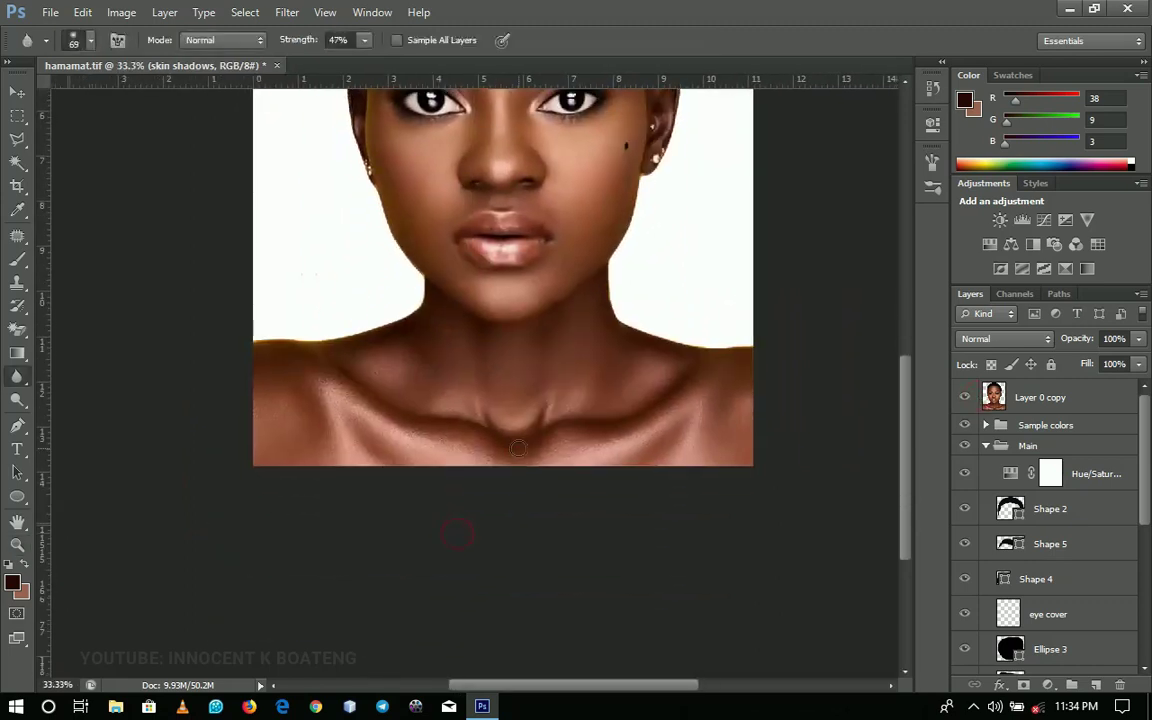
pyautogui.press('z')
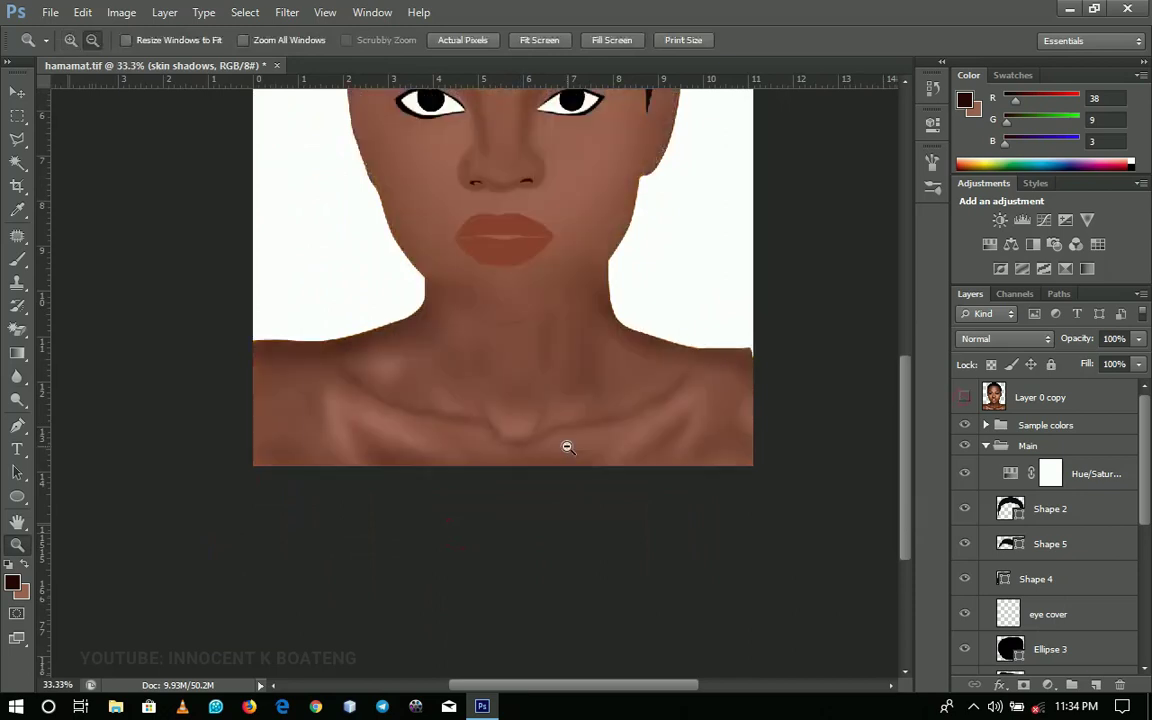
pyautogui.keyDown('alt'); pyautogui.click(567, 447); pyautogui.keyUp('alt')
pyautogui.click(566, 500)
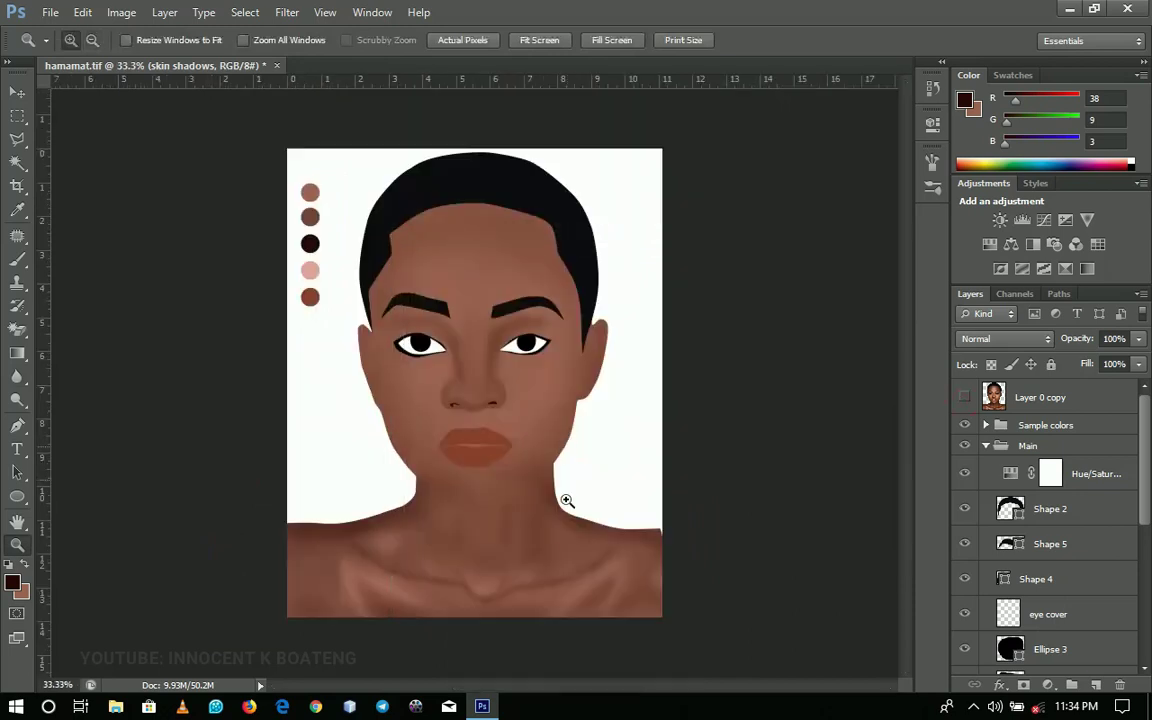
pyautogui.click(529, 580)
pyautogui.moveTo(557, 412); pyautogui.dragTo(838, 461)
pyautogui.click(965, 397)
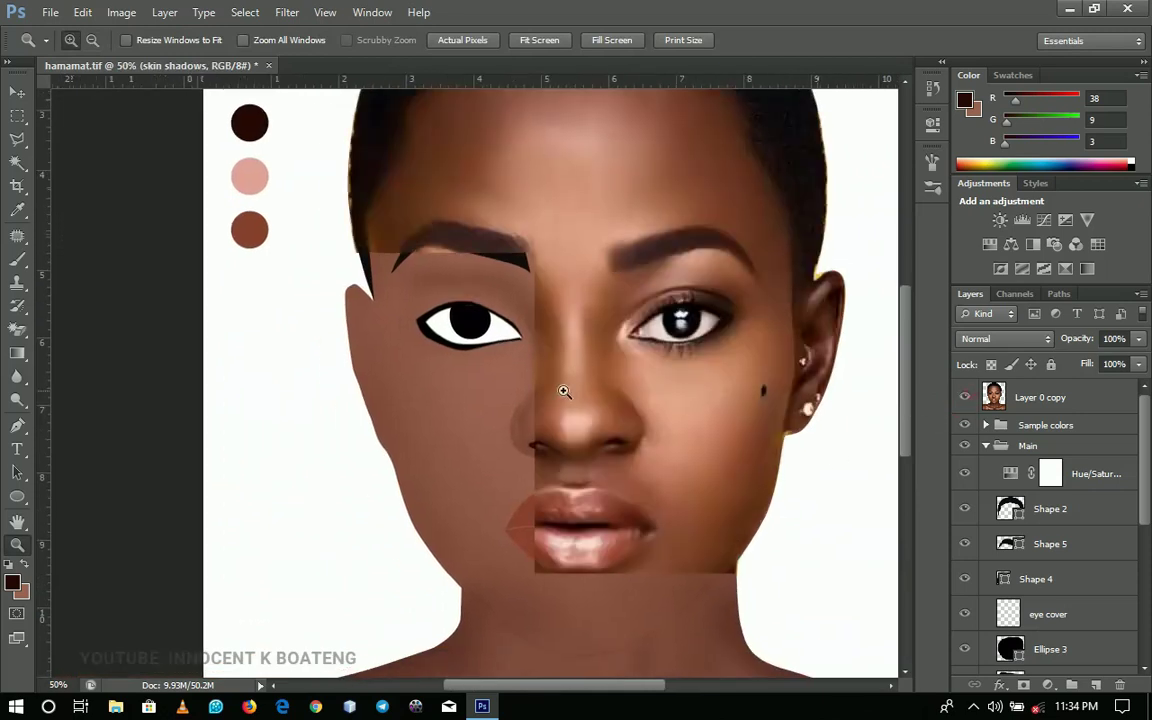
pyautogui.moveTo(588, 137); pyautogui.dragTo(570, 180)
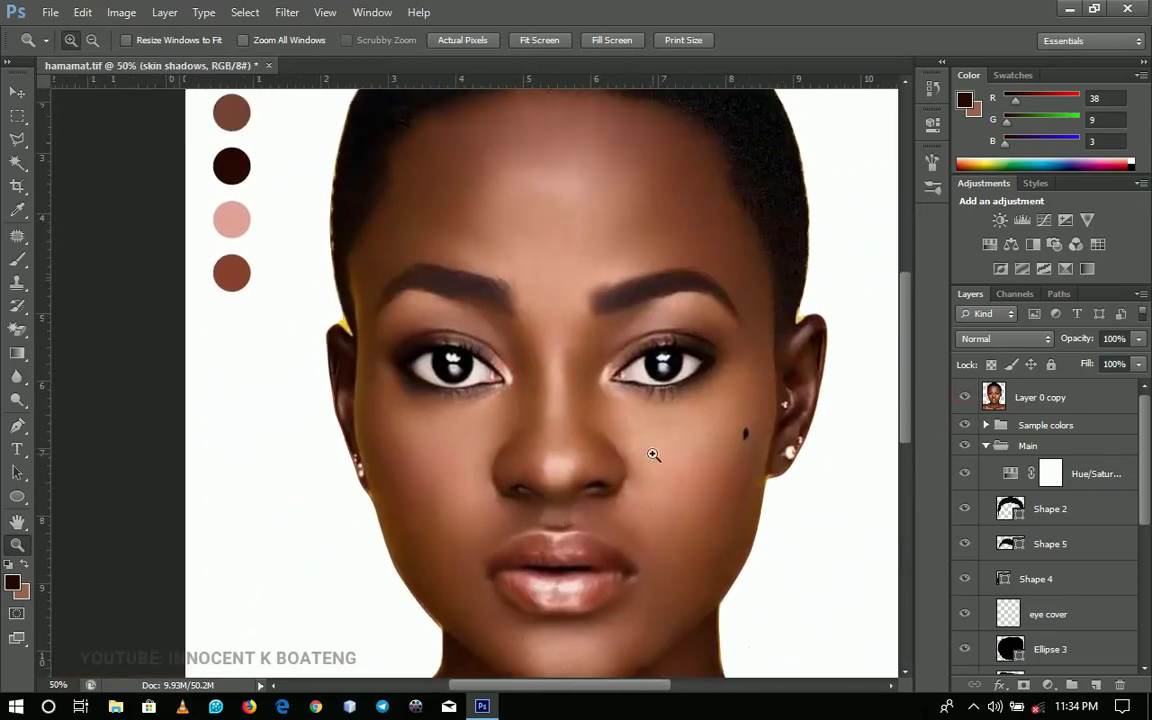
# Sample the light pink swatch for the brush, hide the Layer 0 copy reference and enlarge the brush to 145 px
pyautogui.press('alt')
pyautogui.press('b')
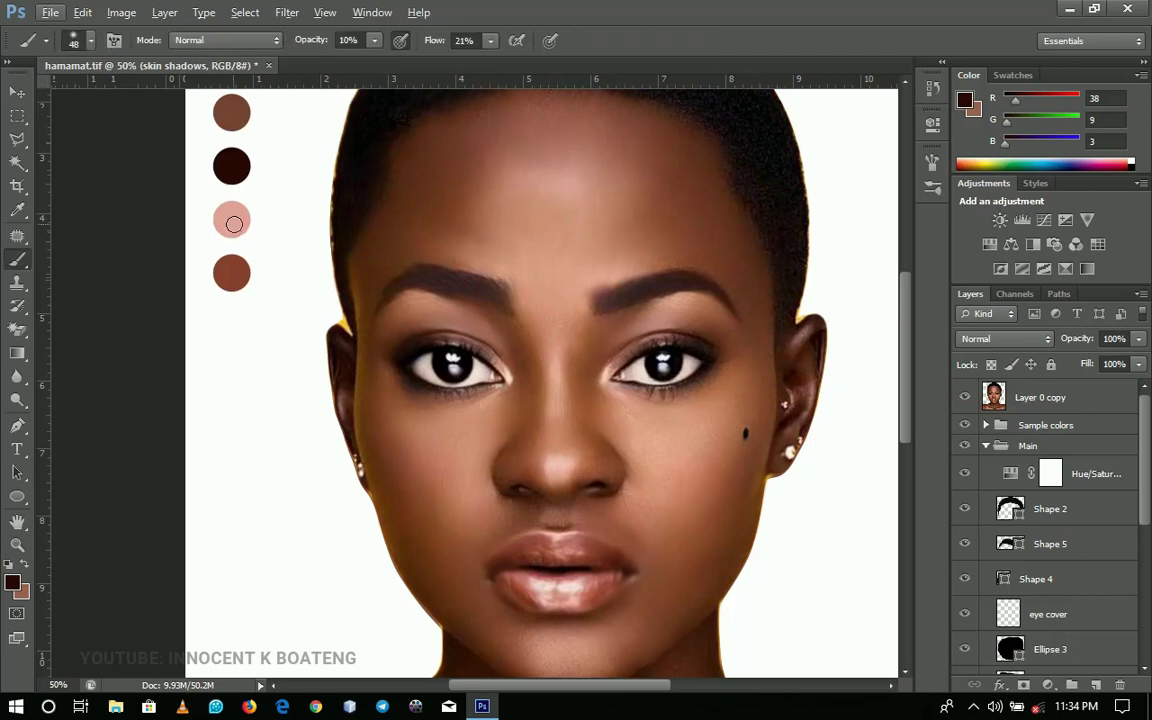
pyautogui.keyDown('alt'); pyautogui.click(232, 224); pyautogui.keyUp('alt')
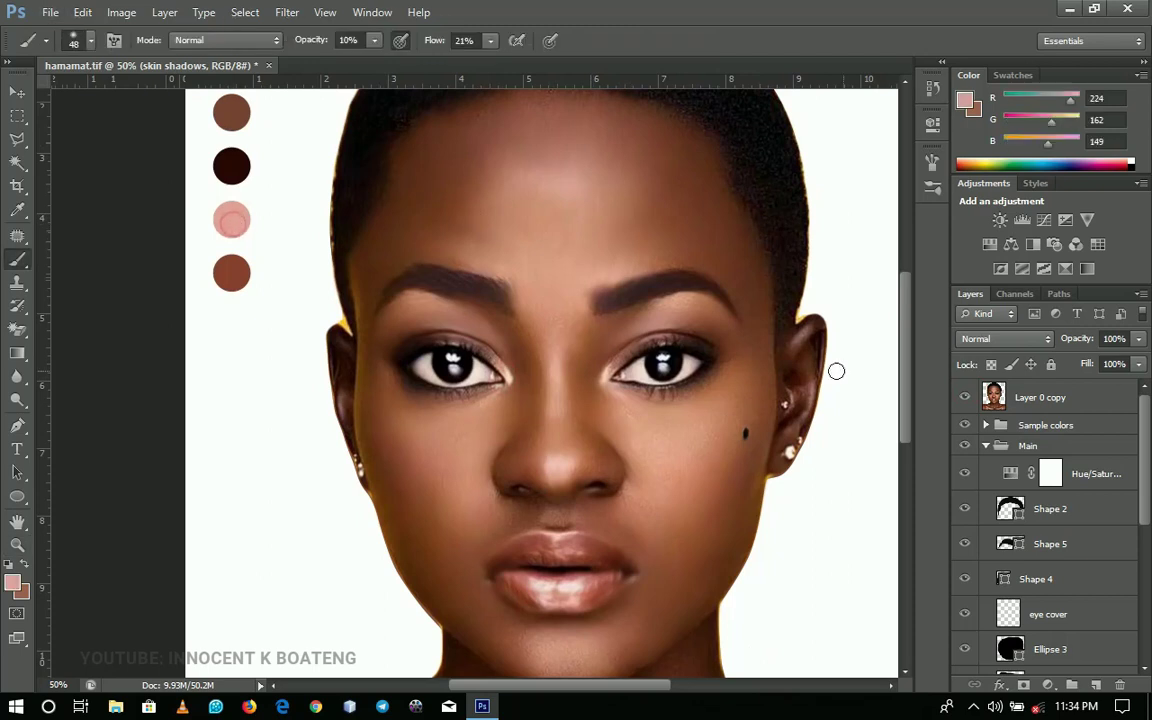
pyautogui.click(964, 397)
pyautogui.rightClick(601, 432)
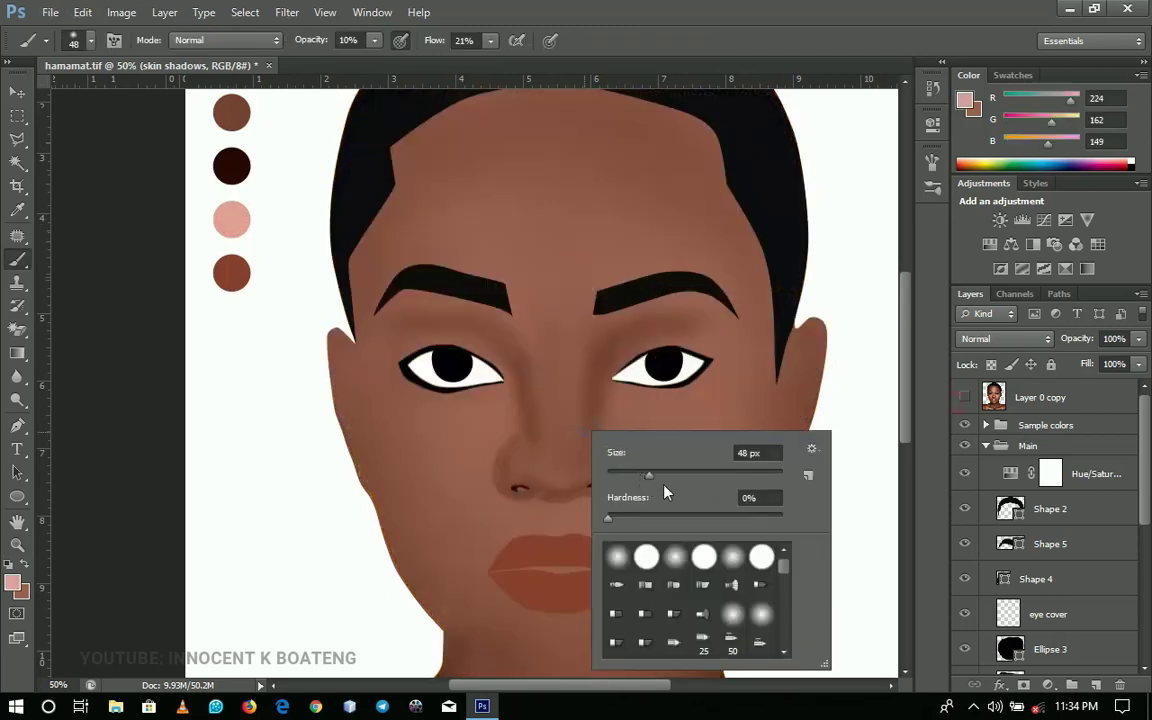
pyautogui.moveTo(650, 476); pyautogui.dragTo(716, 475)
pyautogui.click(668, 405)
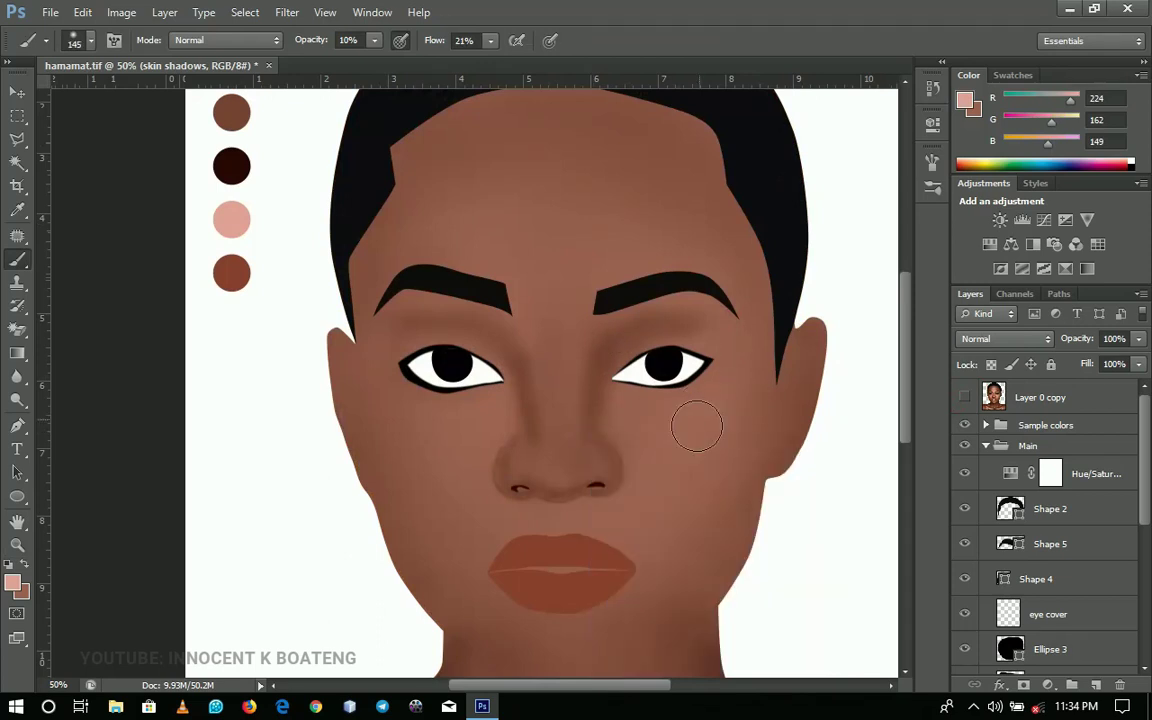
# Enlarge the brush to 277 px, check the reference photo and paint soft pink highlights on the forehead and between the eyebrows
pyautogui.rightClick(660, 450)
pyautogui.click(716, 424)
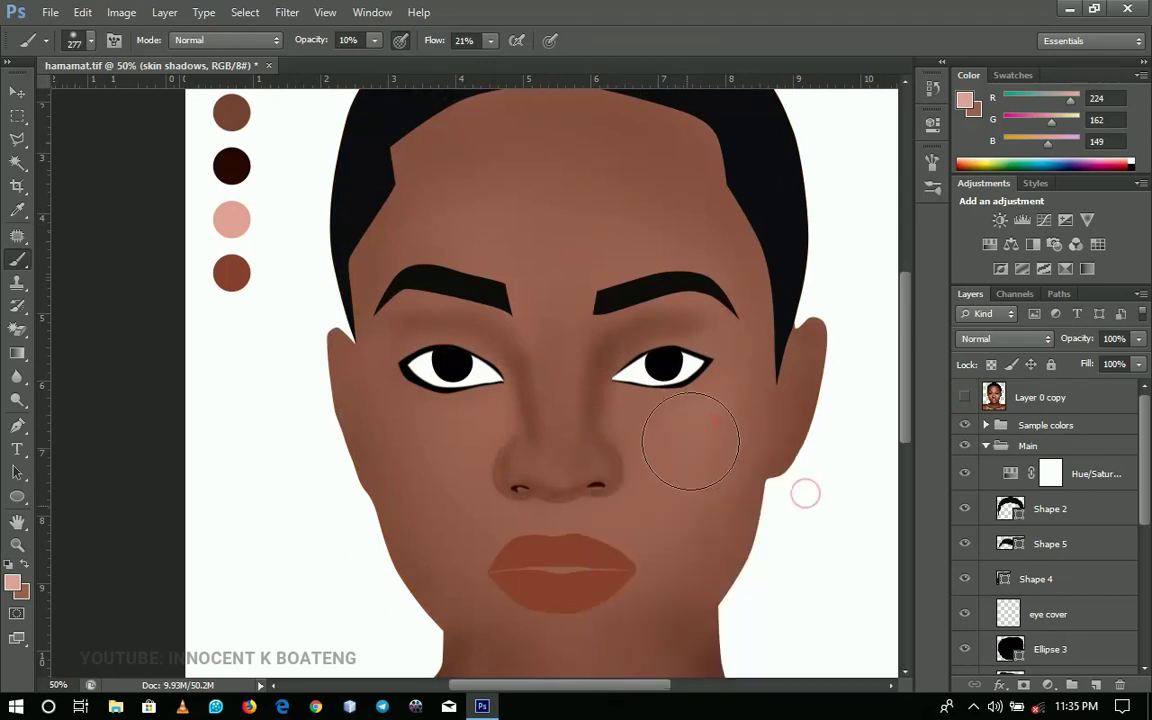
pyautogui.click(964, 398)
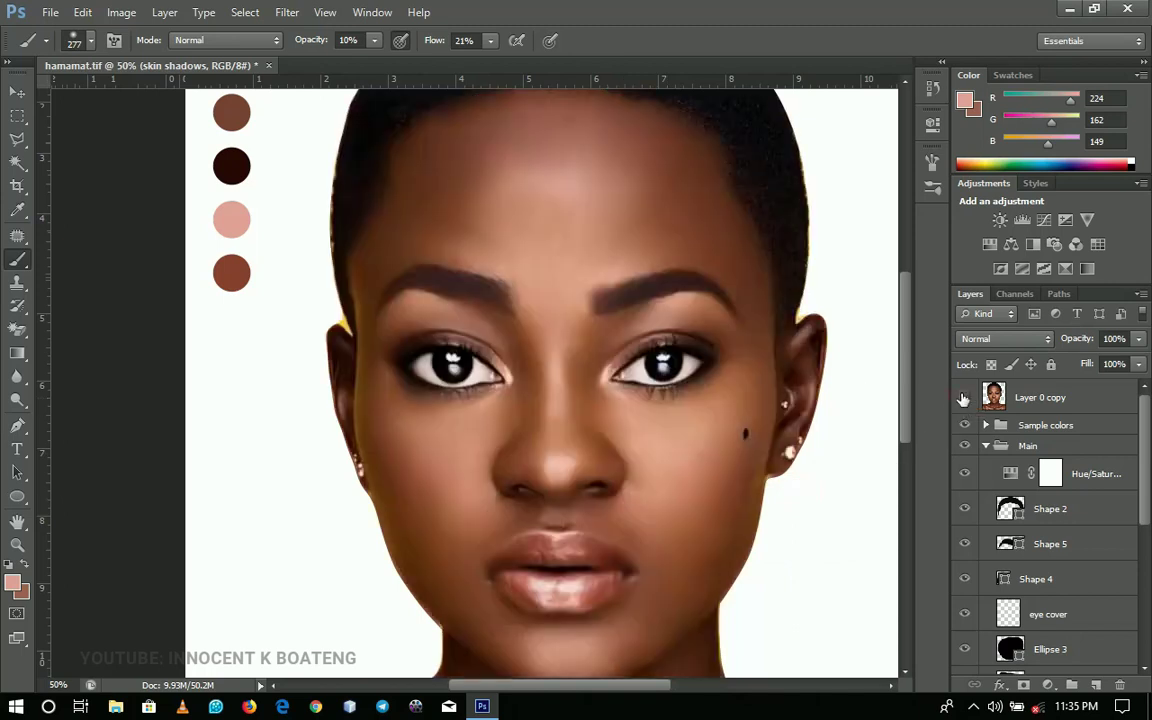
pyautogui.click(964, 398)
pyautogui.moveTo(606, 219)
pyautogui.mouseDown()
pyautogui.moveTo(556, 241)
pyautogui.moveTo(603, 223)
pyautogui.moveTo(550, 209)
pyautogui.moveTo(566, 224)
pyautogui.moveTo(364, 239)
pyautogui.moveTo(549, 247)
pyautogui.mouseUp()
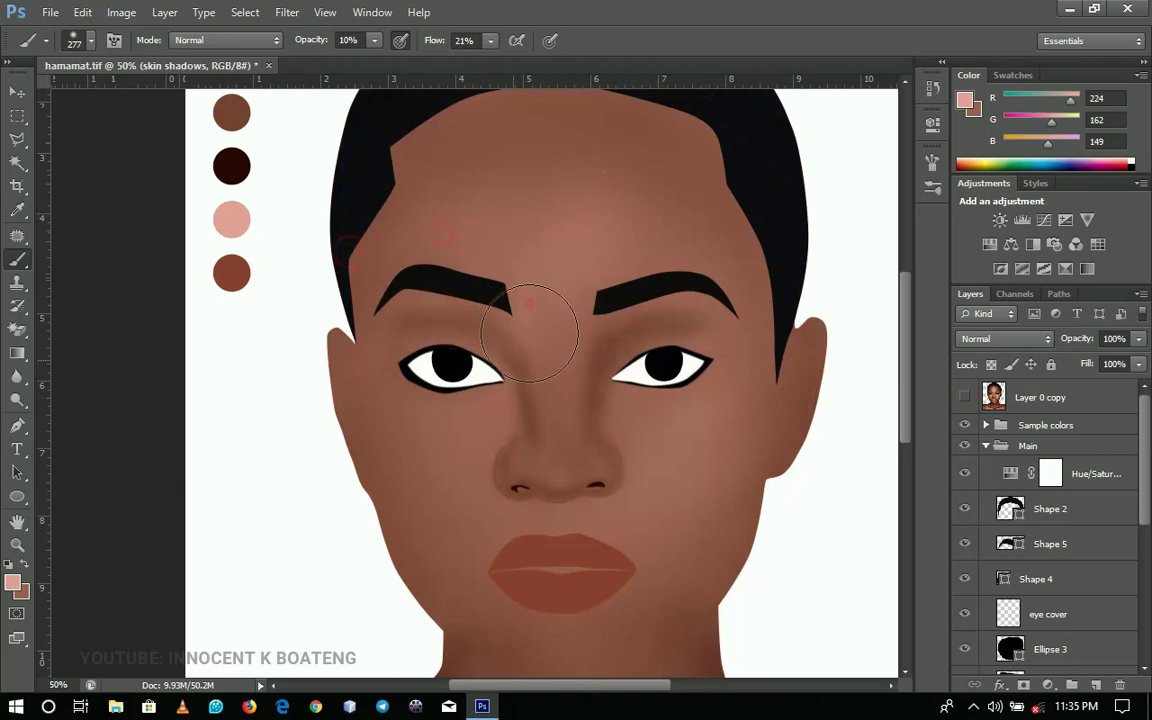
pyautogui.moveTo(455, 475)
pyautogui.mouseDown()
pyautogui.moveTo(460, 488)
pyautogui.moveTo(455, 444)
pyautogui.mouseUp()
# Reduce the brush to 96 px and paint highlights on the cheek beside the nose and along the nose bridge
pyautogui.rightClick(461, 442)
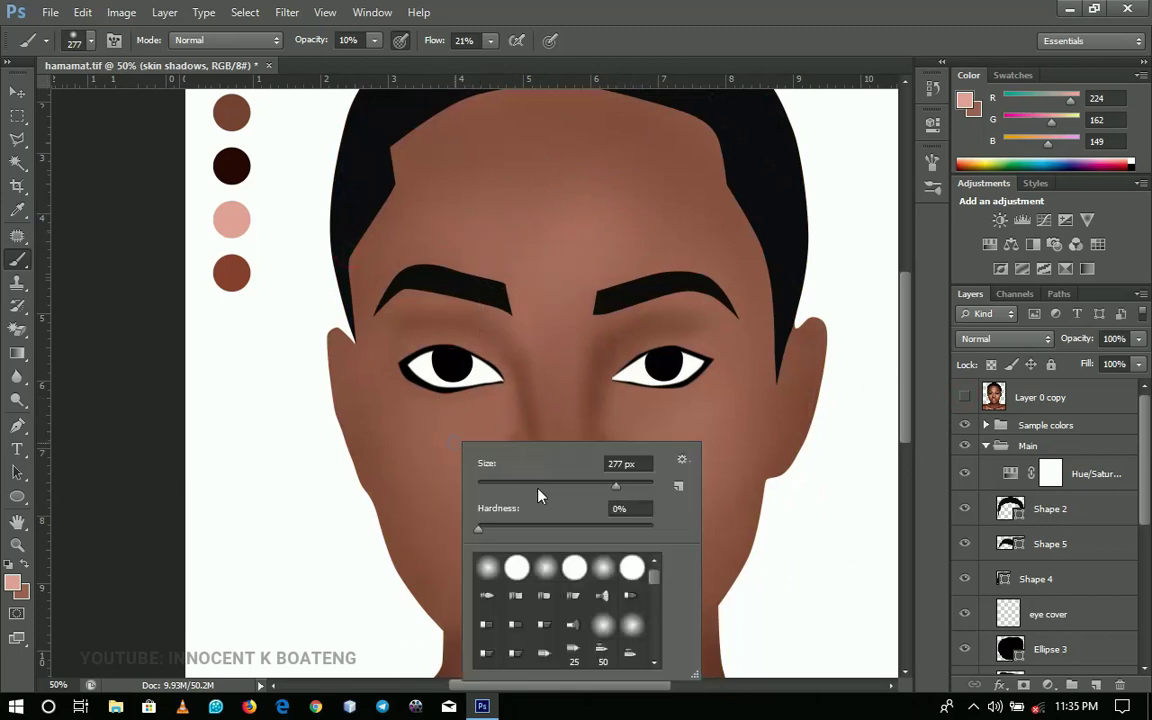
pyautogui.moveTo(539, 487)
pyautogui.mouseDown()
pyautogui.moveTo(522, 486)
pyautogui.moveTo(558, 486)
pyautogui.mouseUp()
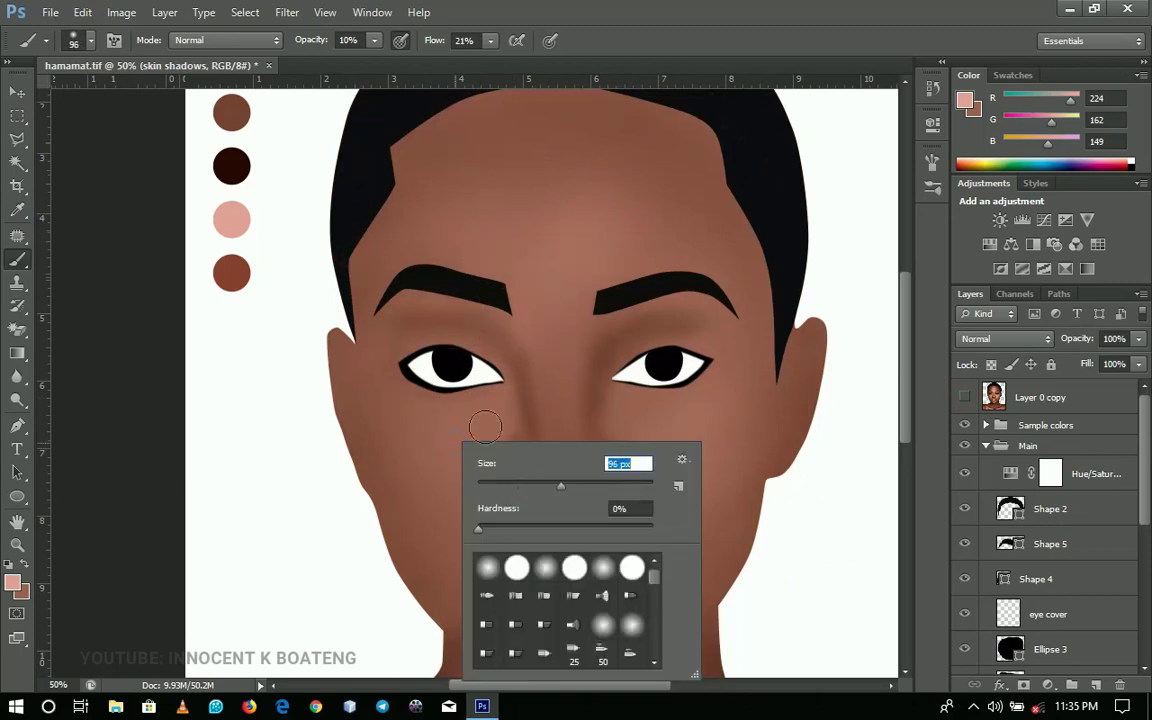
pyautogui.moveTo(484, 427)
pyautogui.mouseDown()
pyautogui.moveTo(481, 463)
pyautogui.moveTo(468, 443)
pyautogui.moveTo(461, 477)
pyautogui.mouseUp()
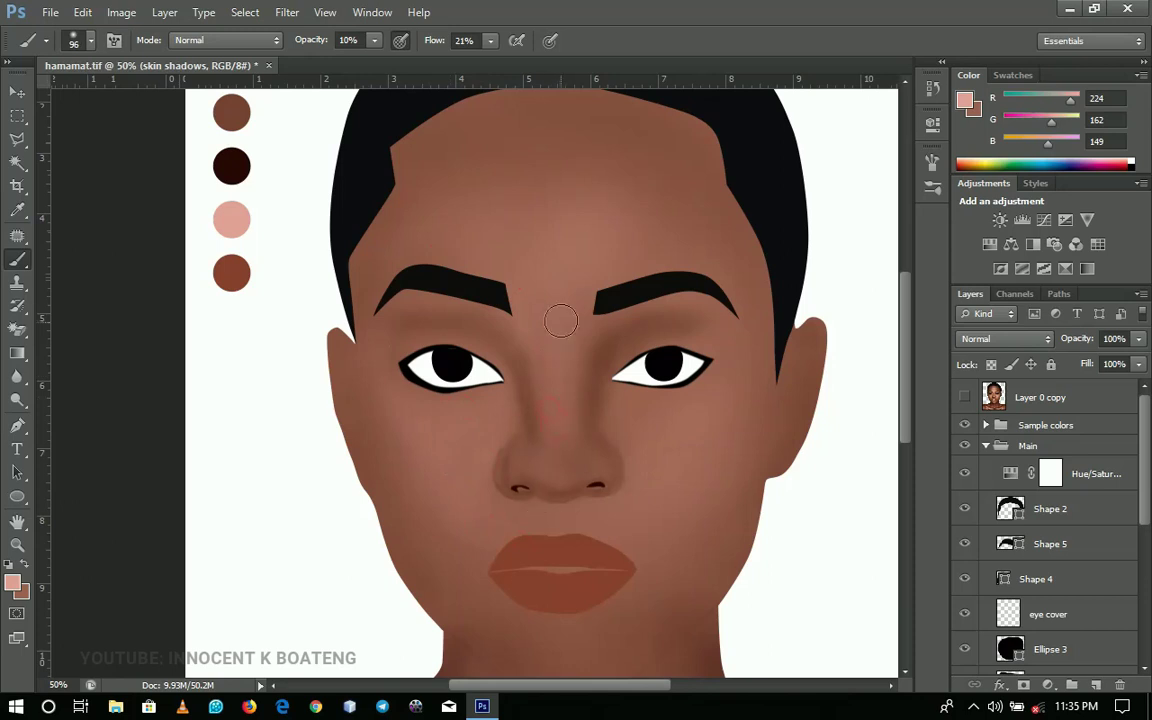
pyautogui.moveTo(566, 439)
pyautogui.mouseDown()
pyautogui.moveTo(536, 398)
pyautogui.moveTo(520, 408)
pyautogui.mouseUp()
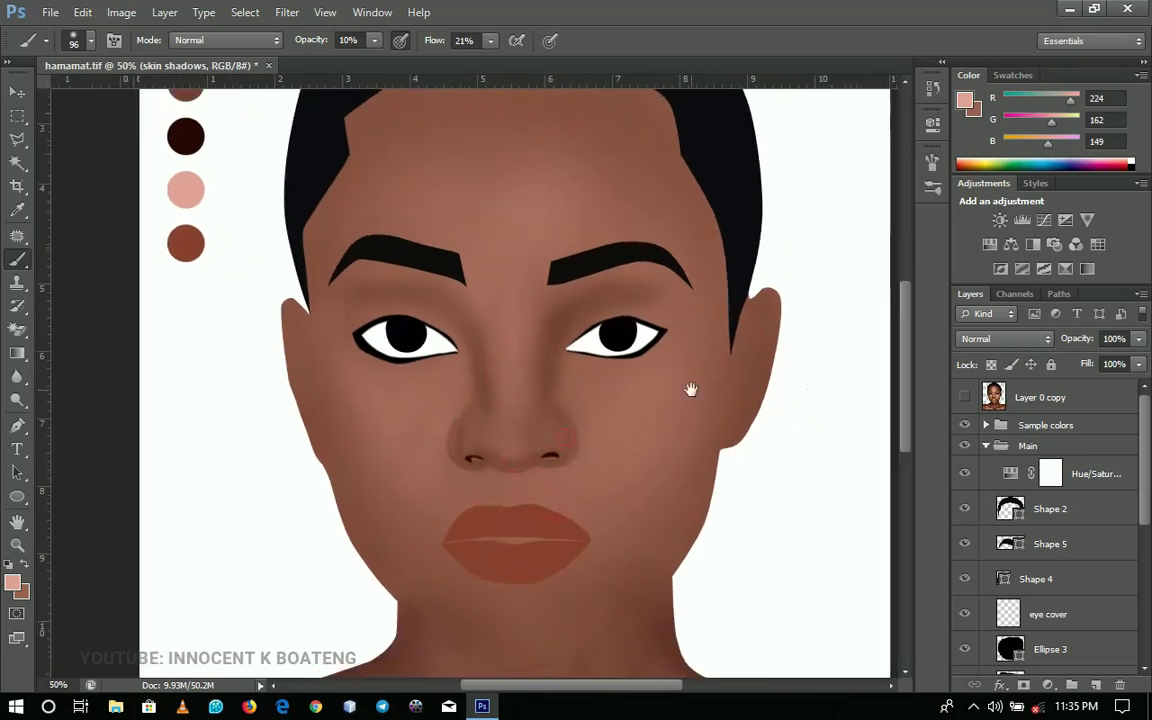
# Set the brush to 137 px, highlight the cheek below the eye and compare it with the reference photo
pyautogui.rightClick(676, 392)
pyautogui.moveTo(774, 398); pyautogui.dragTo(811, 401)
pyautogui.click(652, 462)
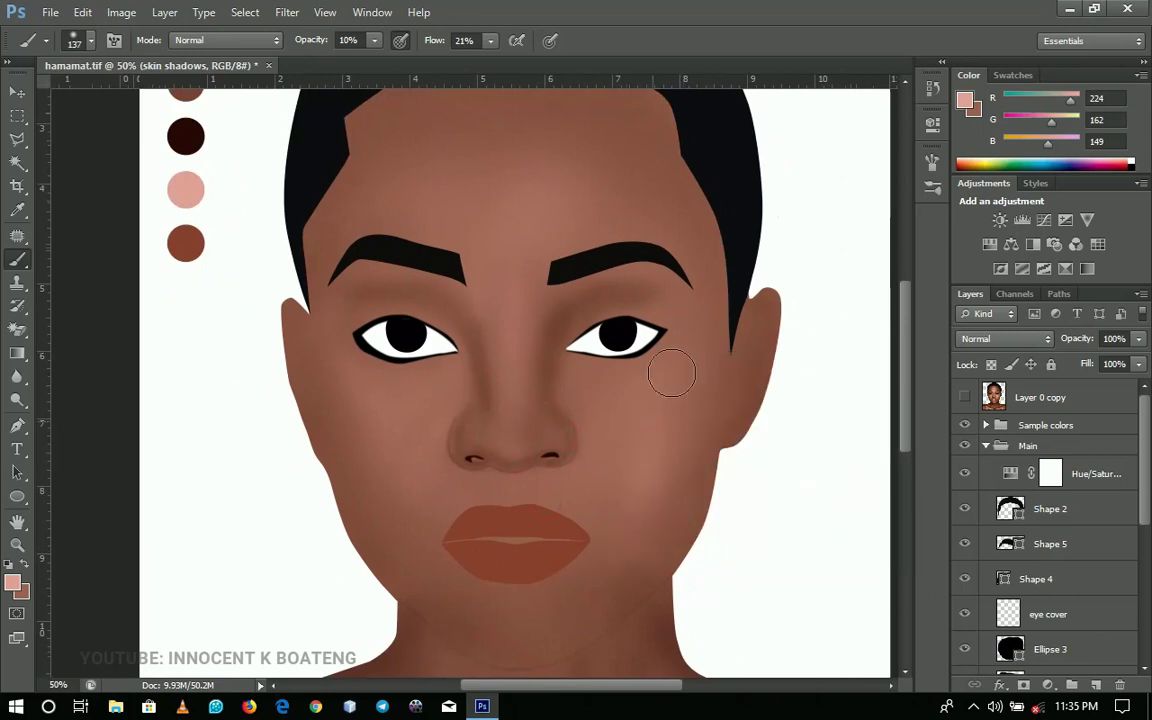
pyautogui.click(964, 397)
pyautogui.click(964, 397)
# Raise the brush opacity to 21%, set its size to 170 px and brighten the forehead and cheek highlights
pyautogui.click(375, 41)
pyautogui.moveTo(376, 60); pyautogui.dragTo(386, 60)
pyautogui.rightClick(545, 266)
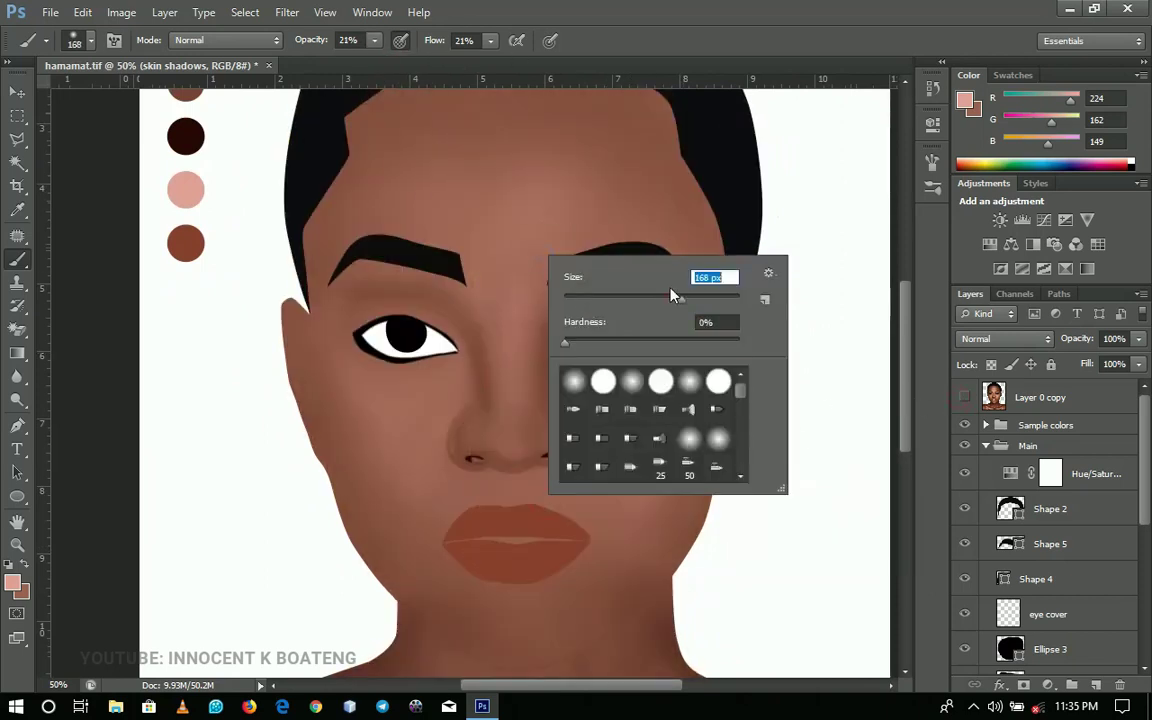
pyautogui.moveTo(673, 293); pyautogui.dragTo(684, 293)
pyautogui.rightClick(499, 277)
pyautogui.click(690, 205)
pyautogui.moveTo(420, 250); pyautogui.dragTo(551, 208)
pyautogui.click(553, 440)
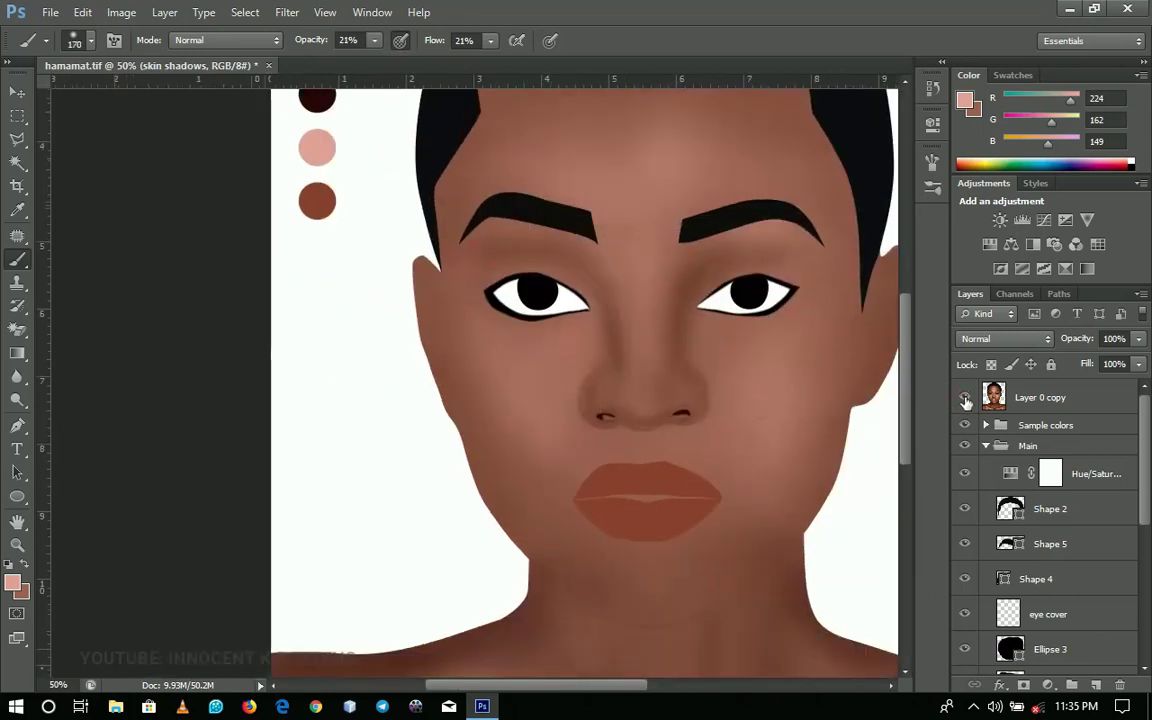
# Set the brush to 81 px, brighten the nose bridge and tip, and compare them with the reference photo
pyautogui.rightClick(633, 291)
pyautogui.click(683, 327)
pyautogui.click(636, 379)
pyautogui.rightClick(650, 368)
pyautogui.moveTo(702, 407)
pyautogui.mouseDown()
pyautogui.moveTo(718, 410)
pyautogui.moveTo(567, 318)
pyautogui.mouseUp()
pyautogui.press('Return')
pyautogui.click(962, 398)
pyautogui.click(962, 398)
pyautogui.click(962, 398)
# Enlarge the brush to 180 px, paint strong pink highlights on both cheeks and check them against the reference photo
pyautogui.rightClick(655, 308)
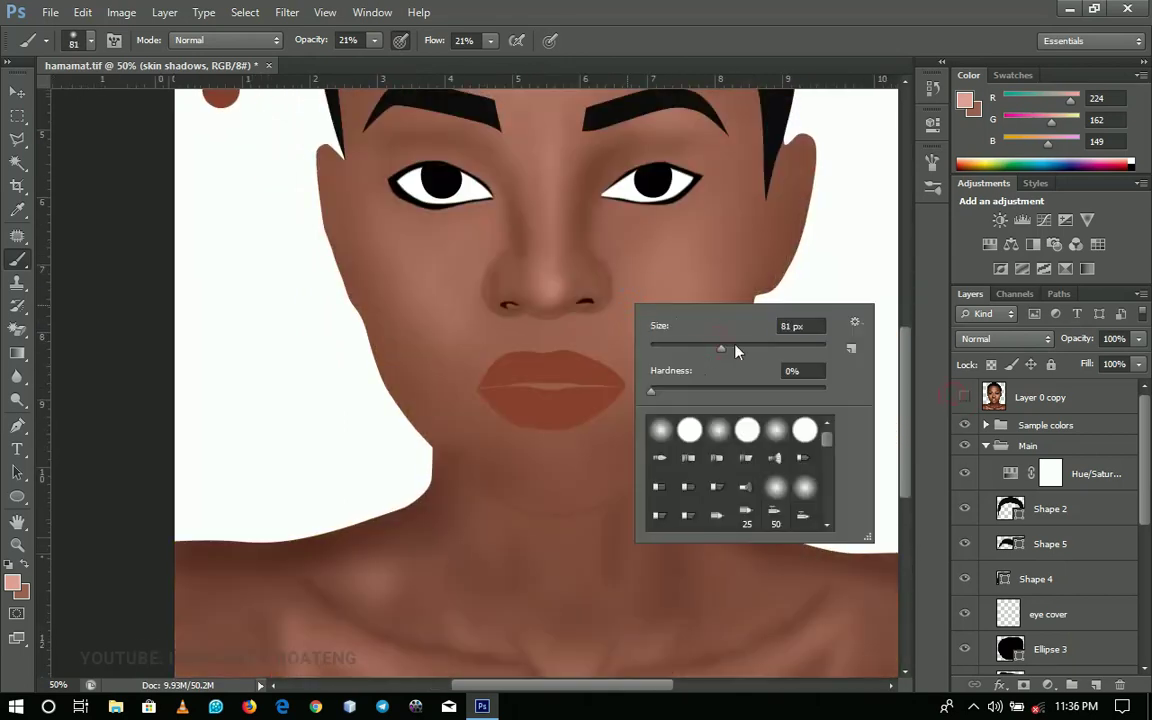
pyautogui.moveTo(733, 342); pyautogui.dragTo(762, 345)
pyautogui.press('Return')
pyautogui.moveTo(655, 316)
pyautogui.mouseDown()
pyautogui.moveTo(674, 278)
pyautogui.moveTo(699, 406)
pyautogui.mouseUp()
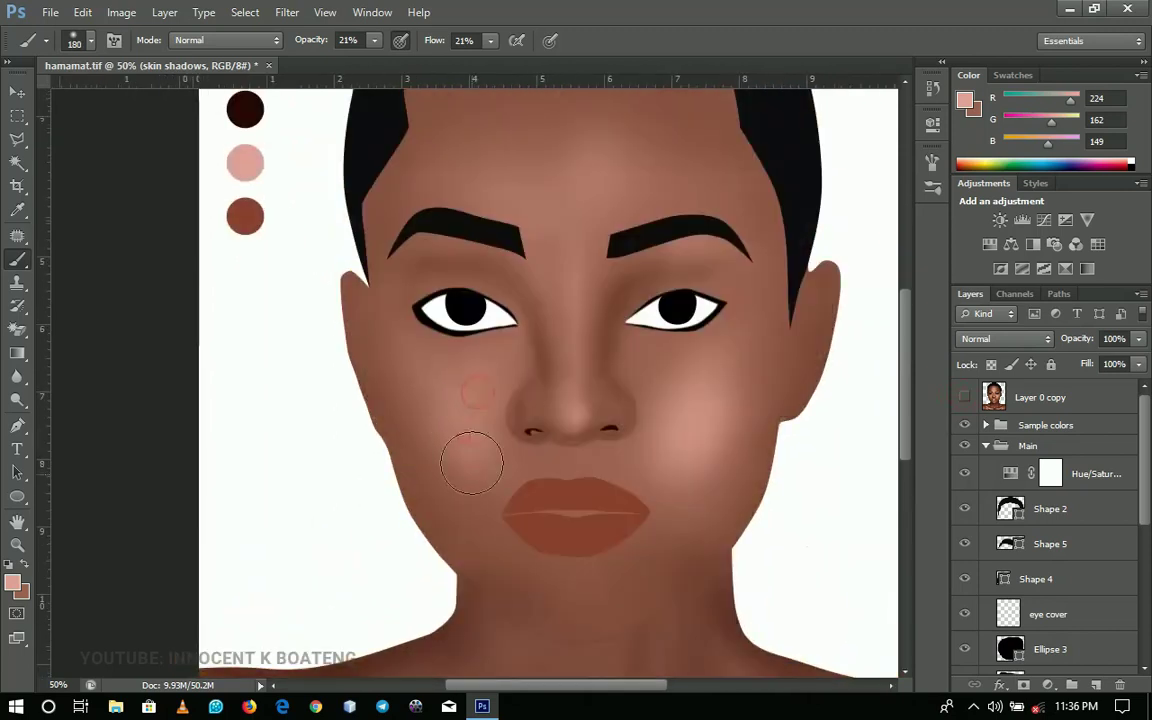
pyautogui.moveTo(594, 612); pyautogui.dragTo(640, 440)
pyautogui.click(965, 398)
pyautogui.click(966, 398)
# Sample the medium brown skin tone, set the brush to 63 px and shade the neck along the jawline
pyautogui.keyDown('alt'); pyautogui.click(670, 485); pyautogui.keyUp('alt')
pyautogui.rightClick(675, 421)
pyautogui.moveTo(782, 455); pyautogui.dragTo(755, 458)
pyautogui.press('Return')
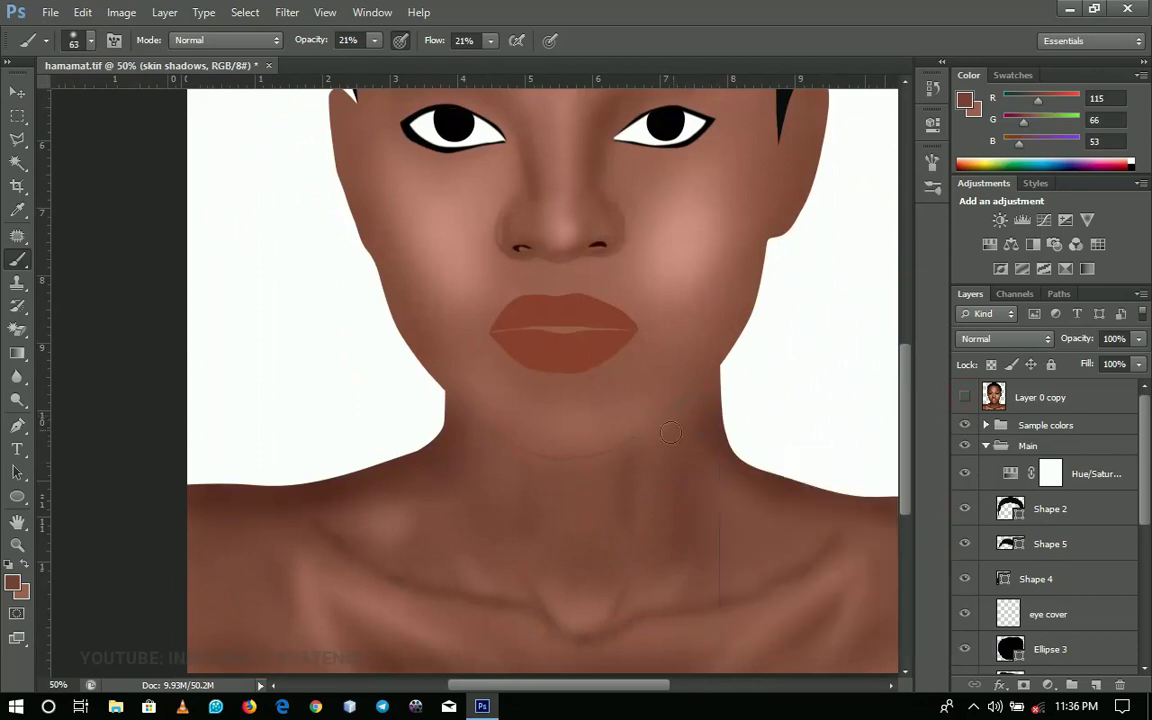
pyautogui.moveTo(657, 424); pyautogui.dragTo(657, 586)
# Sample the darkest brown swatch, set the brush to 97 px at 20% opacity and darken the neck beneath the jaw
pyautogui.keyDown('alt'); pyautogui.click(231, 96); pyautogui.keyUp('alt')
pyautogui.moveTo(715, 541)
pyautogui.mouseDown()
pyautogui.moveTo(650, 594)
pyautogui.moveTo(590, 614)
pyautogui.moveTo(703, 552)
pyautogui.moveTo(685, 440)
pyautogui.moveTo(717, 477)
pyautogui.mouseUp()
pyautogui.rightClick(648, 485)
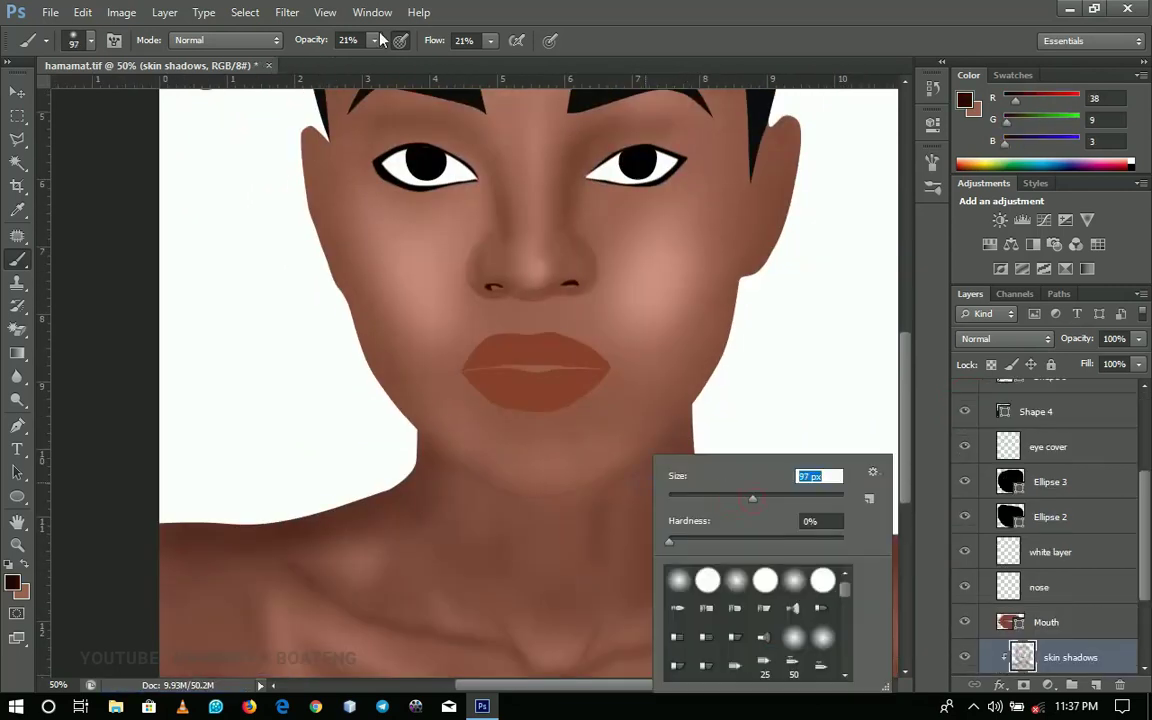
pyautogui.click(375, 41)
pyautogui.click(374, 61)
pyautogui.moveTo(683, 434); pyautogui.dragTo(652, 545)
# Lower the brush opacity to 14%, set its size to 41 px and deepen the neck shadows below the chin
pyautogui.rightClick(501, 507)
pyautogui.moveTo(545, 498); pyautogui.dragTo(528, 498)
pyautogui.click(497, 531)
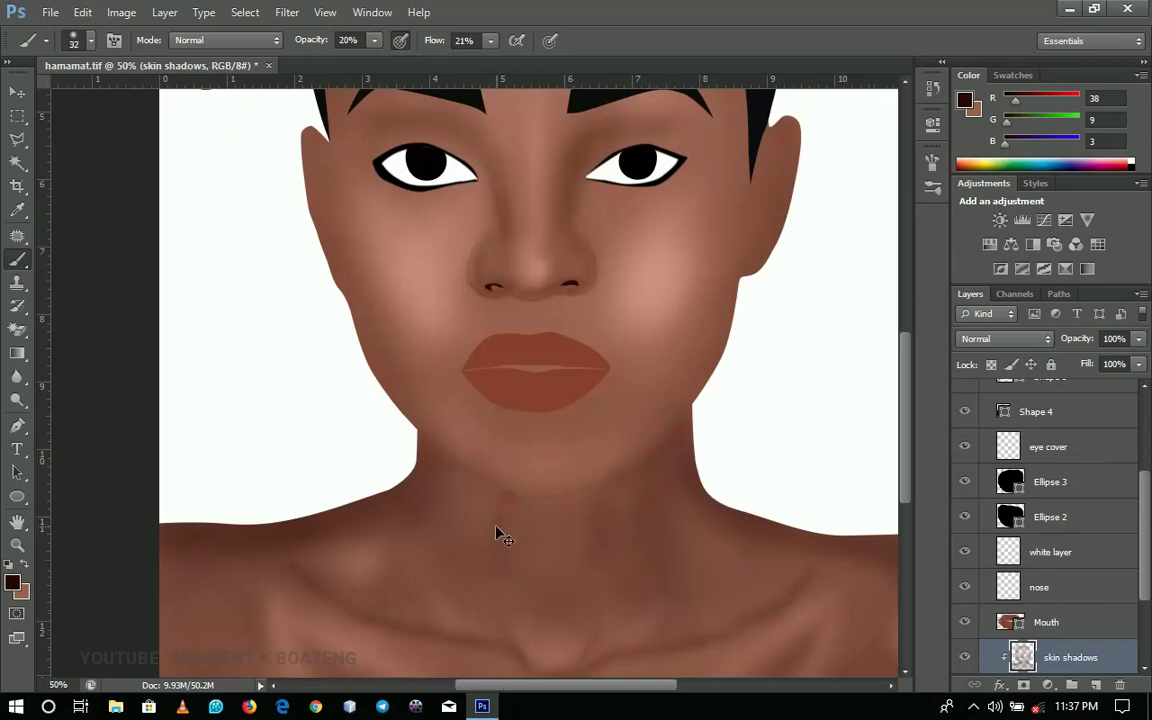
pyautogui.click(375, 41)
pyautogui.moveTo(374, 61); pyautogui.dragTo(369, 61)
pyautogui.rightClick(466, 410)
pyautogui.write('41')
pyautogui.press('Return')
pyautogui.moveTo(506, 563); pyautogui.dragTo(594, 407)
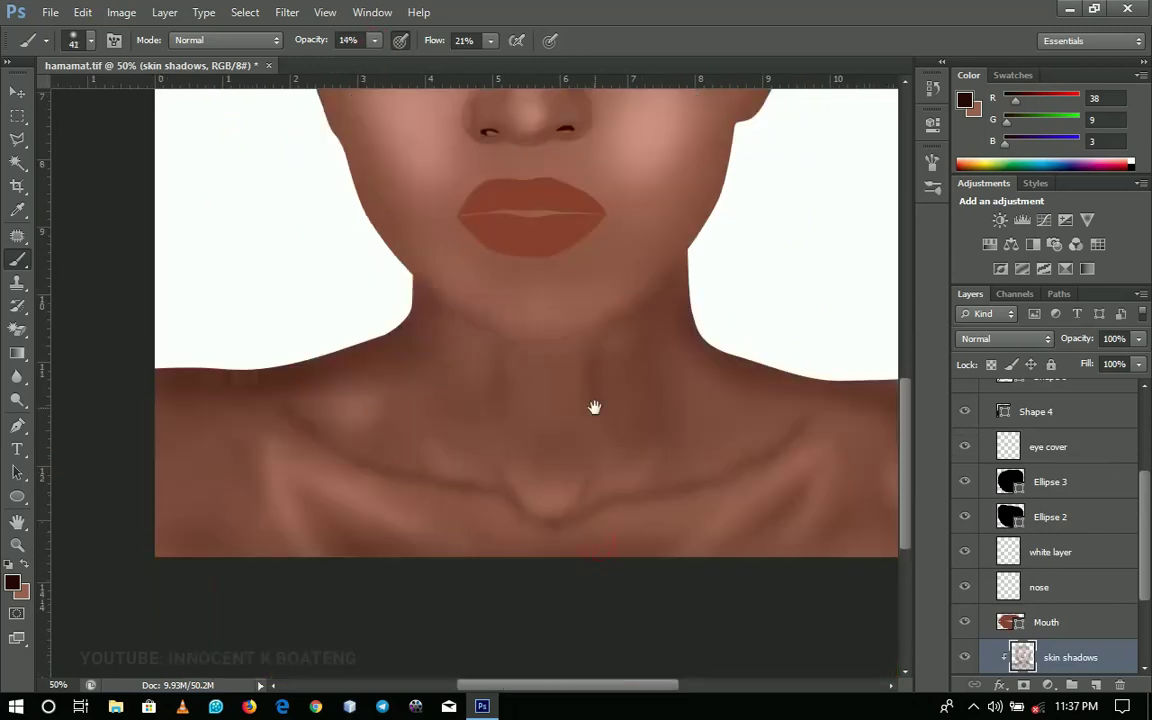
# Compare with the reference, sample the light pink swatch and highlight the forehead and brow bones with a 71 px brush at 25% opacity
pyautogui.keyDown('alt'); pyautogui.click(756, 483); pyautogui.keyUp('alt')
pyautogui.moveTo(756, 483); pyautogui.dragTo(715, 645)
pyautogui.scroll(5, 965, 440)
pyautogui.click(965, 397)
pyautogui.click(965, 397)
pyautogui.keyDown('alt'); pyautogui.click(345, 231); pyautogui.keyUp('alt')
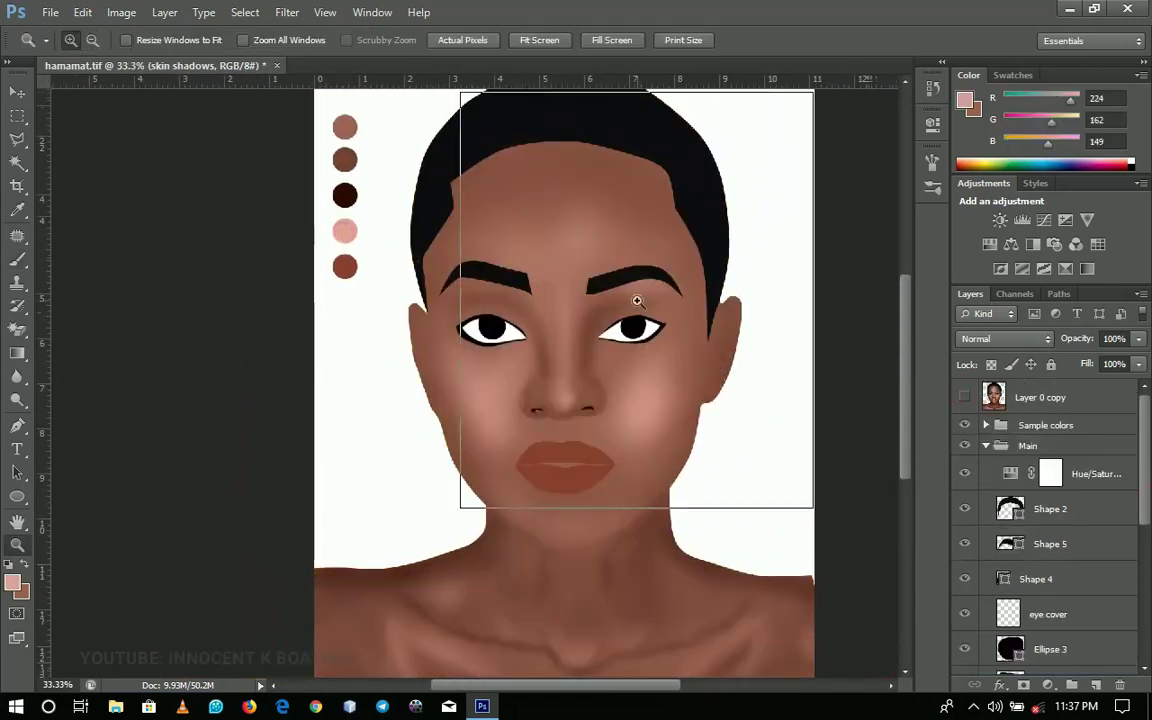
pyautogui.keyDown('ctrl'); pyautogui.click(638, 298); pyautogui.keyUp('ctrl')
pyautogui.moveTo(638, 298); pyautogui.dragTo(610, 459)
pyautogui.click(374, 41)
pyautogui.moveTo(338, 54); pyautogui.dragTo(347, 54)
pyautogui.rightClick(609, 437)
pyautogui.write('71')
pyautogui.press('Return')
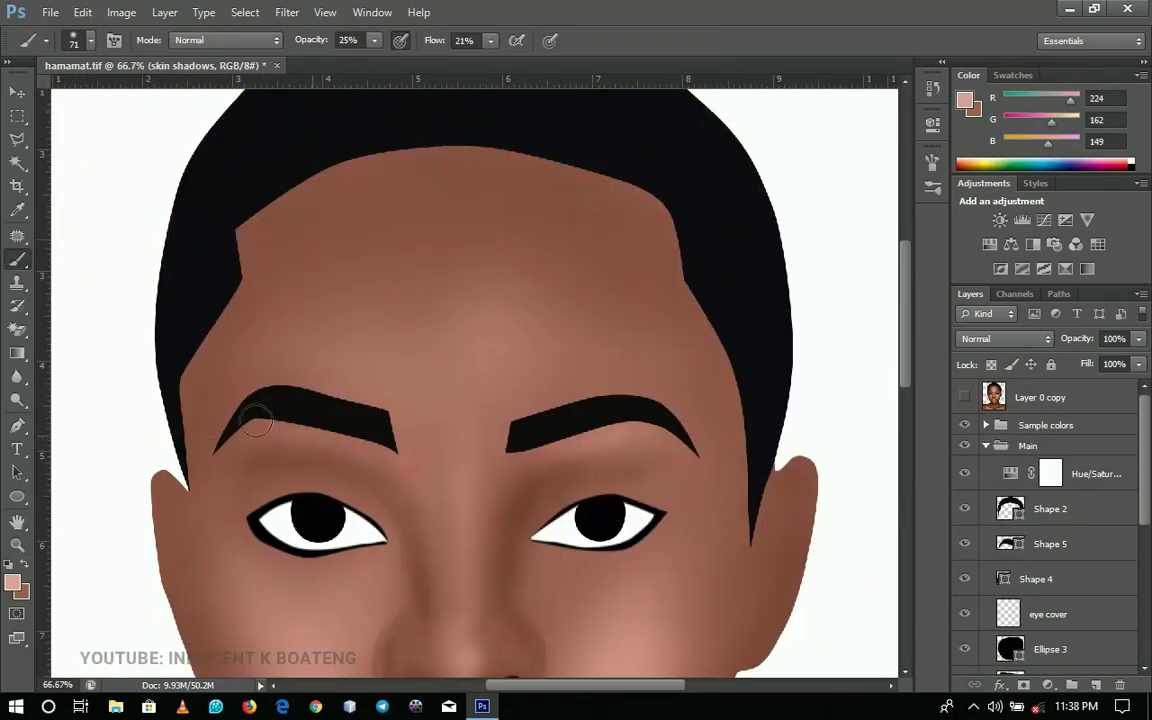
# Check the lower face against the reference photo, enlarge the brush to 110 px and extend the cheek highlights
pyautogui.scroll(-5, 224, 445)
pyautogui.click(964, 397)
pyautogui.click(963, 398)
pyautogui.rightClick(722, 447)
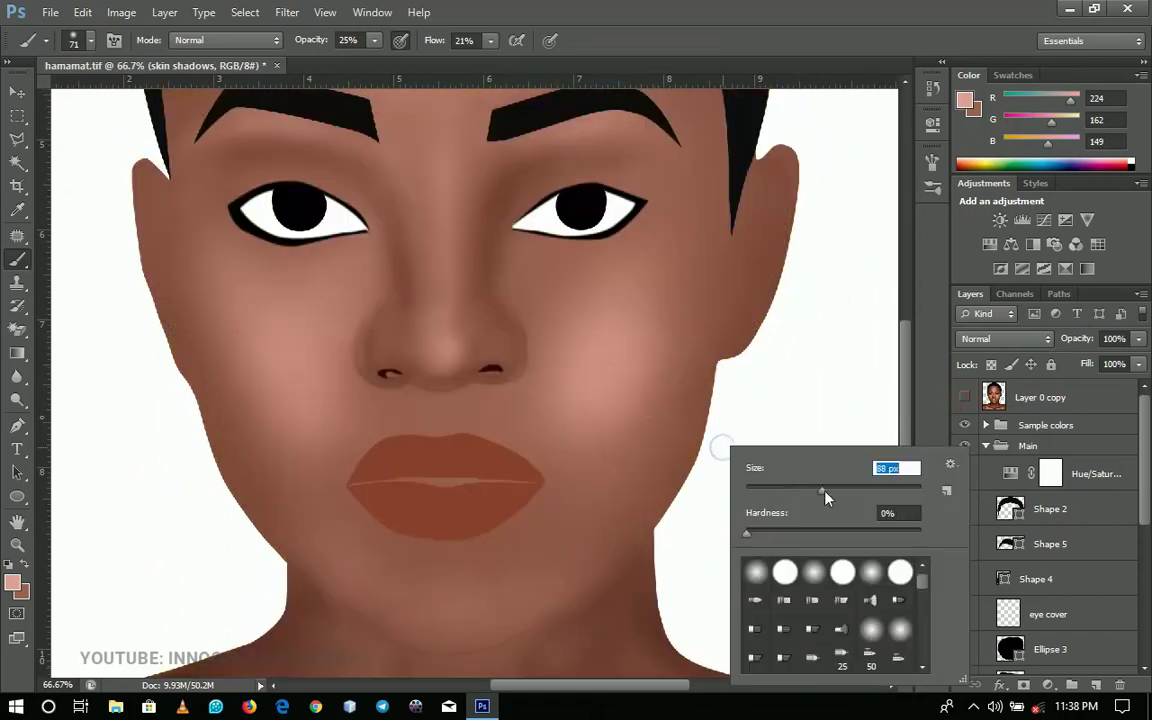
pyautogui.moveTo(822, 495); pyautogui.dragTo(832, 496)
pyautogui.press('Return')
pyautogui.moveTo(262, 360); pyautogui.dragTo(368, 419)
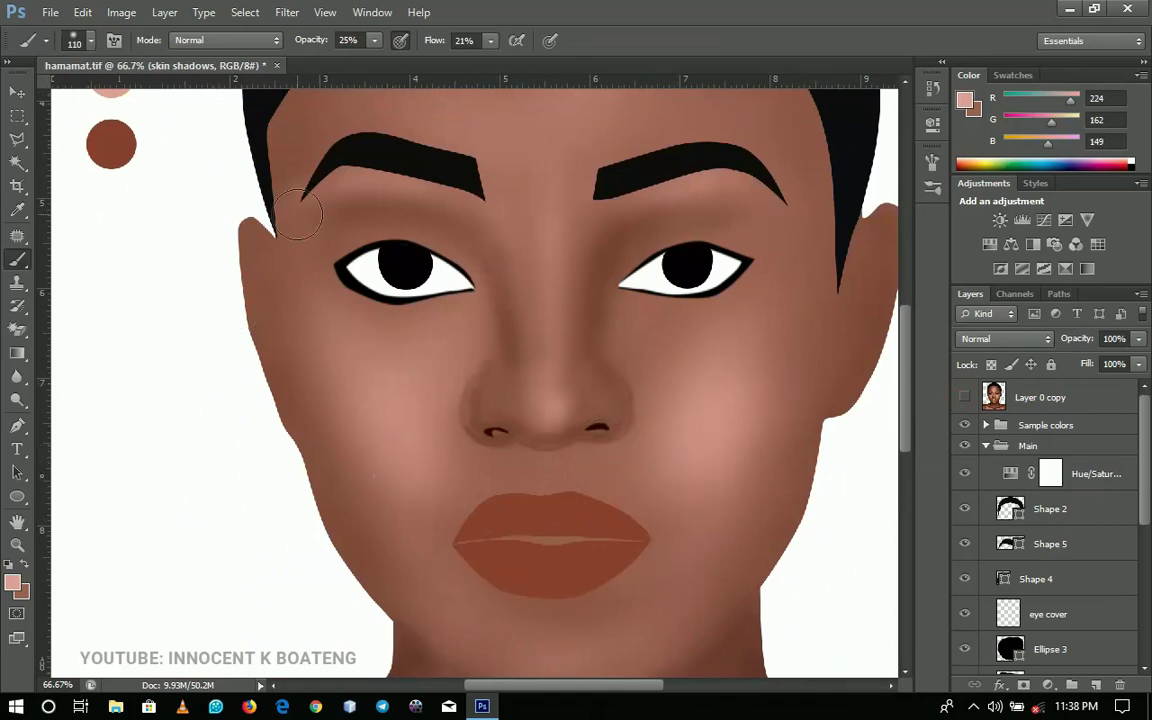
# Sample the medium brown swatch, darken the forehead and sides of the face, and compare them with the reference photo
pyautogui.moveTo(300, 222); pyautogui.dragTo(340, 407)
pyautogui.keyDown('alt'); pyautogui.click(156, 124); pyautogui.keyUp('alt')
pyautogui.moveTo(428, 206); pyautogui.dragTo(231, 203)
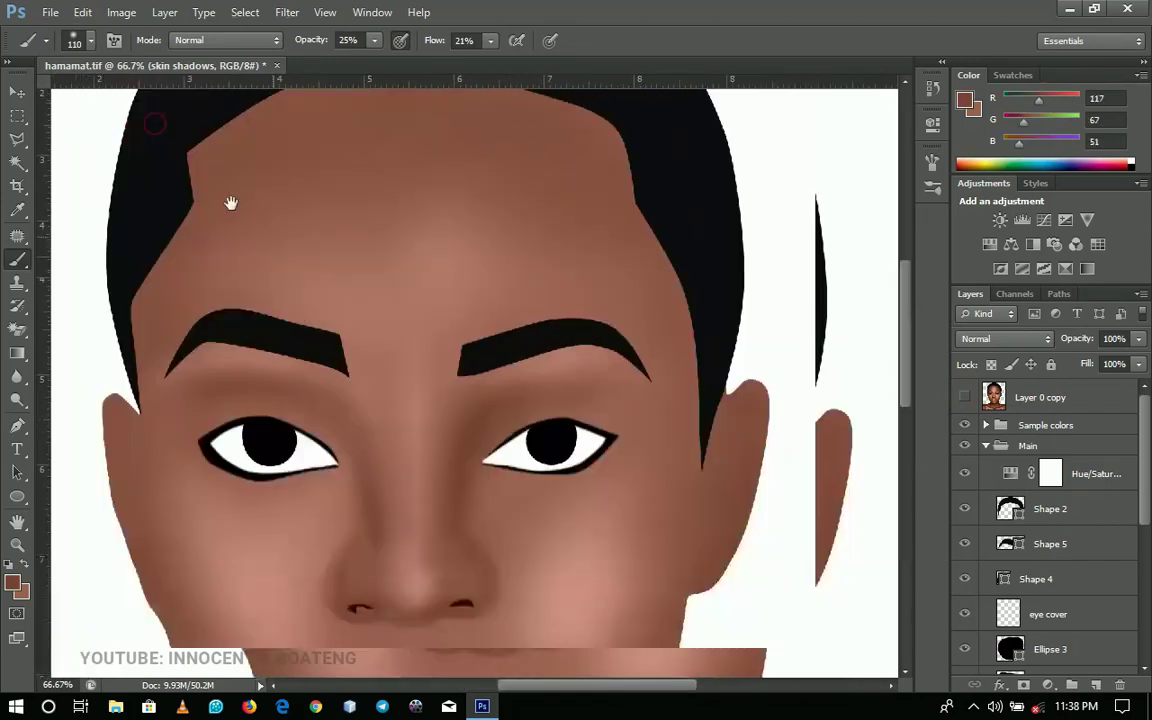
pyautogui.moveTo(378, 345); pyautogui.dragTo(376, 269)
pyautogui.moveTo(419, 395); pyautogui.dragTo(463, 260)
pyautogui.moveTo(470, 424); pyautogui.dragTo(597, 478)
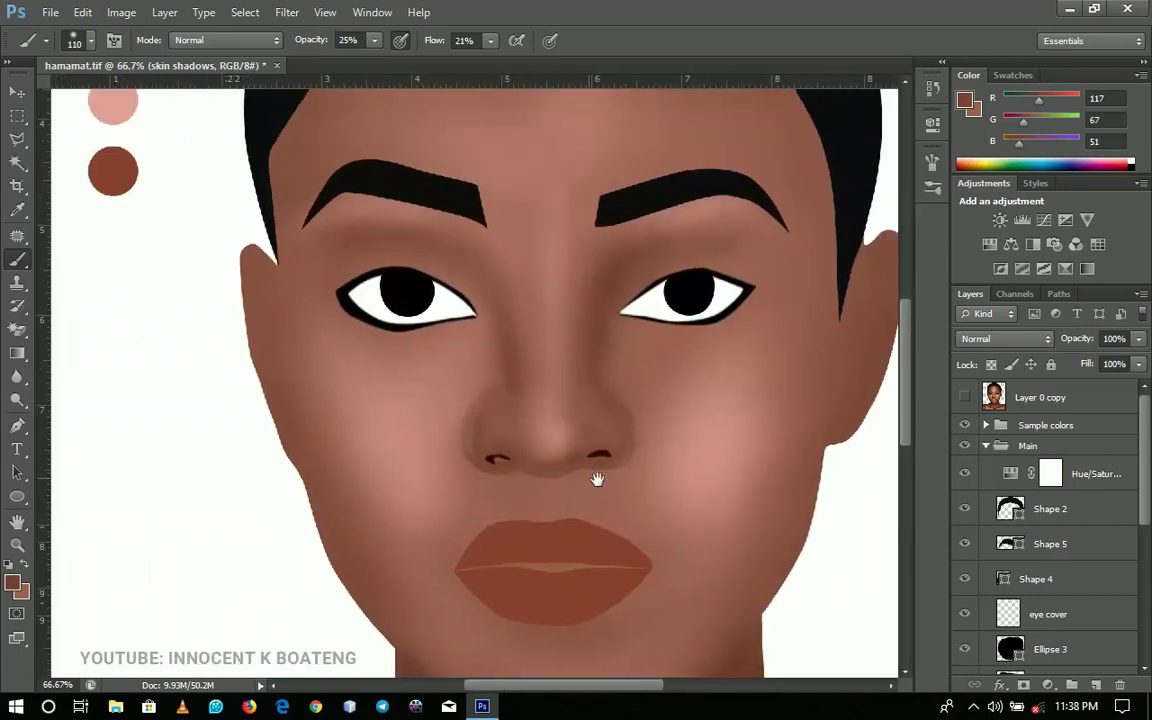
pyautogui.click(965, 400)
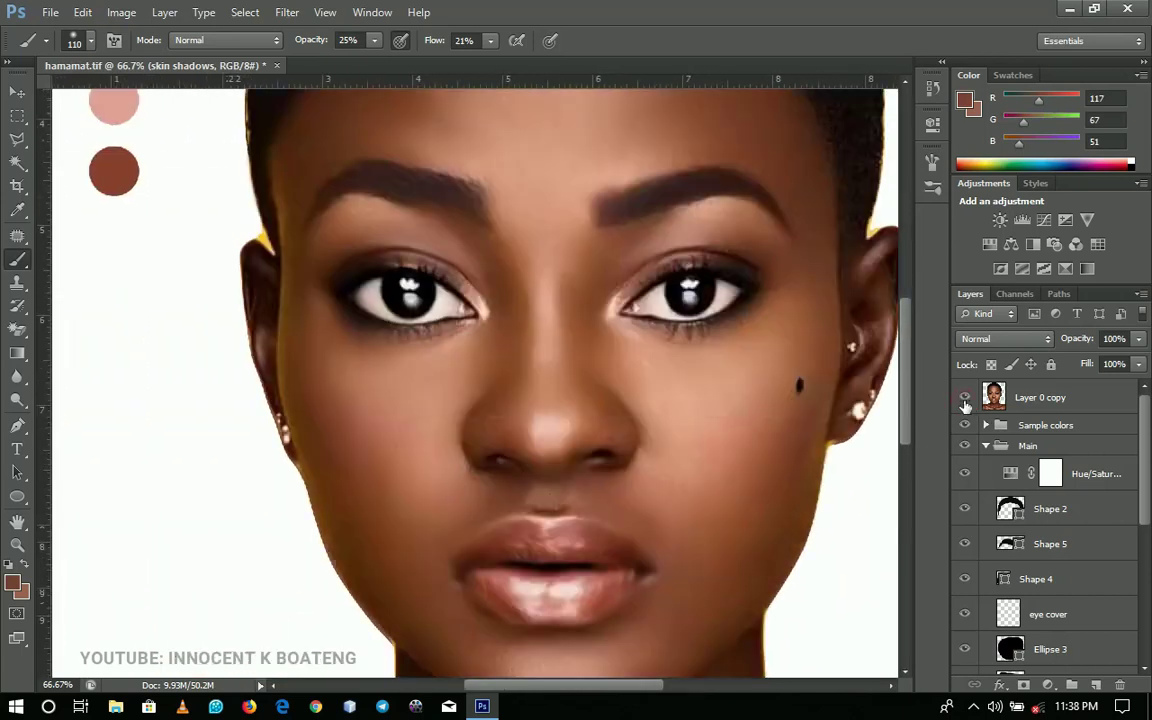
pyautogui.click(965, 400)
# Reduce the brush to 25 px and paint shadows around the nose edges and down the groove above the upper lip
pyautogui.press('z')
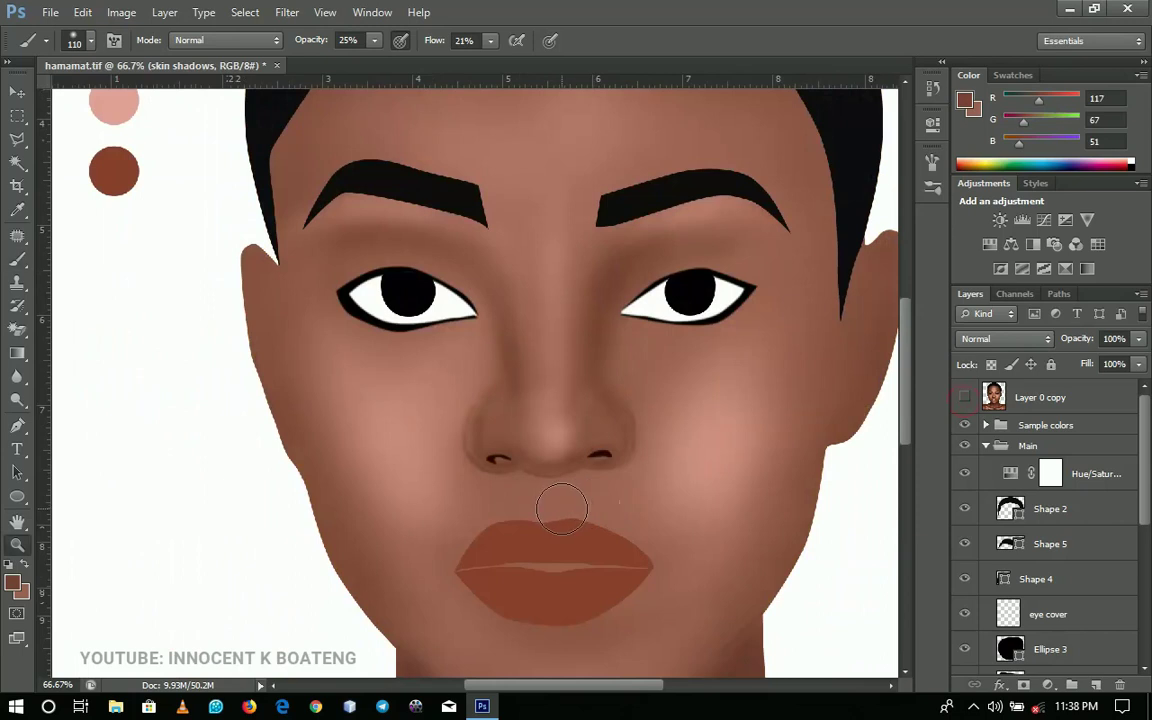
pyautogui.click(562, 509)
pyautogui.click(560, 507)
pyautogui.press('b')
pyautogui.rightClick(566, 458)
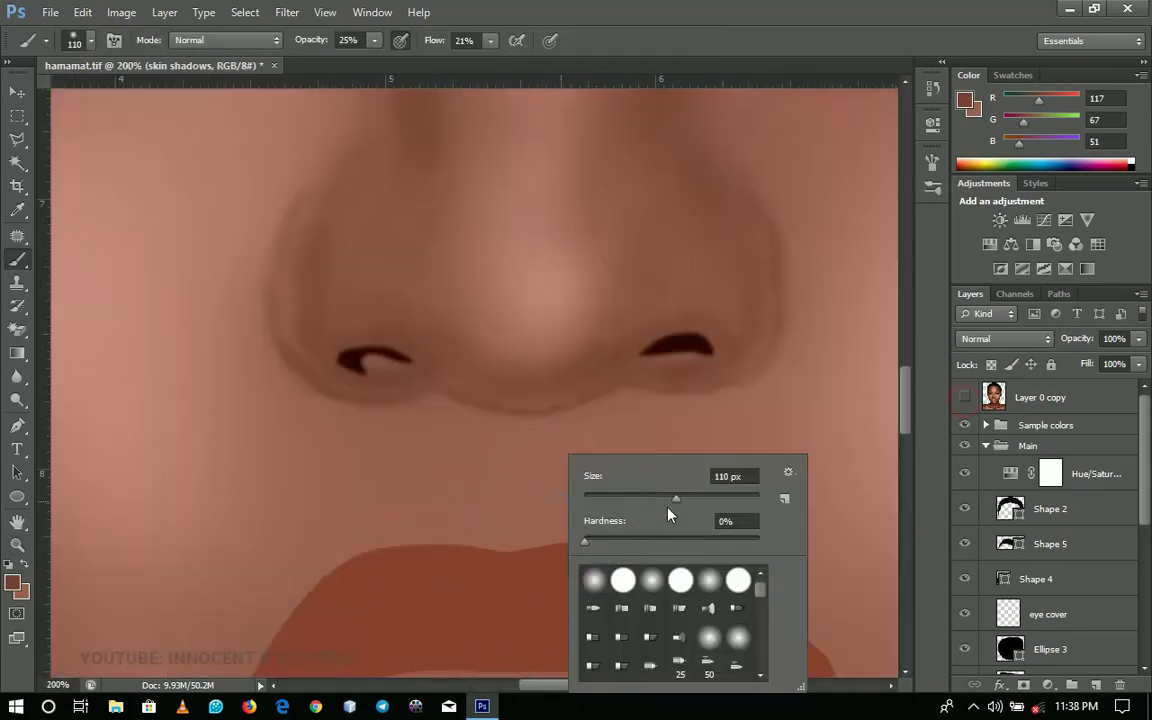
pyautogui.moveTo(674, 497); pyautogui.dragTo(606, 503)
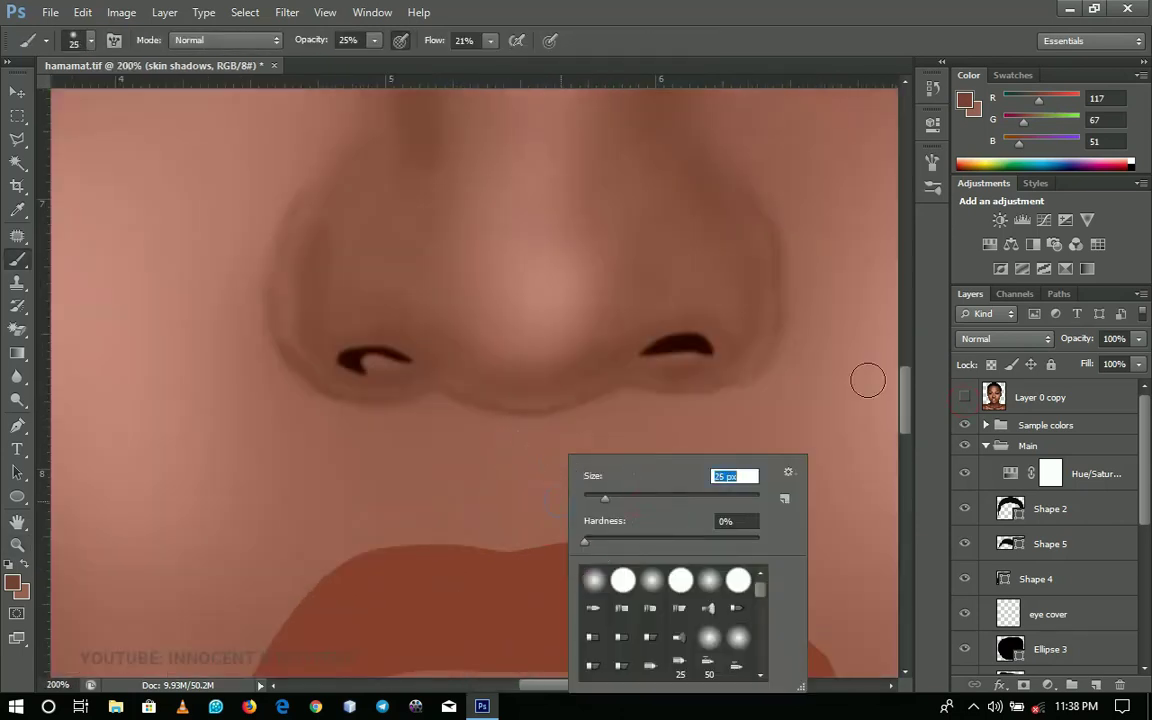
pyautogui.click(963, 398)
pyautogui.click(963, 398)
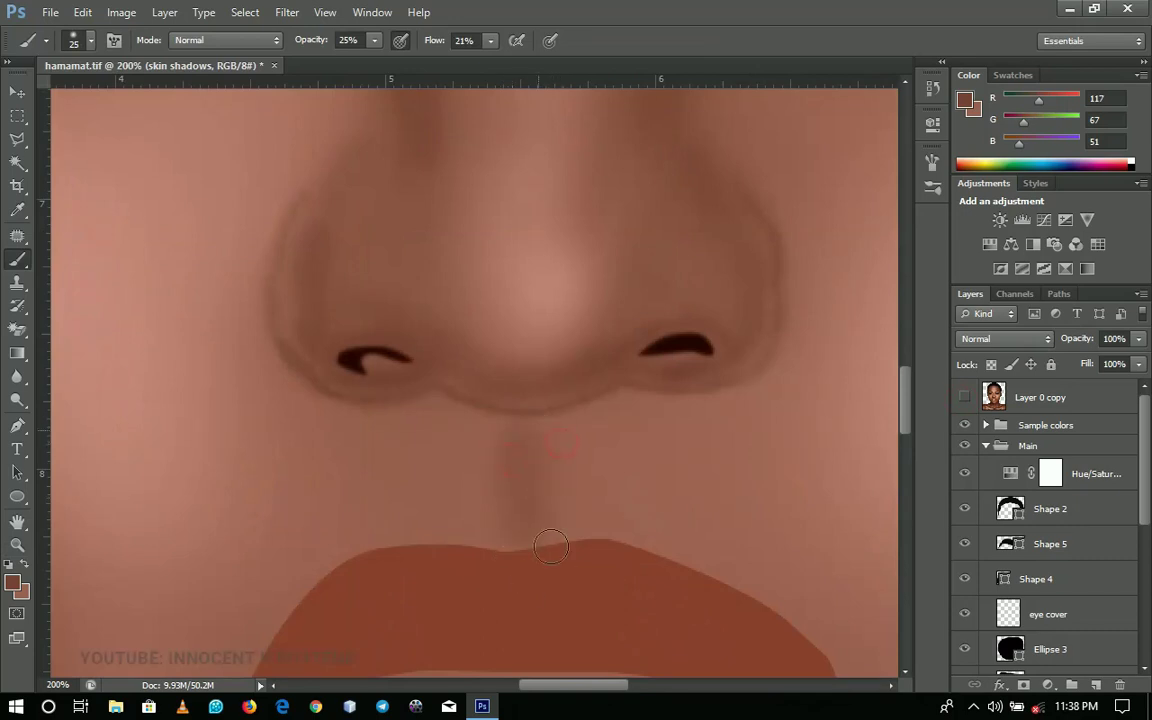
pyautogui.moveTo(540, 533); pyautogui.dragTo(527, 417)
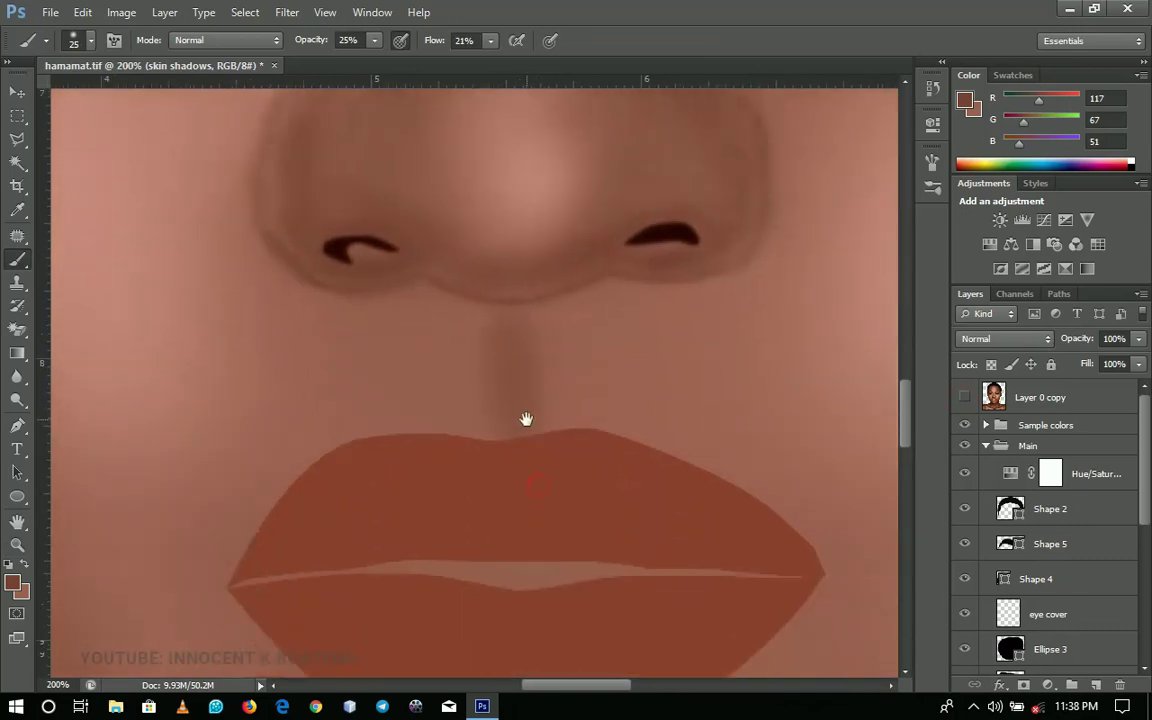
# Check the mouth area against the reference, enlarge the brush to 82 px and shade the skin between nose and upper lip
pyautogui.click(964, 398)
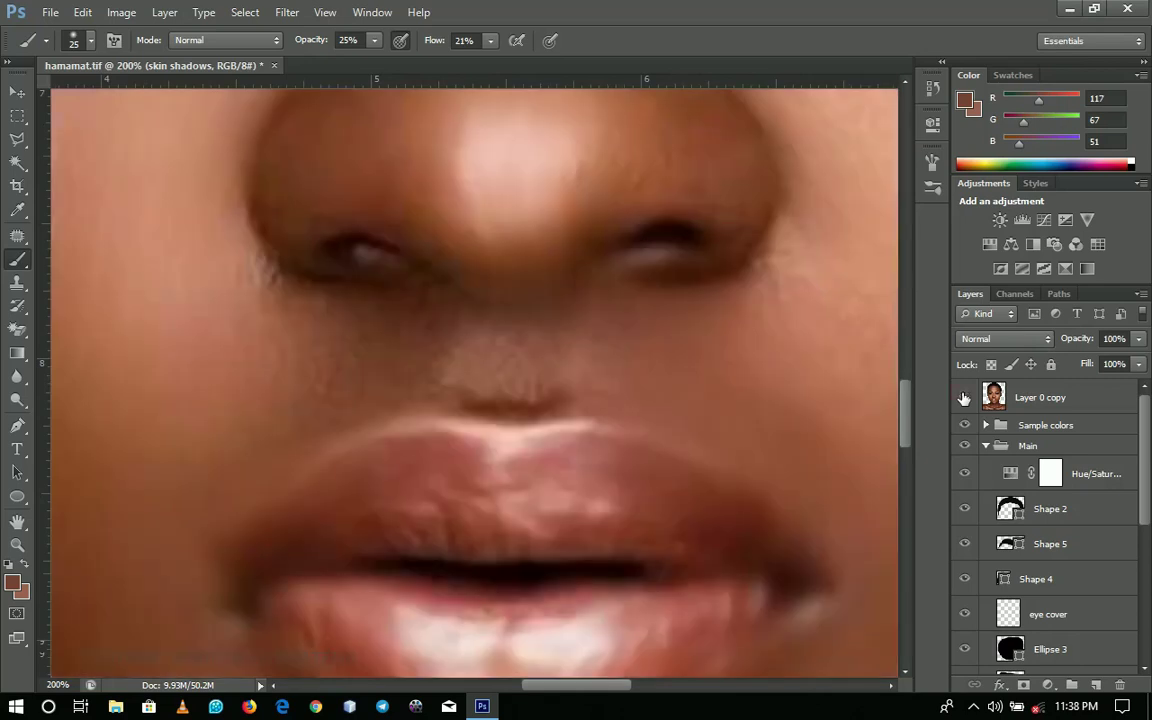
pyautogui.click(964, 398)
pyautogui.rightClick(555, 392)
pyautogui.click(648, 435)
pyautogui.click(438, 369)
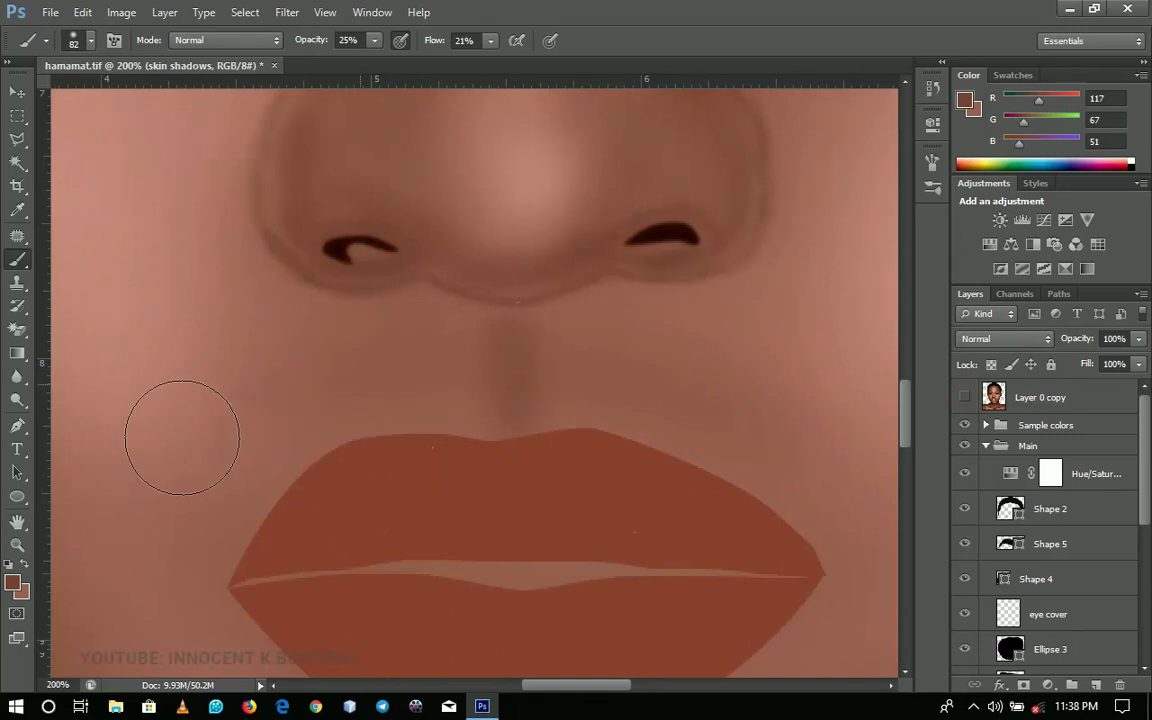
# Adjust the brush size and deepen the vertical shadow in the groove between the nose and upper lip
pyautogui.rightClick(458, 380)
pyautogui.moveTo(468, 315); pyautogui.dragTo(519, 394)
pyautogui.moveTo(487, 313); pyautogui.dragTo(512, 403)
pyautogui.press('z')
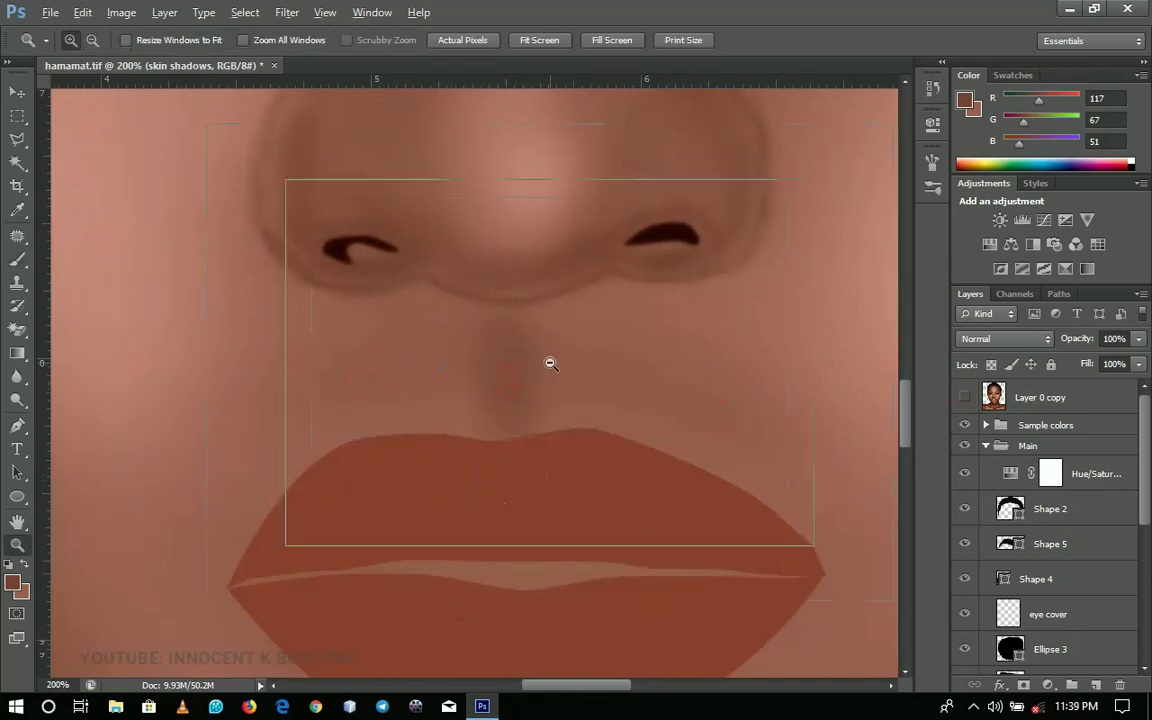
# Compare the shaded face, the eye area and the full portrait with the reference photo, leaving the reference hidden
pyautogui.keyDown('alt'); pyautogui.click(549, 364); pyautogui.keyUp('alt')
pyautogui.keyDown('alt'); pyautogui.click(550, 375); pyautogui.keyUp('alt')
pyautogui.keyDown('alt'); pyautogui.click(583, 445); pyautogui.keyUp('alt')
pyautogui.moveTo(587, 458); pyautogui.dragTo(587, 571)
pyautogui.press('b')
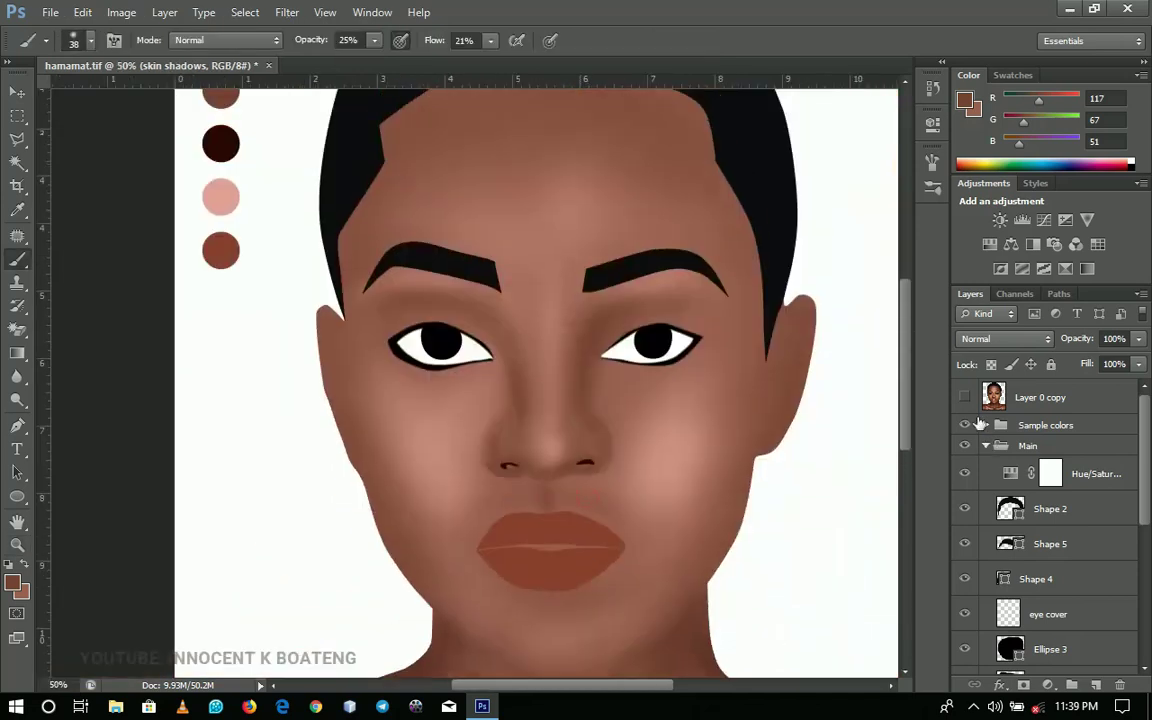
pyautogui.click(965, 399)
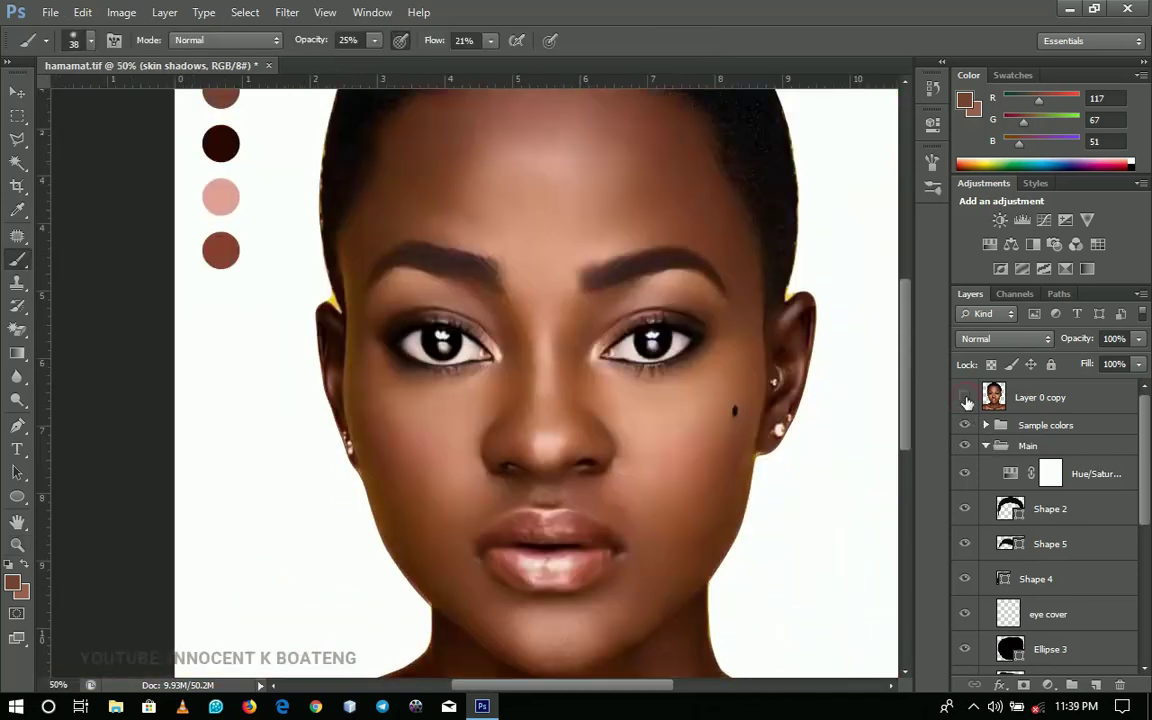
pyautogui.click(965, 399)
pyautogui.click(965, 399)
pyautogui.click(965, 399)
pyautogui.click(965, 399)
pyautogui.keyDown('ctrl'); pyautogui.click(611, 354); pyautogui.keyUp('ctrl')
pyautogui.keyDown('ctrl'); pyautogui.click(633, 366); pyautogui.keyUp('ctrl')
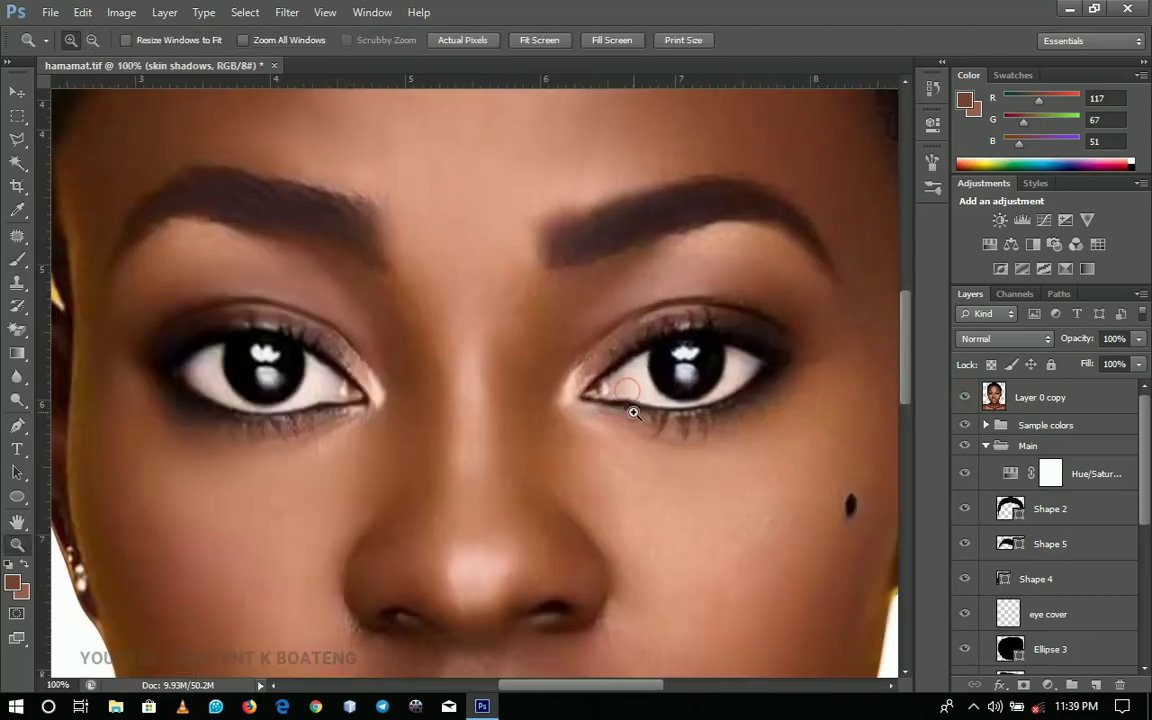
pyautogui.rightClick(640, 418)
pyautogui.click(660, 429)
pyautogui.click(954, 405)
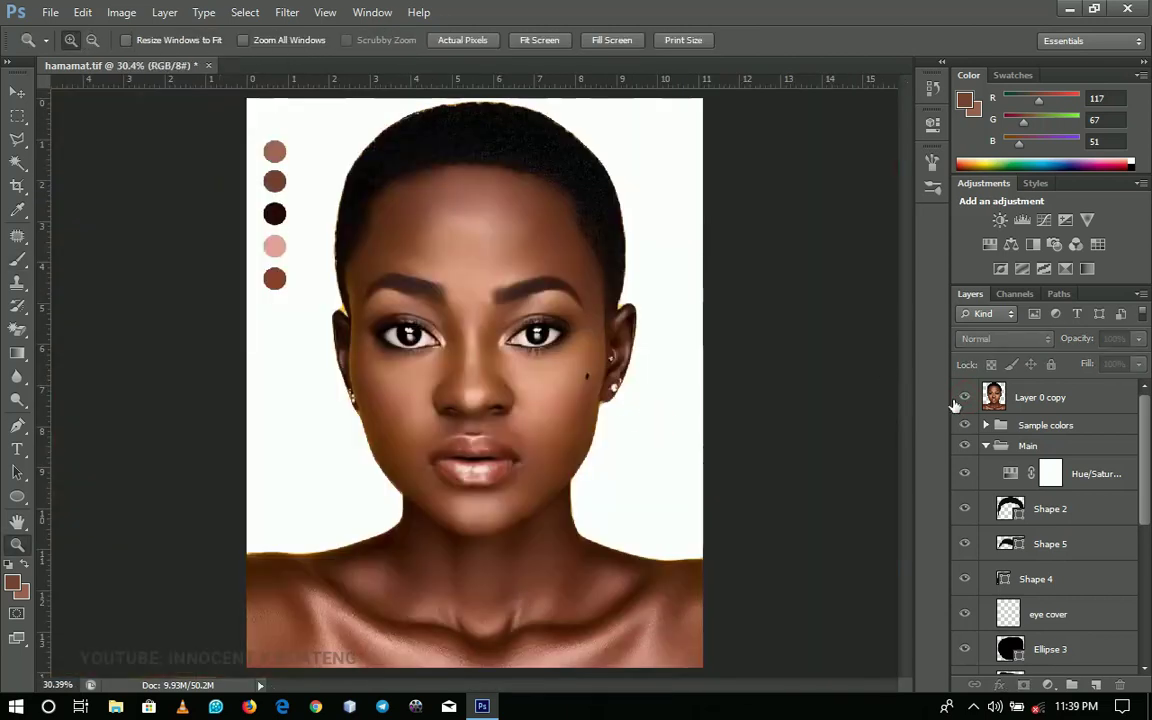
pyautogui.click(964, 398)
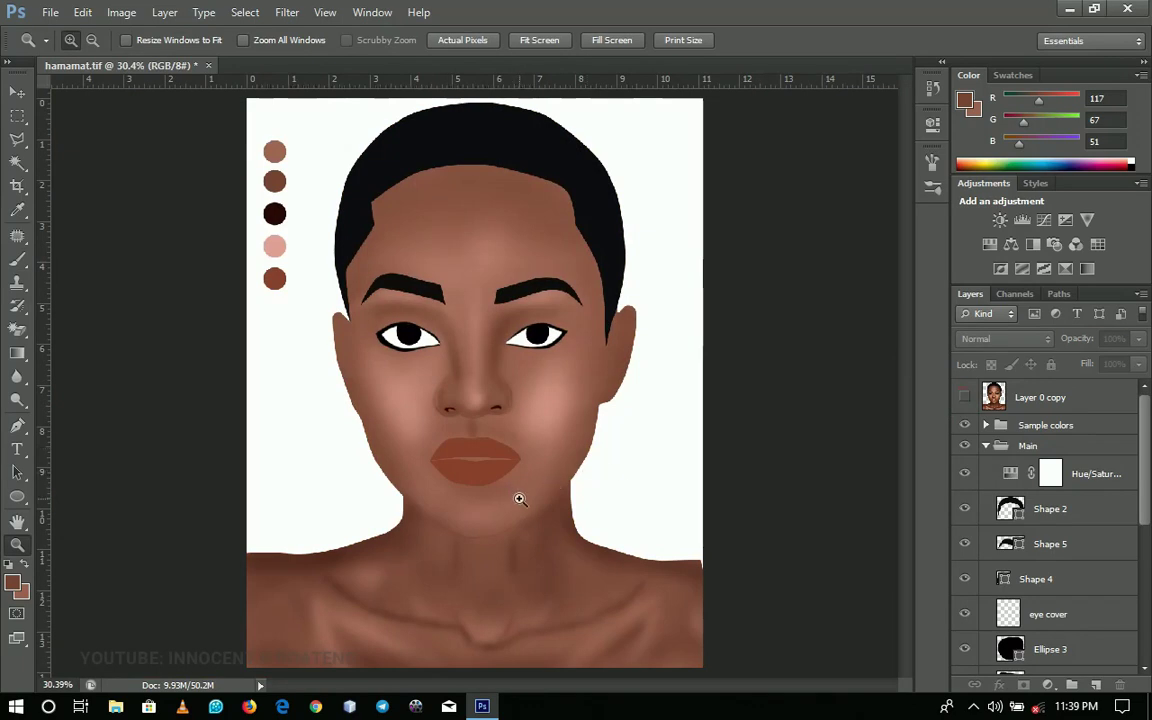
# Select the skin shadows layer at the mouth and add a new empty layer directly above it, beneath the Mouth shape
pyautogui.click(424, 508)
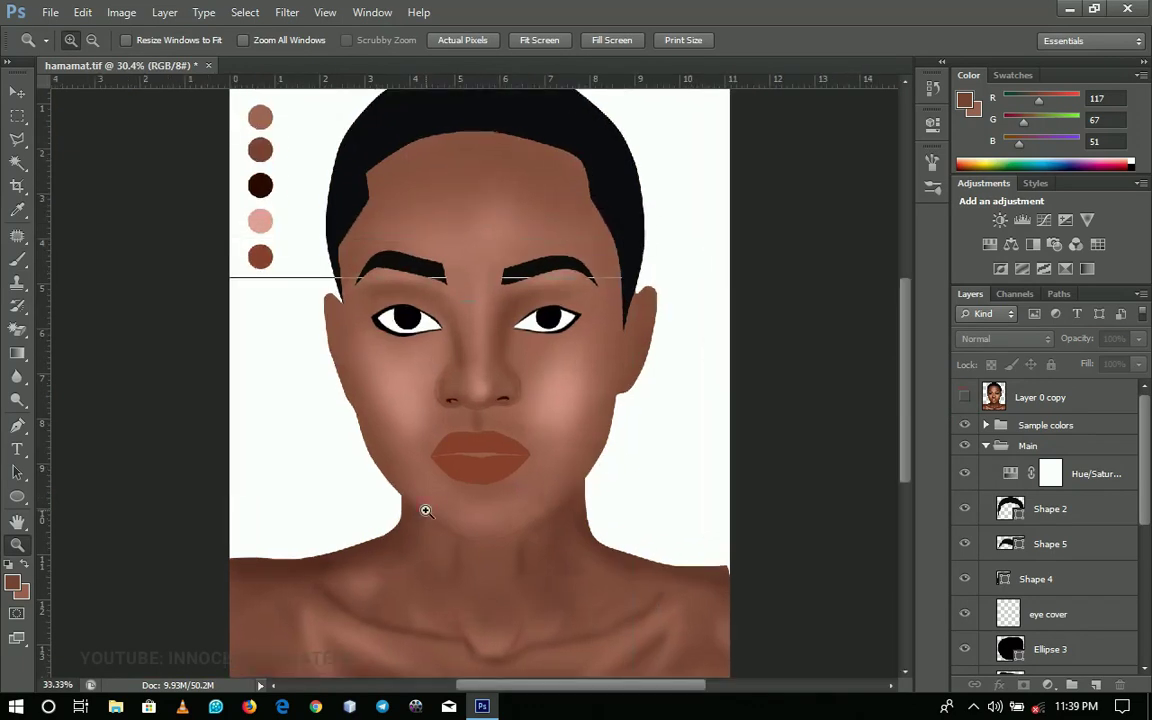
pyautogui.click(424, 507)
pyautogui.moveTo(501, 470); pyautogui.dragTo(498, 540)
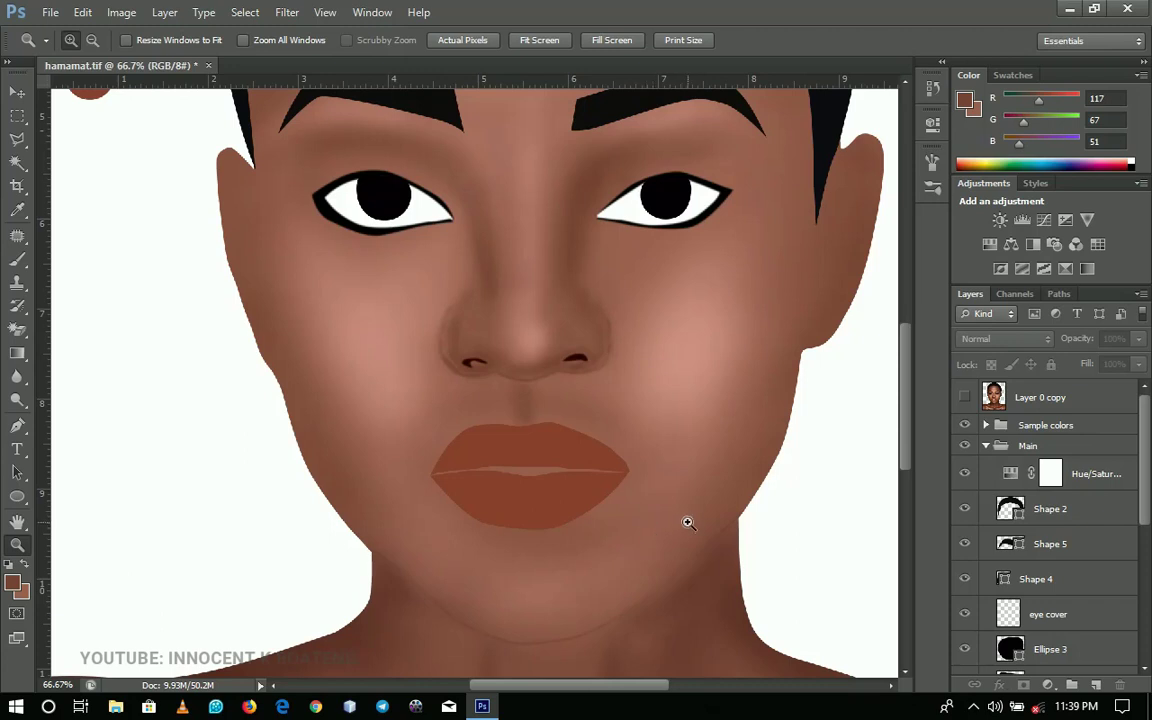
pyautogui.moveTo(688, 522)
pyautogui.mouseDown()
pyautogui.moveTo(645, 523)
pyautogui.moveTo(680, 522)
pyautogui.mouseUp()
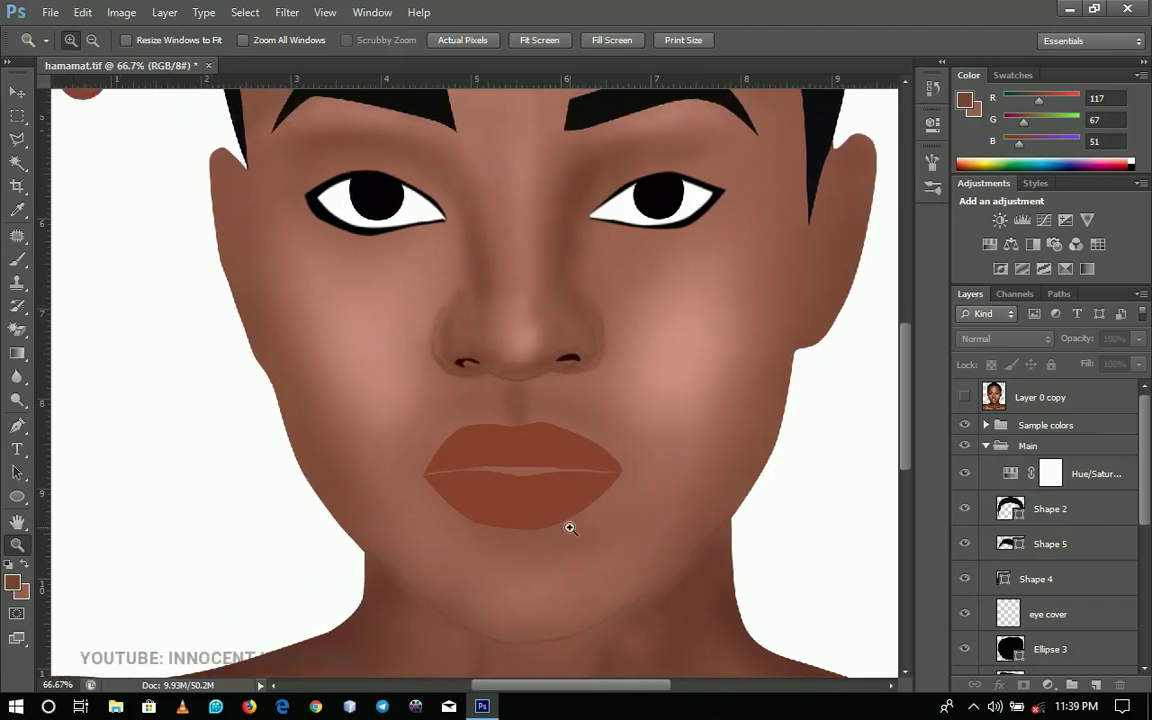
pyautogui.press('v')
pyautogui.rightClick(532, 509)
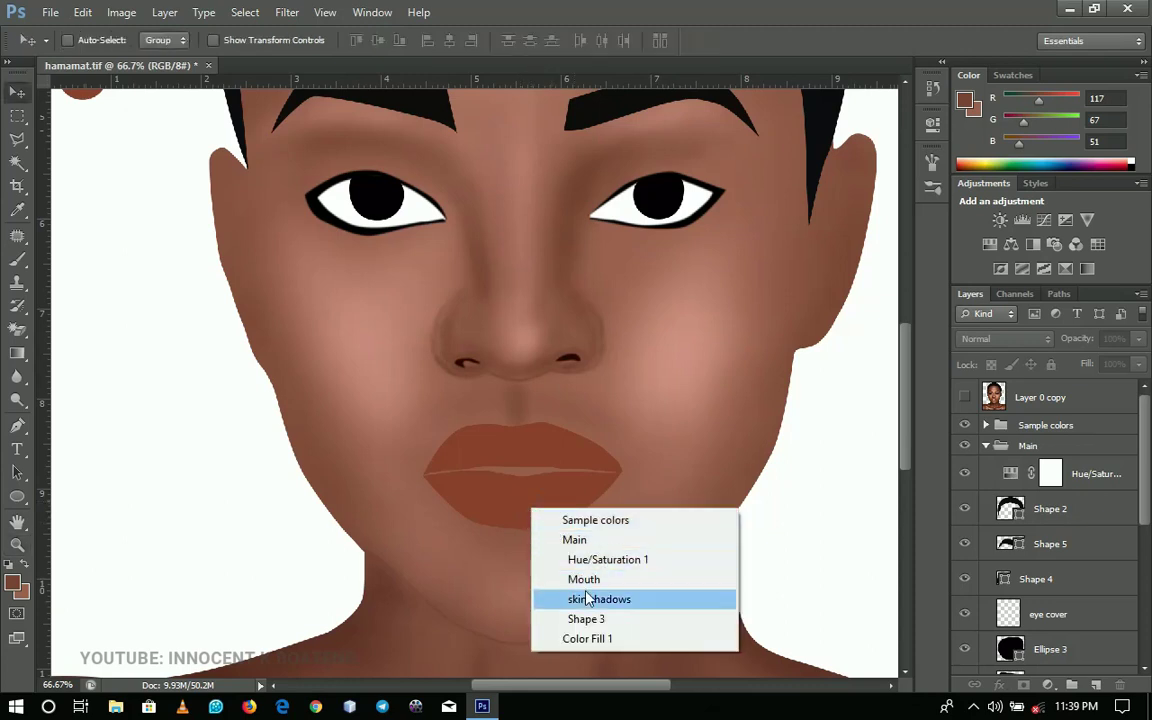
pyautogui.rightClick(527, 452)
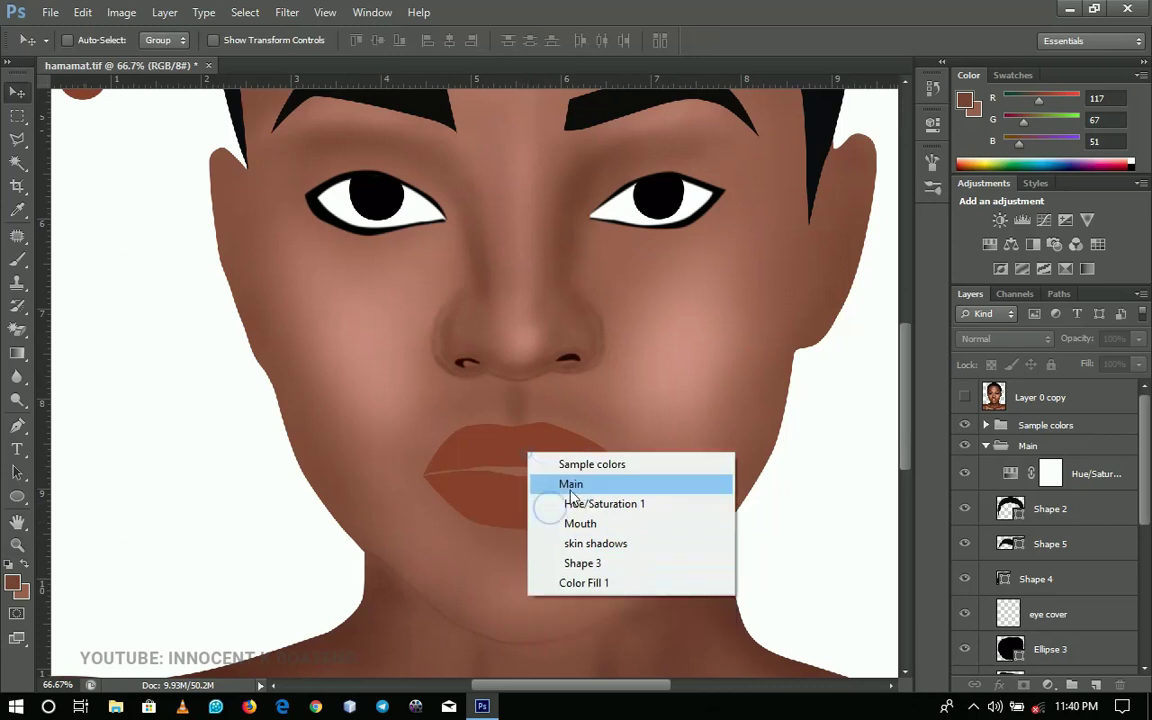
pyautogui.click(592, 543)
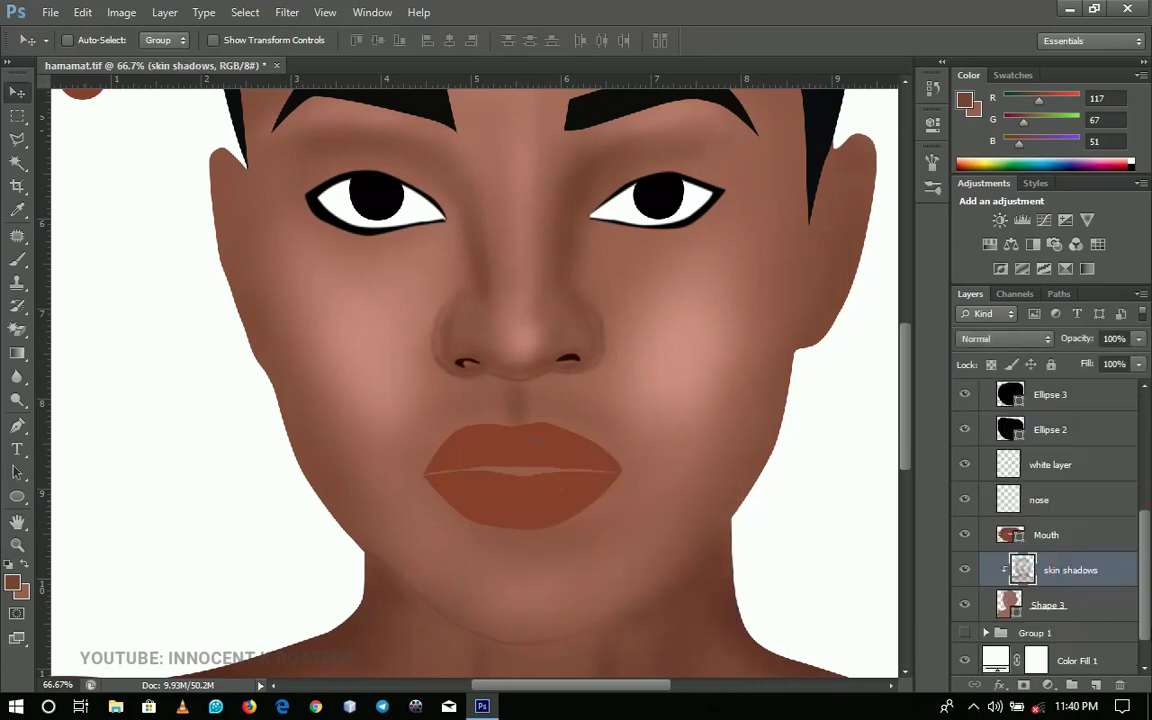
pyautogui.click(1096, 685)
# Show the reference photo, sample the near-black colour between the lips as the brush colour, and hide the reference again
pyautogui.moveTo(745, 440); pyautogui.dragTo(755, 505)
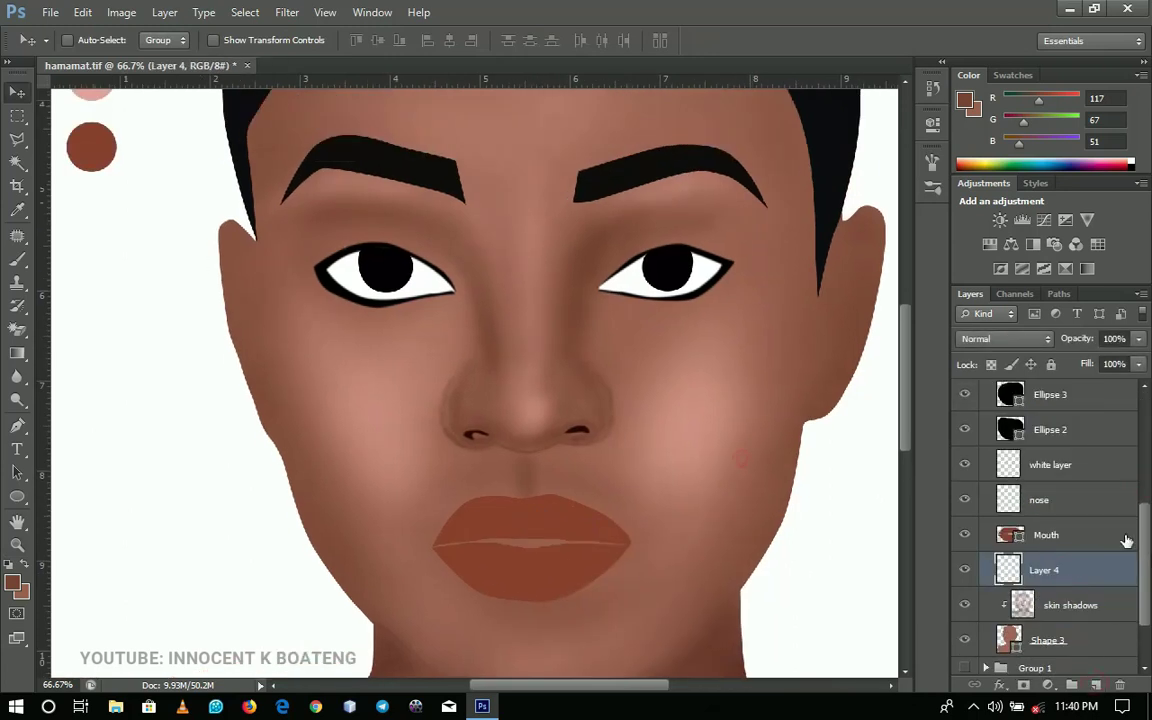
pyautogui.scroll(5, 1120, 560)
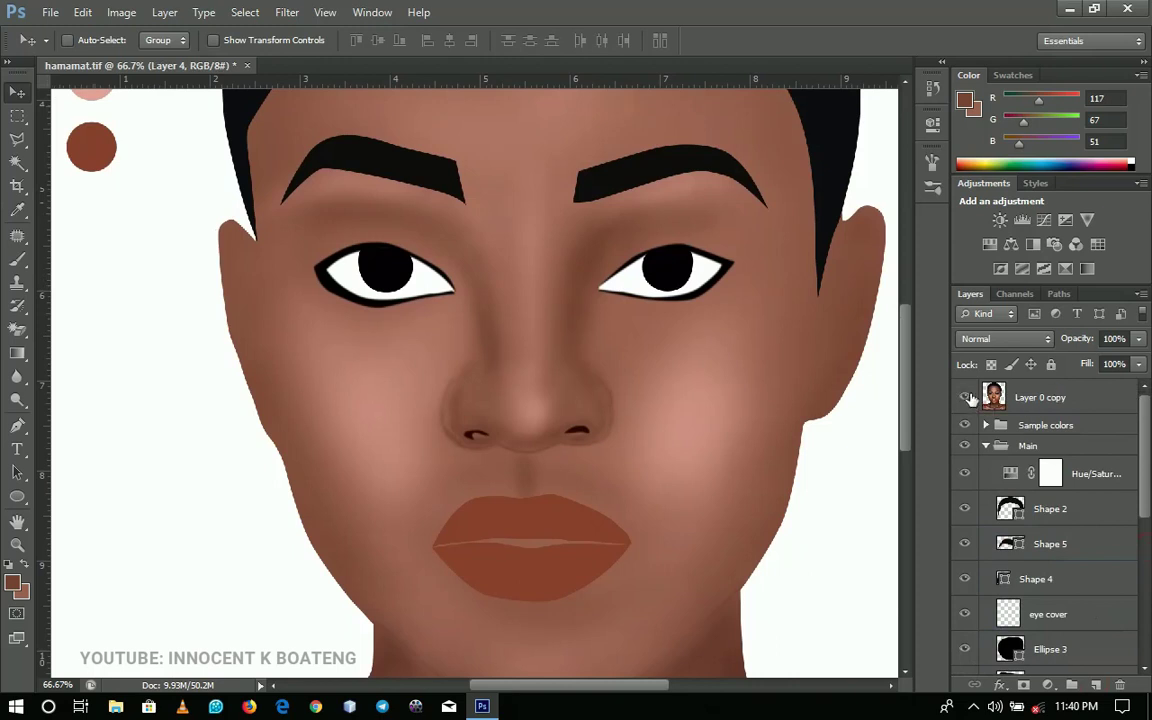
pyautogui.click(965, 397)
pyautogui.press('b')
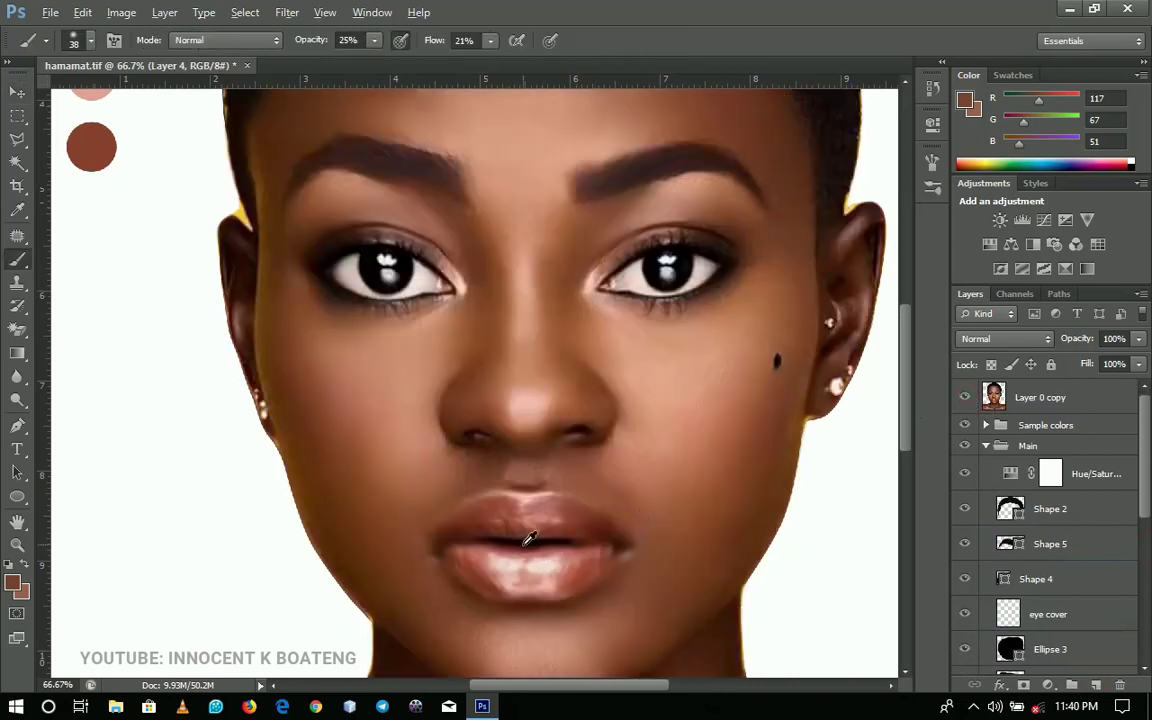
pyautogui.keyDown('alt'); pyautogui.click(527, 541); pyautogui.keyUp('alt')
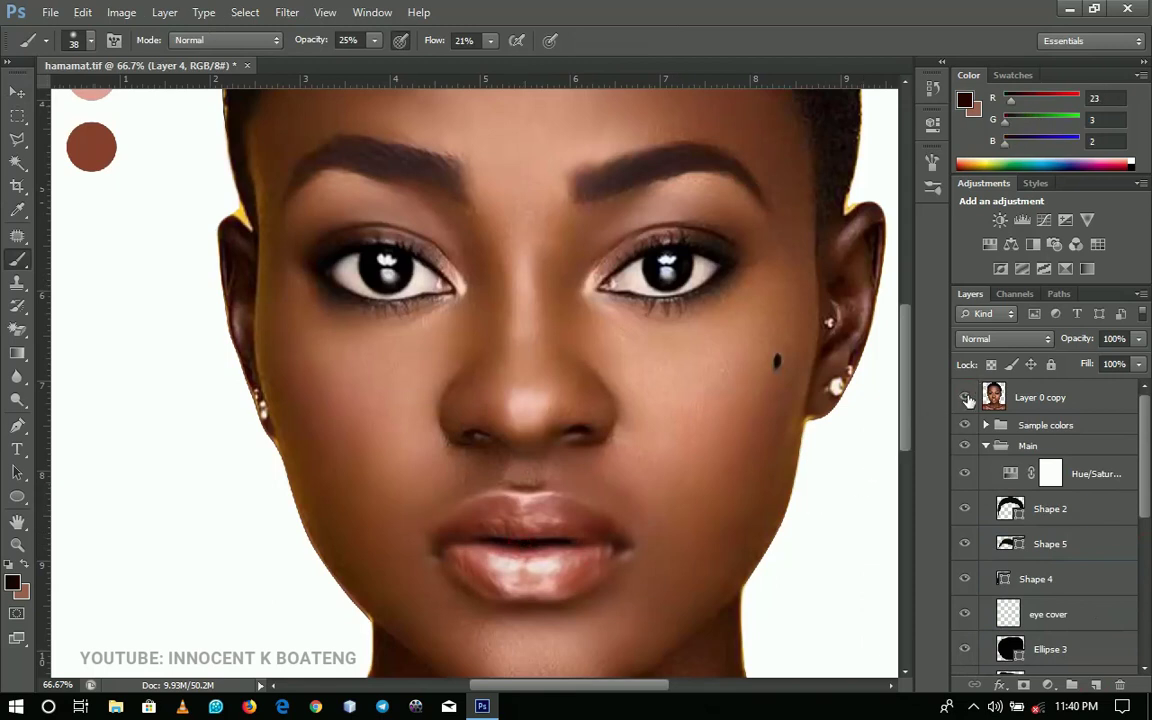
pyautogui.click(966, 398)
# Raise the brush flow to 100%, paint the gap between the lips near-black and check it against the reference photo
pyautogui.moveTo(668, 527); pyautogui.dragTo(701, 375)
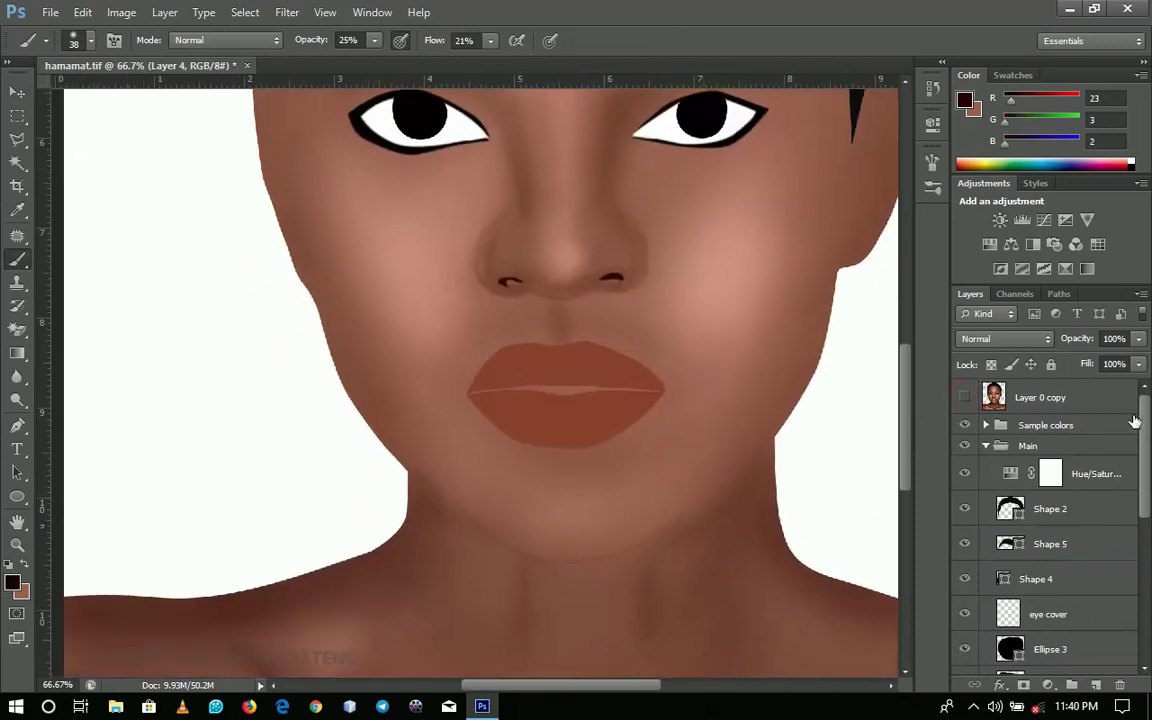
pyautogui.scroll(-5, 1025, 380)
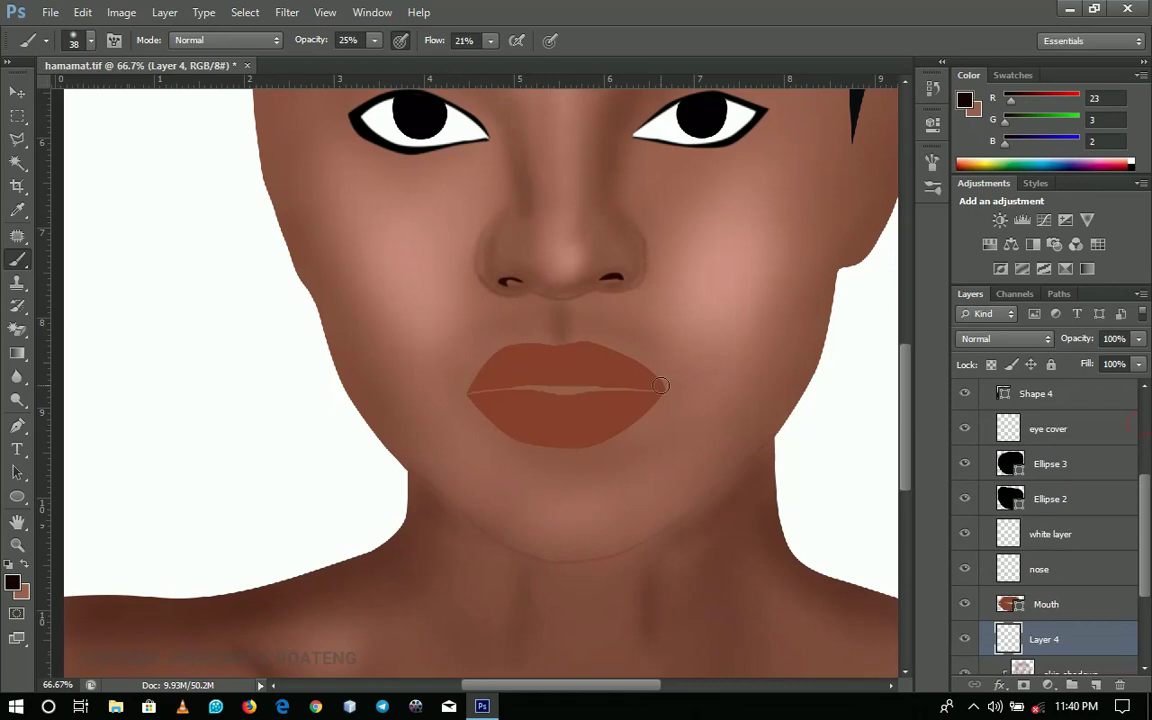
pyautogui.moveTo(647, 387); pyautogui.dragTo(589, 392)
pyautogui.click(490, 40)
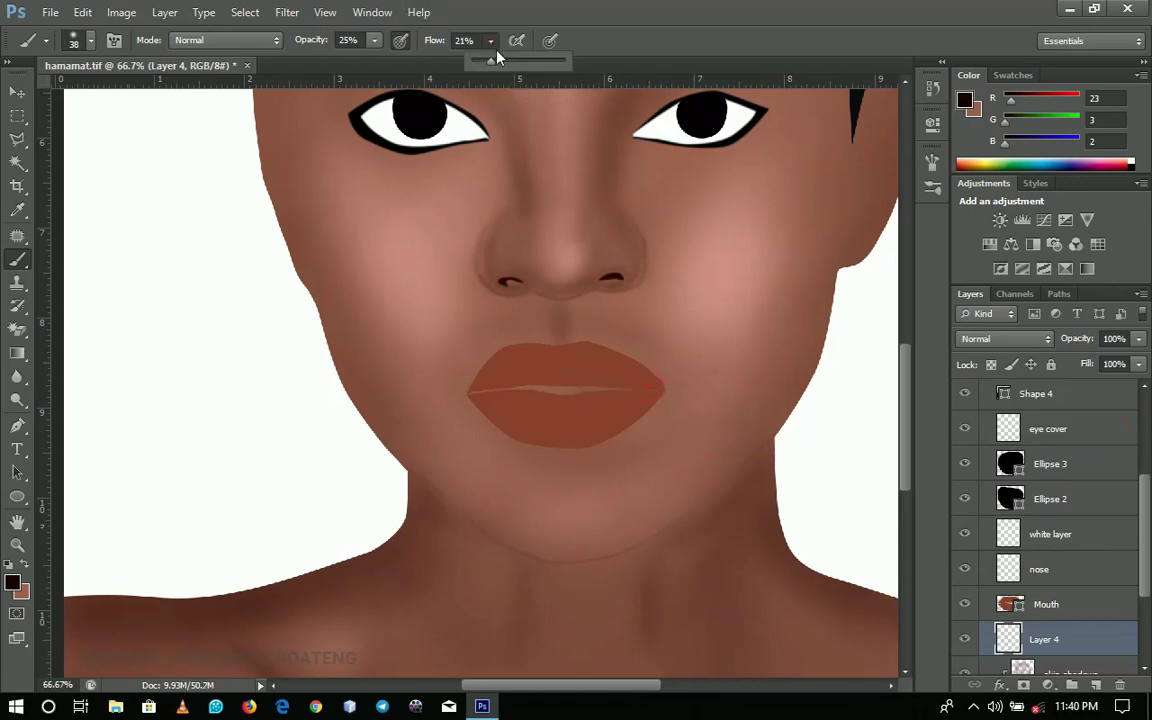
pyautogui.click(655, 396)
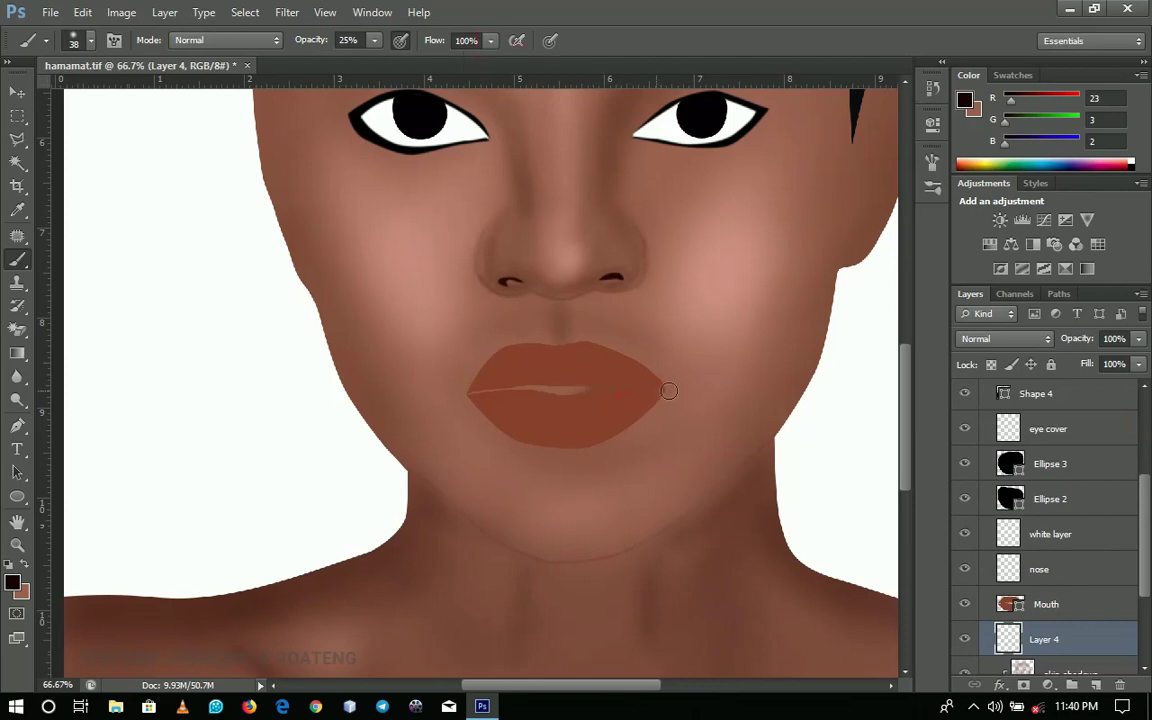
pyautogui.moveTo(668, 391)
pyautogui.mouseDown()
pyautogui.moveTo(479, 391)
pyautogui.moveTo(606, 391)
pyautogui.moveTo(562, 395)
pyautogui.mouseUp()
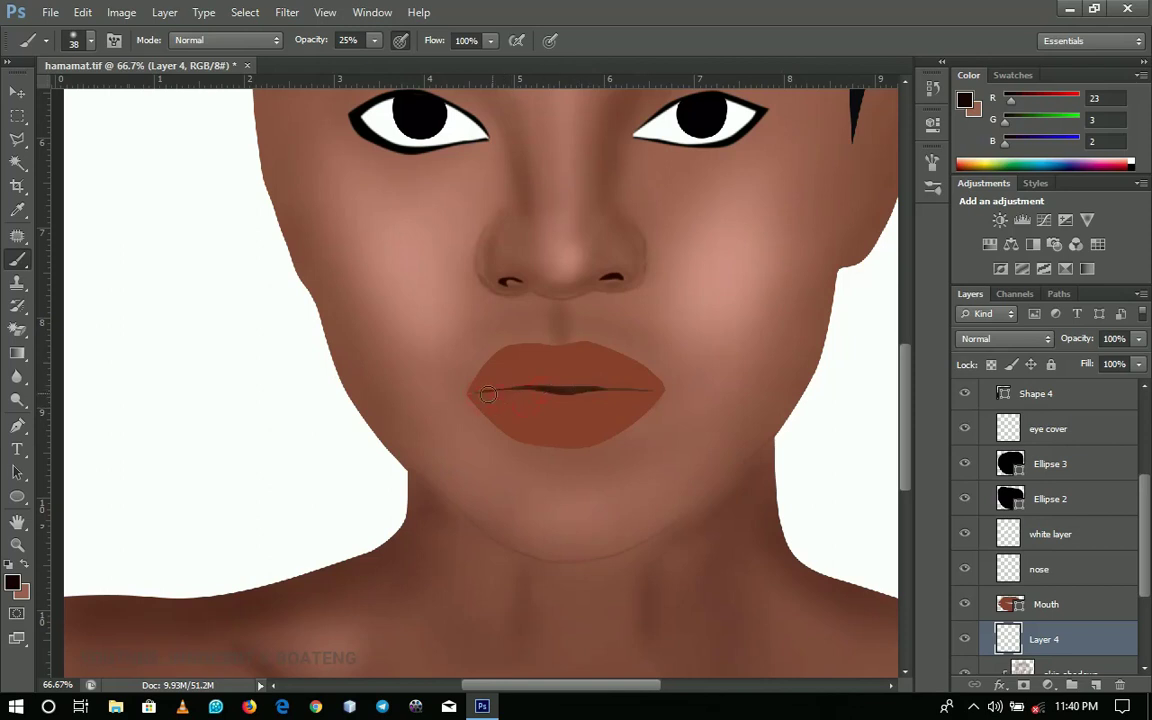
pyautogui.keyDown('ctrl'); pyautogui.click(613, 374); pyautogui.keyUp('ctrl')
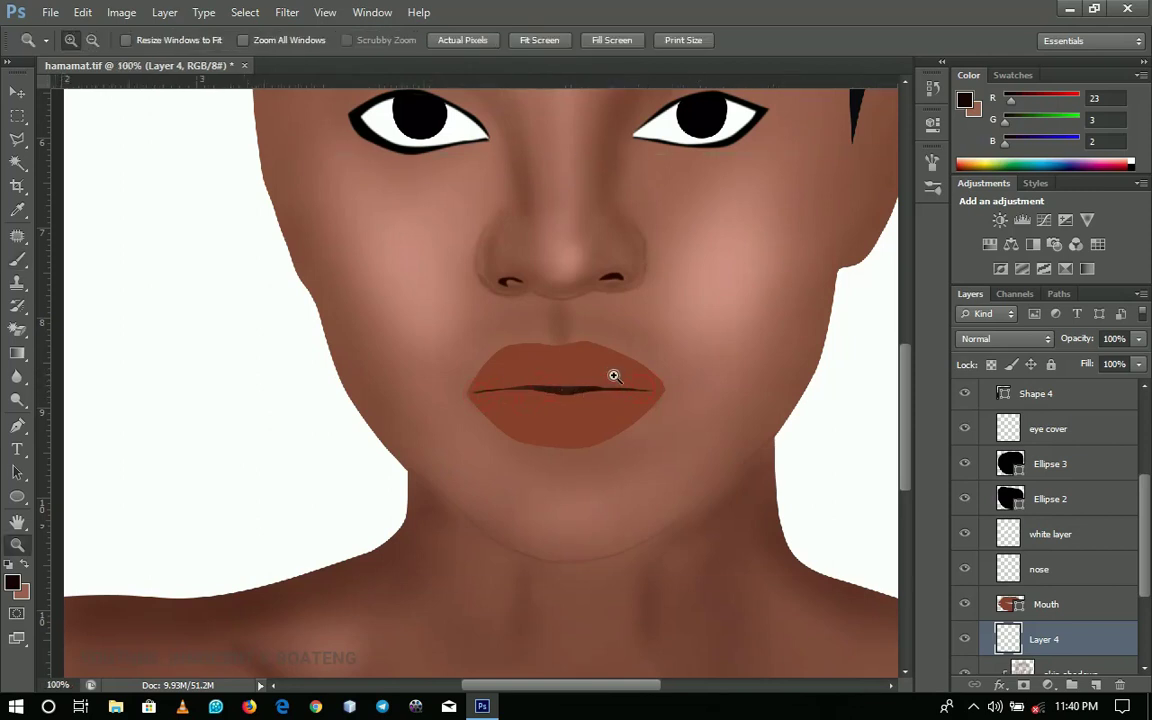
pyautogui.moveTo(1144, 553); pyautogui.dragTo(1143, 480)
pyautogui.scroll(1, 1143, 480)
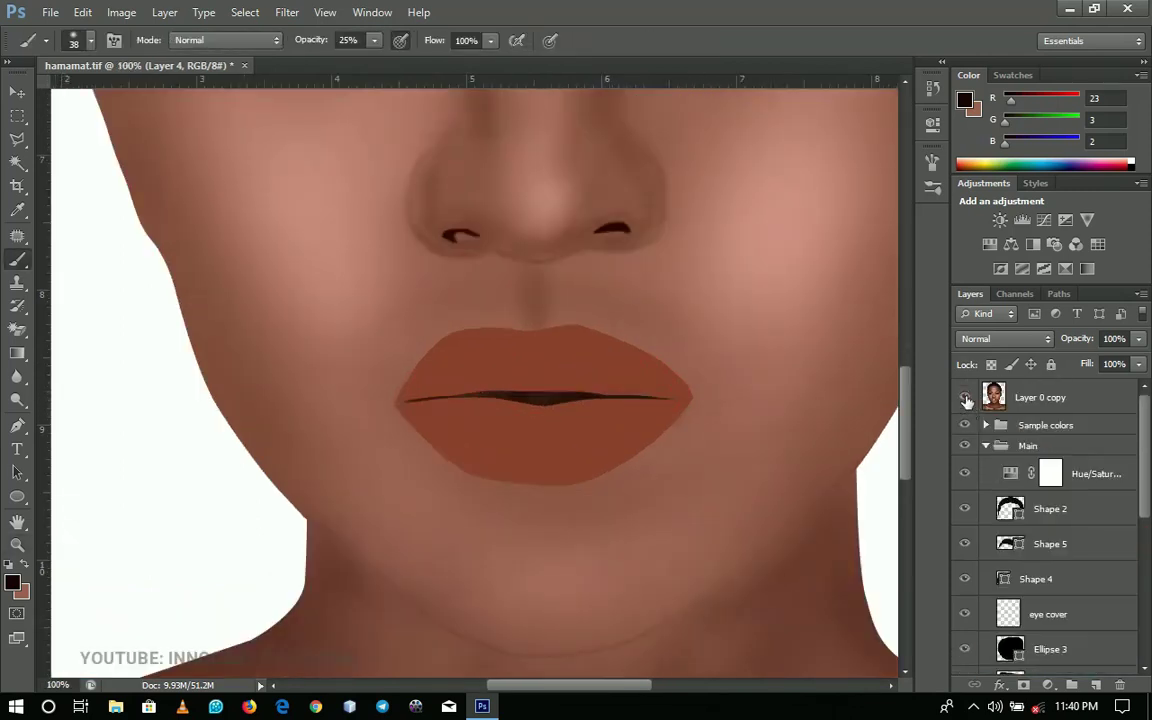
pyautogui.click(964, 397)
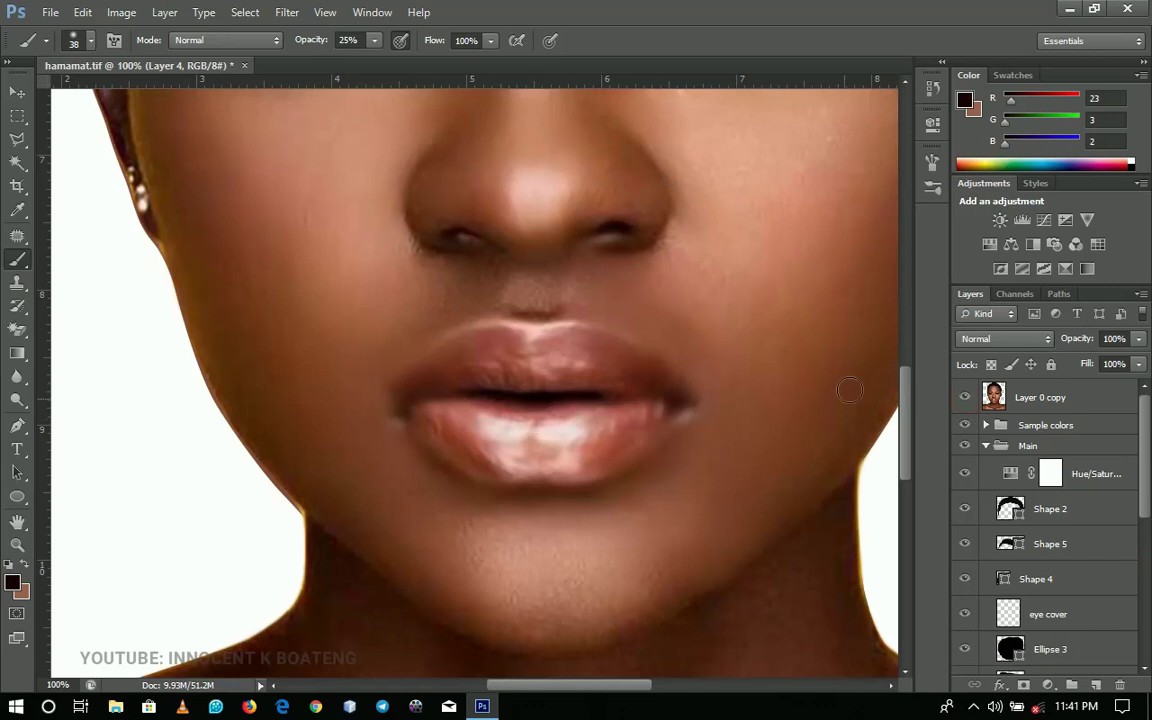
pyautogui.click(964, 397)
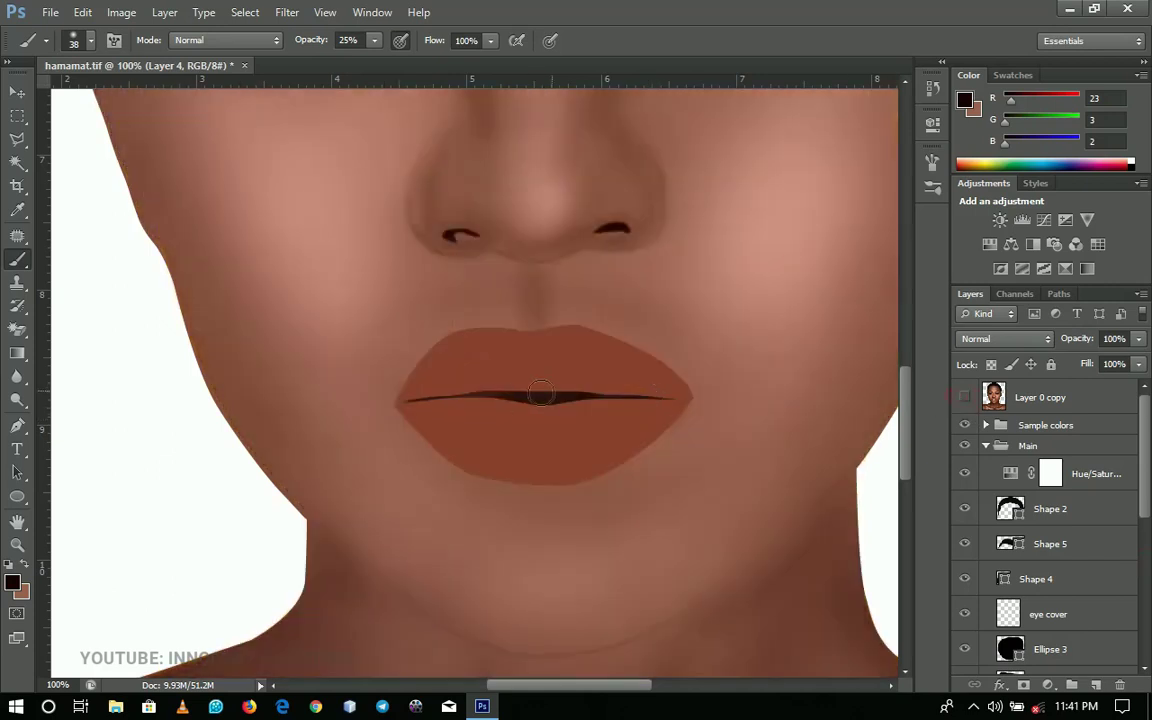
# Select the Mouth shape layer and add a new empty layer directly above it
pyautogui.press('v')
pyautogui.rightClick(600, 405)
pyautogui.rightClick(560, 421)
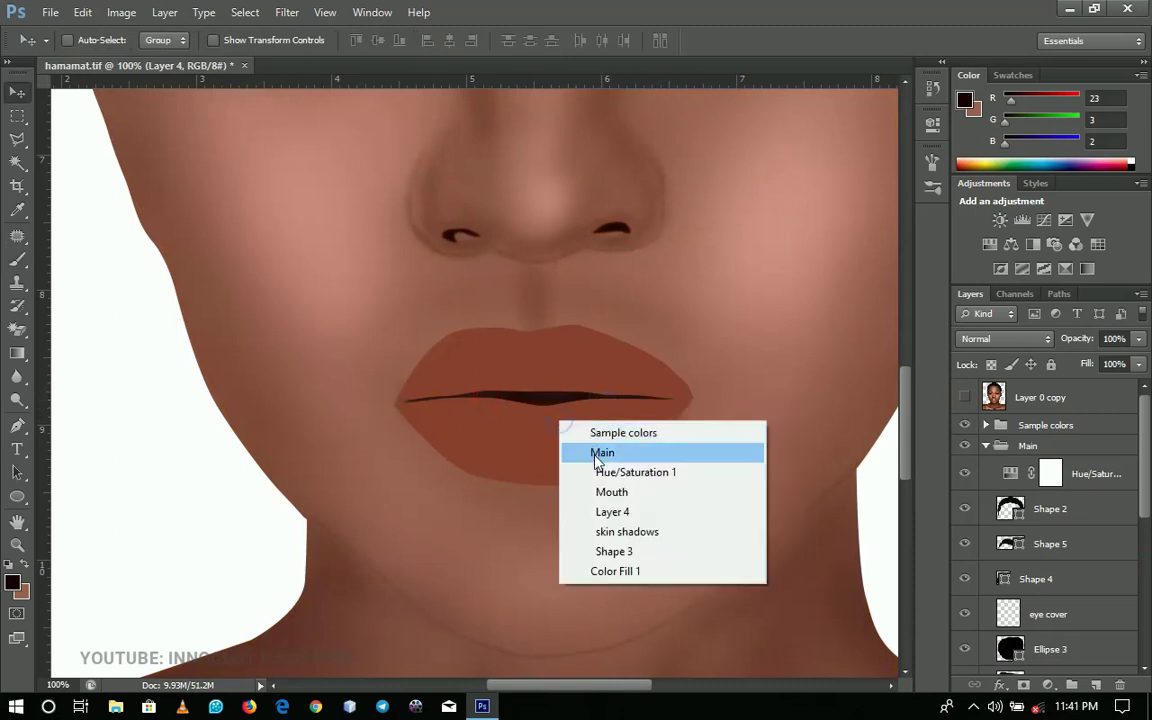
pyautogui.click(606, 492)
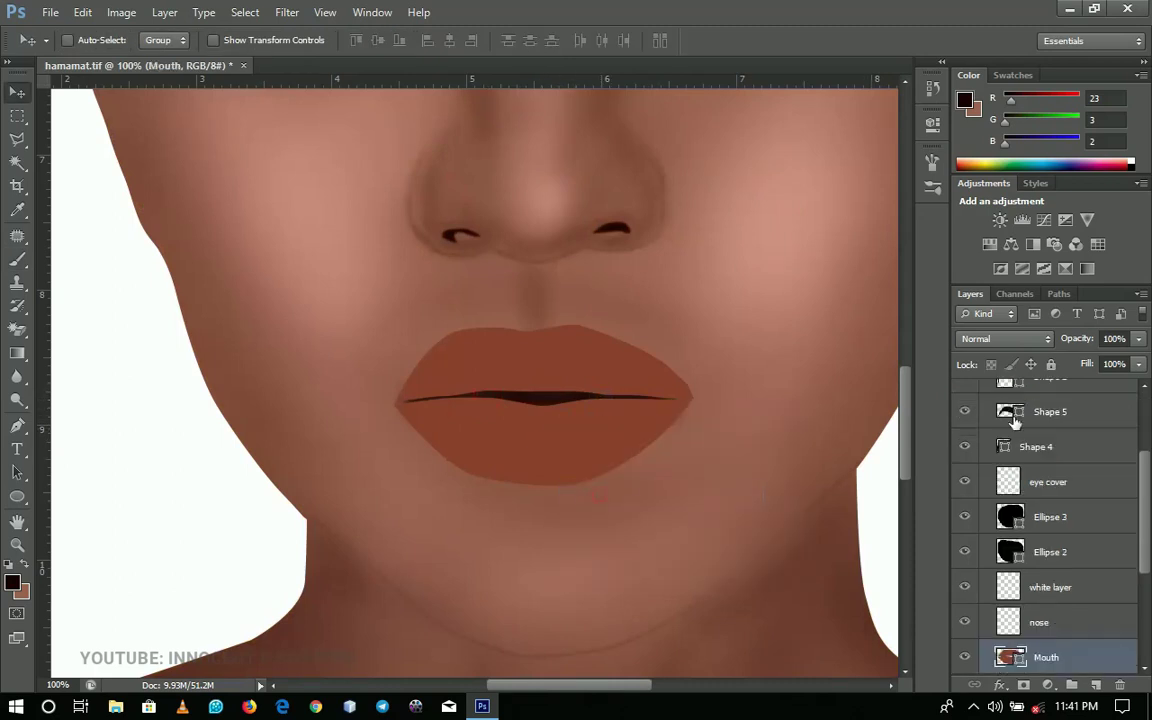
pyautogui.click(1097, 685)
# Compare the flat lips with the reference photo to examine their shading and highlights
pyautogui.moveTo(707, 413); pyautogui.dragTo(694, 481)
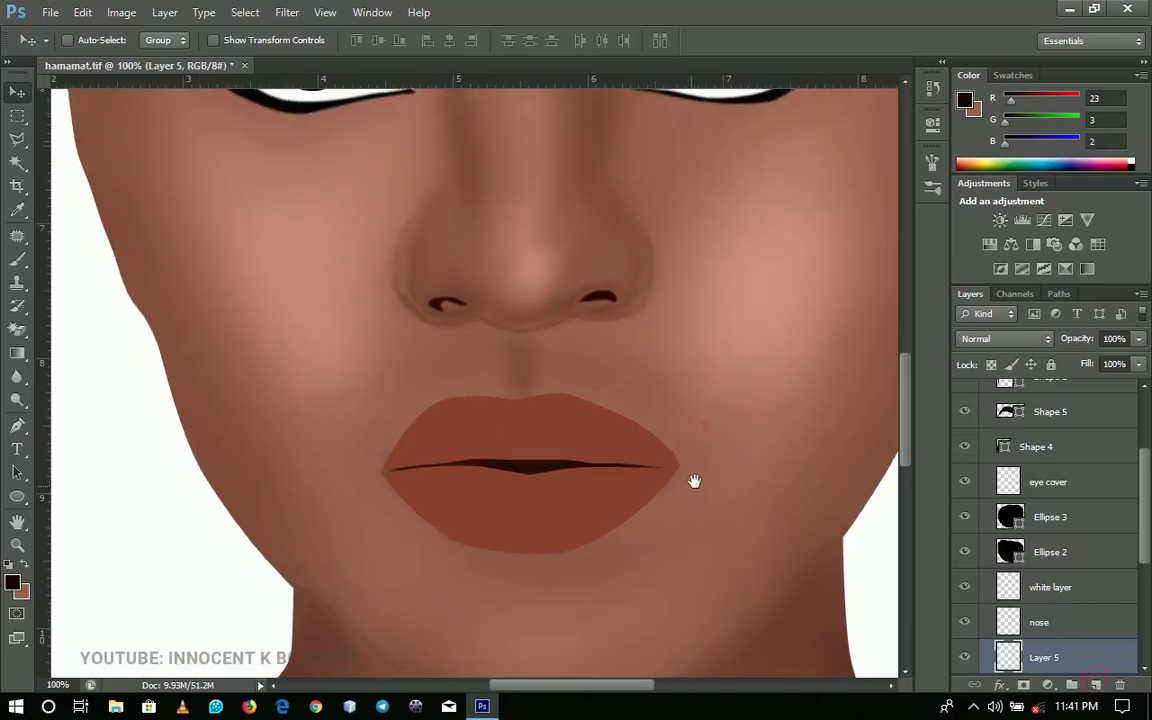
pyautogui.moveTo(1144, 473); pyautogui.dragTo(967, 391)
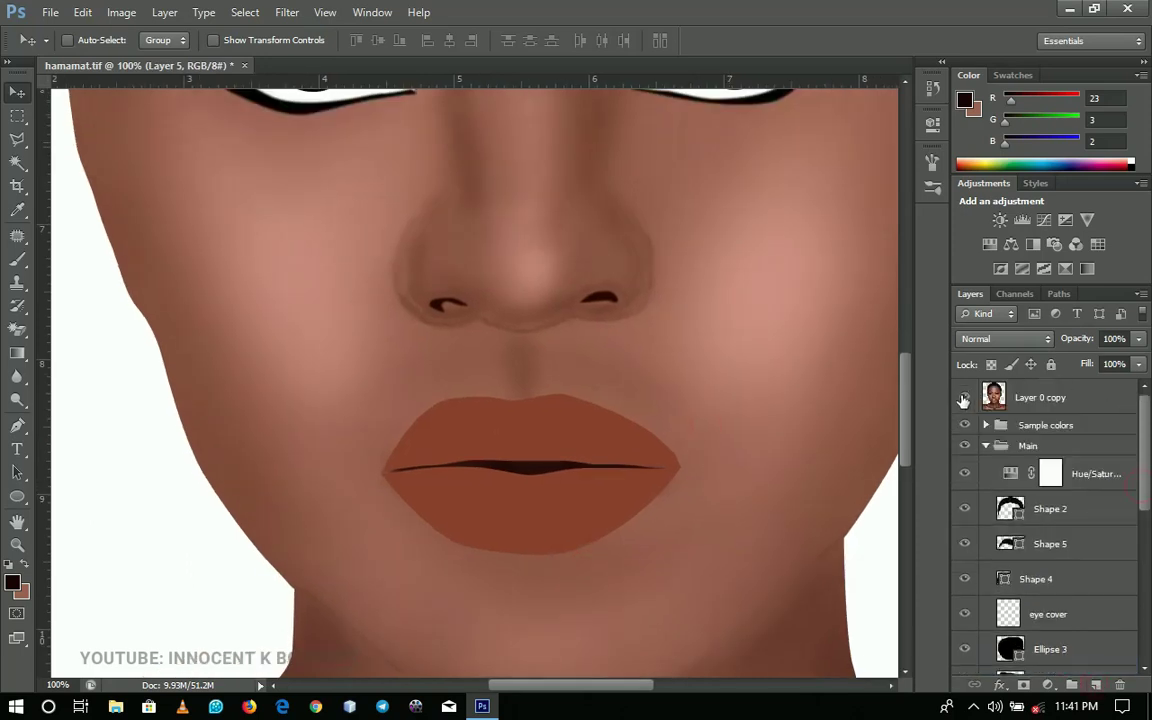
pyautogui.click(964, 398)
pyautogui.click(964, 399)
pyautogui.click(964, 399)
pyautogui.click(964, 399)
pyautogui.click(964, 399)
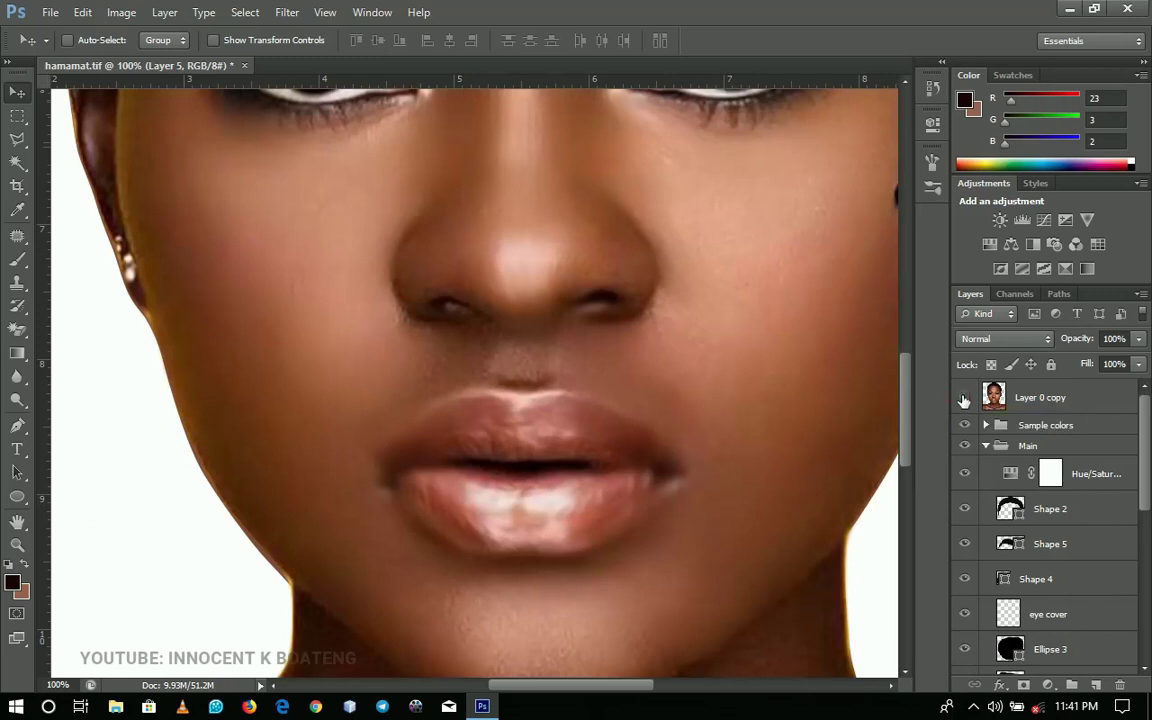
pyautogui.click(964, 399)
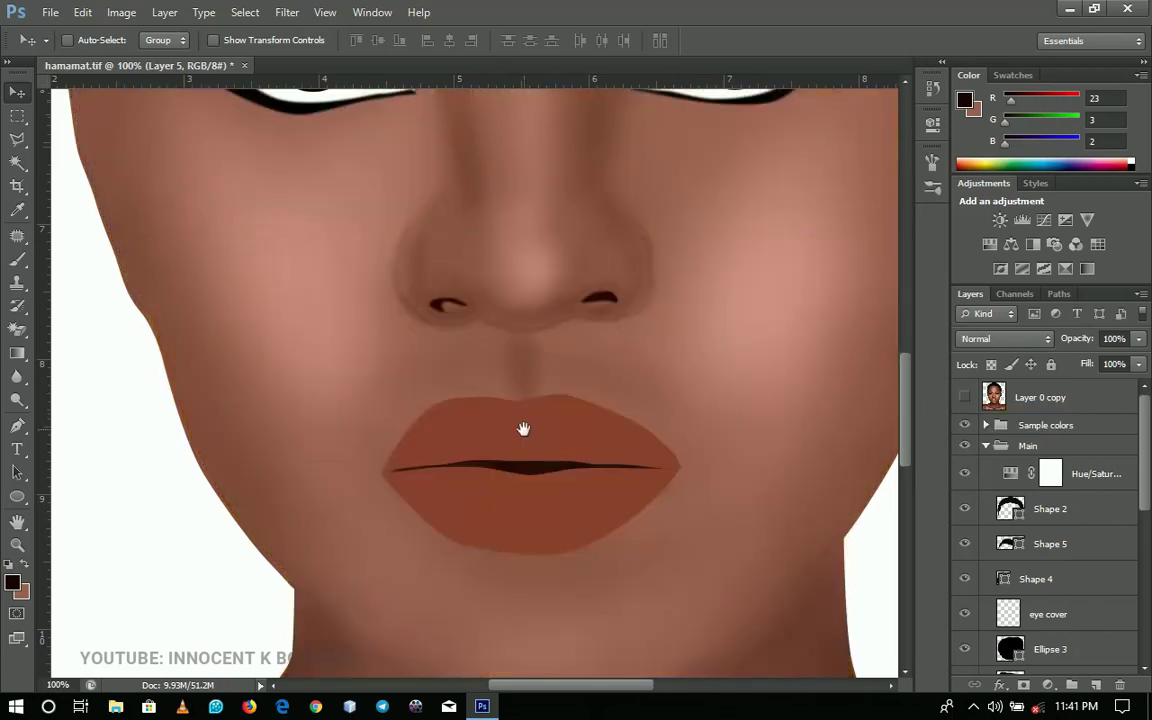
pyautogui.moveTo(523, 429); pyautogui.dragTo(572, 494)
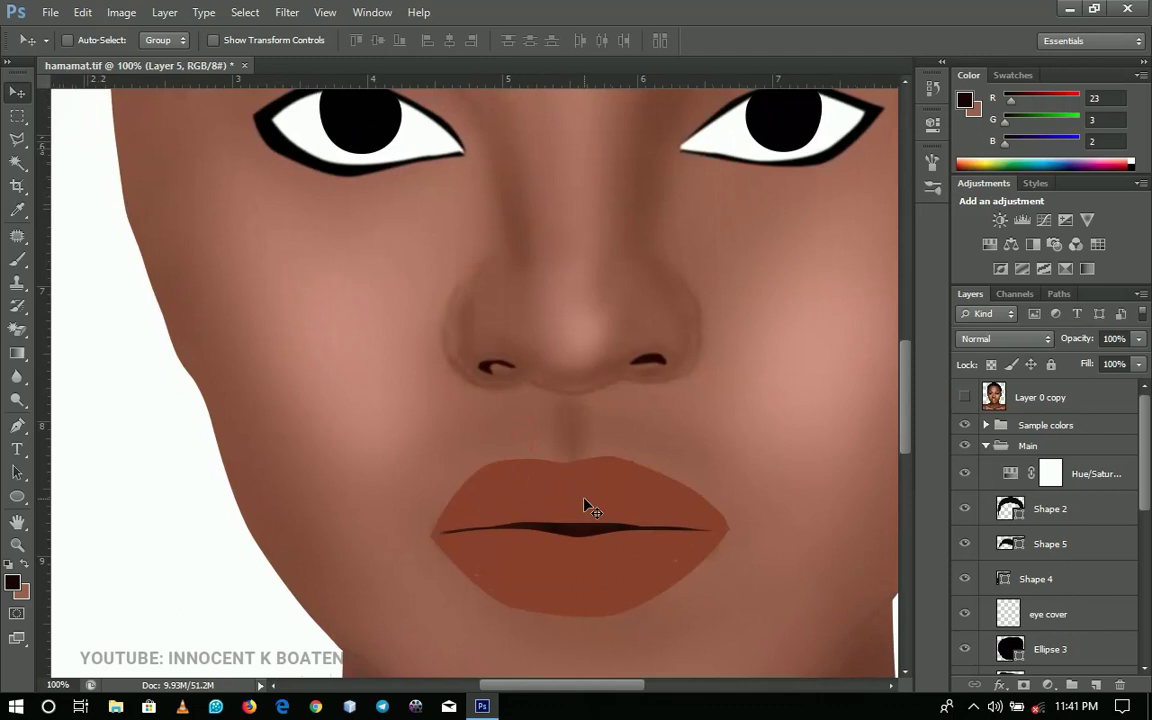
# Set the brush flow to 30% and sample a reddish-brown lip colour from the upper lip of the reference photo
pyautogui.press('b')
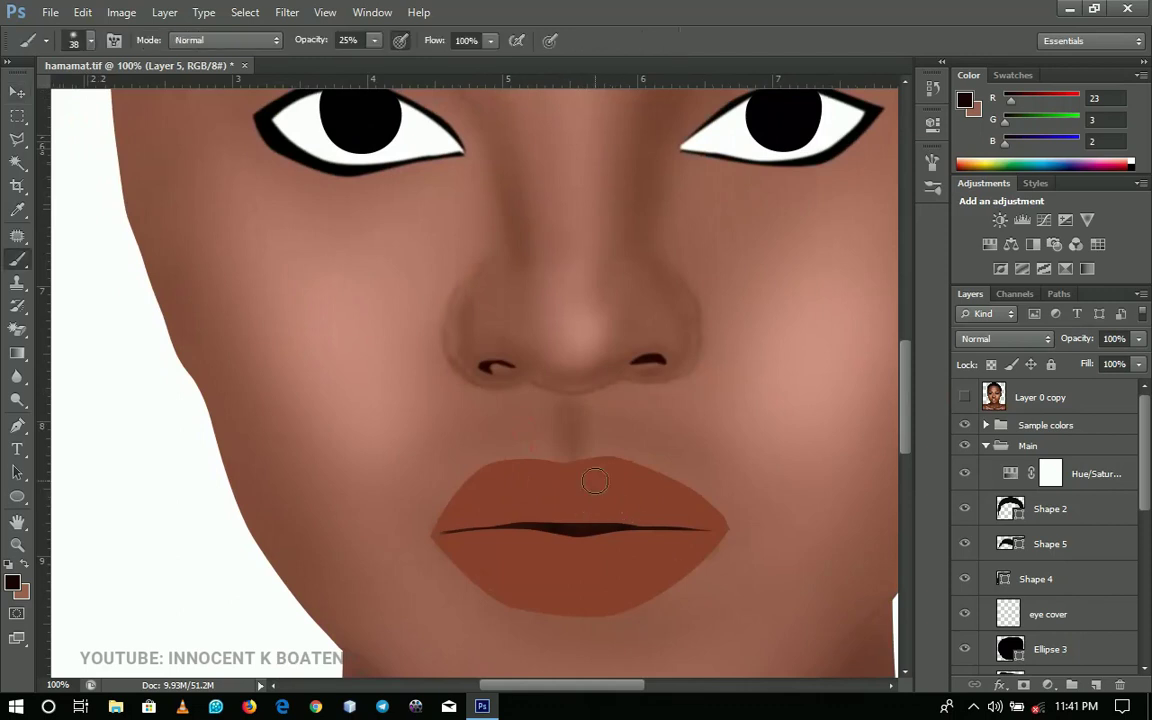
pyautogui.click(491, 40)
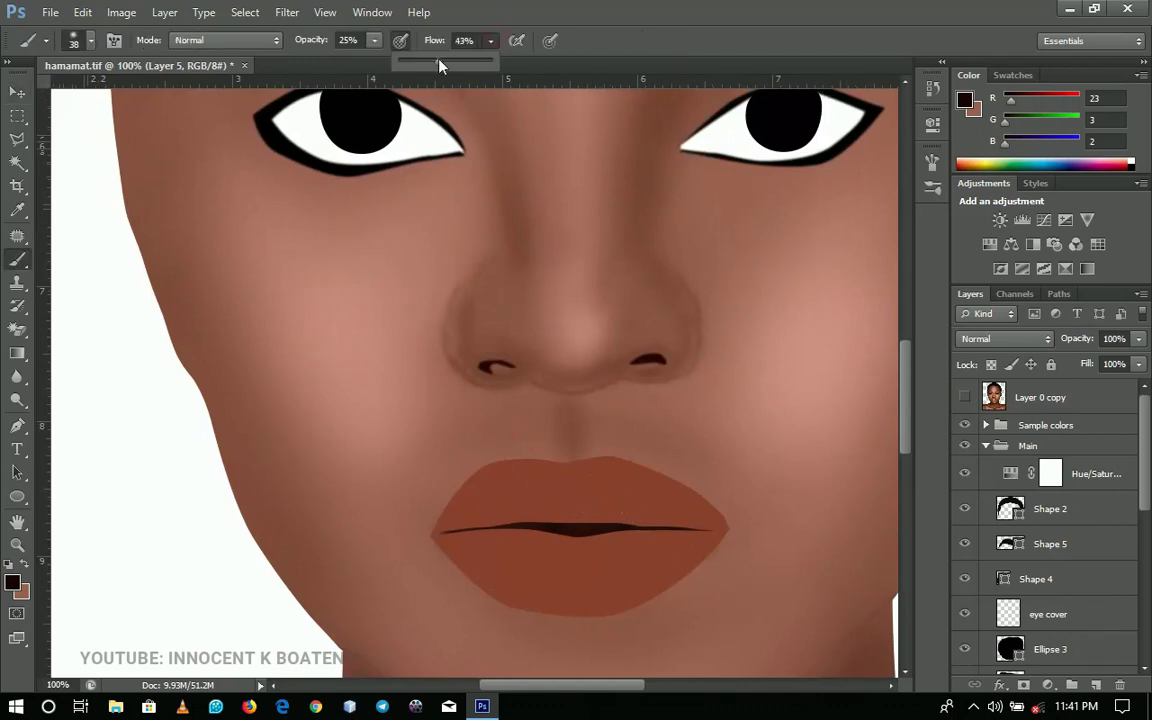
pyautogui.moveTo(440, 66); pyautogui.dragTo(428, 66)
pyautogui.click(965, 397)
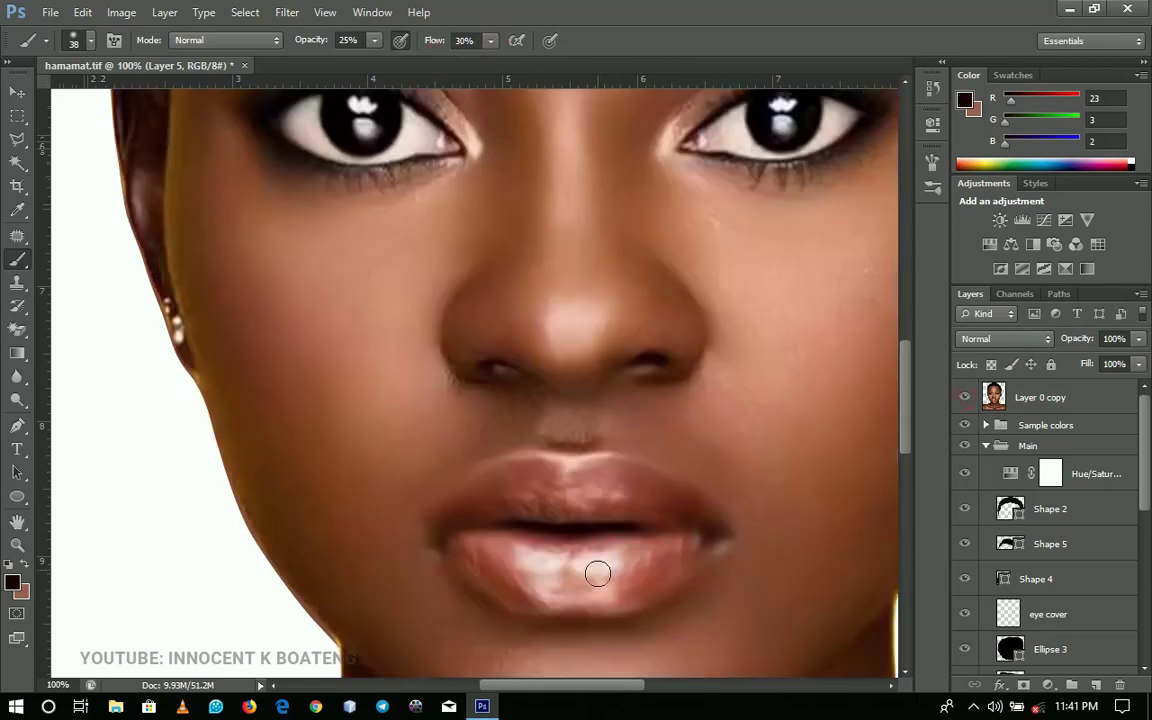
pyautogui.keyDown('alt'); pyautogui.click(652, 466); pyautogui.keyUp('alt')
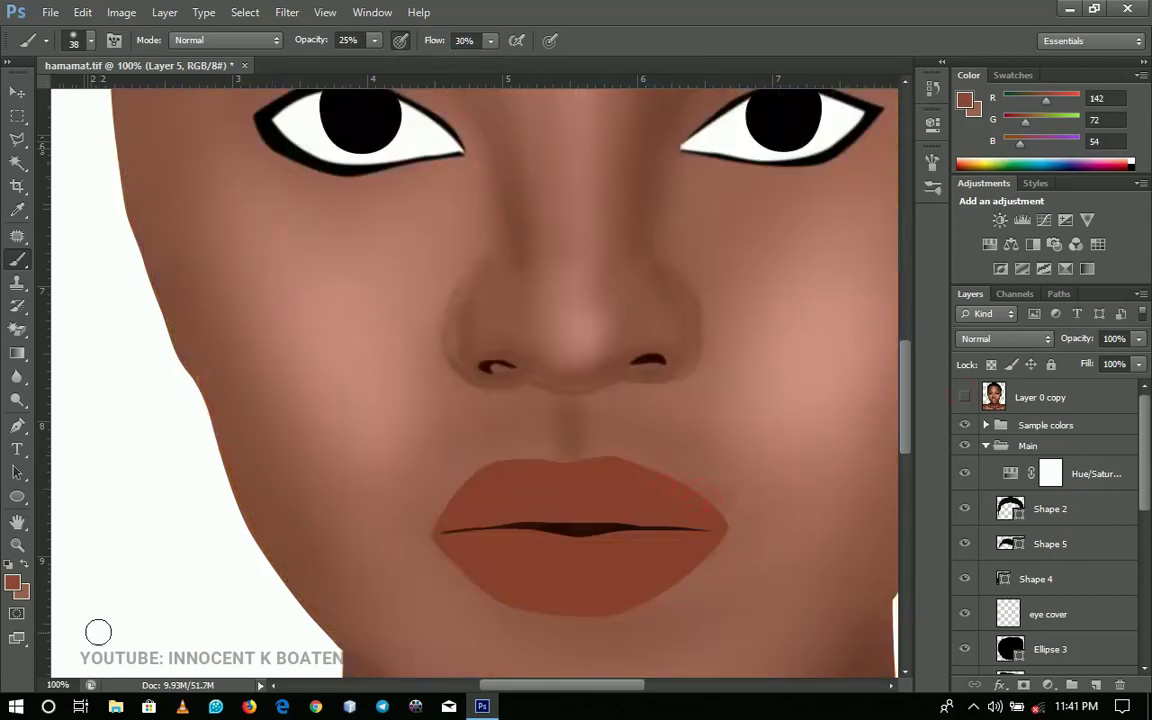
# Darken the sampled lip colour to RGB 130, 60, 42 and enlarge the soft brush to 74 px
pyautogui.click(13, 583)
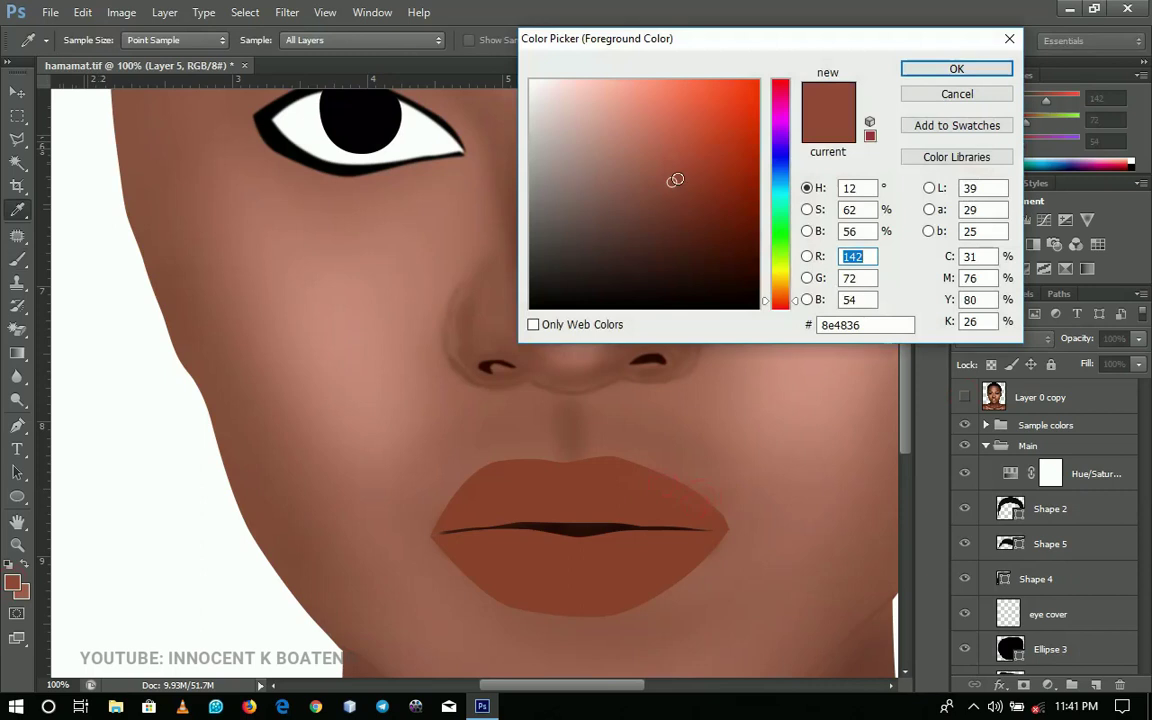
pyautogui.moveTo(676, 179); pyautogui.dragTo(685, 192)
pyautogui.click(956, 68)
pyautogui.press('b')
pyautogui.rightClick(598, 428)
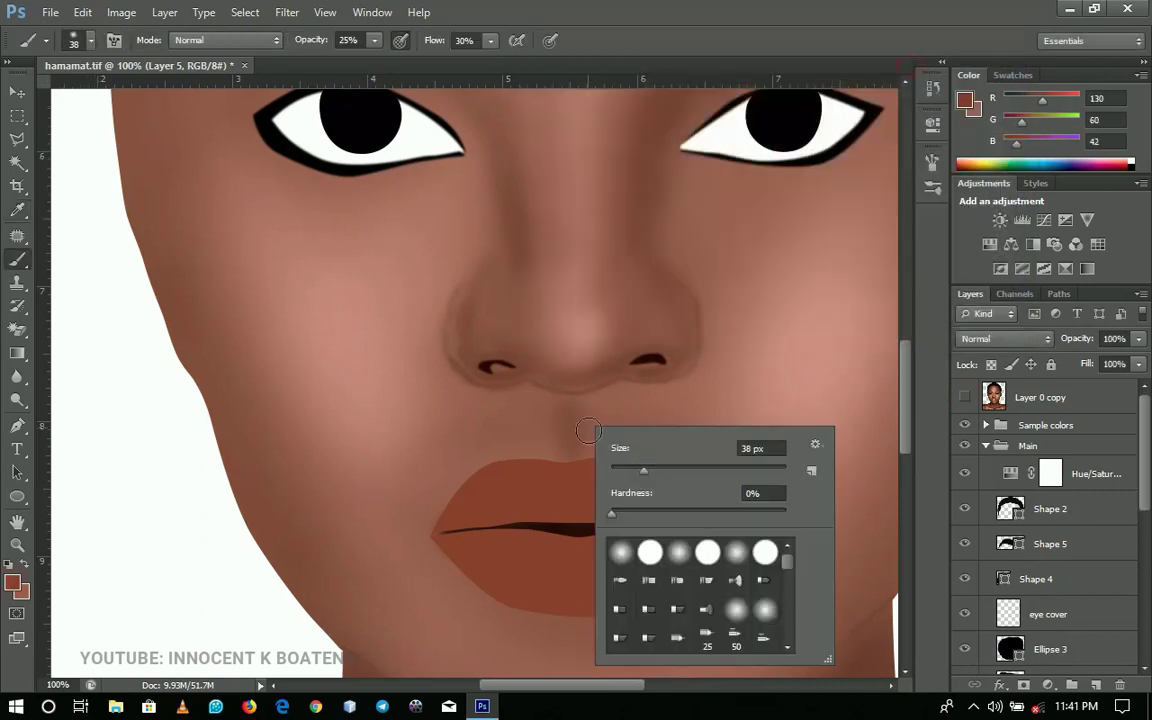
pyautogui.moveTo(440, 481)
pyautogui.mouseDown()
pyautogui.moveTo(490, 469)
pyautogui.moveTo(419, 489)
pyautogui.mouseUp()
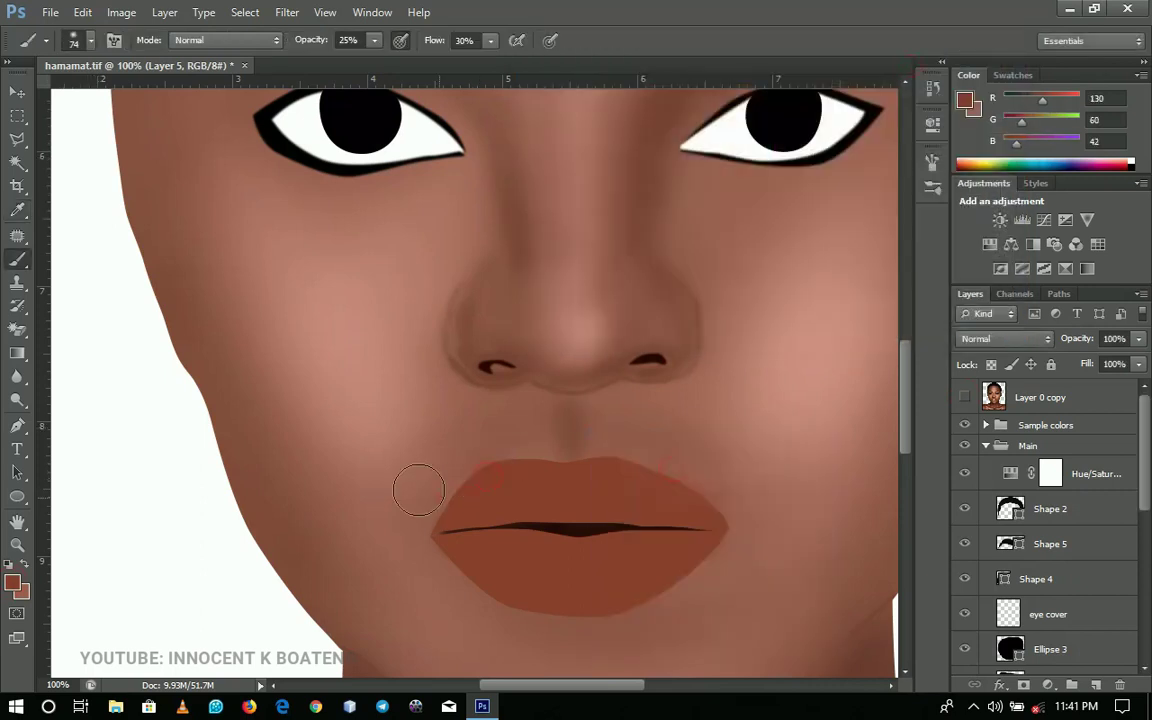
# Shade softly along the outer edges of the upper and lower lips on Layer 5, checking the reference photo
pyautogui.moveTo(1146, 426); pyautogui.dragTo(1148, 523)
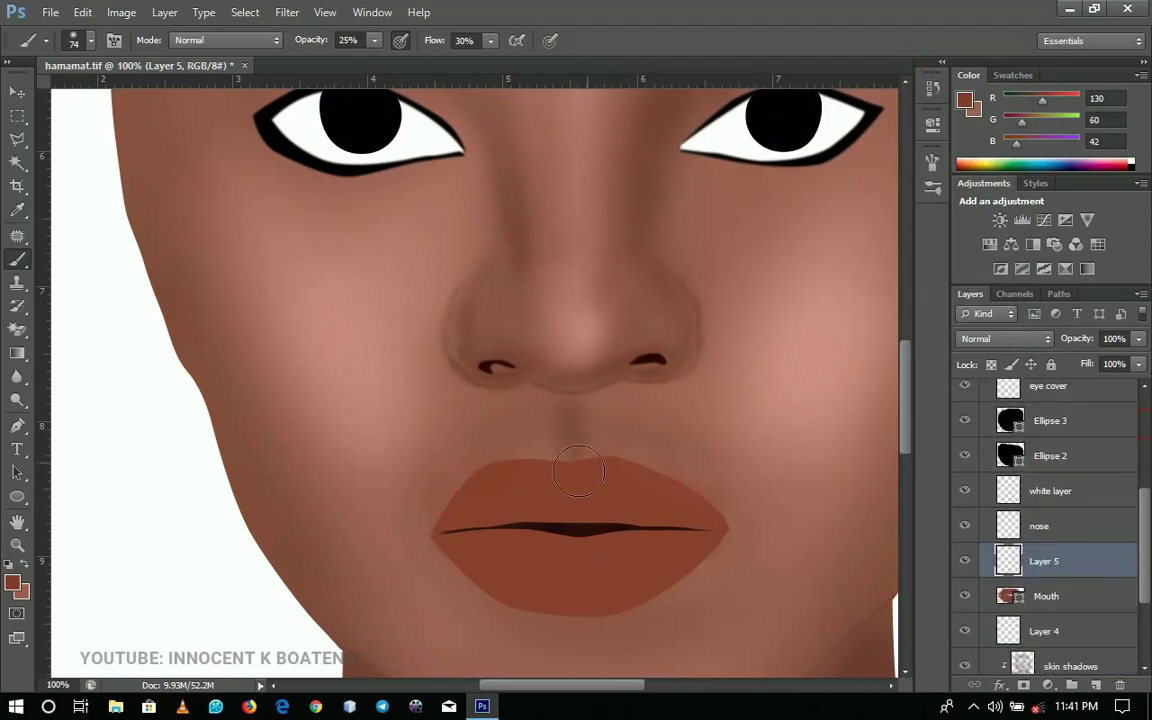
pyautogui.moveTo(447, 492)
pyautogui.mouseDown()
pyautogui.moveTo(510, 450)
pyautogui.moveTo(456, 476)
pyautogui.moveTo(414, 517)
pyautogui.moveTo(451, 488)
pyautogui.moveTo(558, 450)
pyautogui.mouseUp()
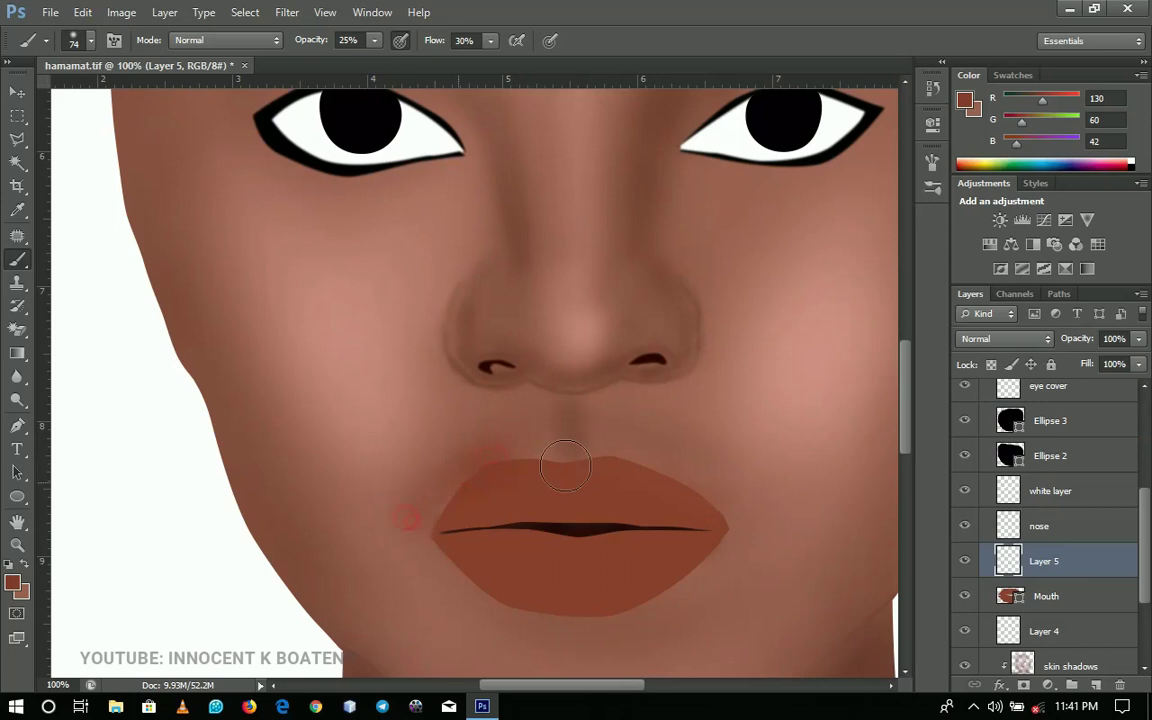
pyautogui.click(703, 497)
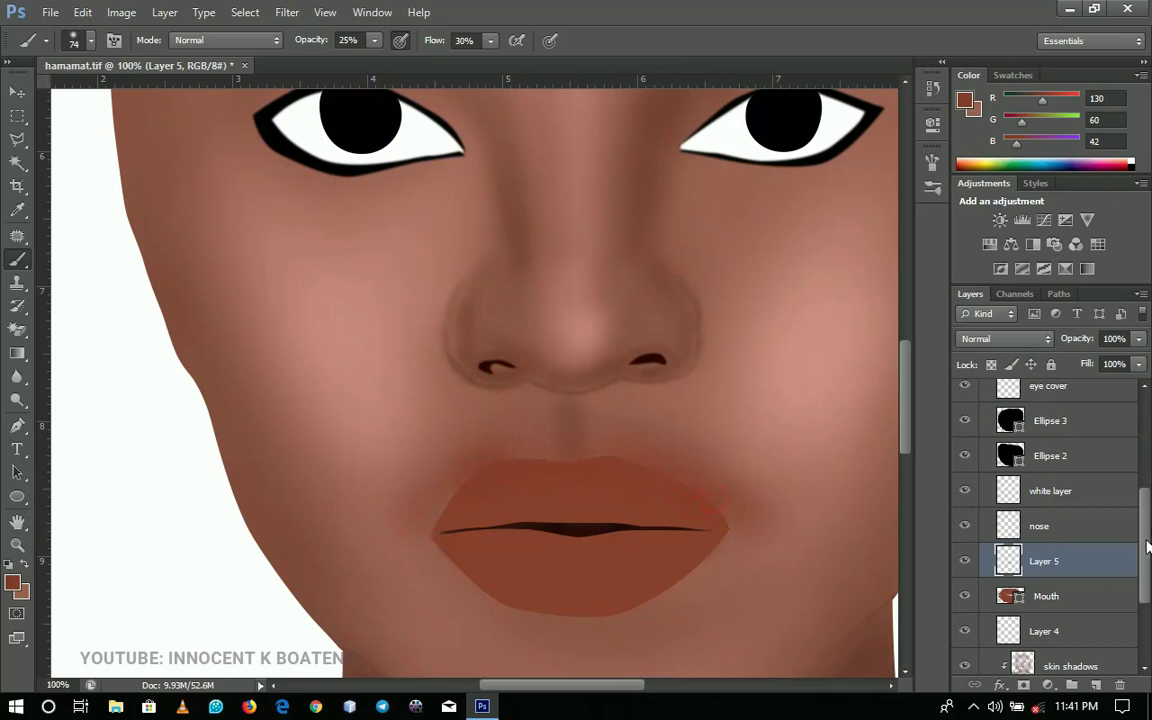
pyautogui.moveTo(1145, 518); pyautogui.dragTo(1147, 428)
pyautogui.click(965, 399)
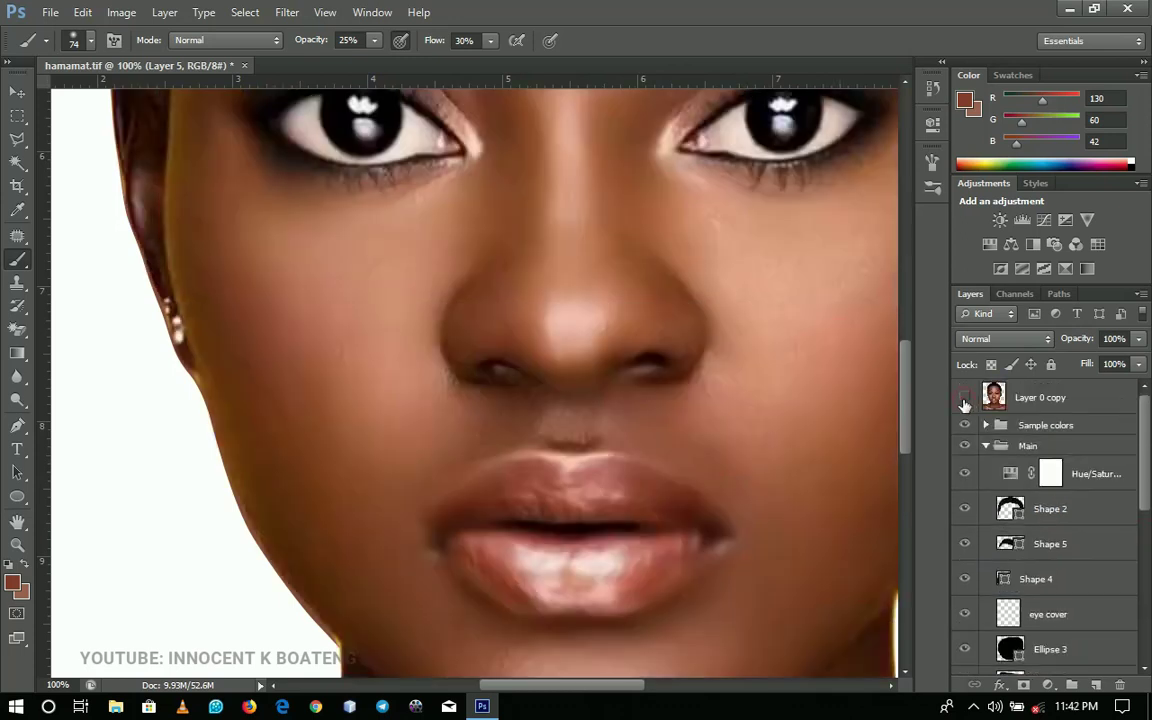
pyautogui.click(965, 399)
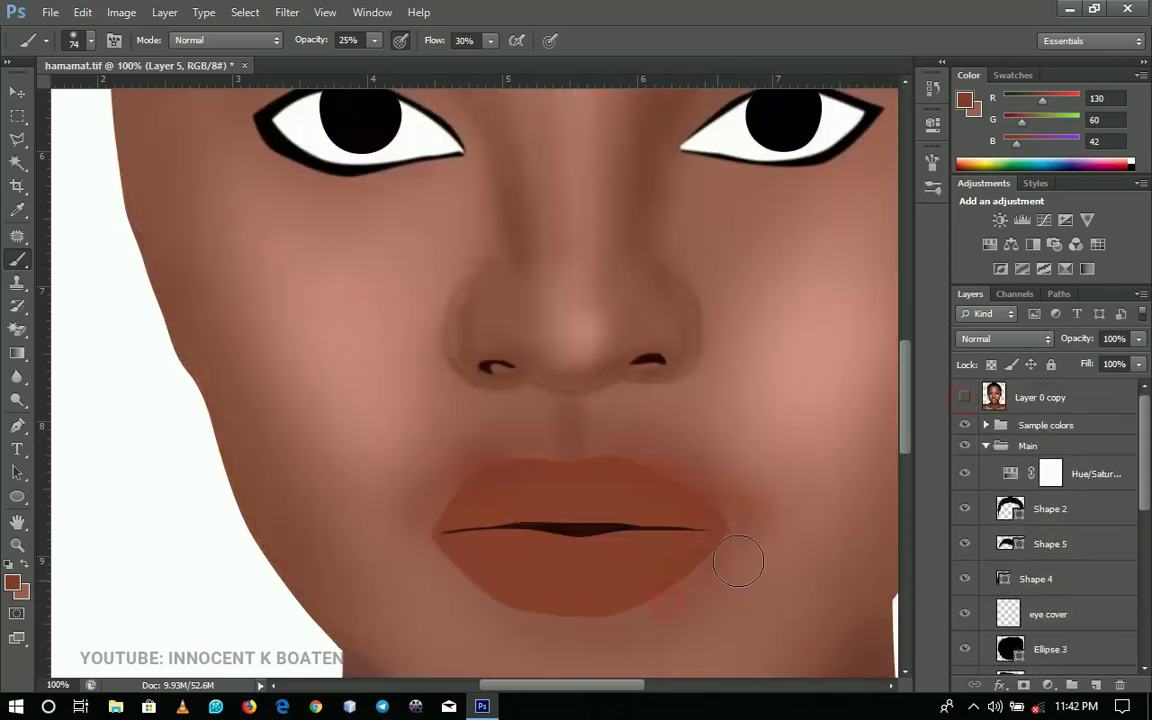
pyautogui.moveTo(475, 613); pyautogui.dragTo(550, 609)
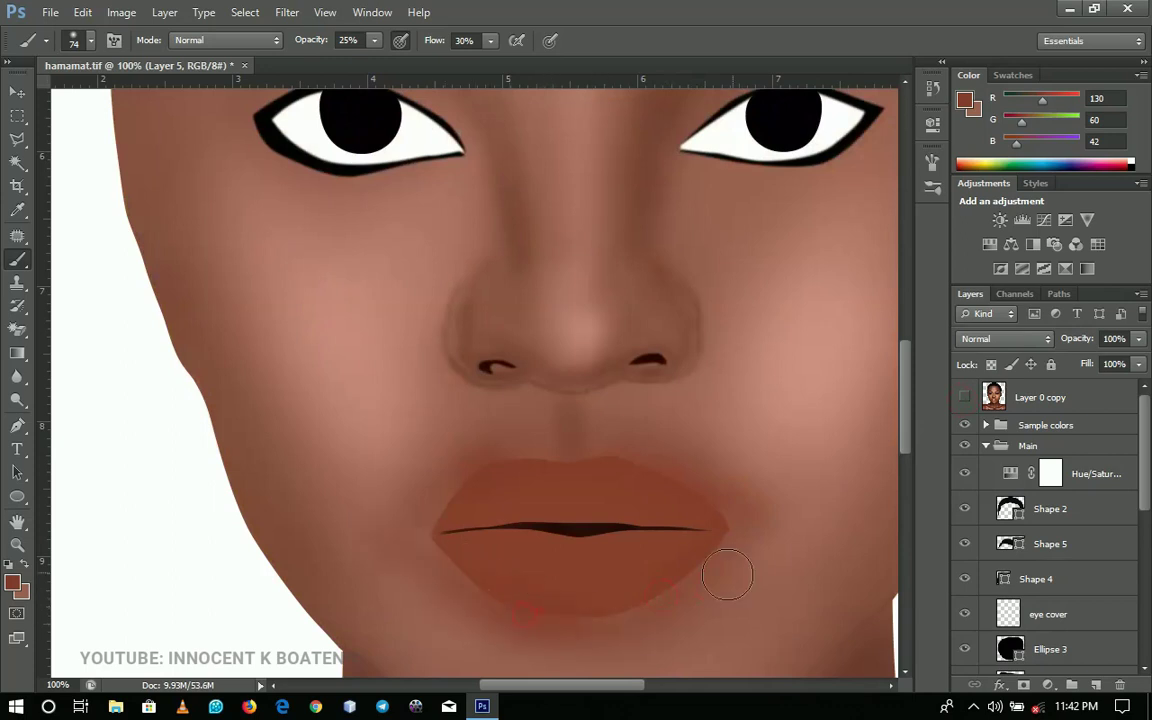
pyautogui.moveTo(617, 632); pyautogui.dragTo(685, 592)
# Clip the Layer 5 shading to the Mouth shape layer
pyautogui.scroll(-5, 1058, 520)
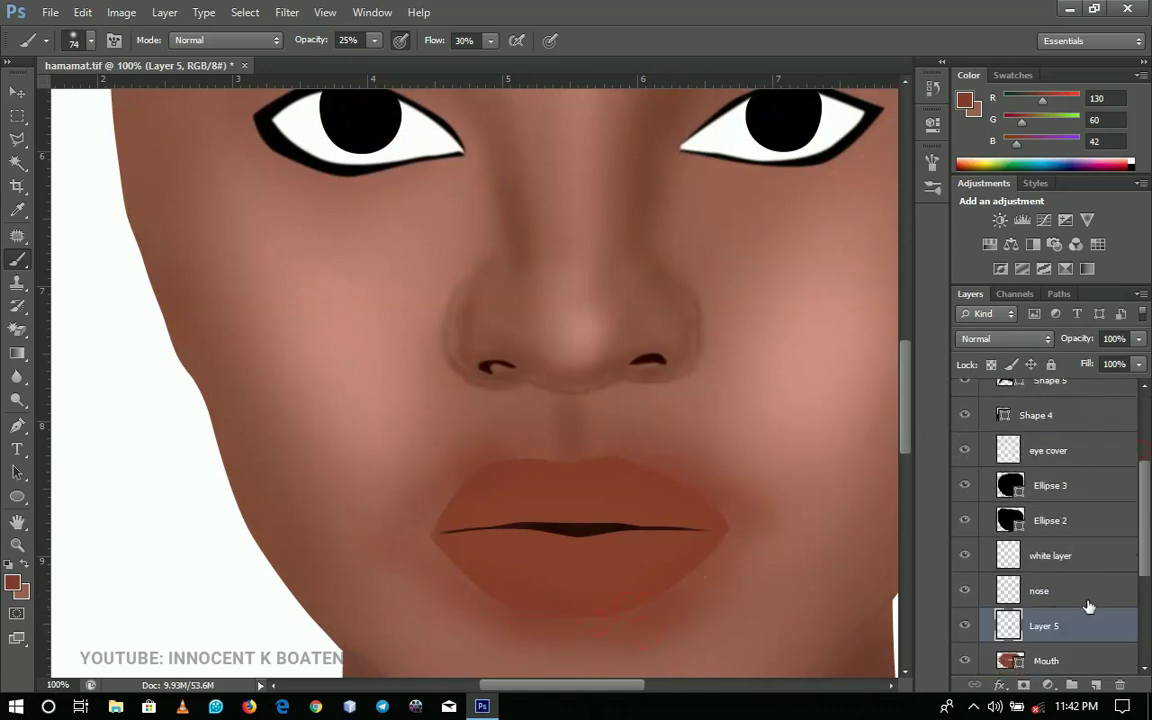
pyautogui.rightClick(1057, 632)
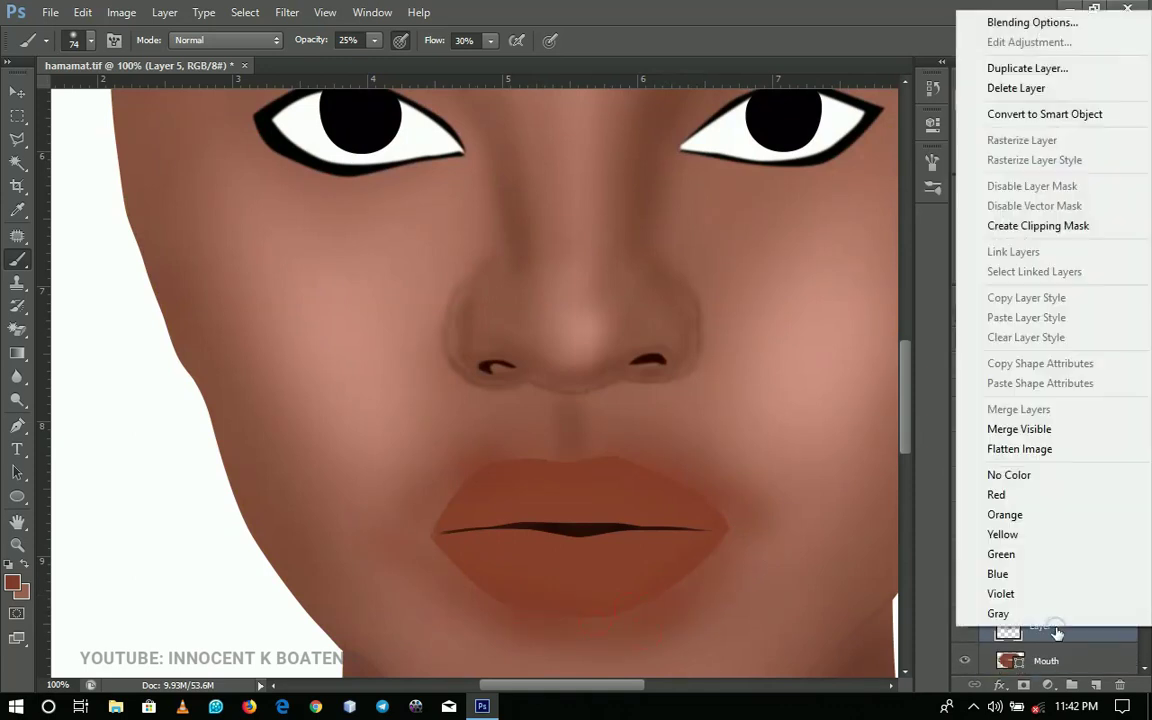
pyautogui.click(1052, 228)
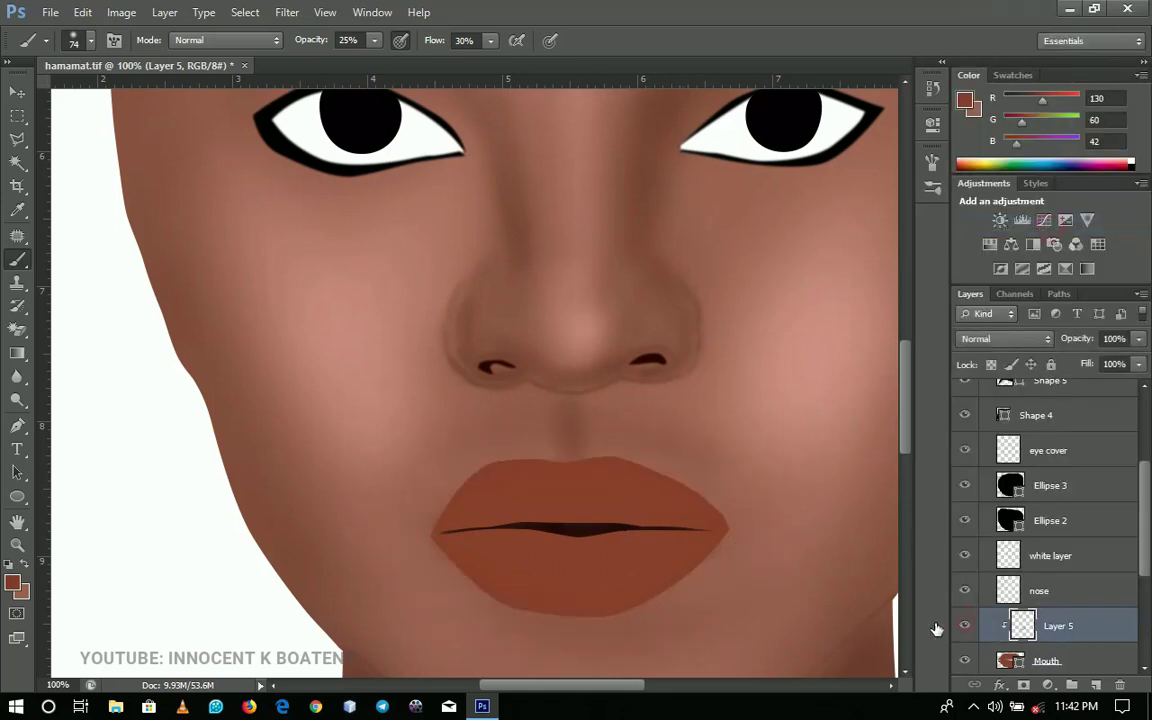
# Compare the lips with the reference photo and switch to the rough, irregular 45 px brush tip
pyautogui.moveTo(788, 489); pyautogui.dragTo(810, 525)
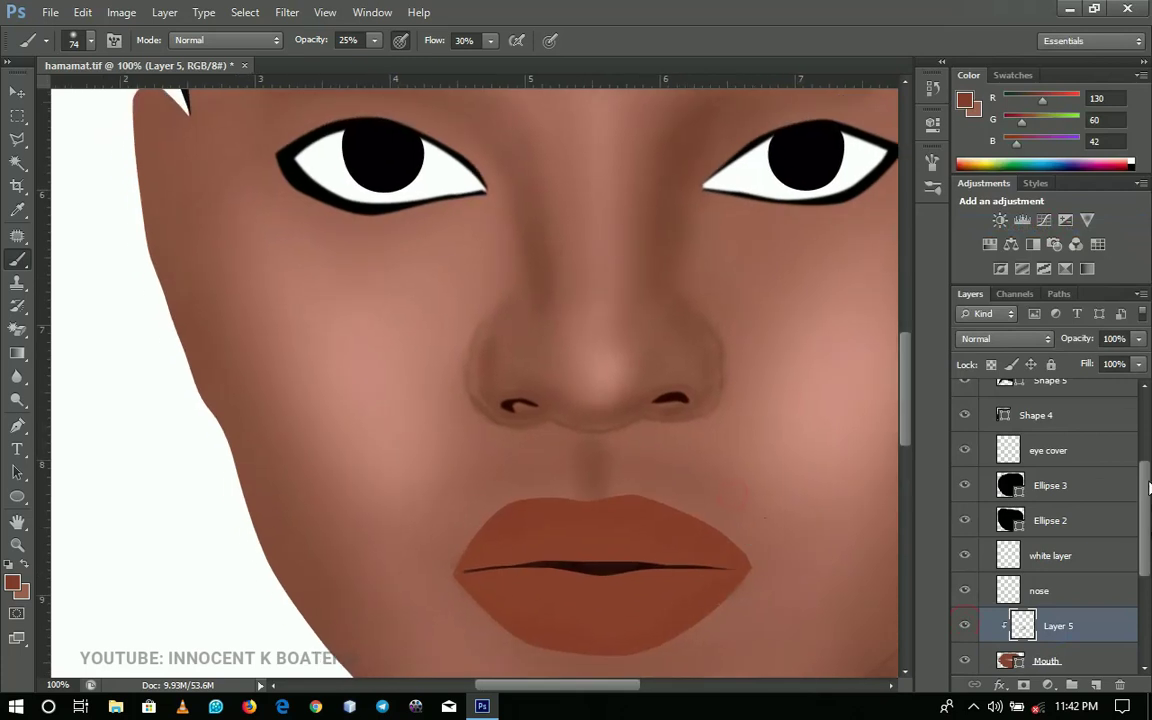
pyautogui.moveTo(1149, 487); pyautogui.dragTo(1147, 387)
pyautogui.click(967, 398)
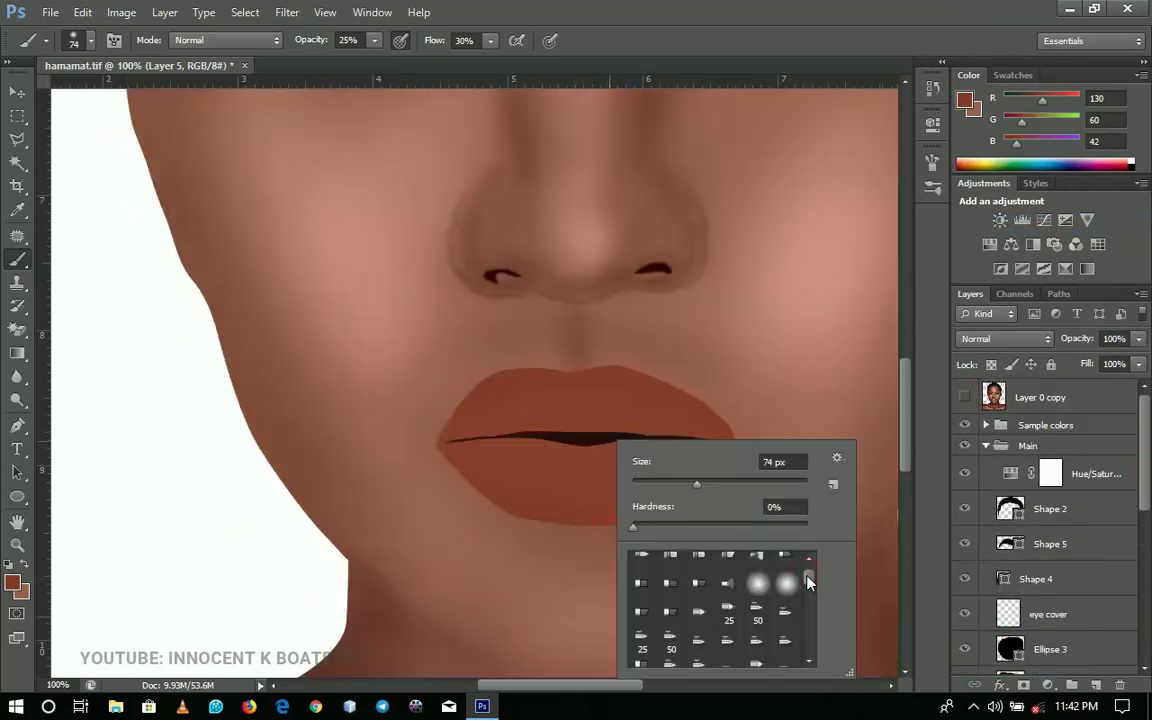
pyautogui.moveTo(807, 576); pyautogui.dragTo(807, 582)
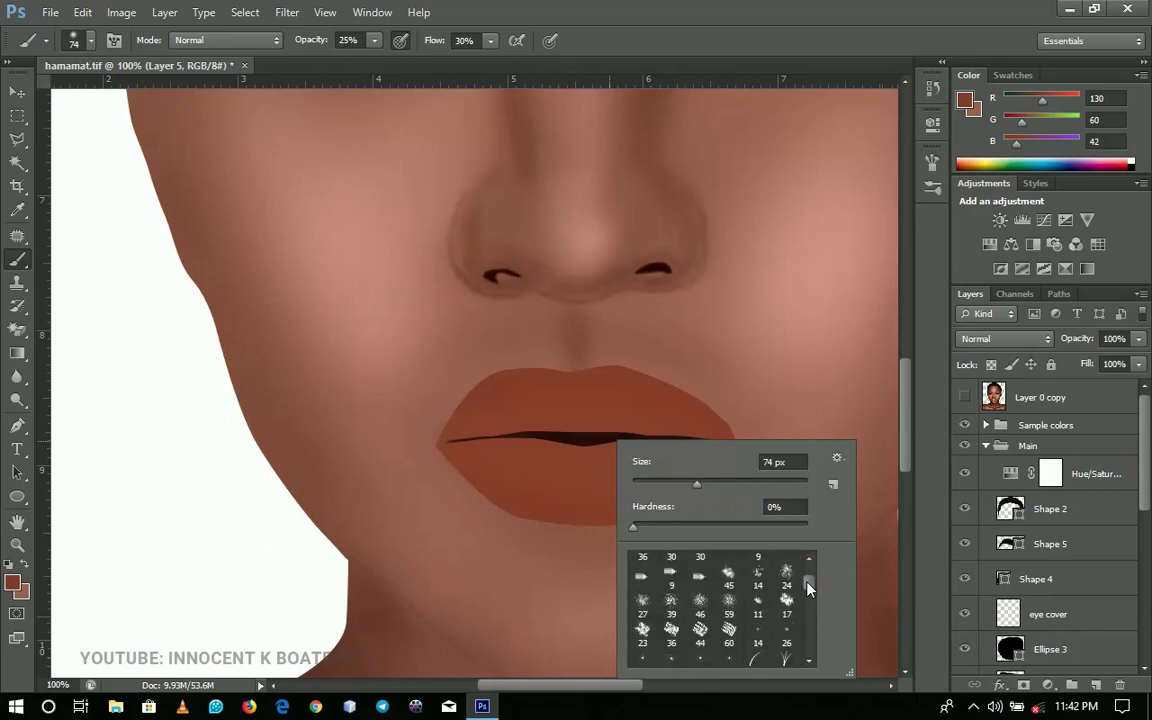
pyautogui.click(759, 604)
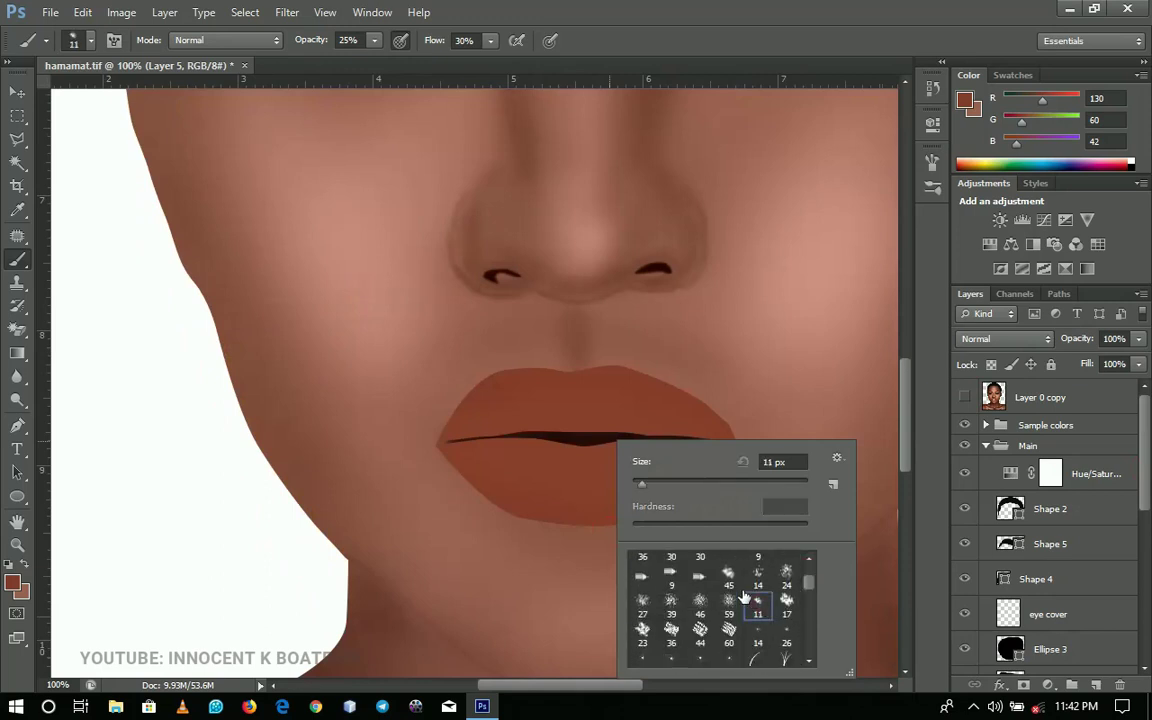
pyautogui.click(584, 467)
pyautogui.press(']')
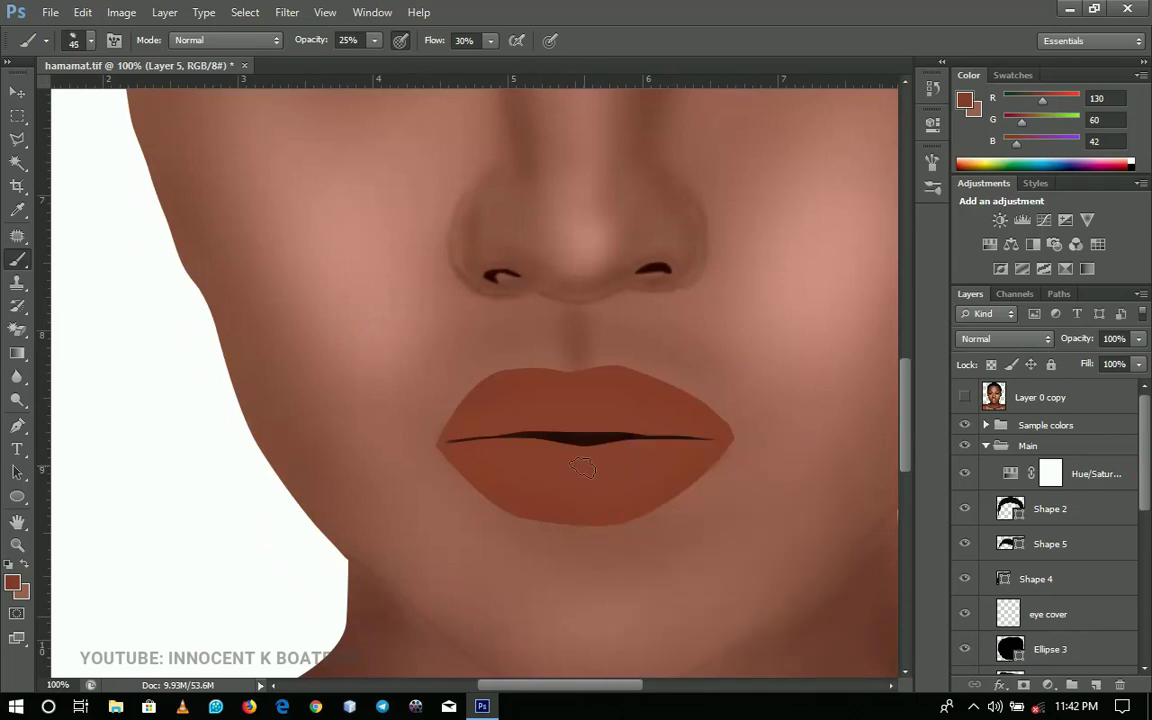
# Sample a pale pink highlight from the reference photo's lower lip, lighten it to fff5f3 and hide the photo
pyautogui.click(964, 398)
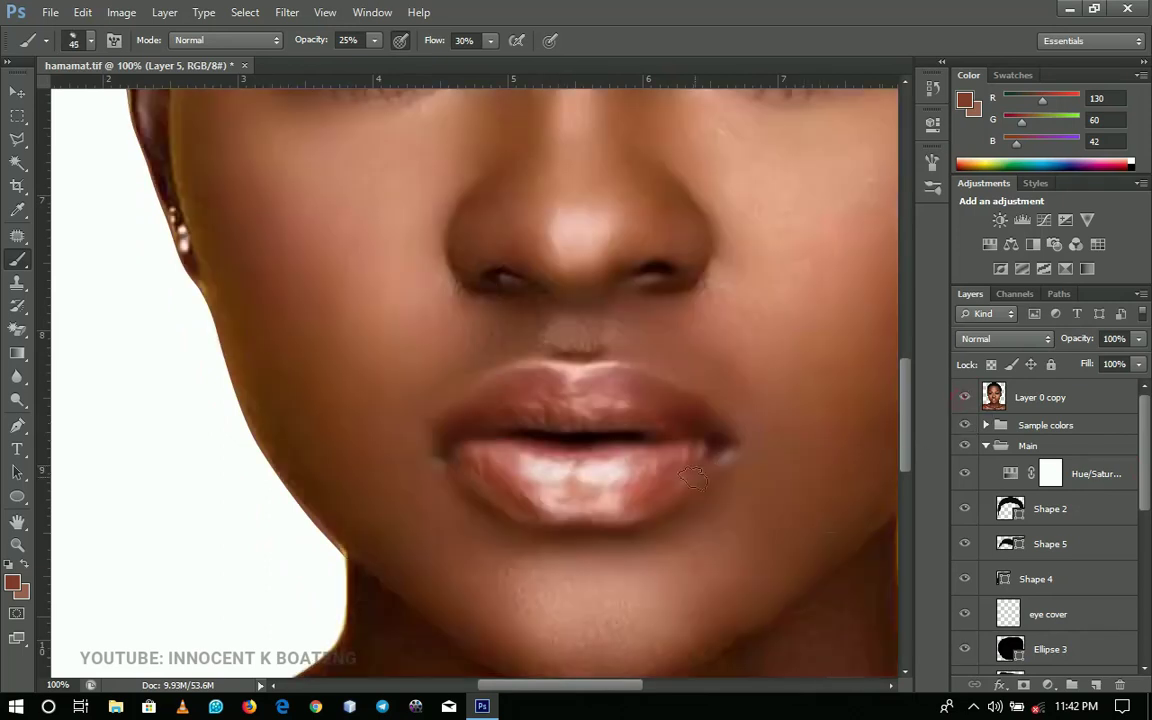
pyautogui.keyDown('alt'); pyautogui.click(609, 466); pyautogui.keyUp('alt')
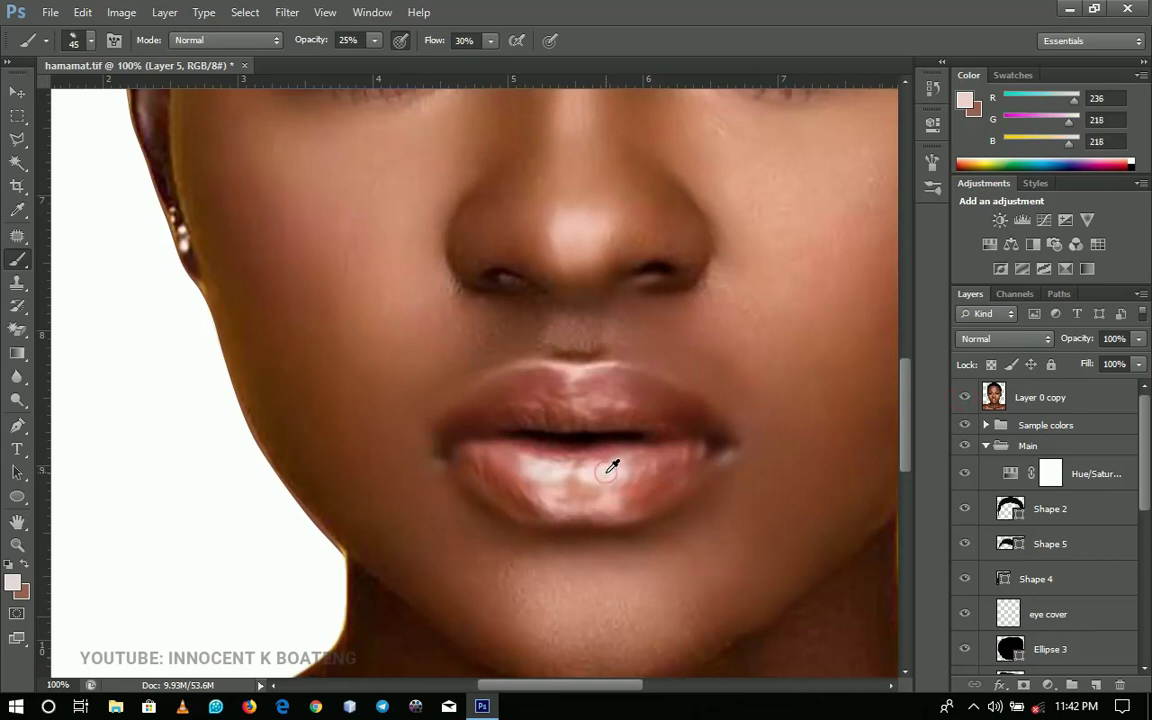
pyautogui.keyDown('alt'); pyautogui.click(605, 468); pyautogui.keyUp('alt')
pyautogui.click(603, 470)
pyautogui.keyDown('alt'); pyautogui.click(534, 462); pyautogui.keyUp('alt')
pyautogui.click(10, 570)
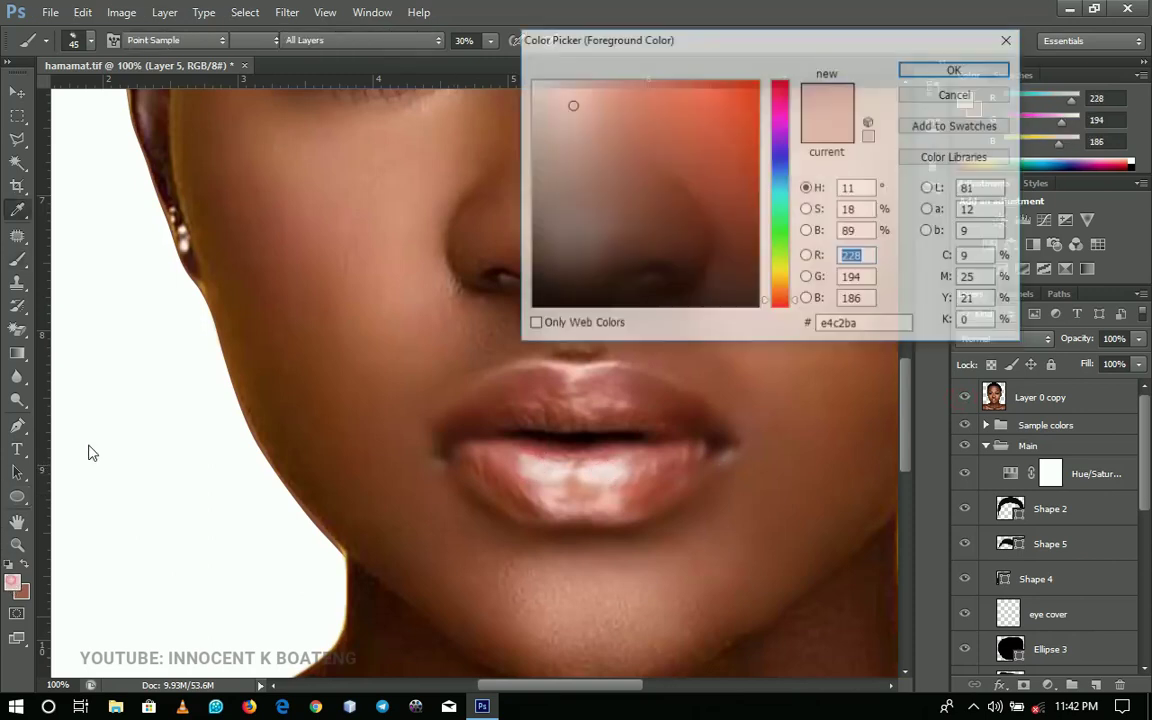
pyautogui.moveTo(598, 90); pyautogui.dragTo(540, 78)
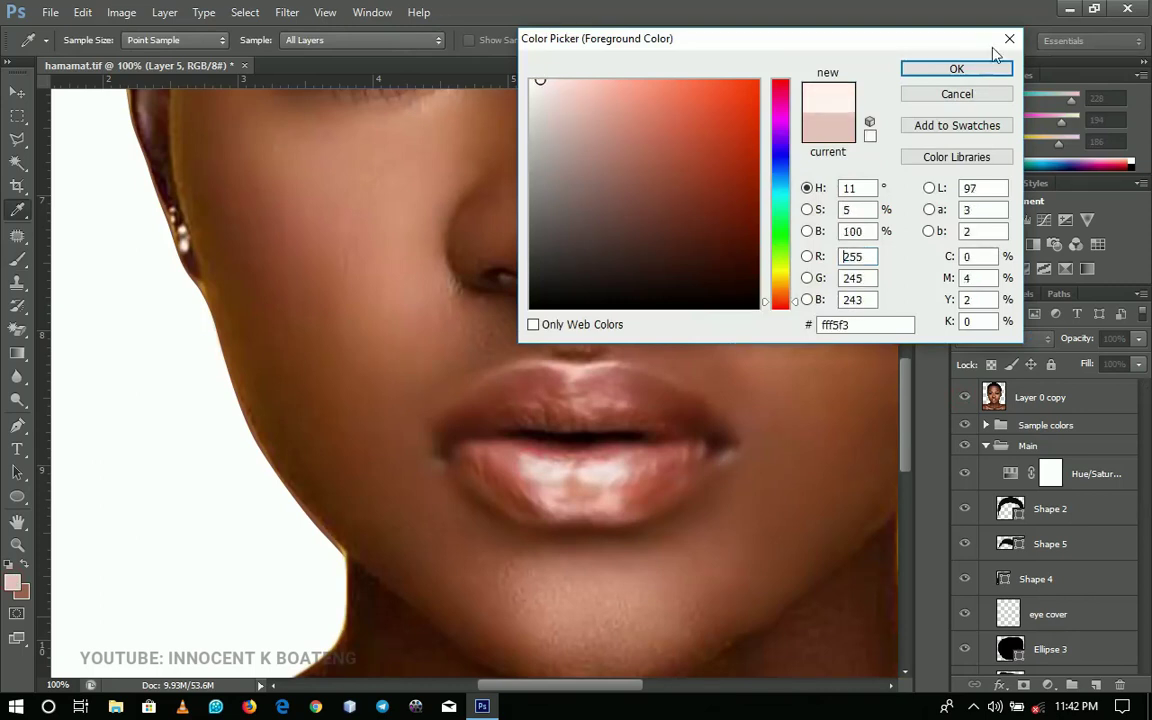
pyautogui.click(956, 69)
pyautogui.press('b')
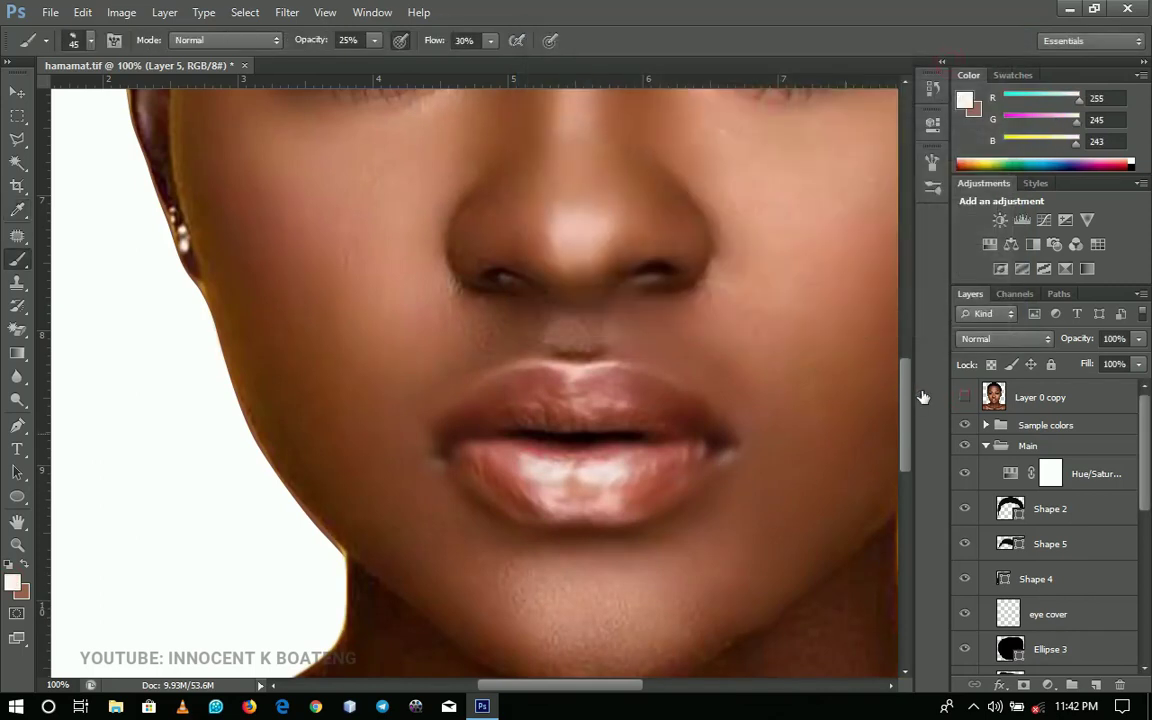
pyautogui.click(966, 397)
# Reduce the brush to 8 px with 18% flow and 17% opacity, and dab faint highlights on the upper lip
pyautogui.rightClick(638, 432)
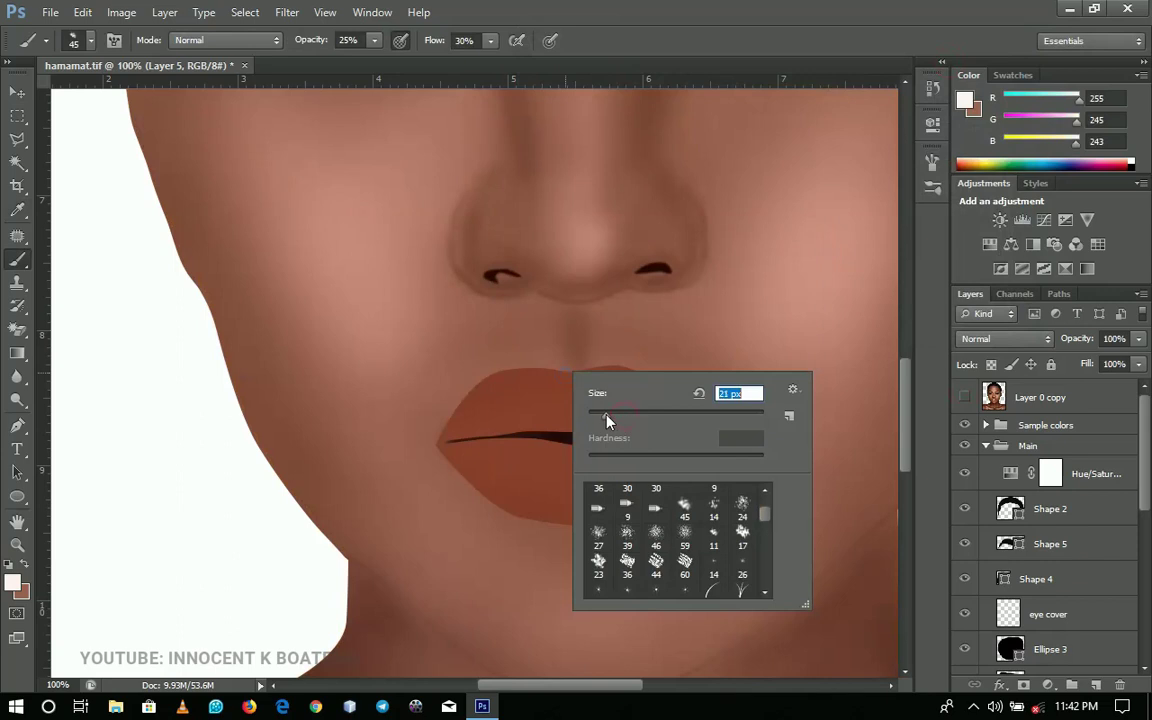
pyautogui.press('Return')
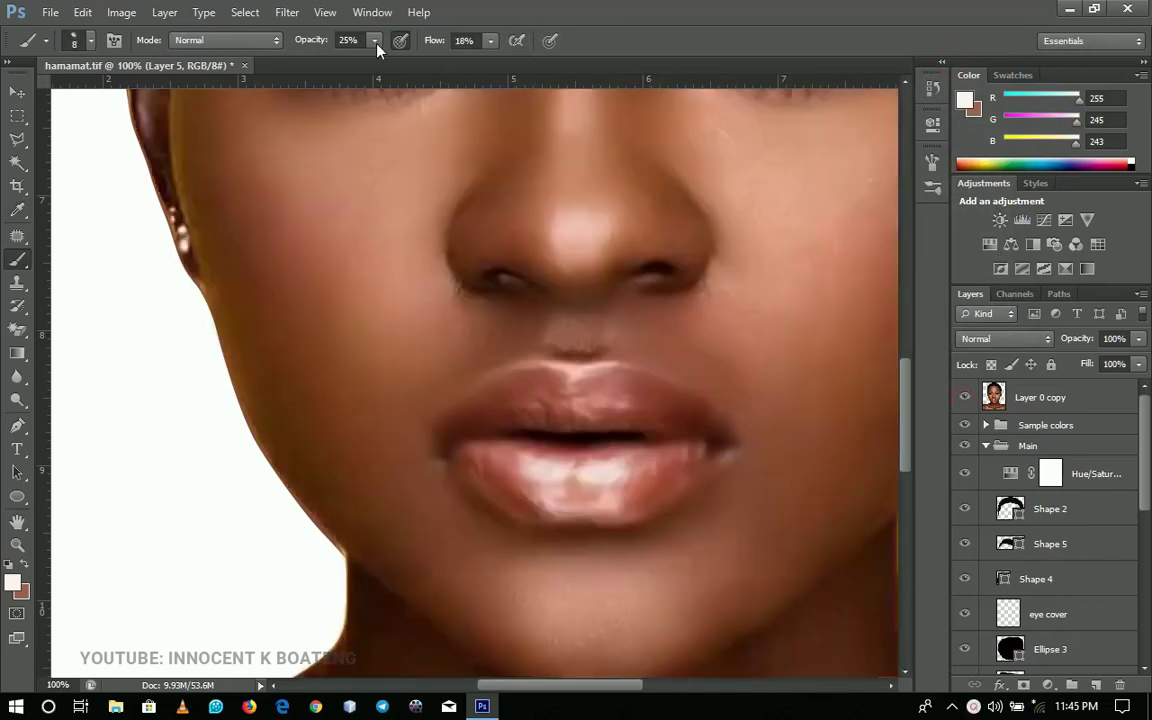
pyautogui.click(376, 44)
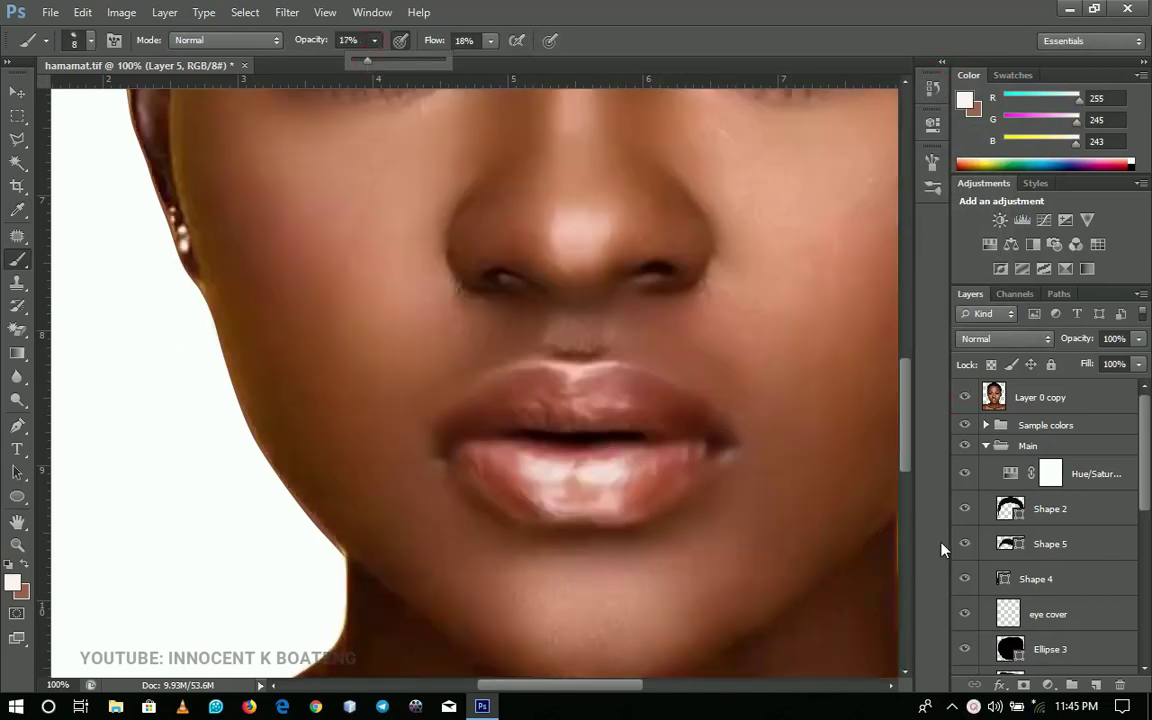
pyautogui.click(964, 397)
pyautogui.click(964, 397)
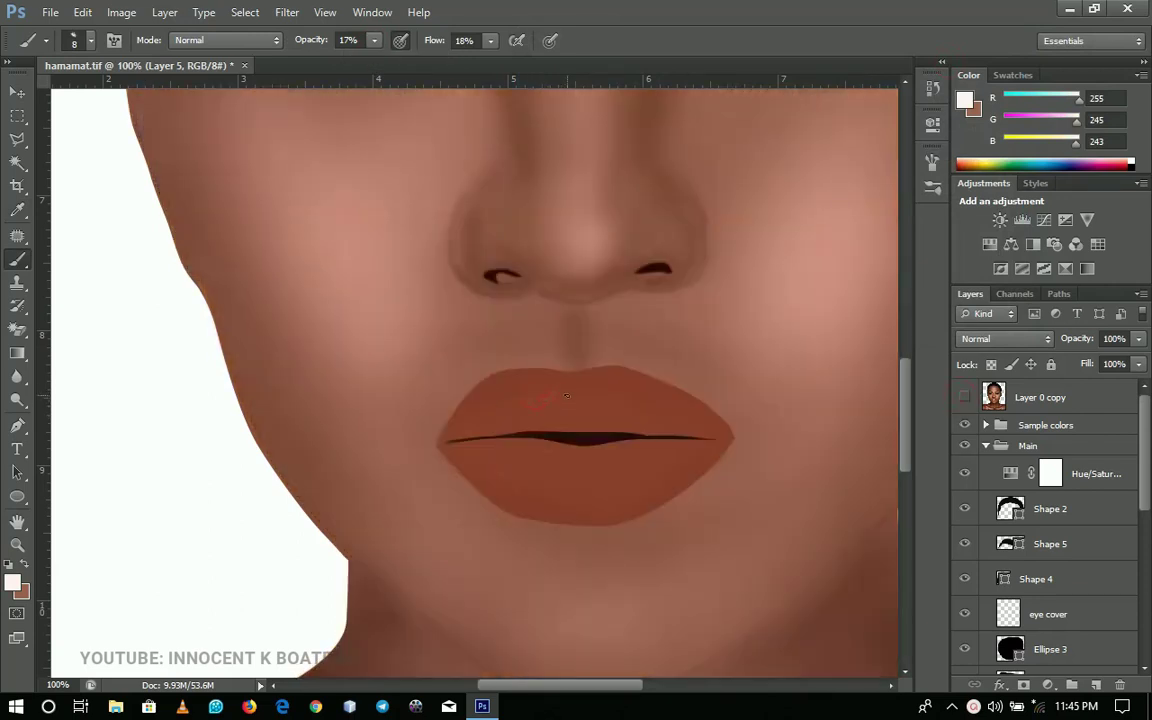
# Sample the dark reddish brown (RGB 118, 46, 29) from the lower lip of the reference photo and hide the photo
pyautogui.click(964, 399)
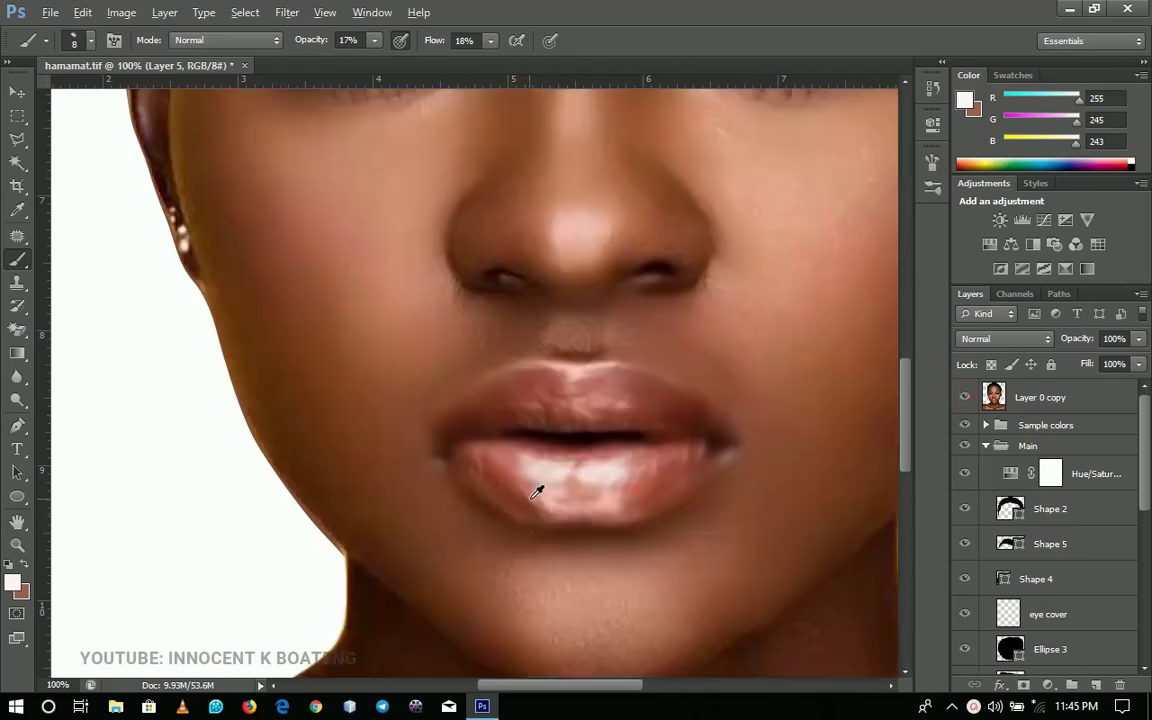
pyautogui.keyDown('alt'); pyautogui.click(615, 513); pyautogui.keyUp('alt')
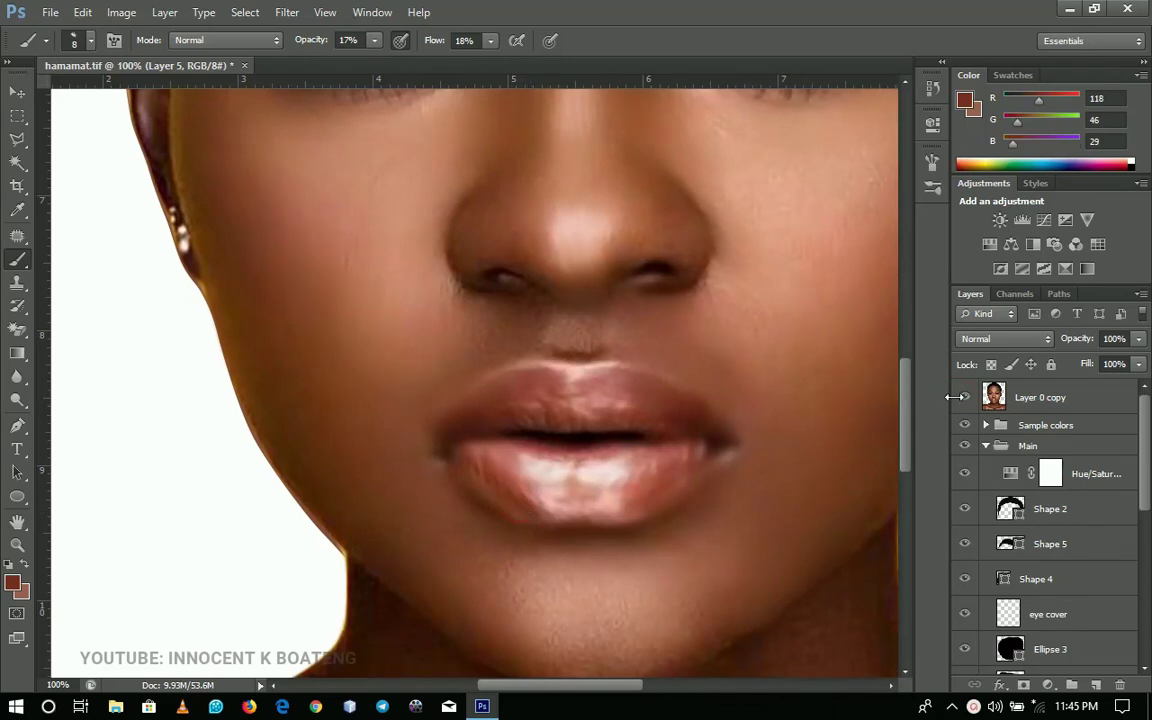
pyautogui.click(964, 397)
# Select the rough 45 px brush tip and reduce its size to 15 px
pyautogui.rightClick(558, 525)
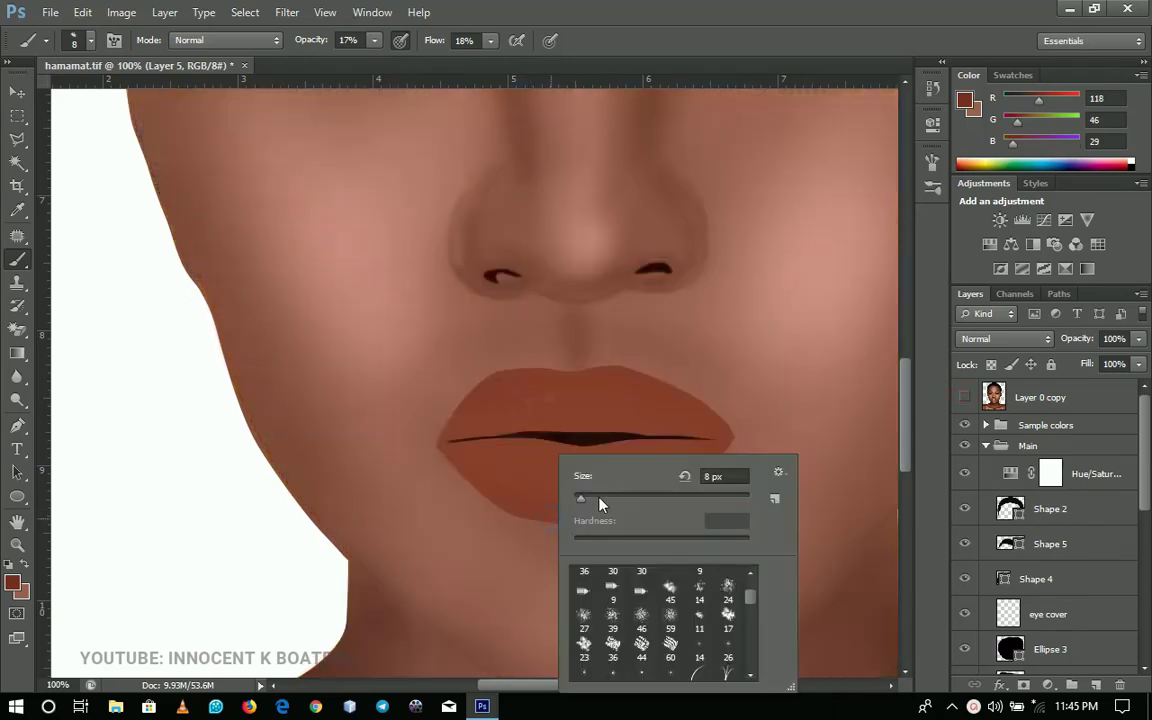
pyautogui.click(664, 586)
pyautogui.moveTo(607, 504); pyautogui.dragTo(587, 503)
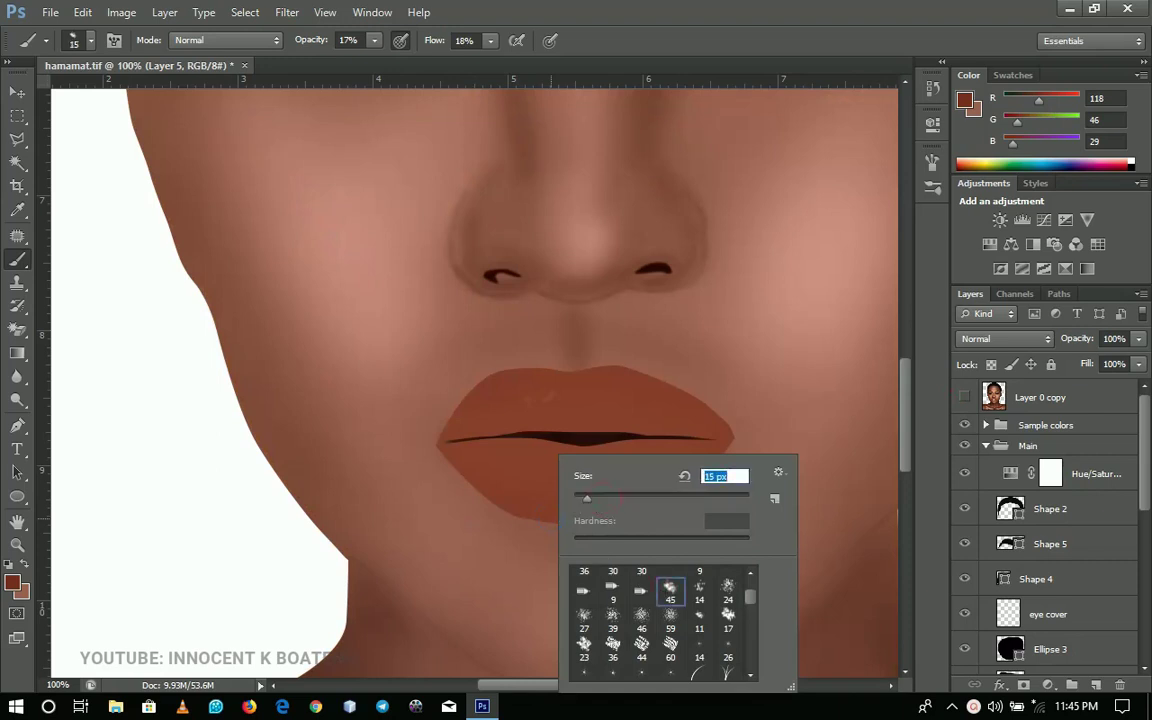
pyautogui.click(513, 475)
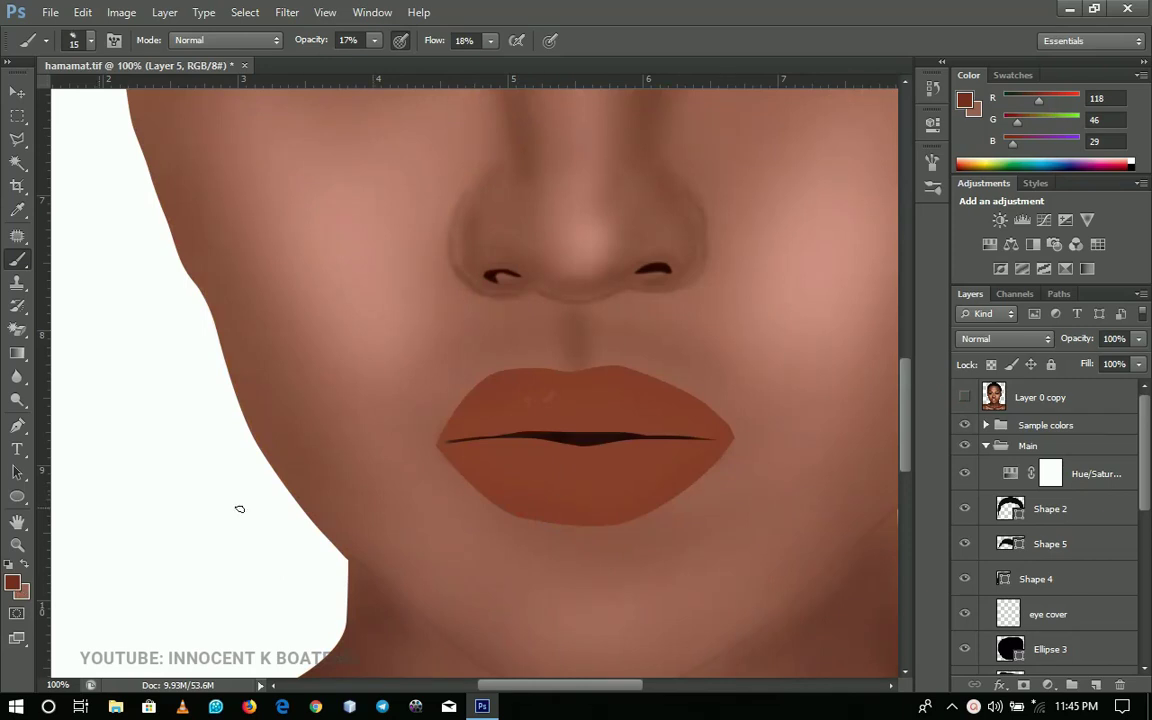
# Darken the brush colour to RGB 86, 32, 19 and switch to the small rough 11 px brush tip for the lower lip
pyautogui.click(12, 582)
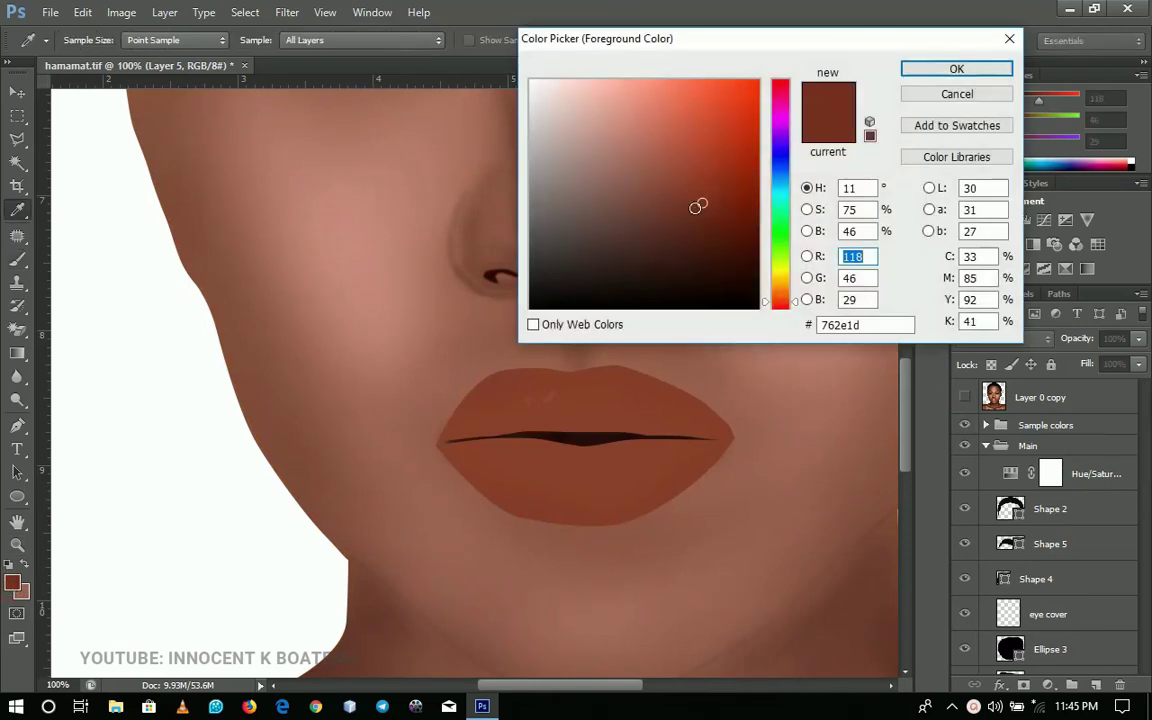
pyautogui.click(706, 230)
pyautogui.click(906, 69)
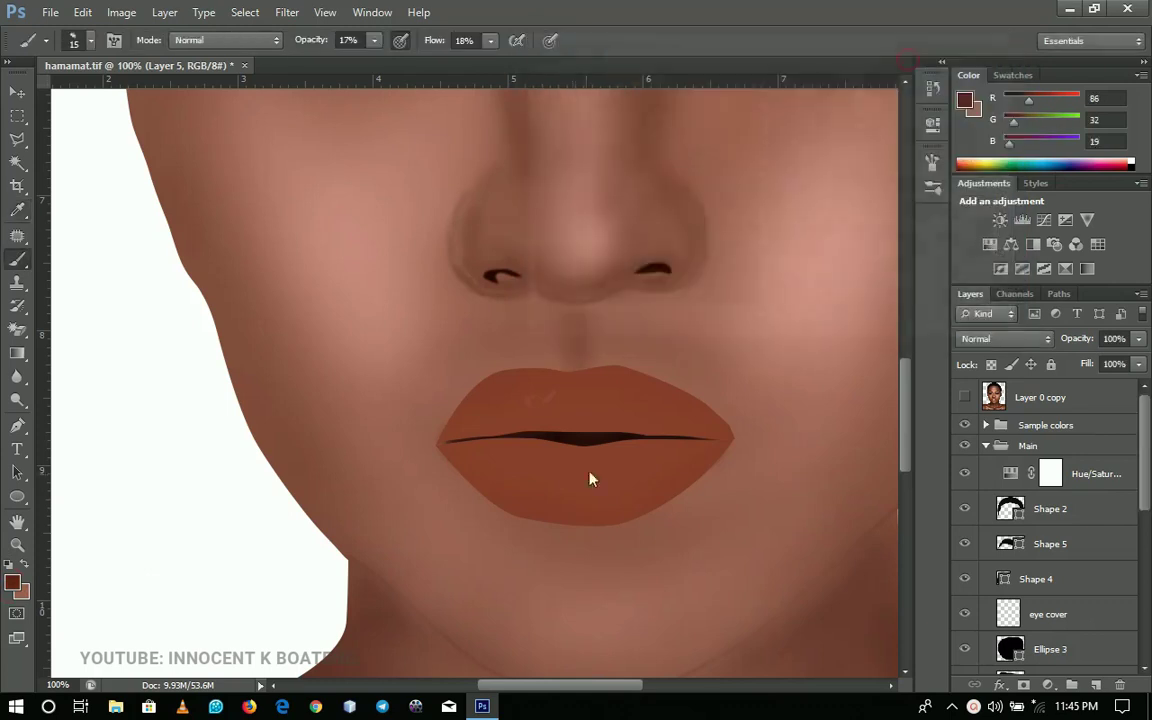
pyautogui.rightClick(524, 500)
pyautogui.click(714, 615)
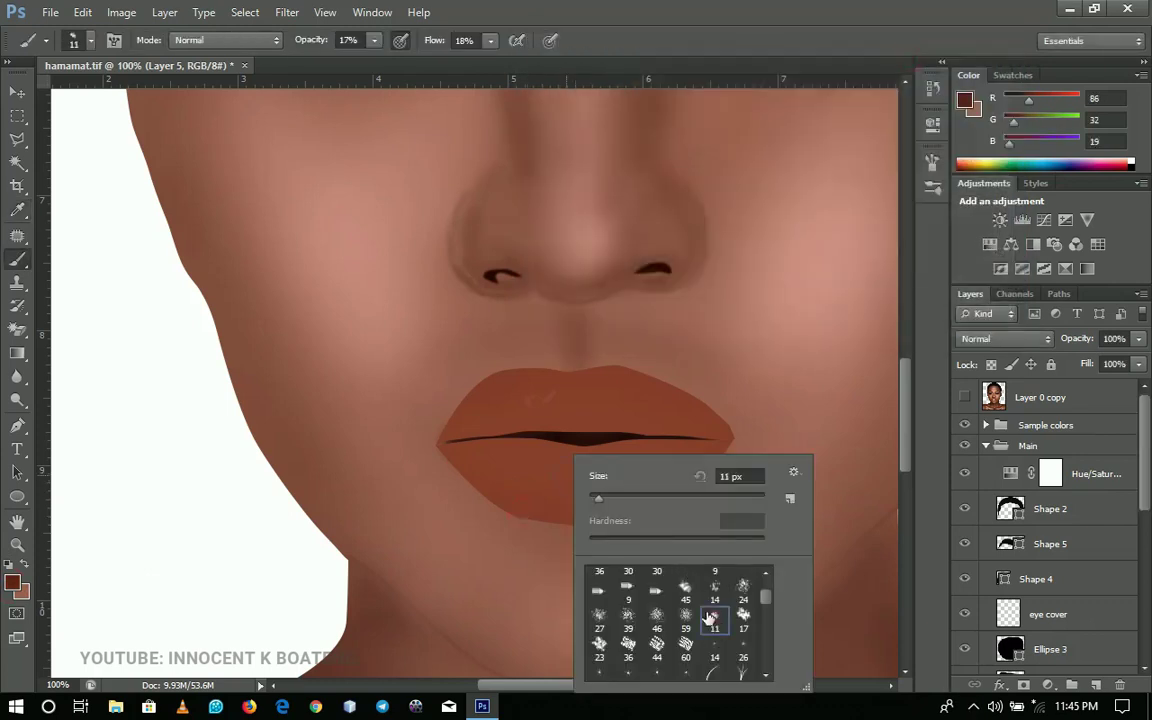
pyautogui.click(535, 502)
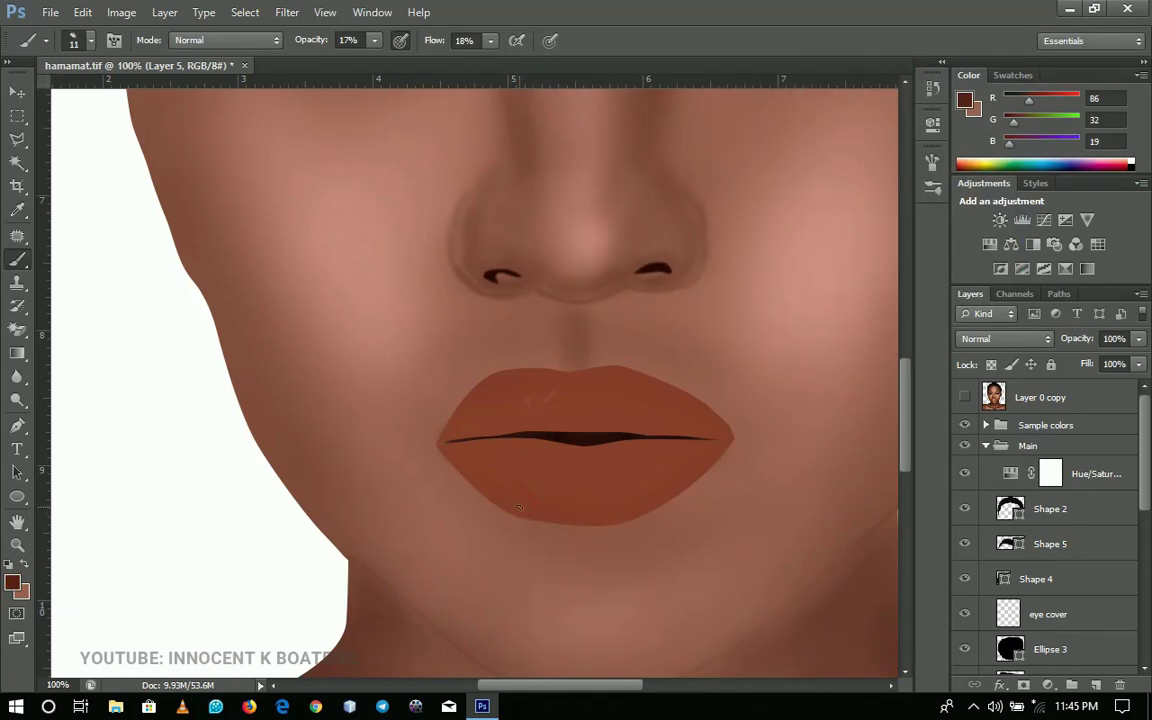
# Enlarge the rough brush to 27 px, lower its opacity to 11%, and briefly compare the lips with the reference photo
pyautogui.rightClick(527, 522)
pyautogui.moveTo(548, 497); pyautogui.dragTo(566, 507)
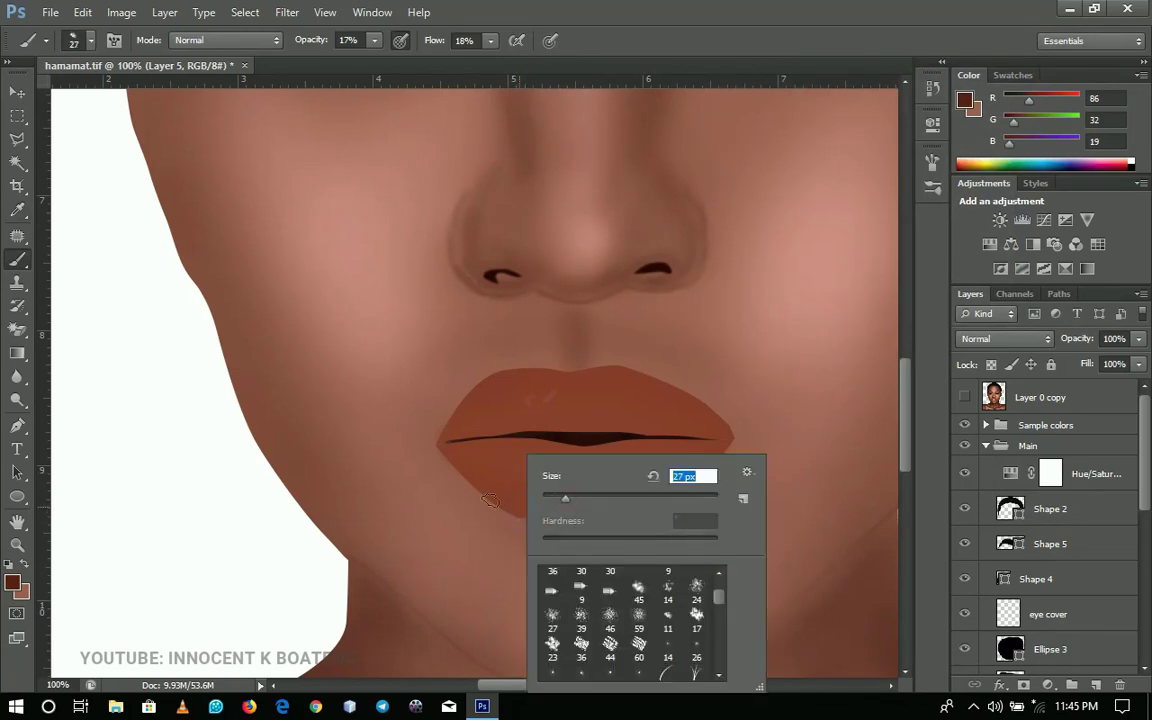
pyautogui.click(488, 43)
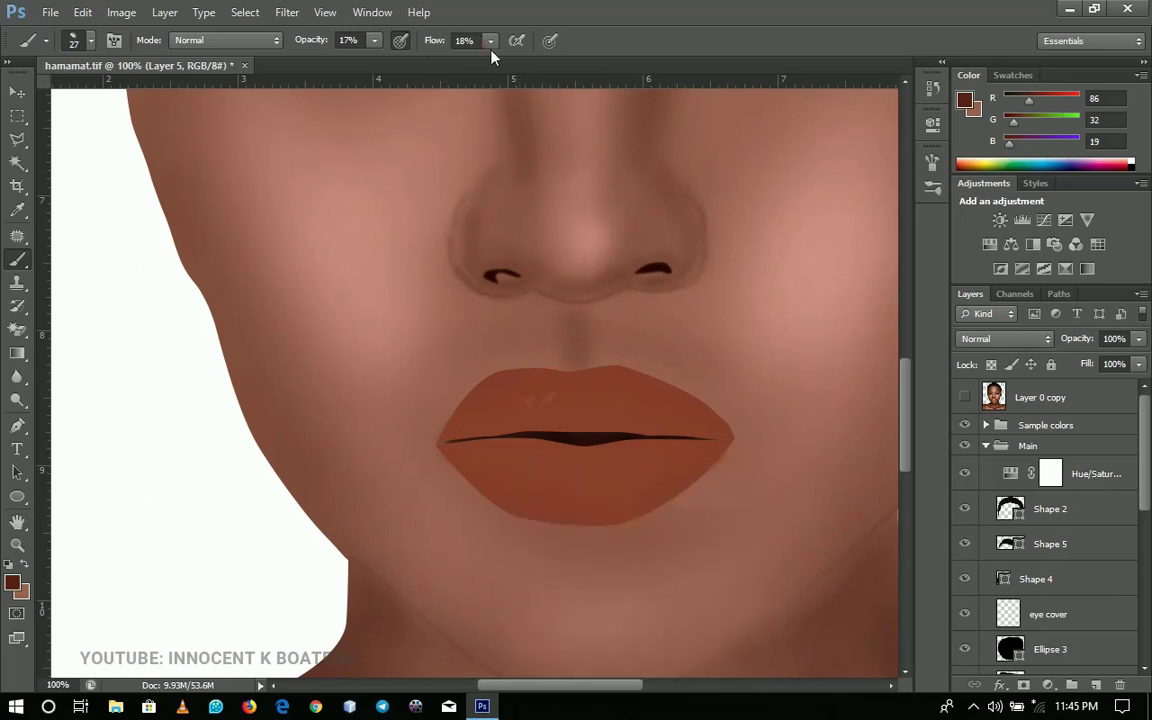
pyautogui.click(372, 43)
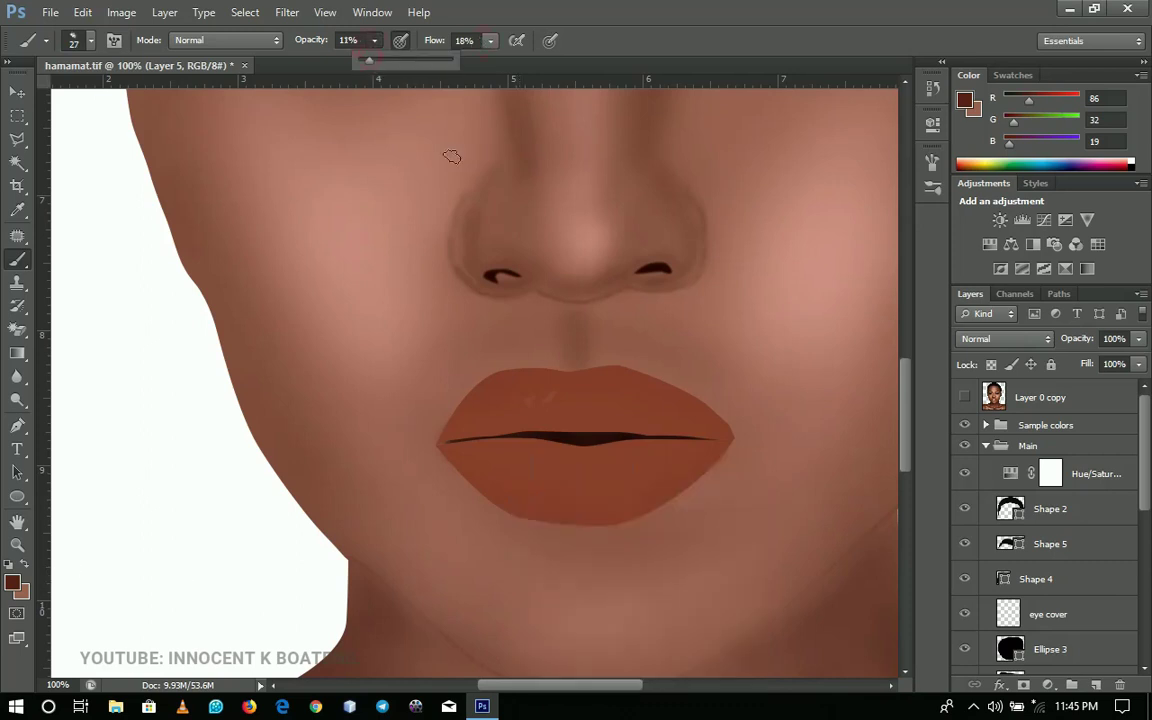
pyautogui.click(965, 397)
pyautogui.click(965, 397)
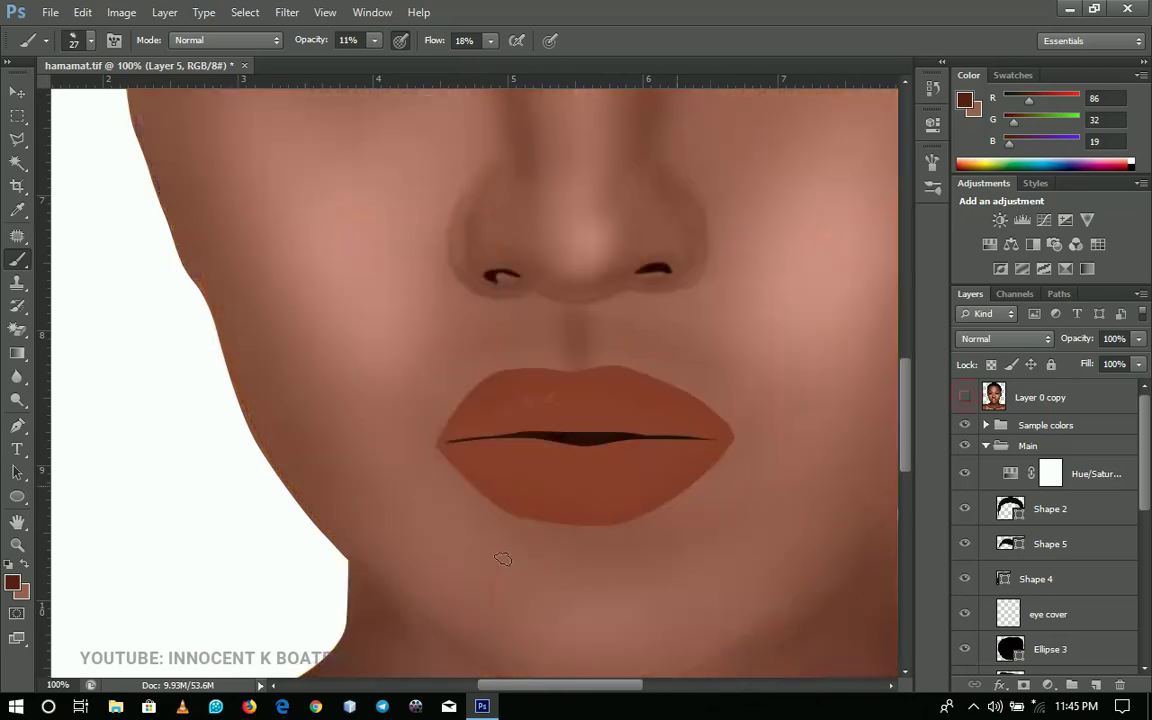
# Reduce the brush to 11 px and shade the outer edges of the lower lip dark brown, checking against the reference photo
pyautogui.rightClick(472, 482)
pyautogui.moveTo(515, 497); pyautogui.dragTo(509, 497)
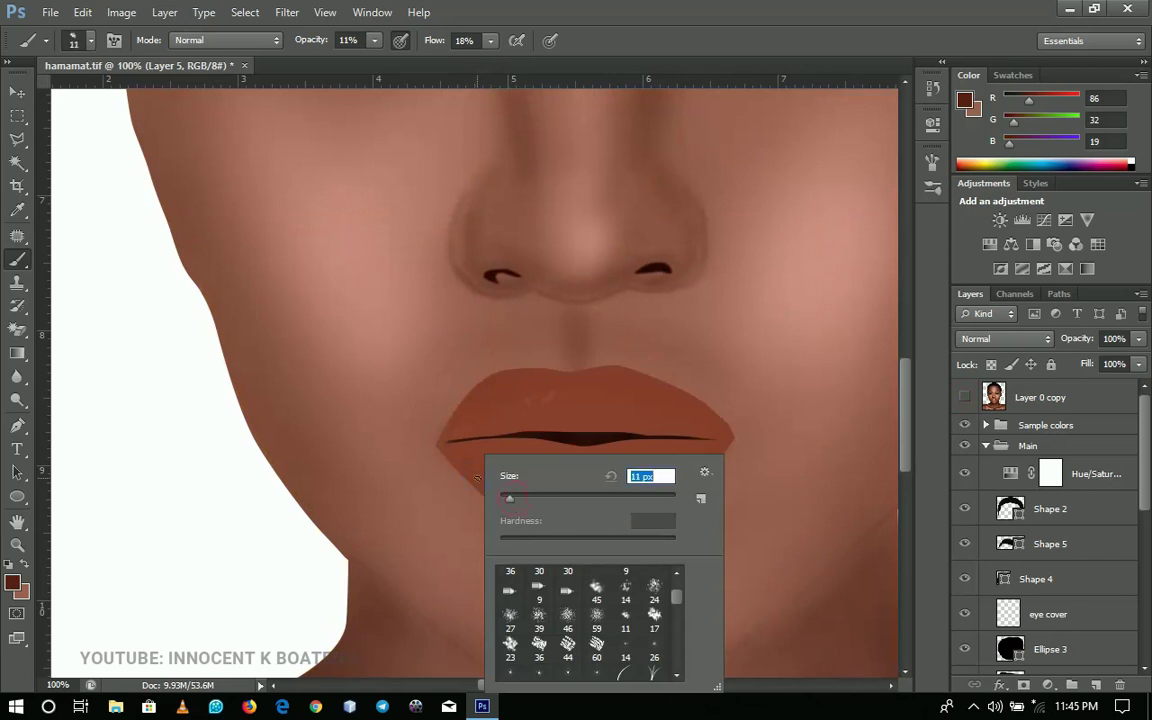
pyautogui.click(477, 476)
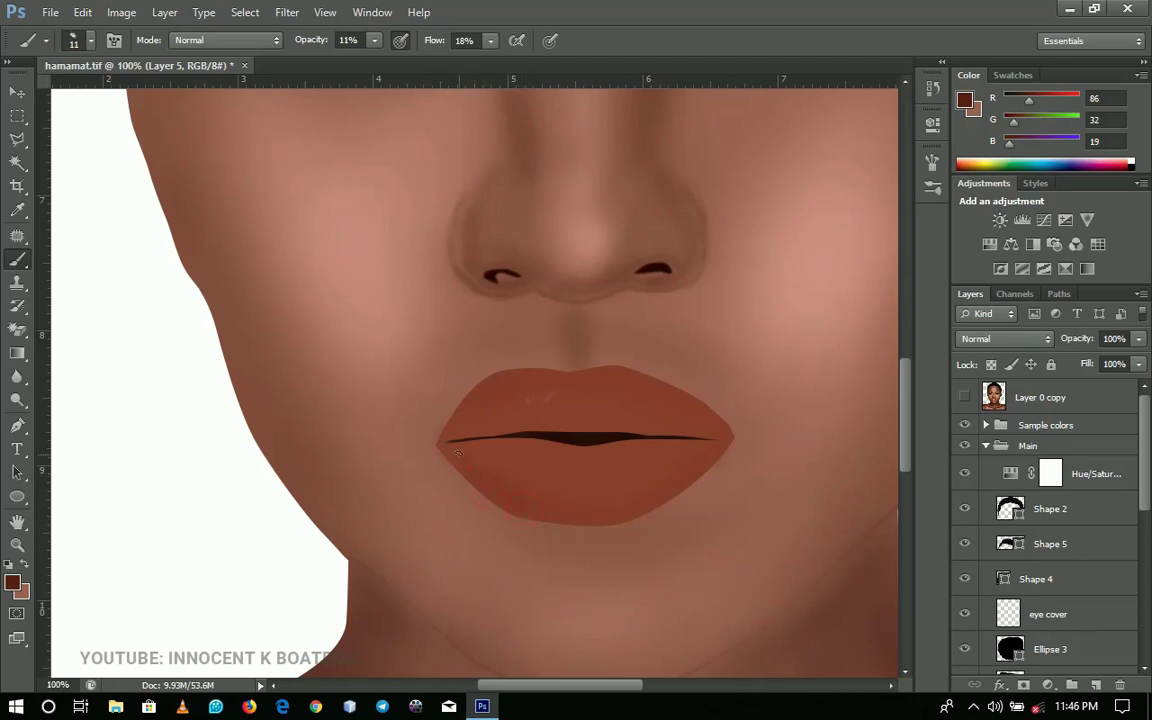
pyautogui.click(964, 397)
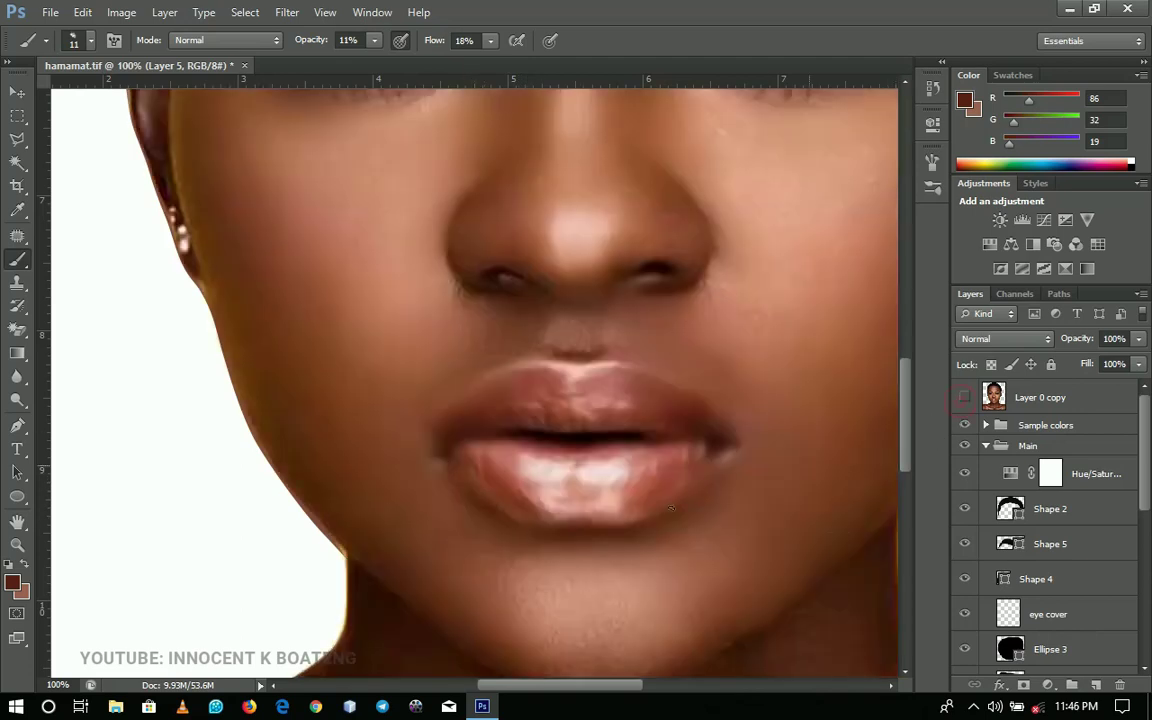
pyautogui.click(964, 397)
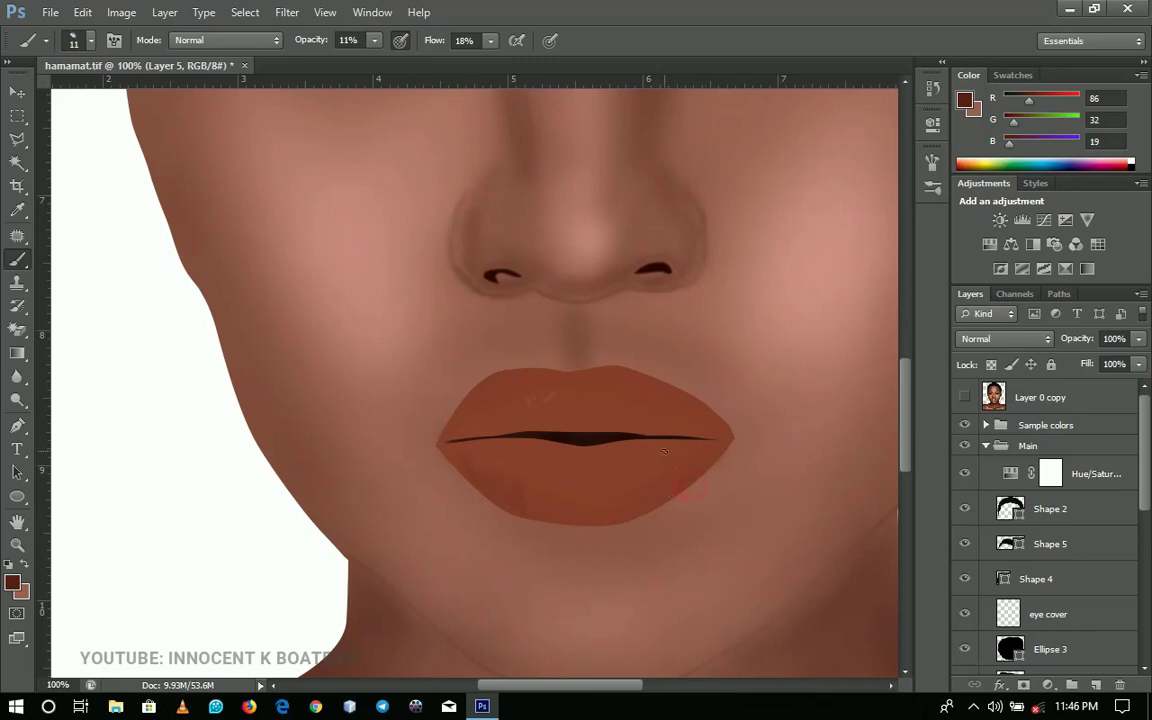
# Sample the pale pink highlight (RGB 240, 220, 214) from the reference photo's lower lip, hide the photo and enlarge the brush to 68 px
pyautogui.click(964, 397)
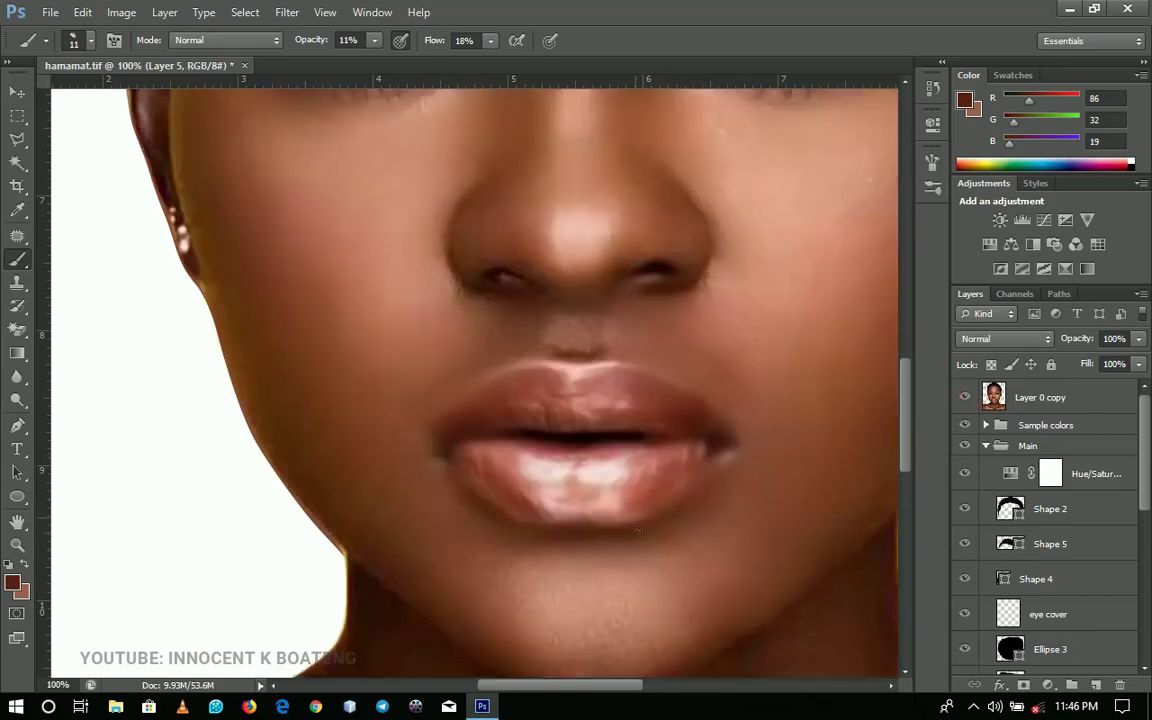
pyautogui.keyDown('alt'); pyautogui.click(562, 479); pyautogui.keyUp('alt')
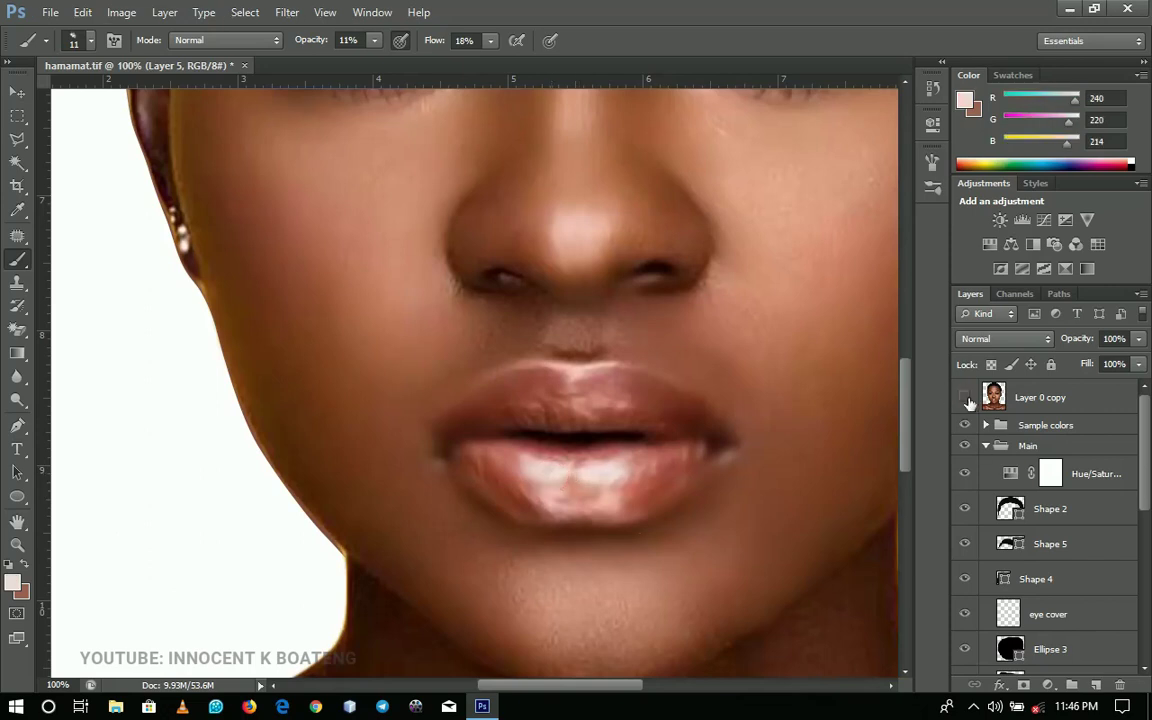
pyautogui.click(964, 397)
pyautogui.rightClick(552, 501)
pyautogui.moveTo(560, 495); pyautogui.dragTo(616, 505)
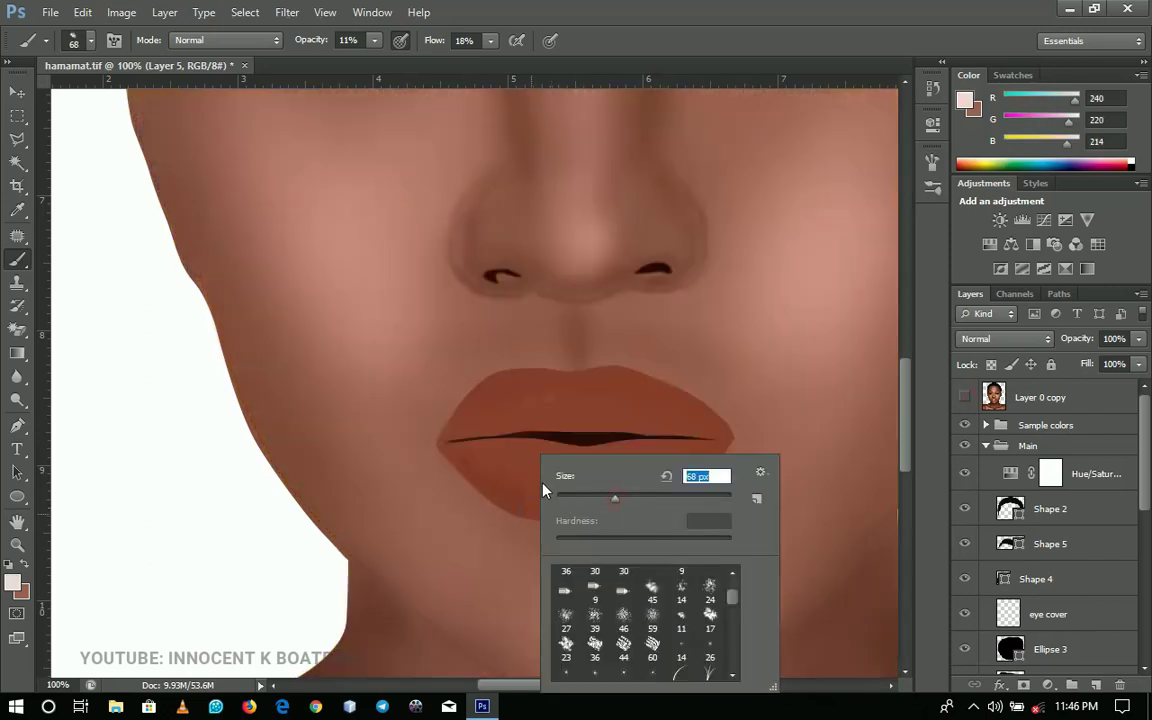
pyautogui.press('Return')
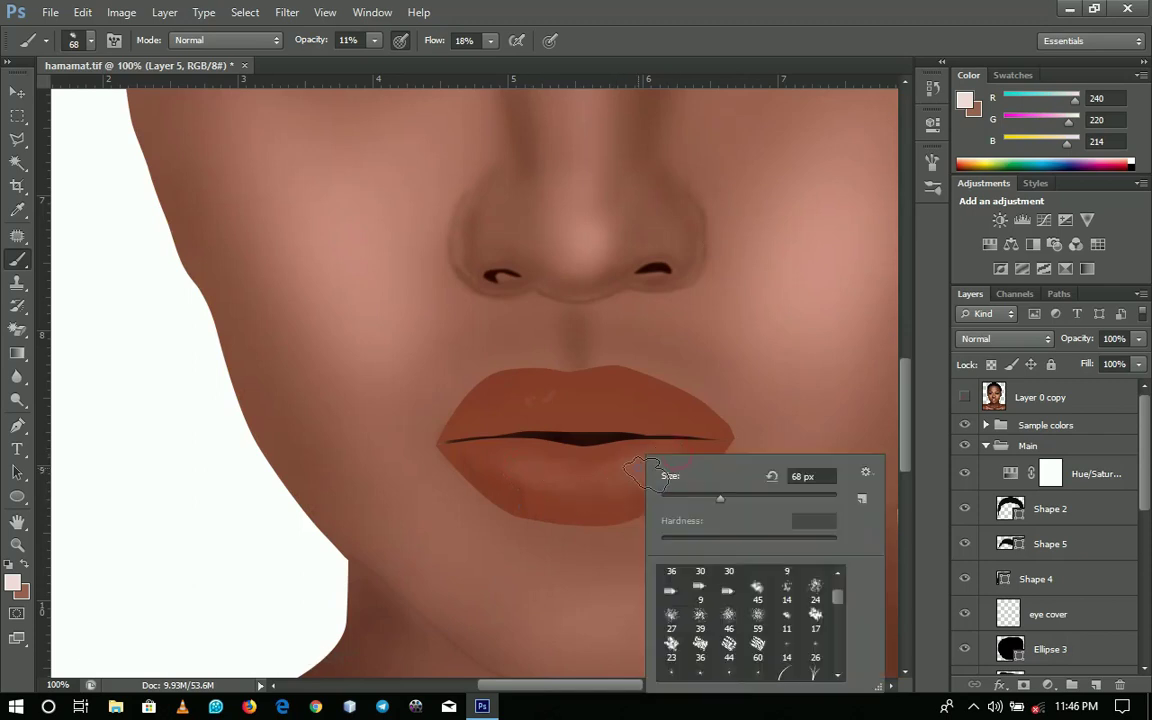
# Reduce the brush to 33 px and paint soft pale pink highlights across the middle of the lower lip
pyautogui.rightClick(650, 460)
pyautogui.moveTo(711, 498); pyautogui.dragTo(704, 505)
pyautogui.press('Return')
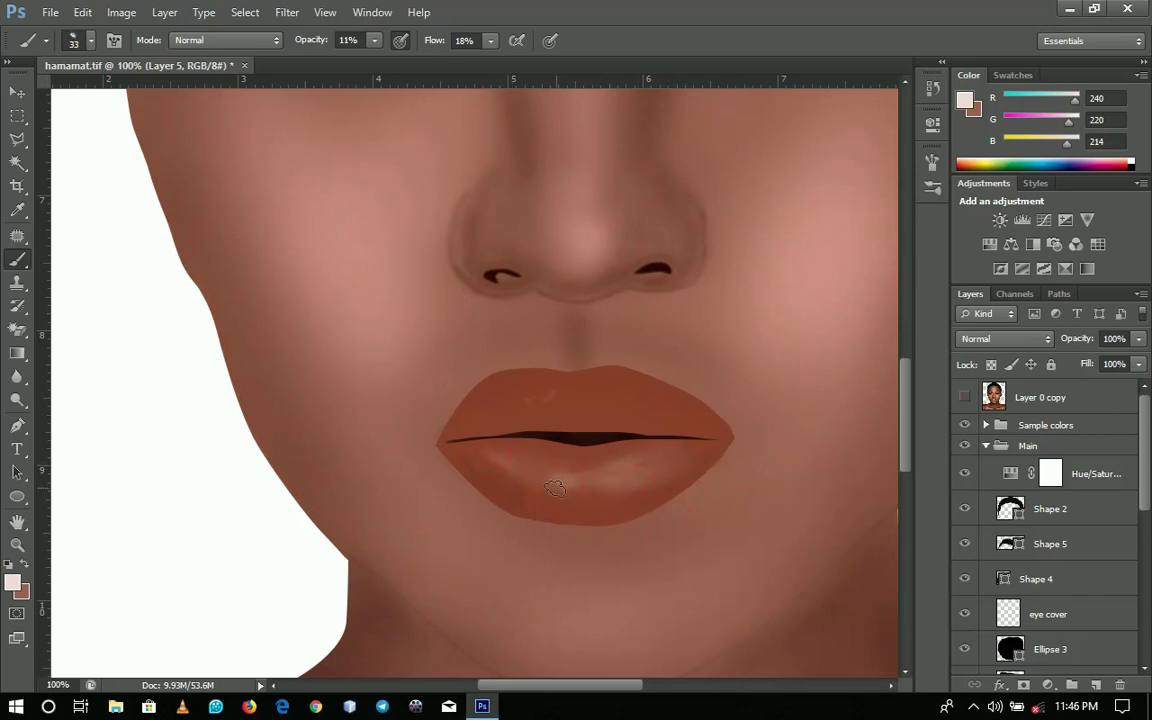
pyautogui.moveTo(555, 488)
pyautogui.mouseDown()
pyautogui.moveTo(494, 463)
pyautogui.moveTo(568, 467)
pyautogui.moveTo(514, 462)
pyautogui.mouseUp()
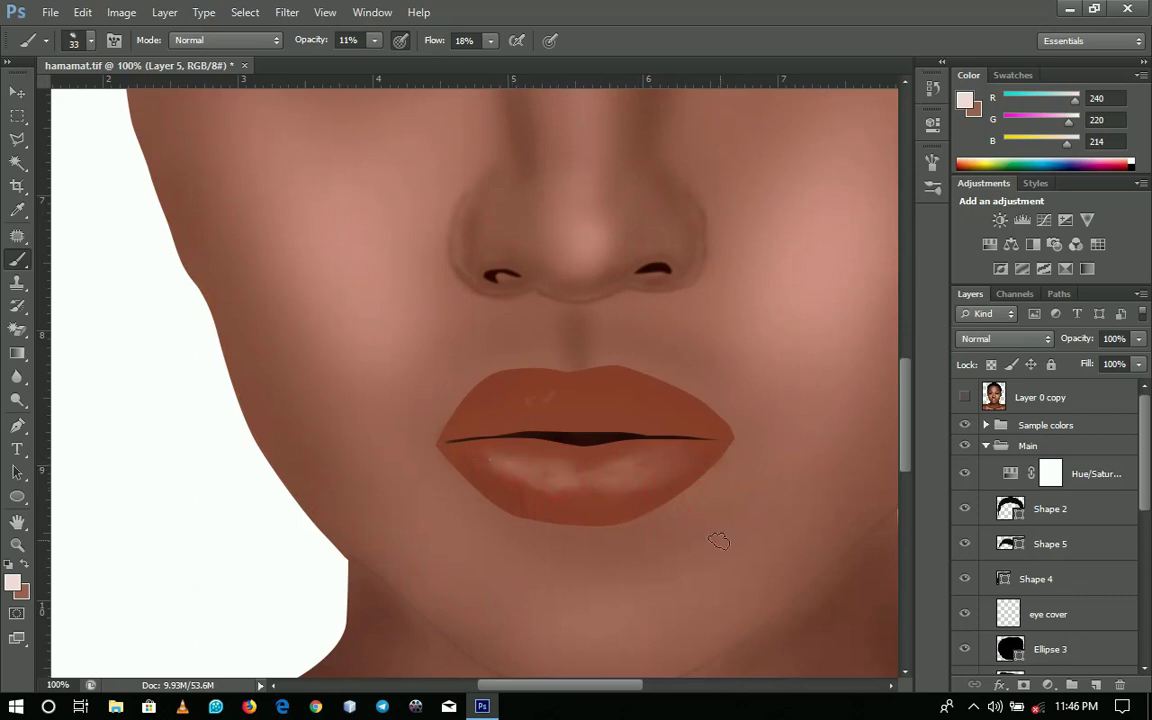
# Compare with the reference photo, then paint pale highlights along the upper lip's top edge, reducing the brush to 19 px
pyautogui.scroll(3, 718, 540)
pyautogui.click(965, 397)
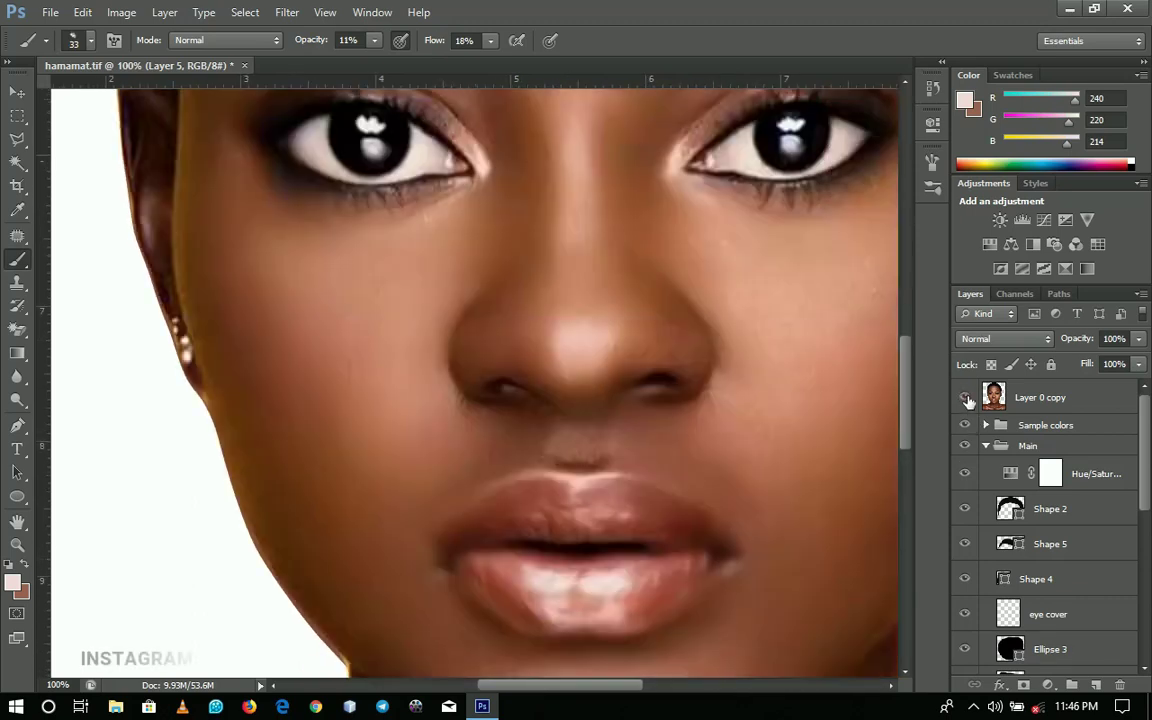
pyautogui.click(966, 398)
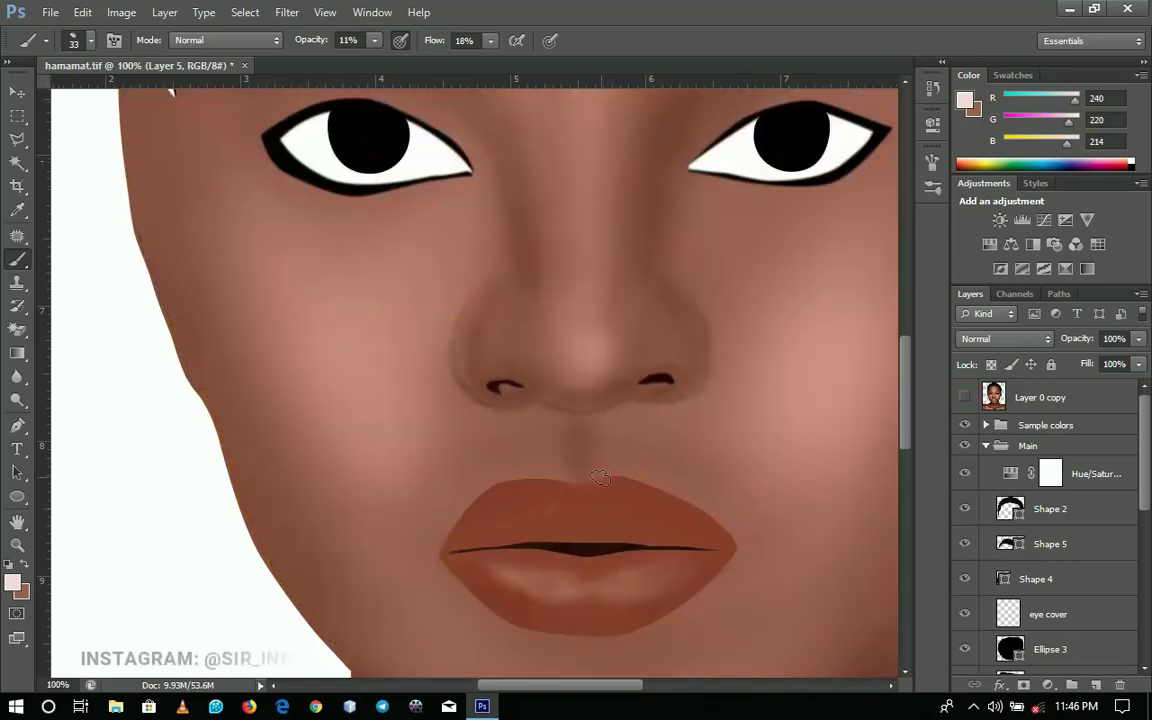
pyautogui.moveTo(598, 478); pyautogui.dragTo(535, 480)
pyautogui.rightClick(578, 511)
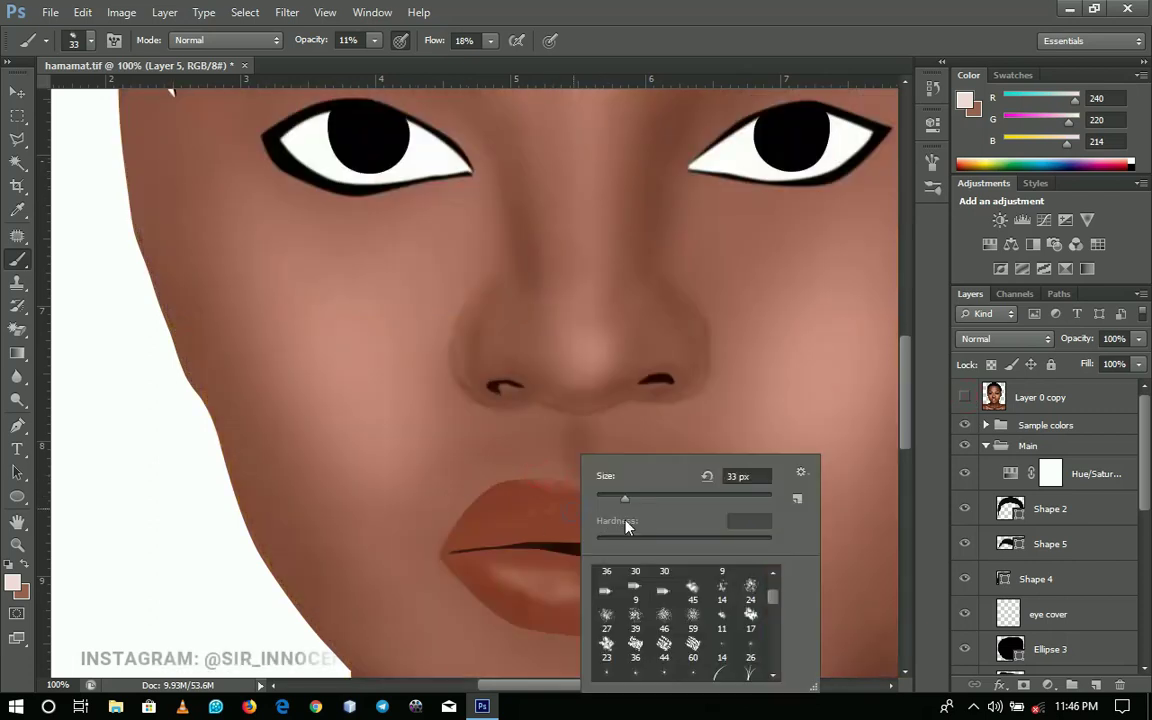
pyautogui.moveTo(625, 498); pyautogui.dragTo(612, 498)
pyautogui.click(518, 492)
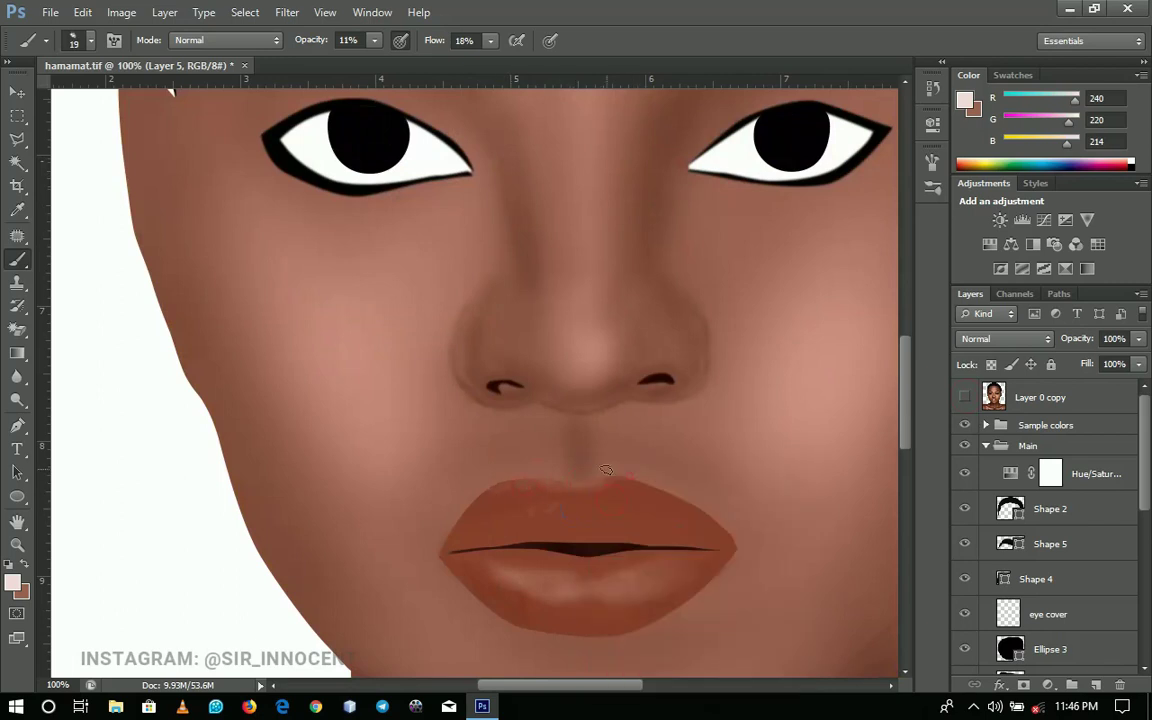
# Sample the reddish brown (RGB 121, 55, 34) from the reference photo's upper lip, hide the photo and darken the colour to RGB 82, 32, 17
pyautogui.click(963, 398)
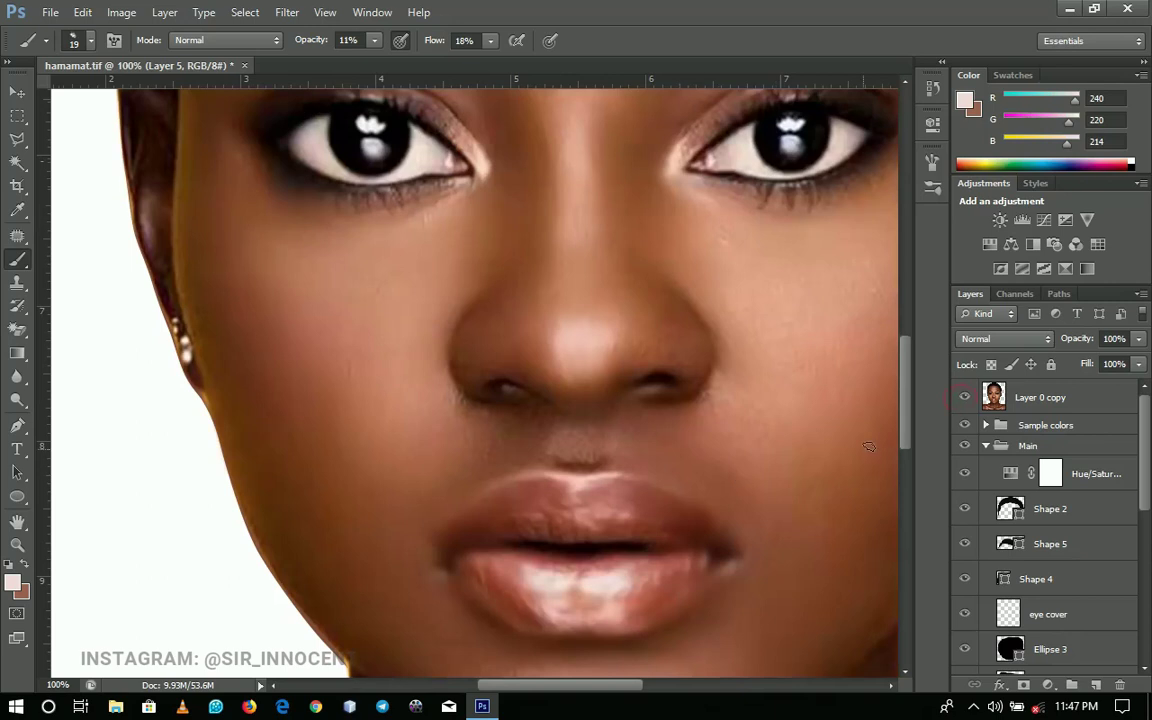
pyautogui.click(963, 398)
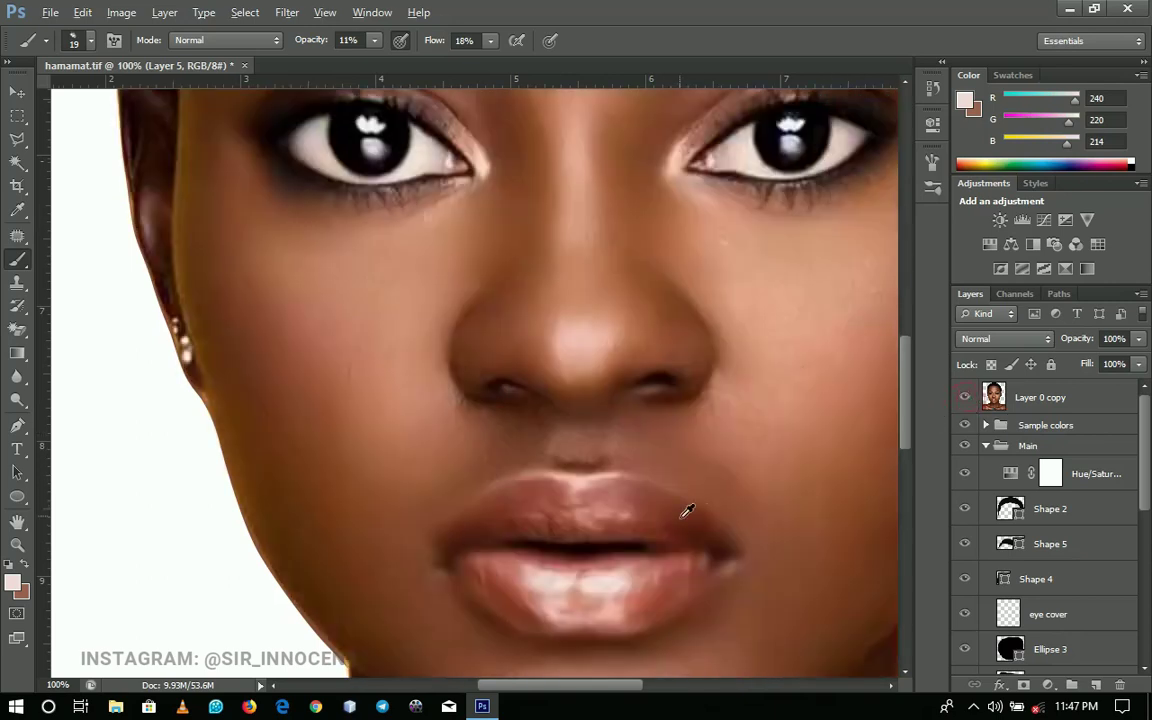
pyautogui.keyDown('alt'); pyautogui.click(688, 500); pyautogui.keyUp('alt')
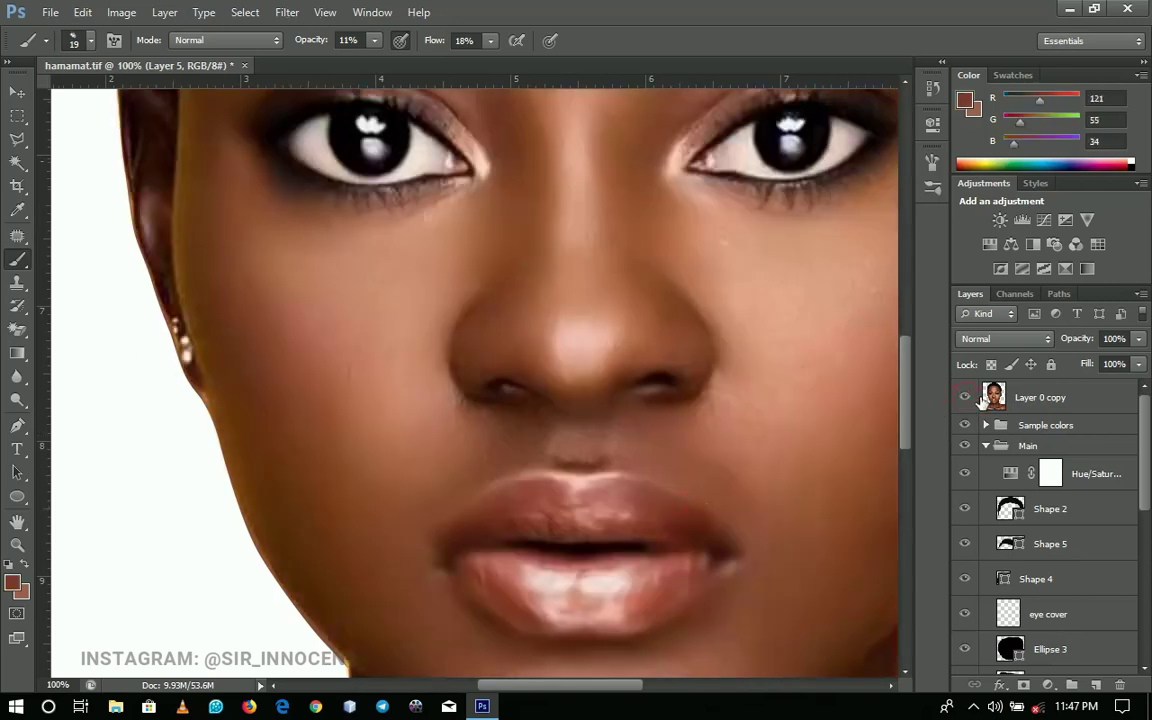
pyautogui.click(963, 398)
pyautogui.click(13, 582)
pyautogui.press('Return')
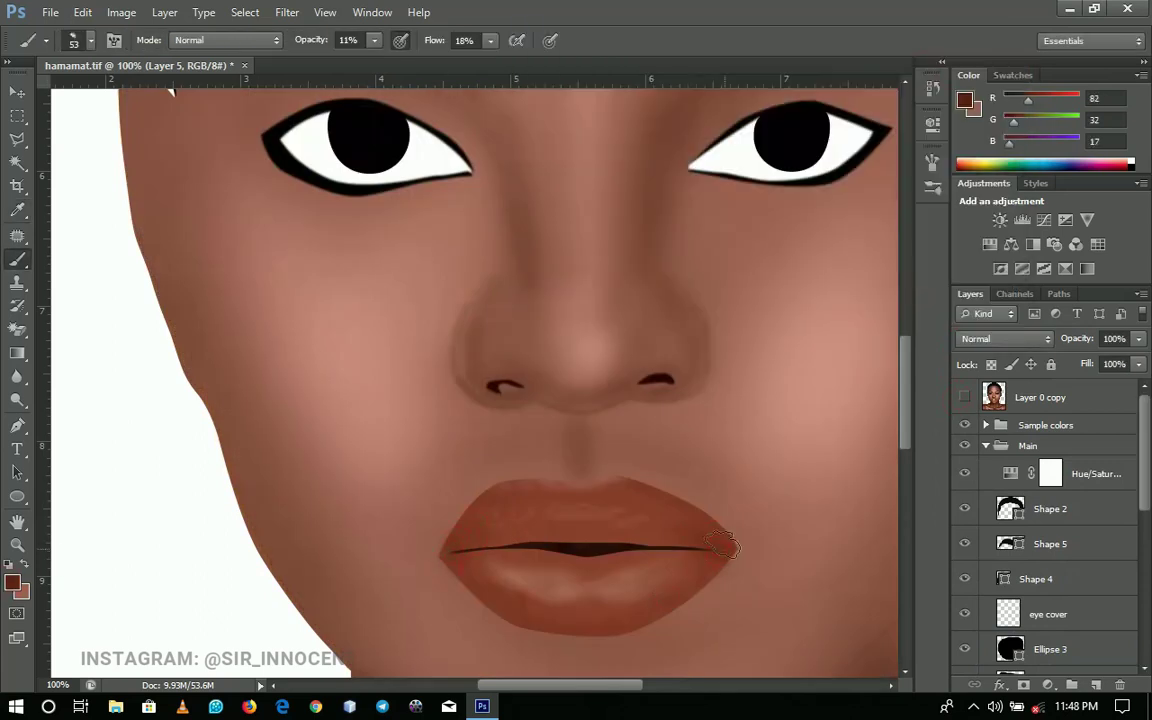
# Reduce the brush to 26 px, blend reddish brown shading into the lips, and save the document
pyautogui.rightClick(580, 457)
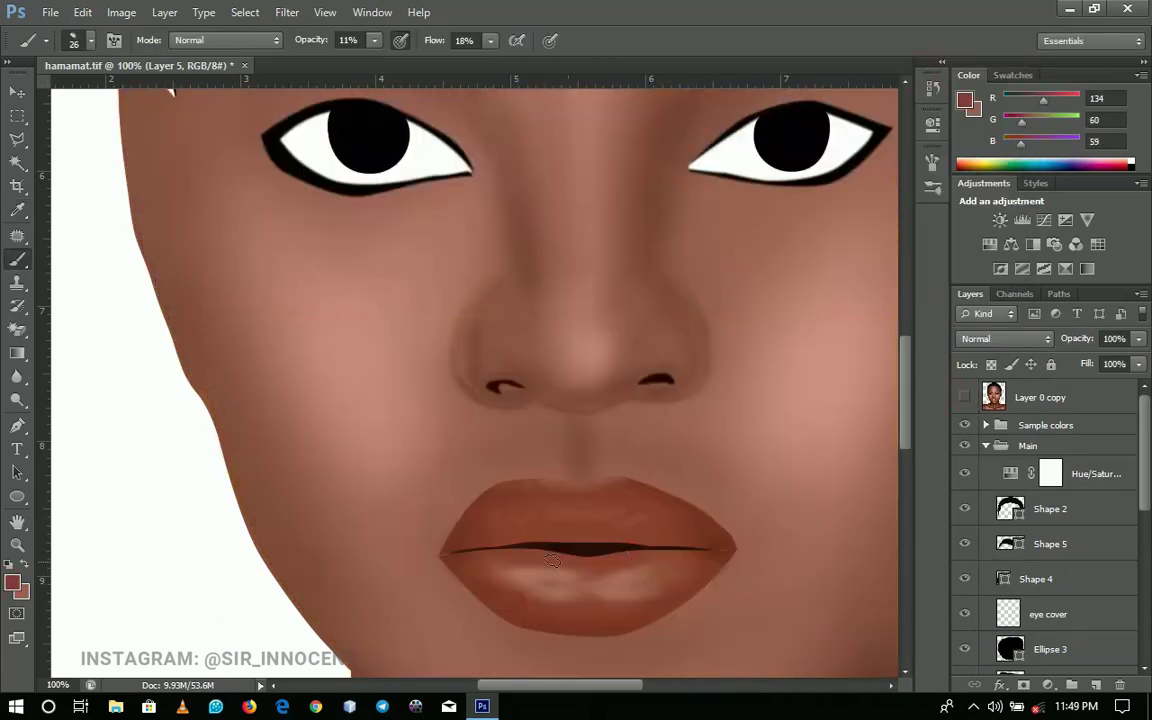
pyautogui.moveTo(666, 604); pyautogui.dragTo(740, 495)
pyautogui.keyDown('alt'); pyautogui.click(733, 496); pyautogui.keyUp('alt')
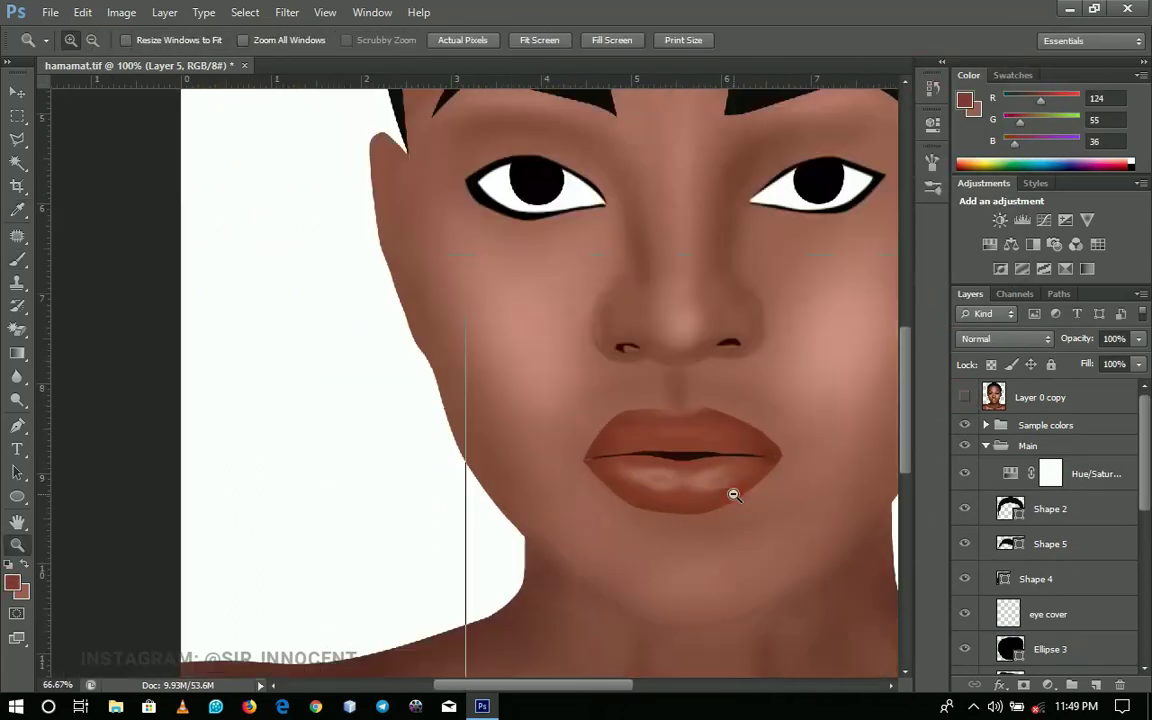
pyautogui.keyDown('alt'); pyautogui.click(733, 496); pyautogui.keyUp('alt')
pyautogui.keyDown('alt'); pyautogui.click(733, 496); pyautogui.keyUp('alt')
pyautogui.keyDown('alt'); pyautogui.click(733, 496); pyautogui.keyUp('alt')
pyautogui.hotkey('ctrl', 's')
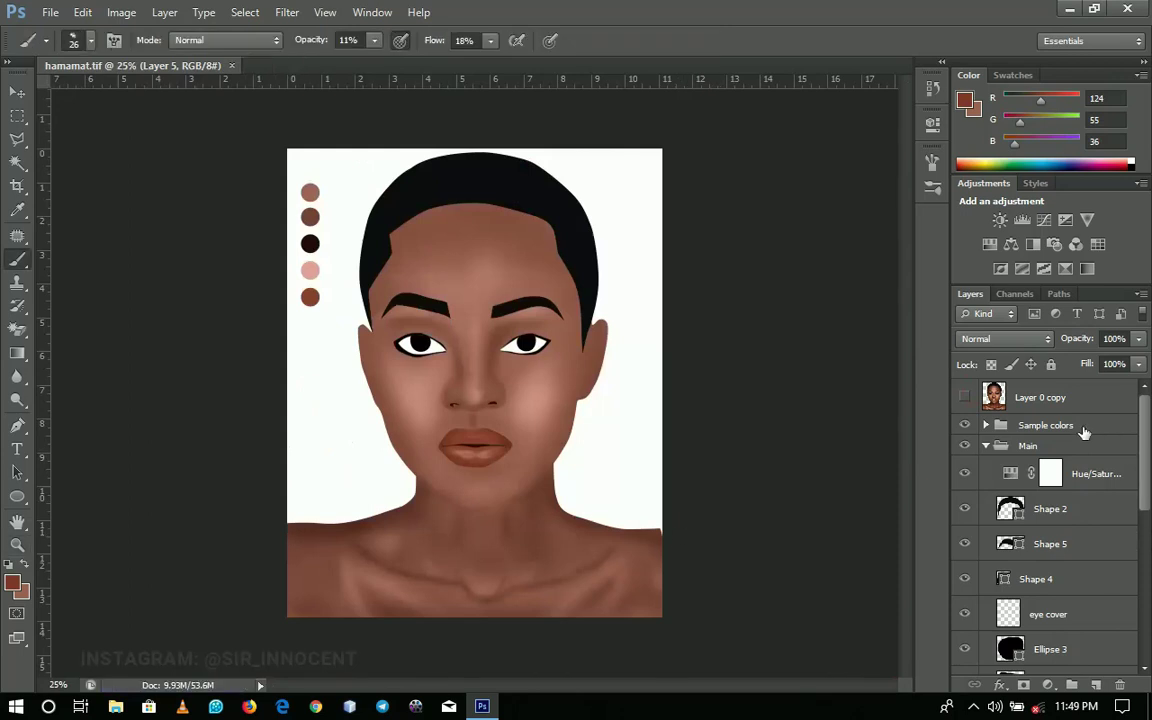
# Sample the pale highlight (RGB 234, 216, 208) from the reference photo's lower lip, hide the photo and brighten the lip highlights with the 26 px brush
pyautogui.click(965, 400)
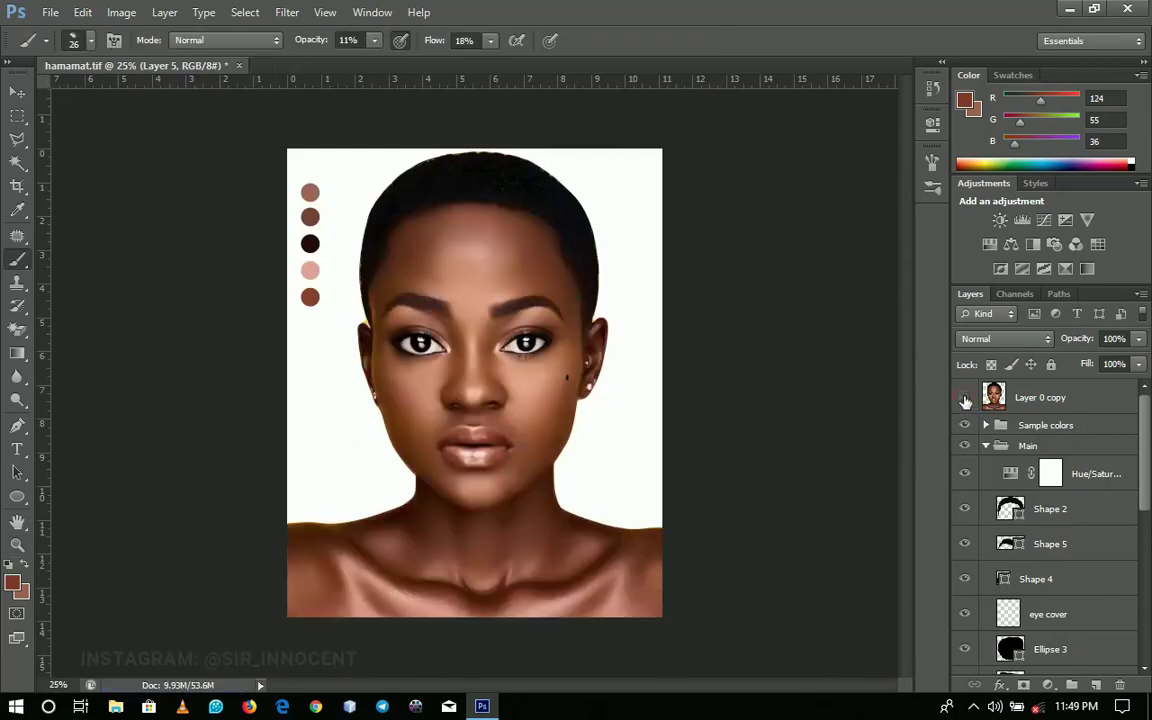
pyautogui.click(965, 400)
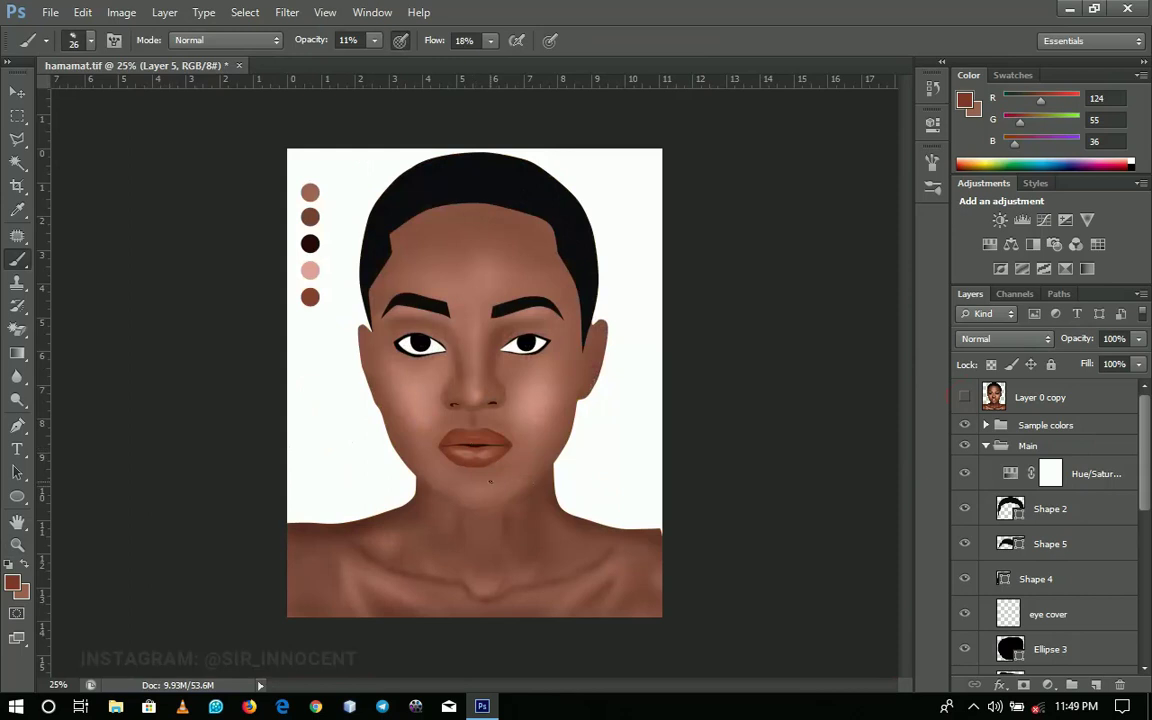
pyautogui.keyDown('ctrl'); pyautogui.click(473, 477); pyautogui.keyUp('ctrl')
pyautogui.keyDown('ctrl'); pyautogui.click(473, 477); pyautogui.keyUp('ctrl')
pyautogui.keyDown('ctrl'); pyautogui.click(496, 419); pyautogui.keyUp('ctrl')
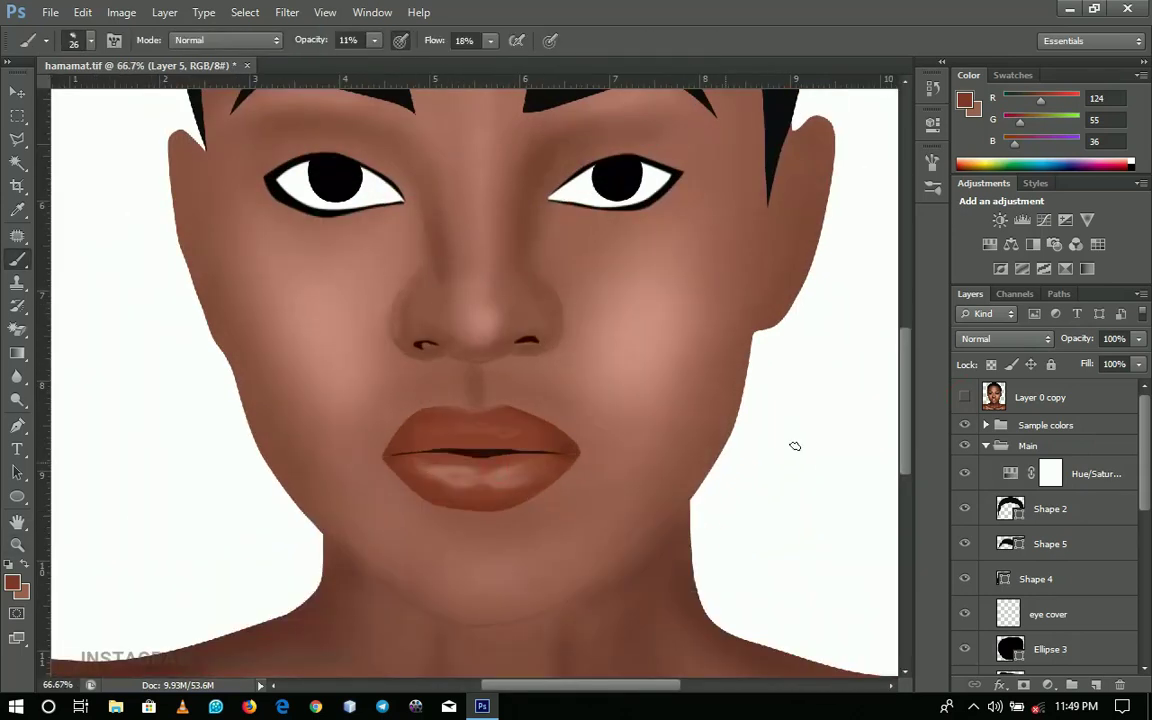
pyautogui.click(965, 398)
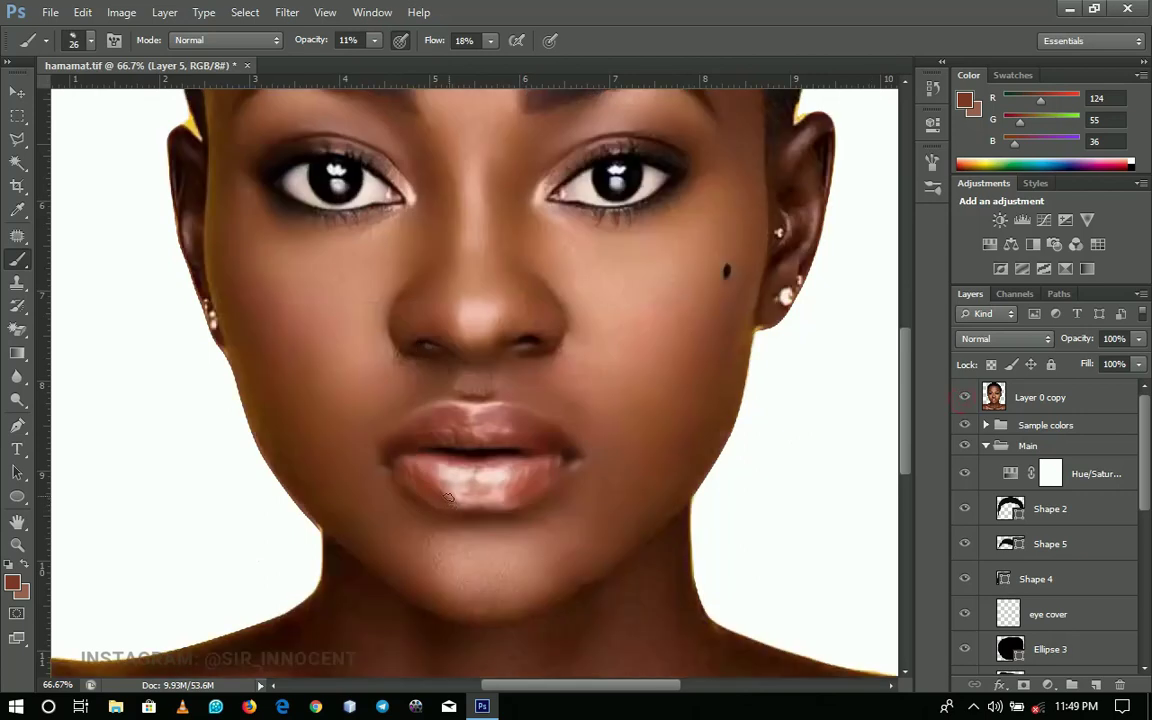
pyautogui.keyDown('alt'); pyautogui.click(418, 423); pyautogui.keyUp('alt')
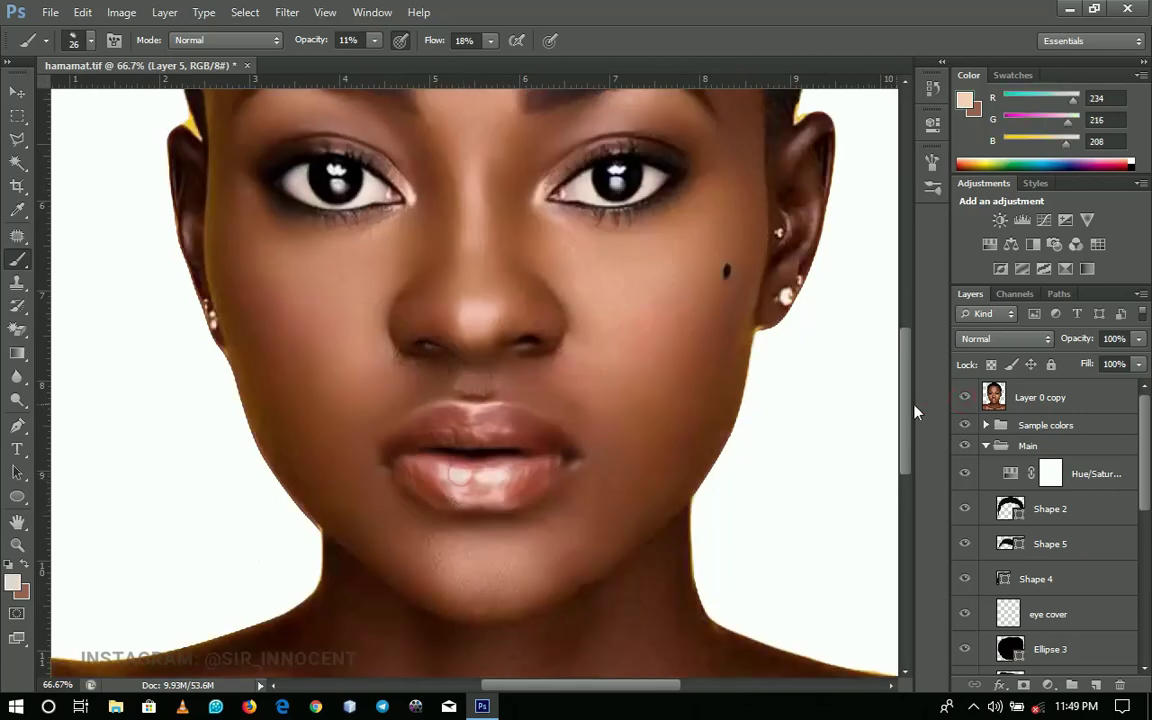
pyautogui.click(965, 398)
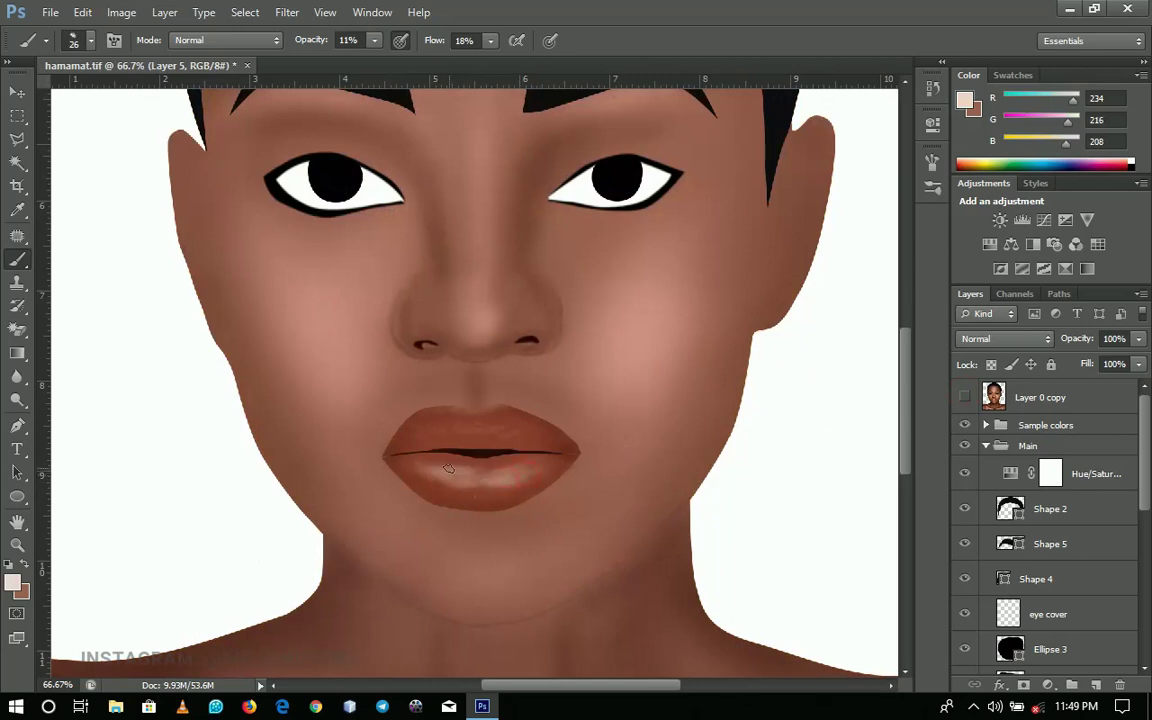
pyautogui.moveTo(425, 432)
pyautogui.mouseDown()
pyautogui.moveTo(465, 425)
pyautogui.moveTo(425, 423)
pyautogui.mouseUp()
pyautogui.moveTo(527, 442); pyautogui.dragTo(489, 433)
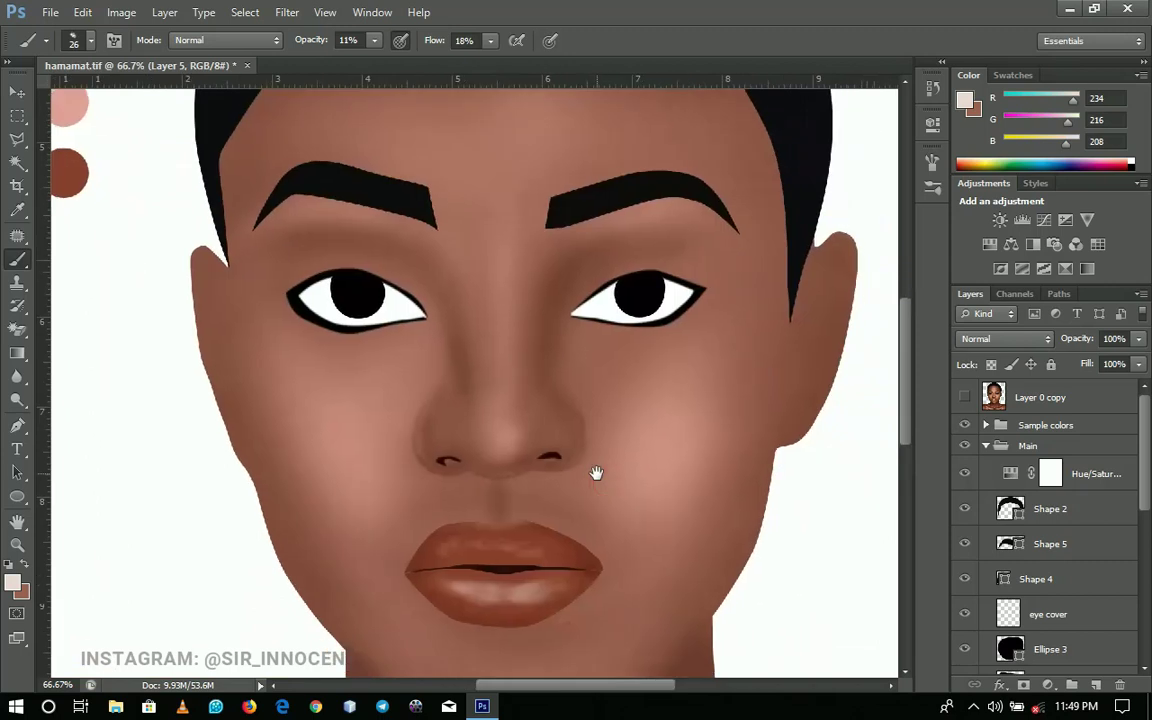
# Move on to the eyes and select the eye cover layer from the layers under the eye outline
pyautogui.moveTo(581, 378); pyautogui.dragTo(584, 548)
pyautogui.press('z')
pyautogui.click(485, 557)
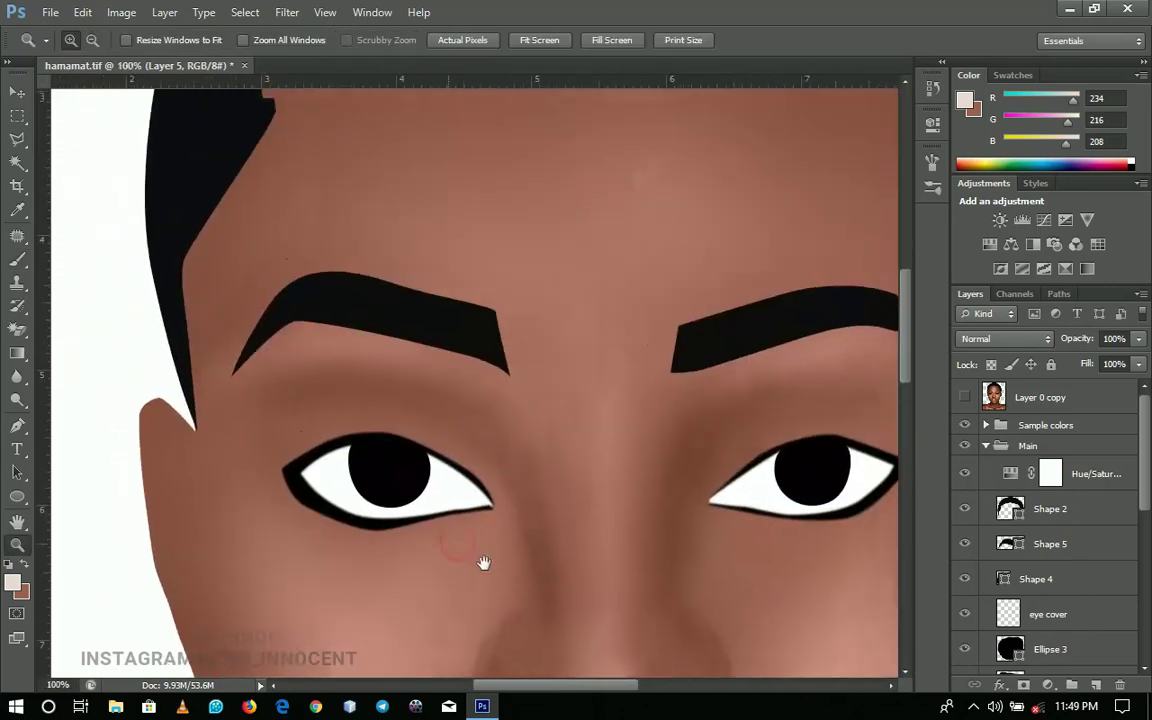
pyautogui.press('v')
pyautogui.rightClick(368, 529)
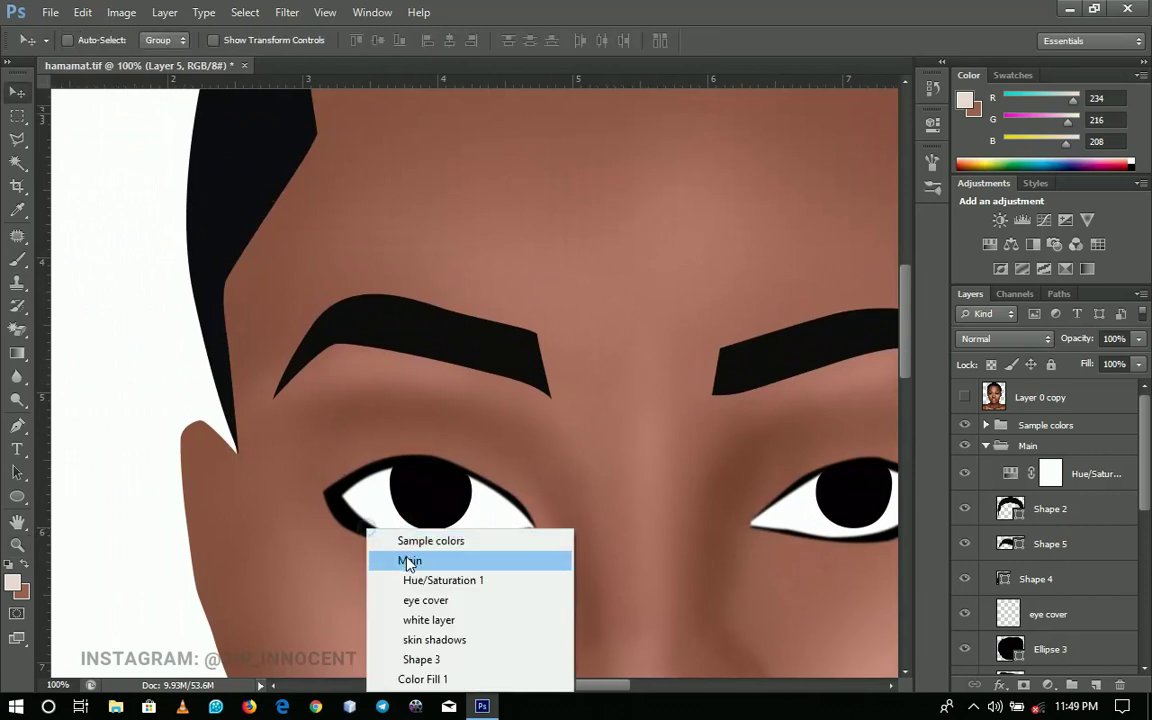
pyautogui.click(411, 600)
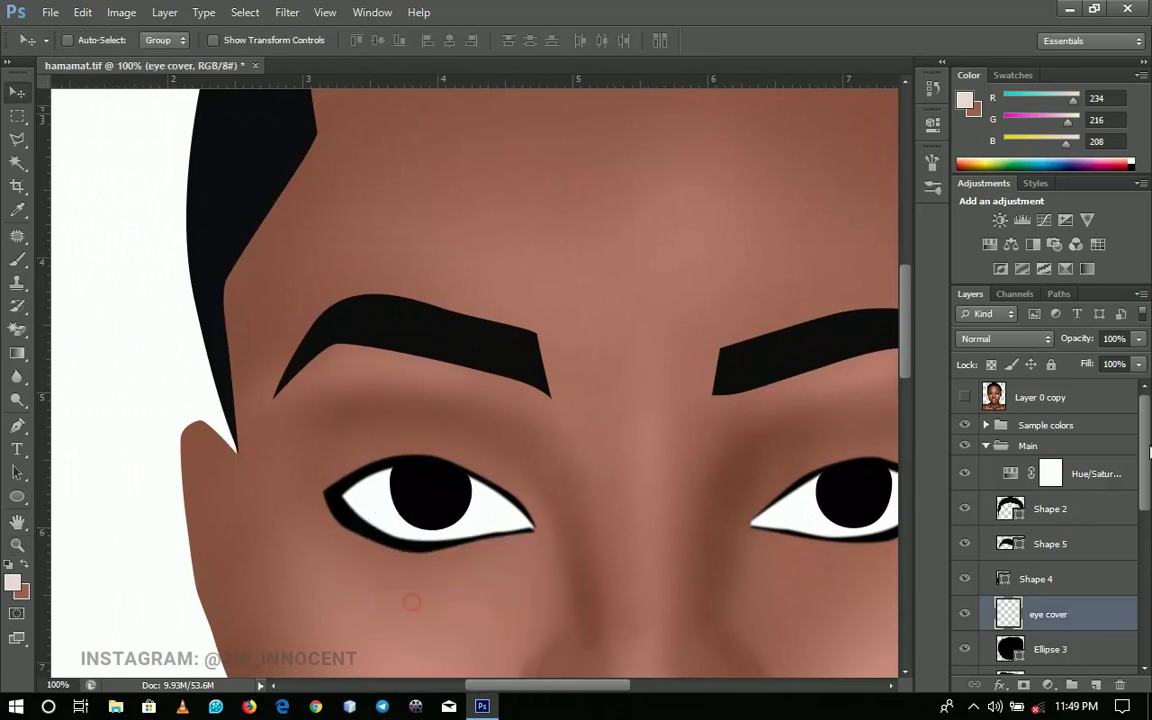
# Check the eyes against the reference photo, hide it again and add a new layer above Ellipse 3 for painting
pyautogui.click(964, 397)
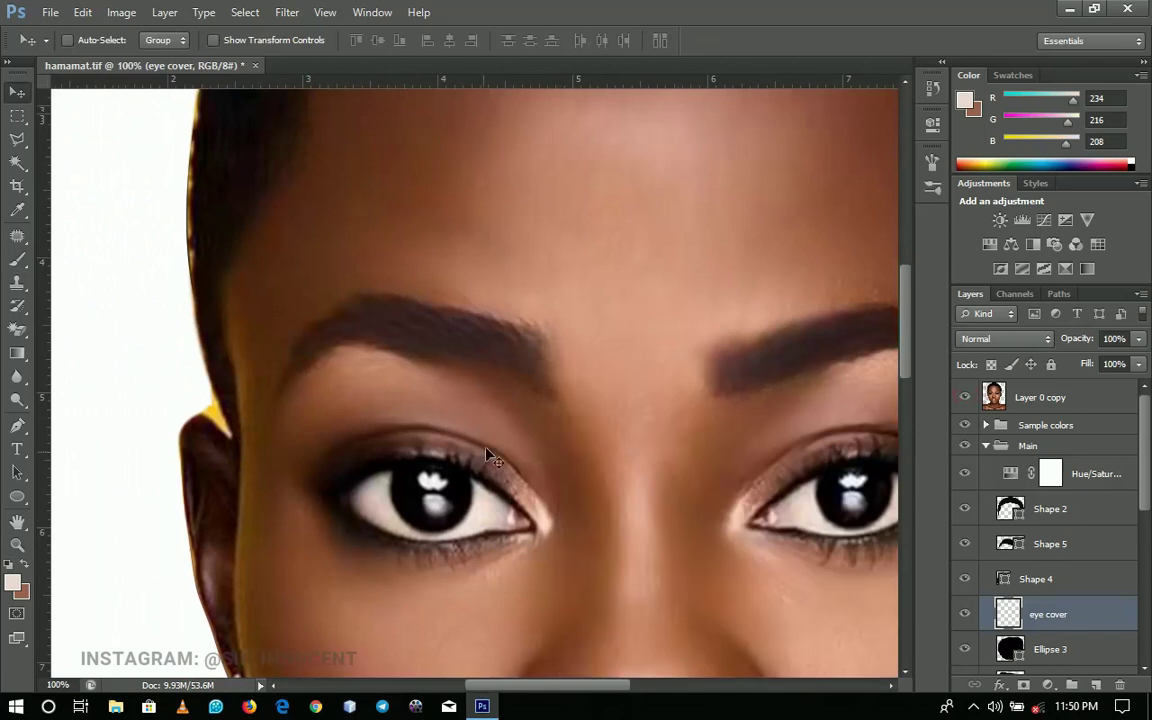
pyautogui.click(964, 397)
pyautogui.moveTo(711, 426); pyautogui.dragTo(730, 485)
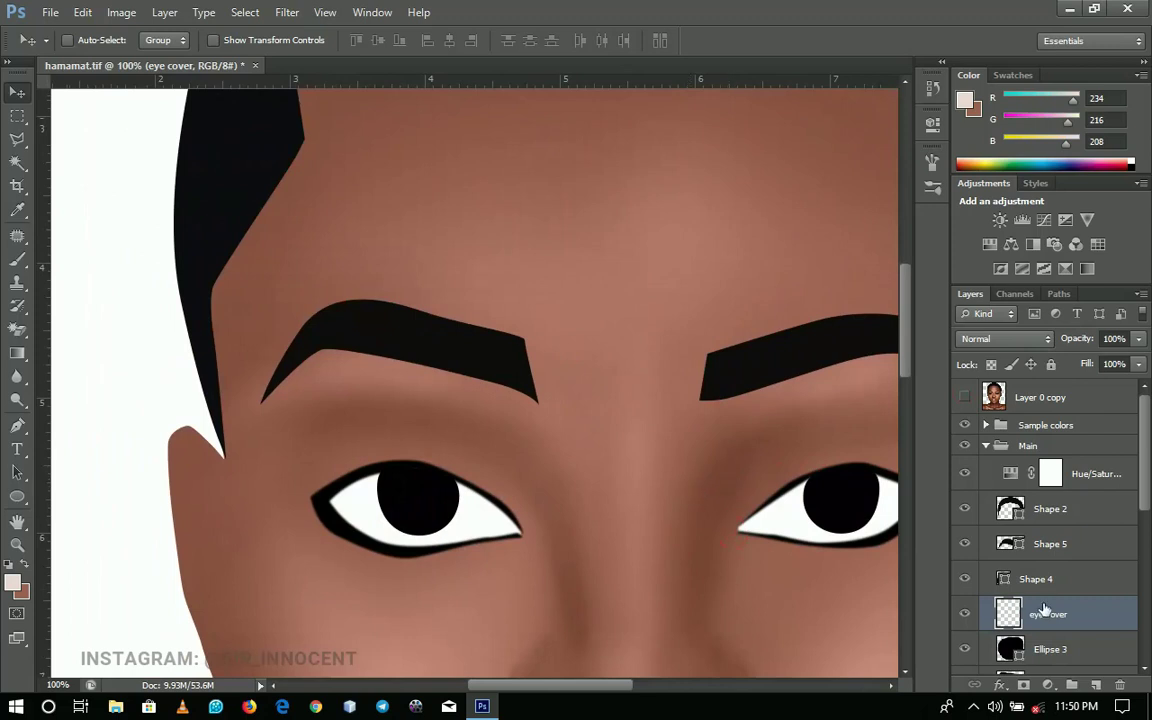
pyautogui.click(1044, 648)
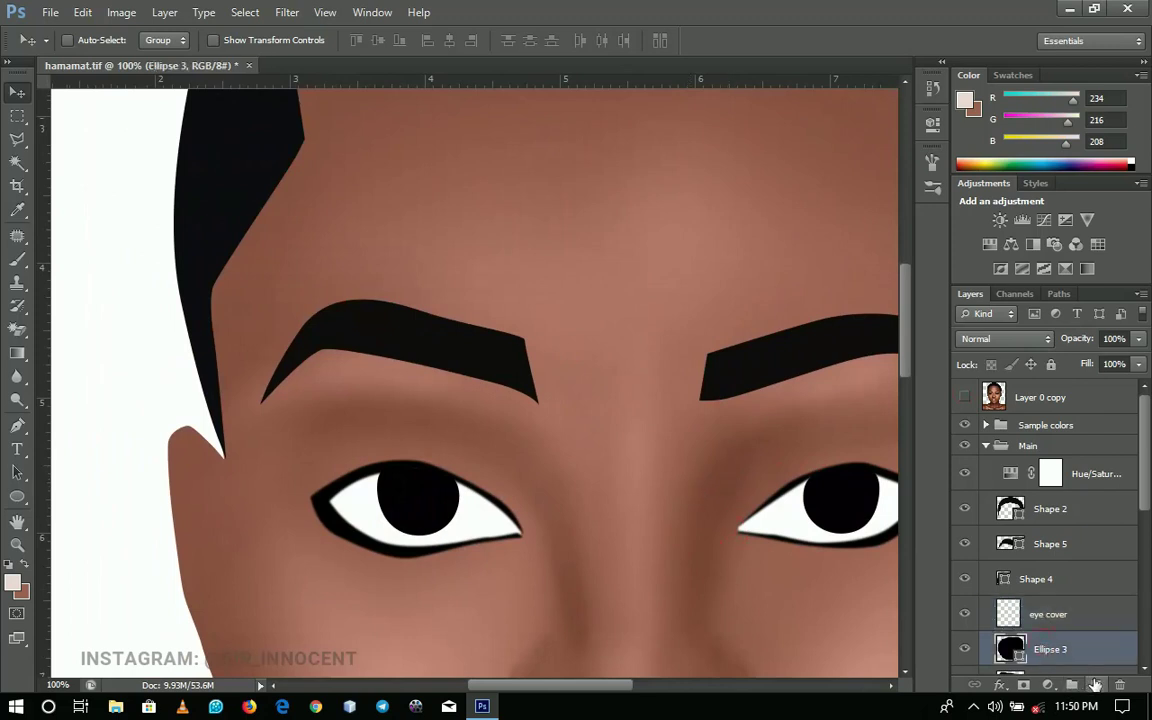
pyautogui.click(1097, 685)
pyautogui.press('b')
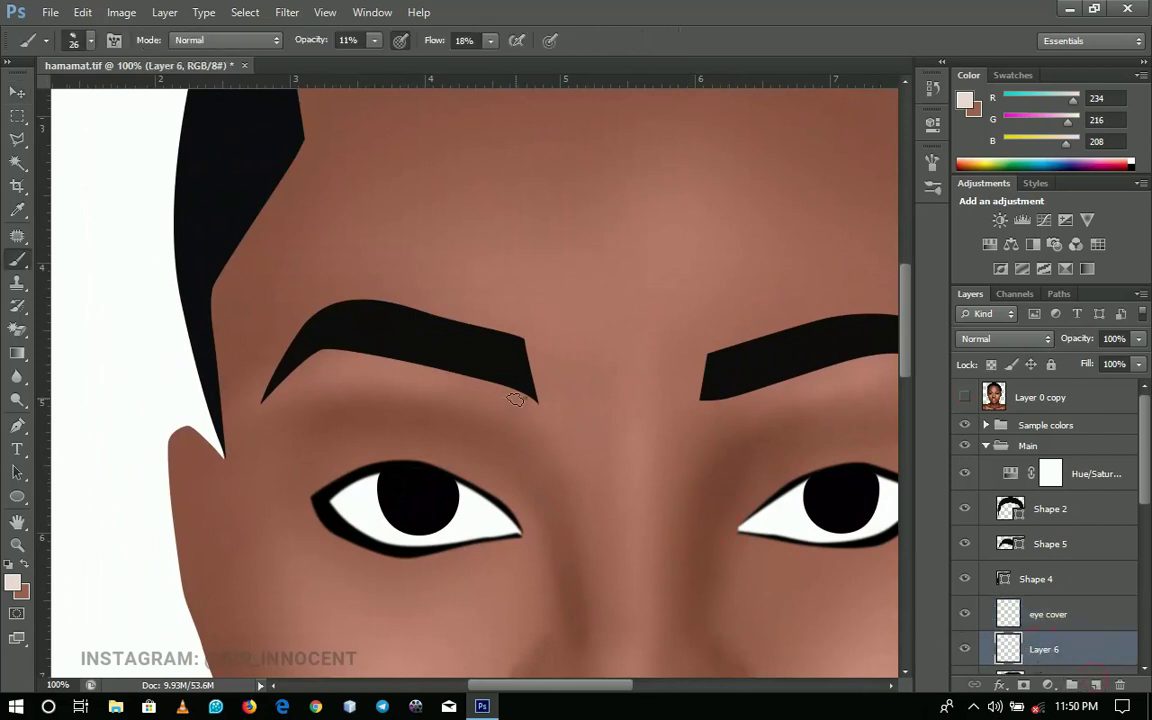
# Choose the 1344 px upper-eyelash brush tip and reduce its size to 226 px to fit the eye
pyautogui.rightClick(465, 355)
pyautogui.moveTo(711, 545); pyautogui.dragTo(714, 566)
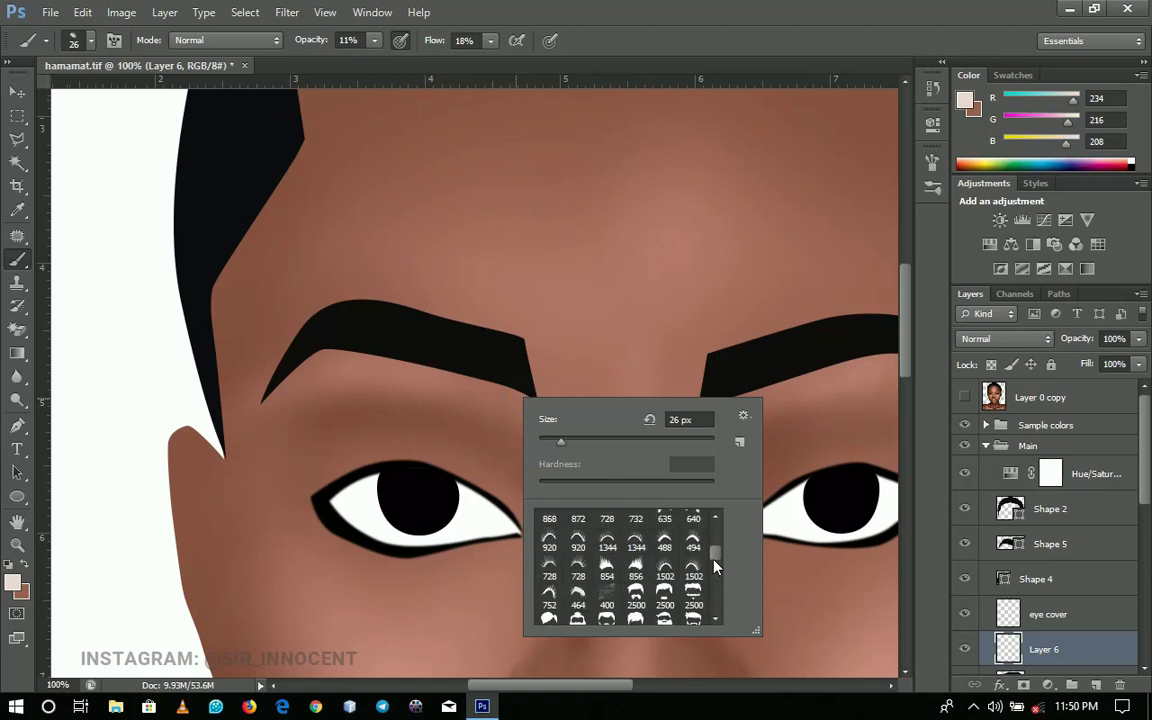
pyautogui.click(636, 540)
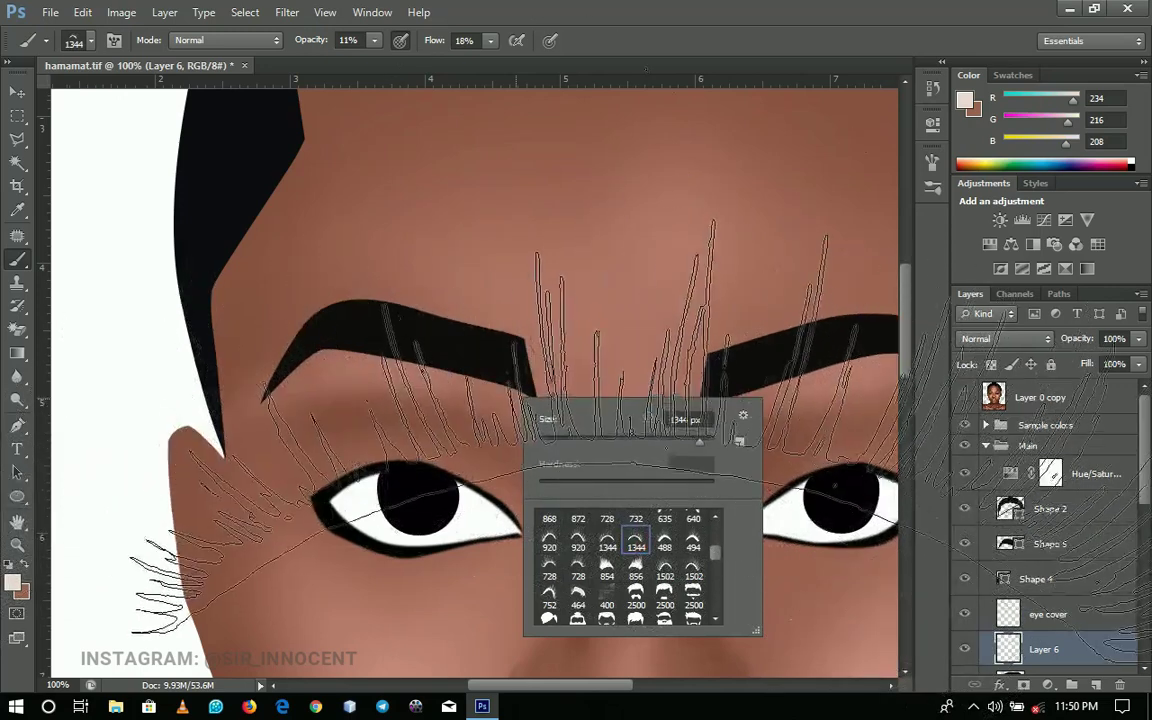
pyautogui.click(620, 437)
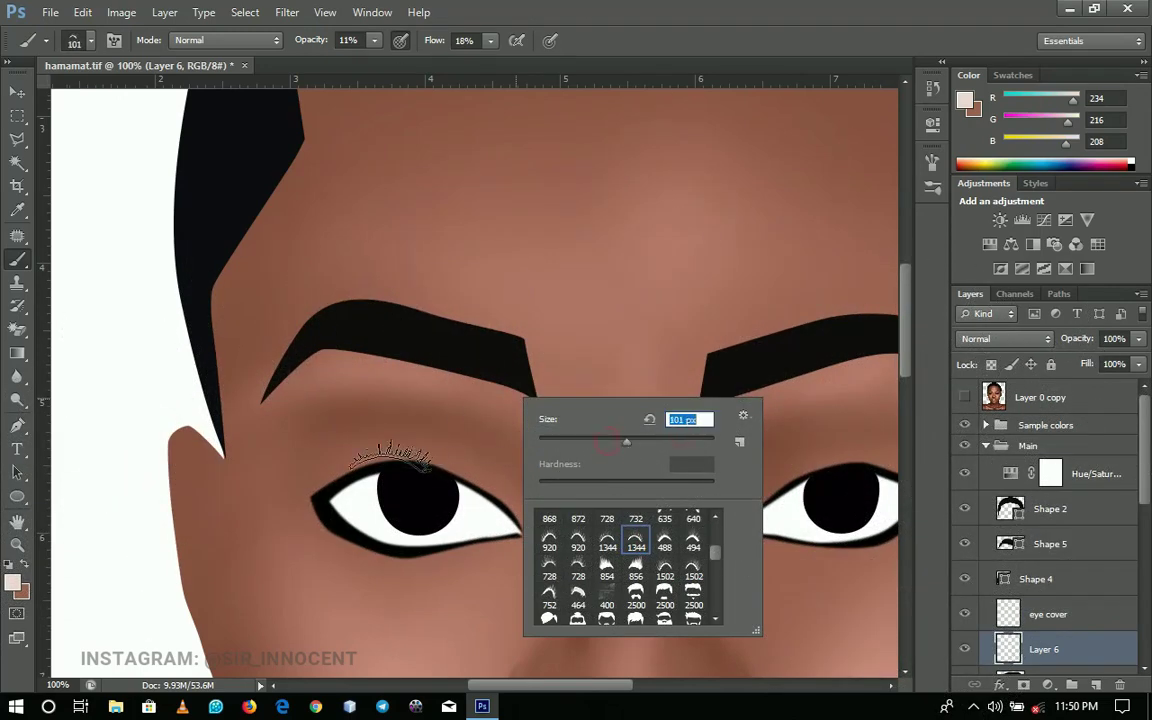
pyautogui.moveTo(644, 450); pyautogui.dragTo(658, 450)
pyautogui.moveTo(681, 442); pyautogui.dragTo(664, 442)
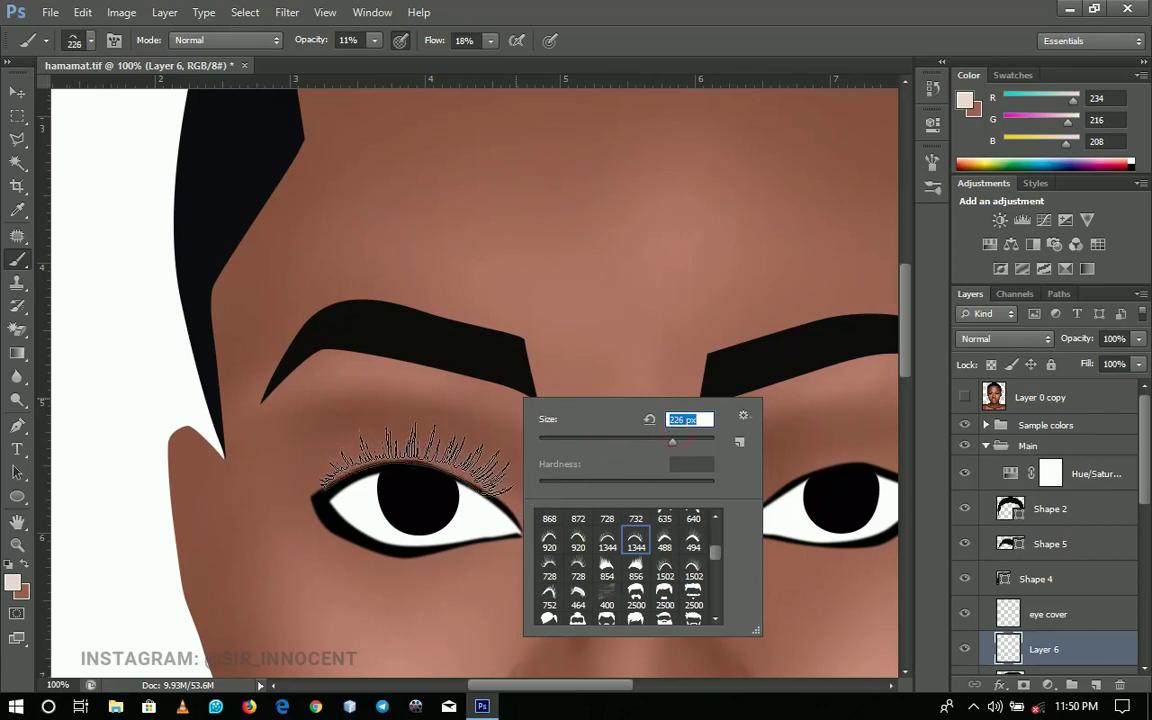
# Sample near-black (RGB 2, 2, 2) from the eye outline and raise brush opacity and flow to 100%
pyautogui.click(14, 584)
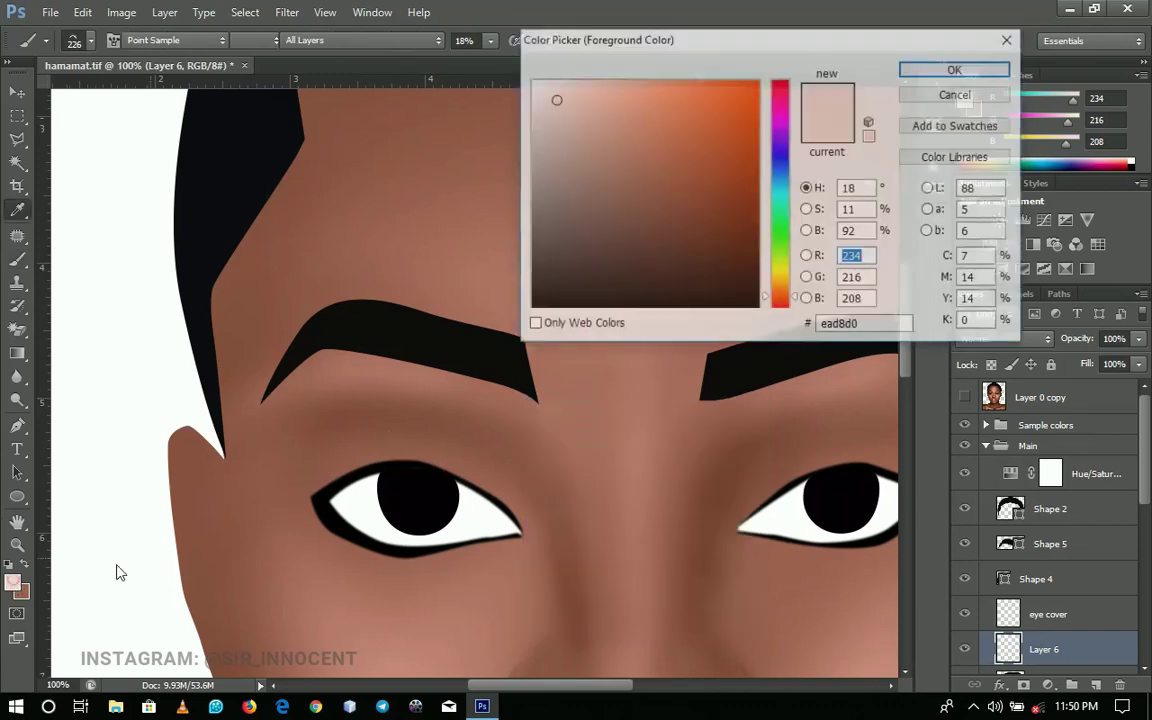
pyautogui.click(358, 486)
pyautogui.click(936, 70)
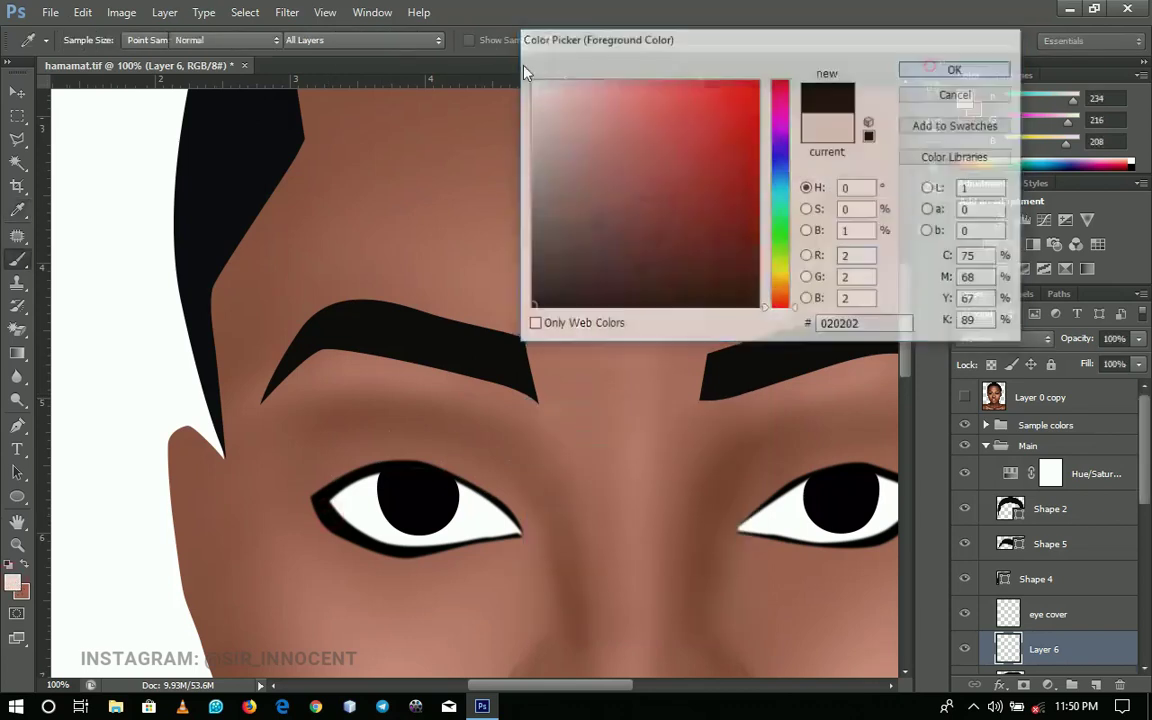
pyautogui.click(372, 41)
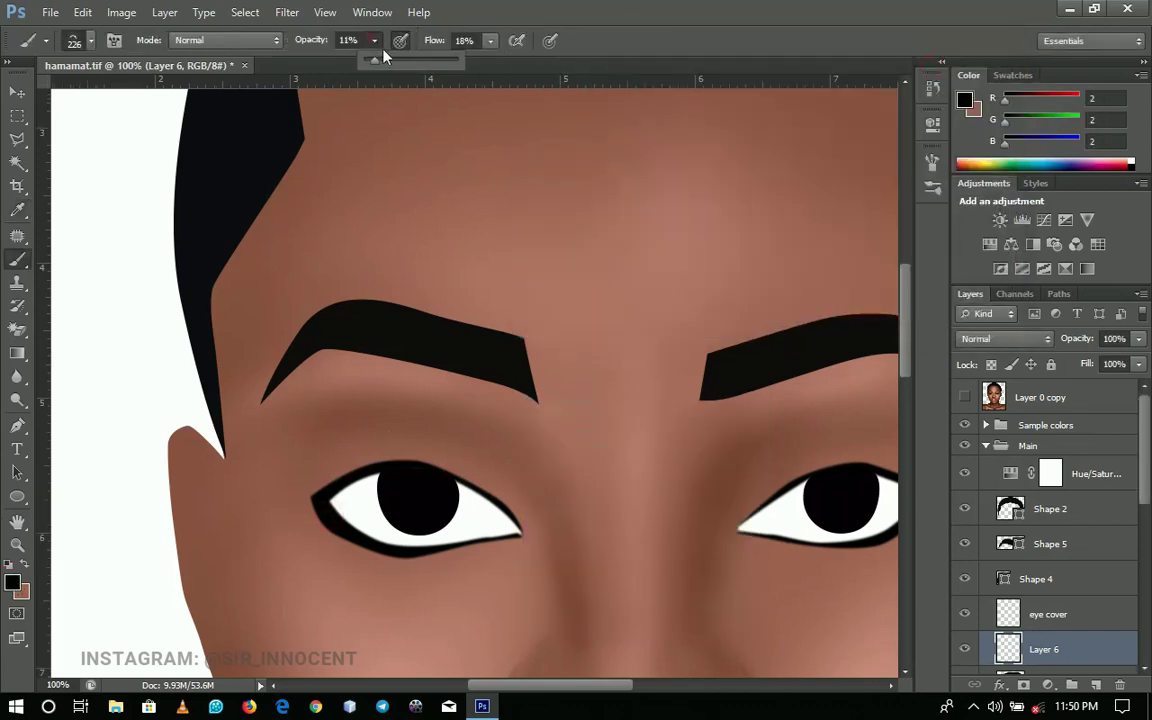
pyautogui.moveTo(422, 66); pyautogui.dragTo(458, 66)
pyautogui.click(491, 41)
pyautogui.click(572, 62)
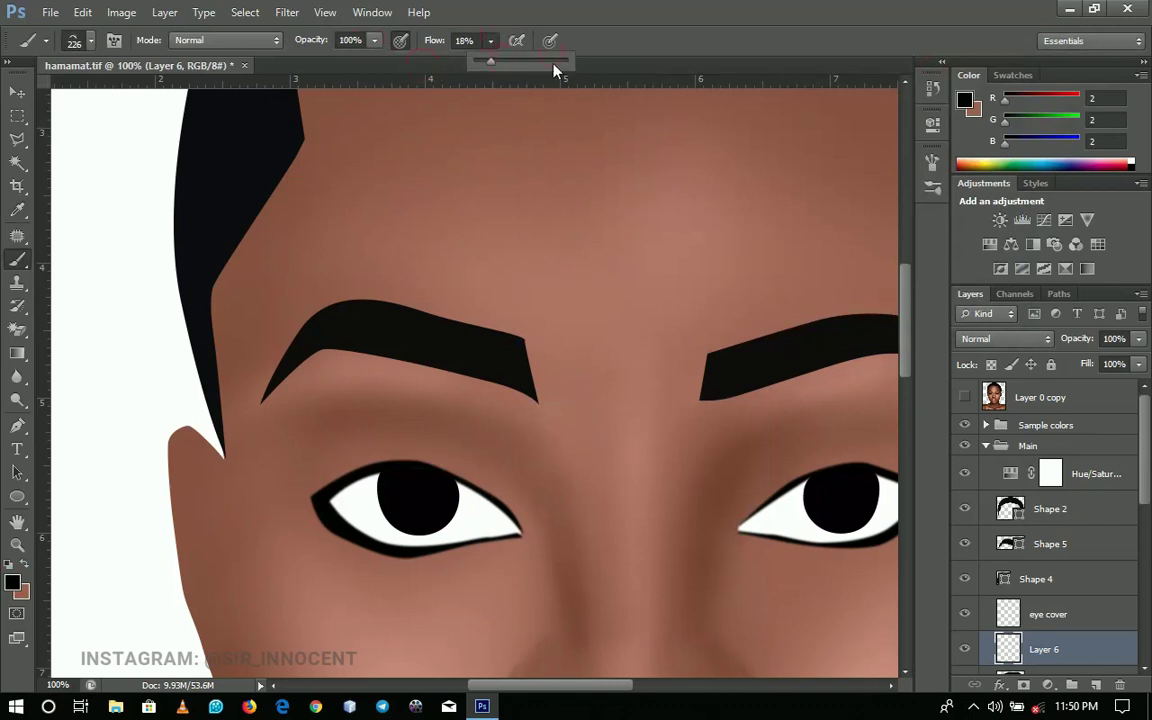
# Try stamping lashes above the left eye at 100% flow and at 63% flow
pyautogui.click(420, 412)
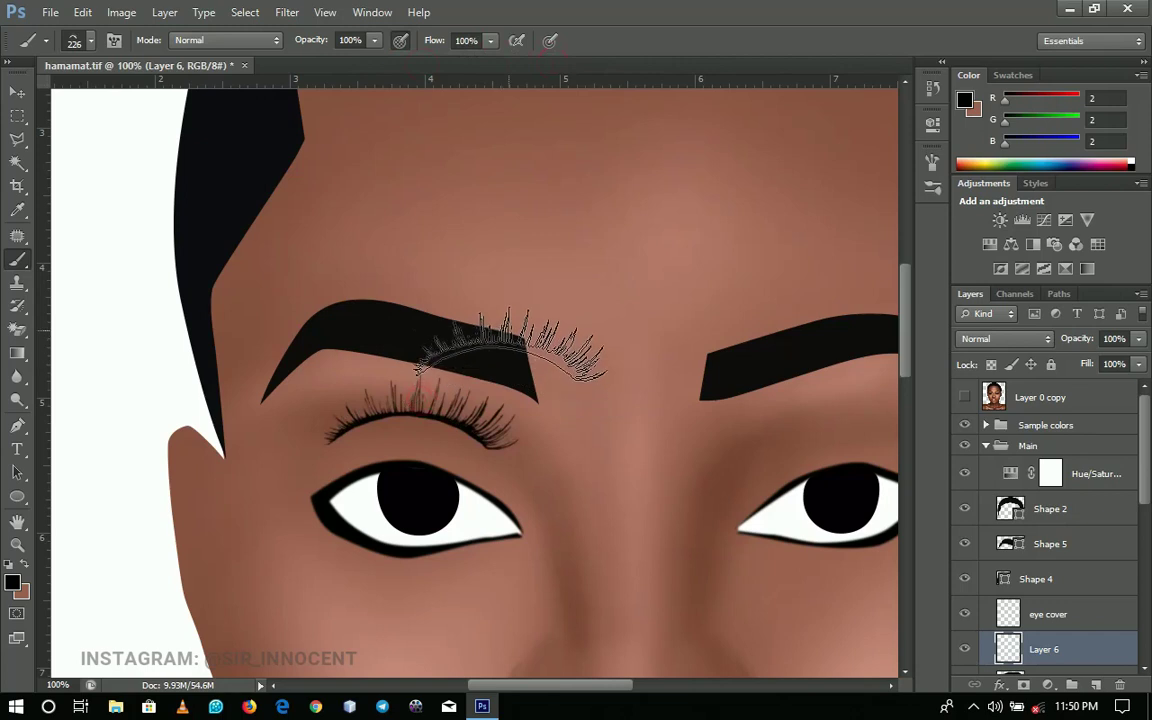
pyautogui.hotkey('ctrl', 'z')
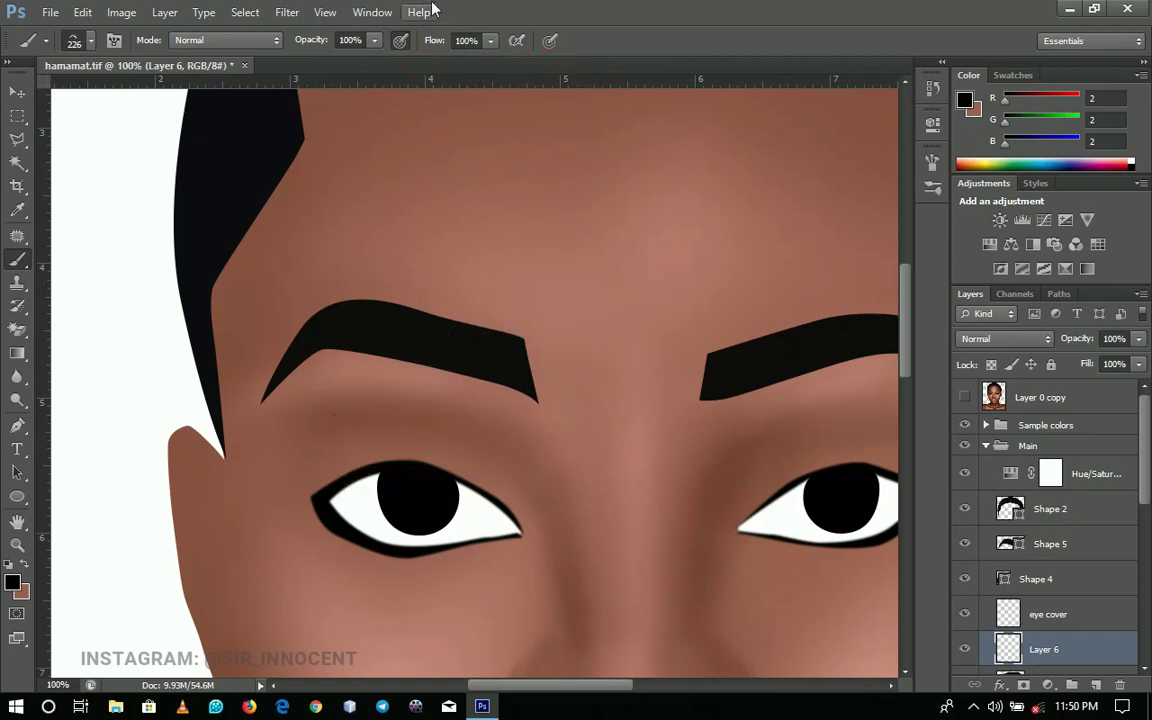
pyautogui.click(491, 41)
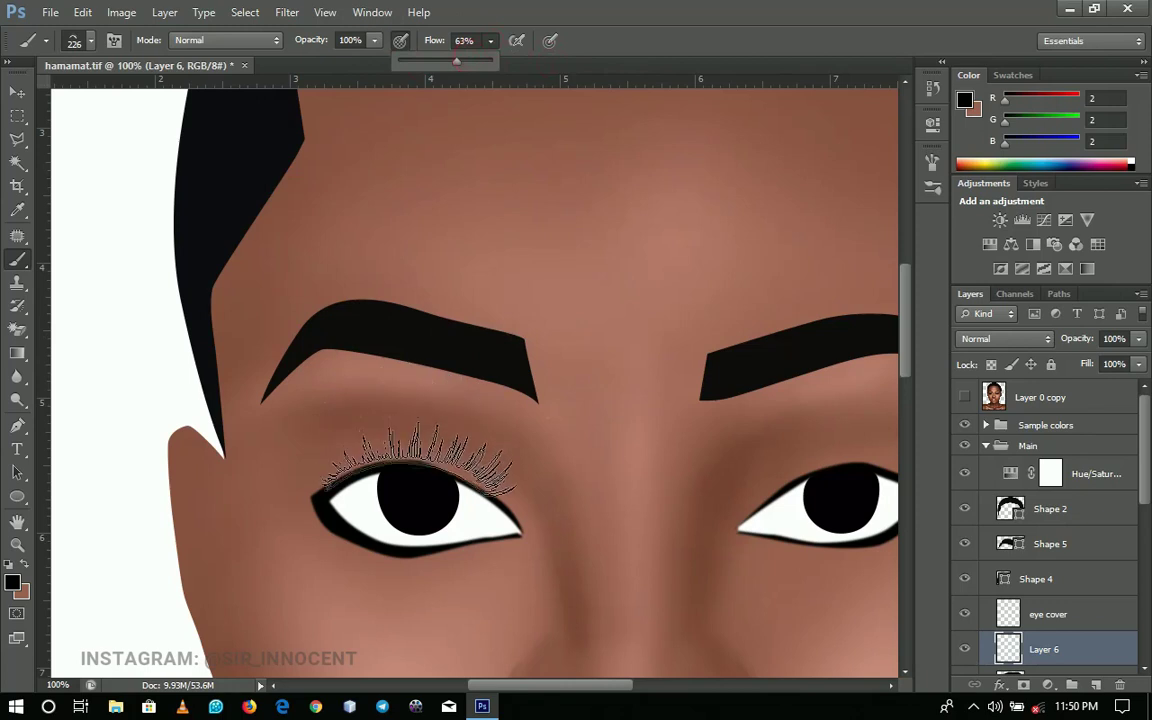
pyautogui.click(418, 459)
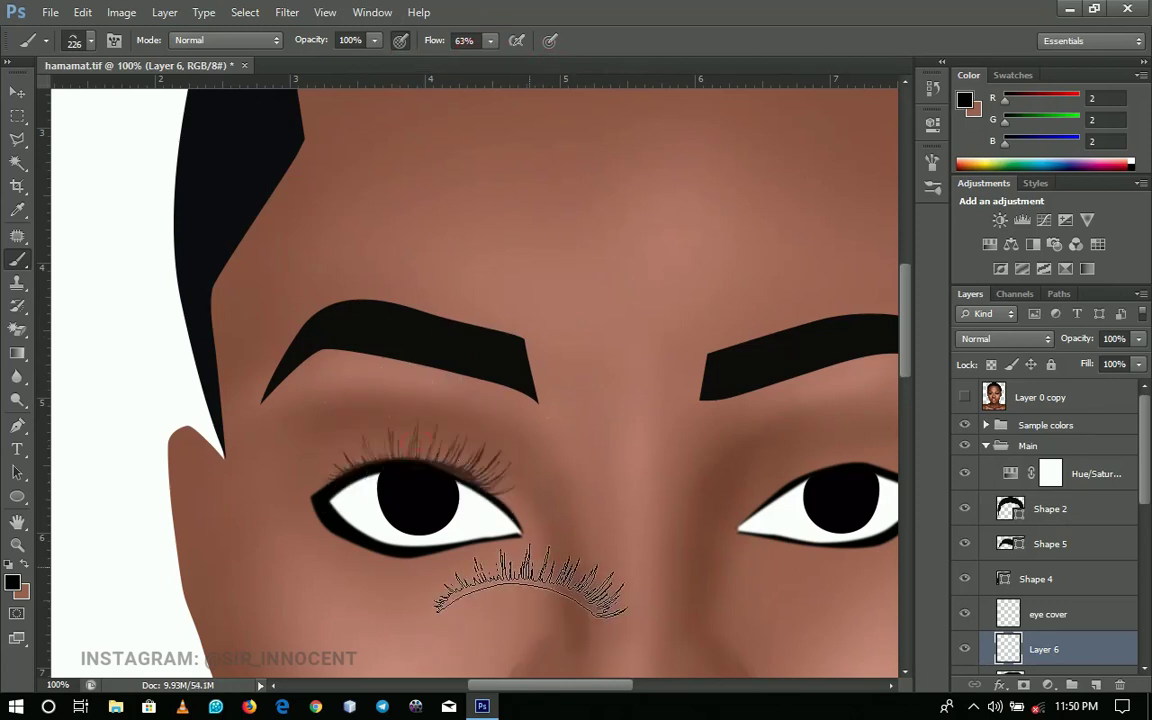
pyautogui.hotkey('ctrl', 'z')
# Set the brush flow to 100%, stamp the lashes along the left eye's upper lid and compare them with the reference photo
pyautogui.click(491, 41)
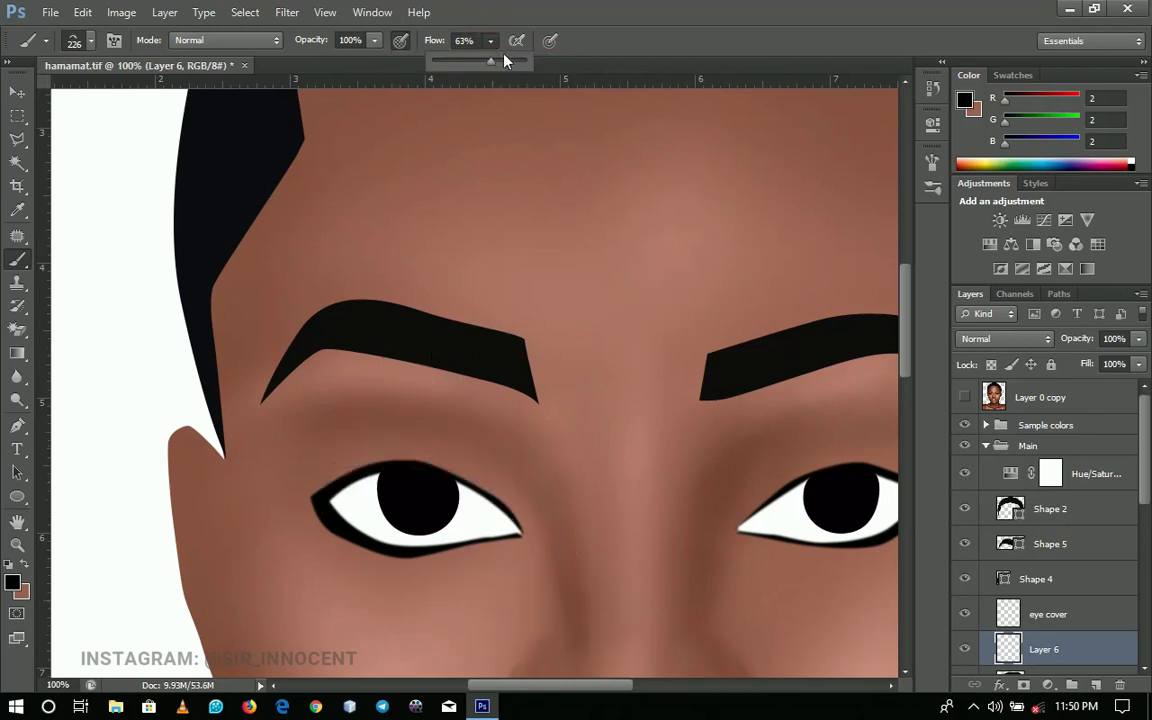
pyautogui.click(415, 463)
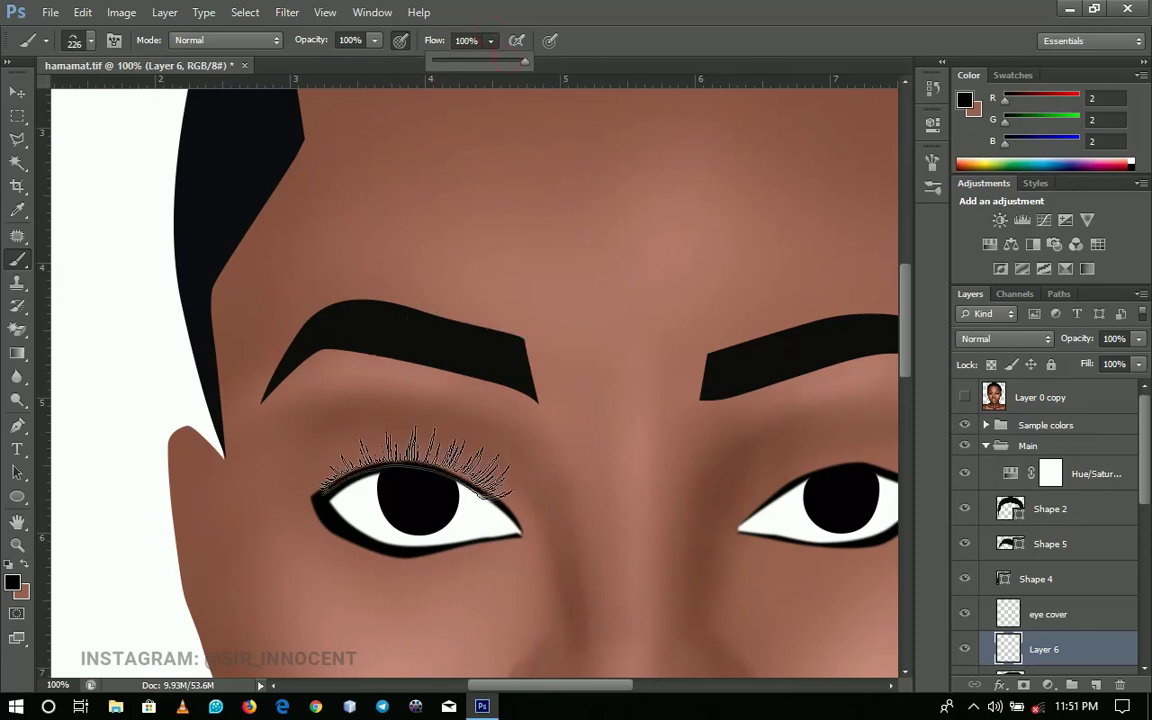
pyautogui.click(415, 463)
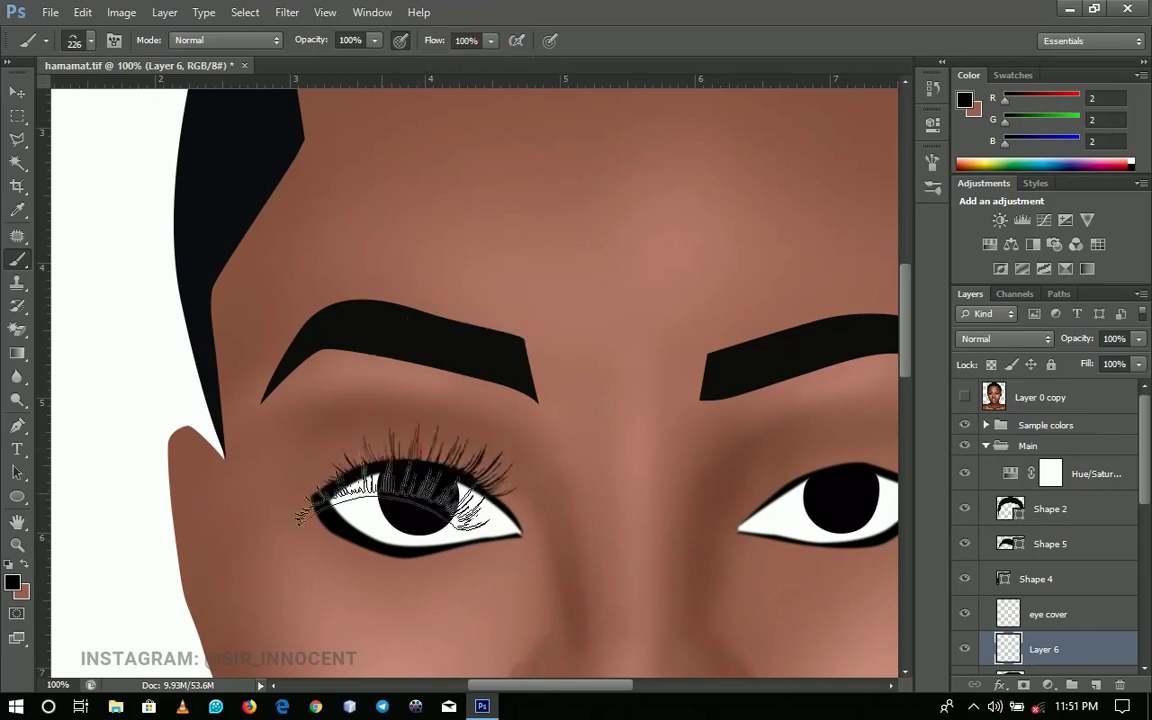
pyautogui.press('z')
pyautogui.keyDown('alt'); pyautogui.click(473, 448); pyautogui.keyUp('alt')
pyautogui.keyDown('alt'); pyautogui.click(473, 448); pyautogui.keyUp('alt')
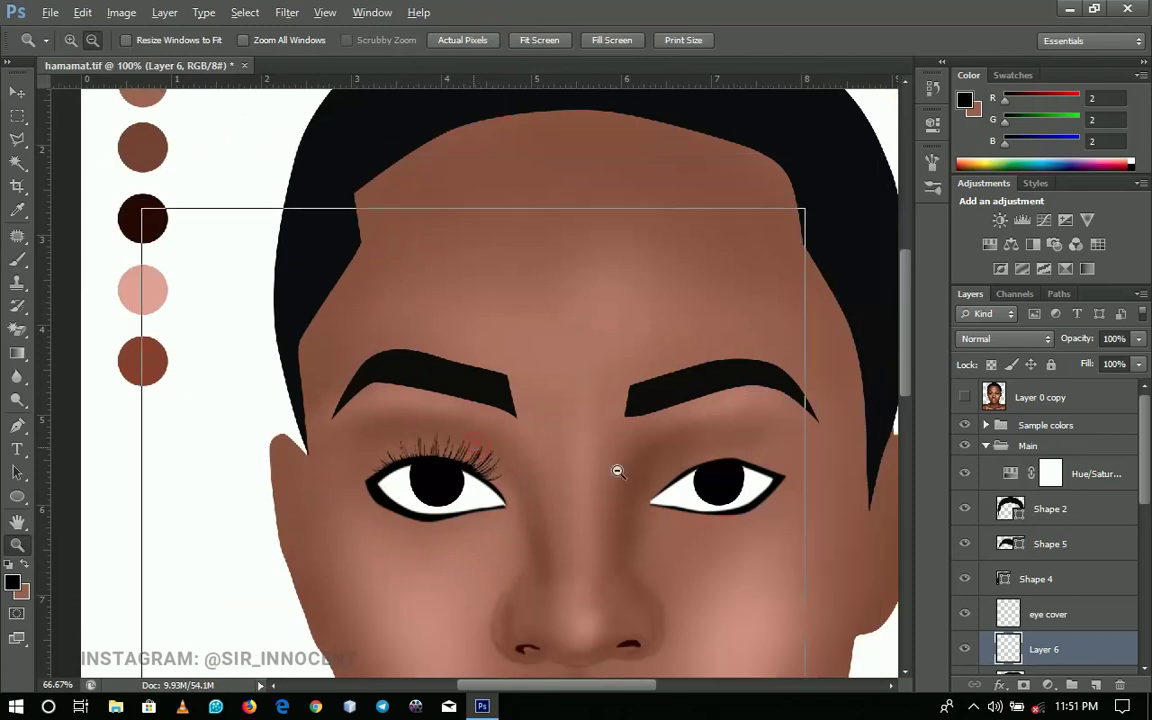
pyautogui.press('b')
pyautogui.click(968, 398)
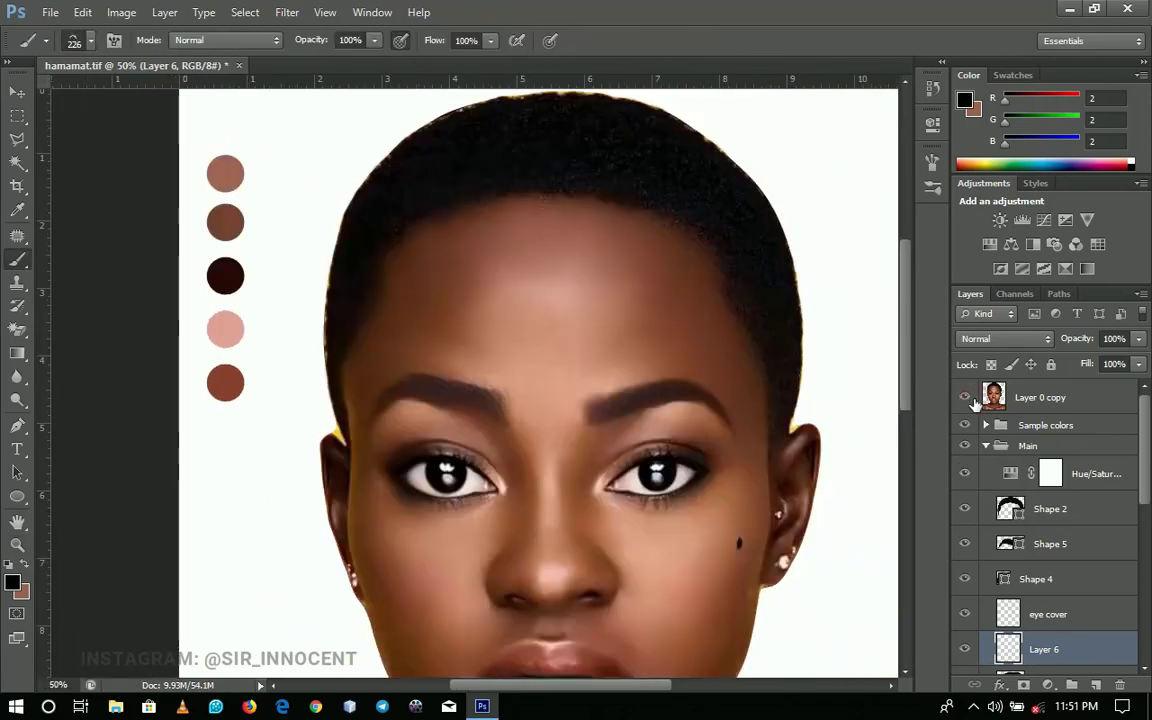
pyautogui.click(970, 399)
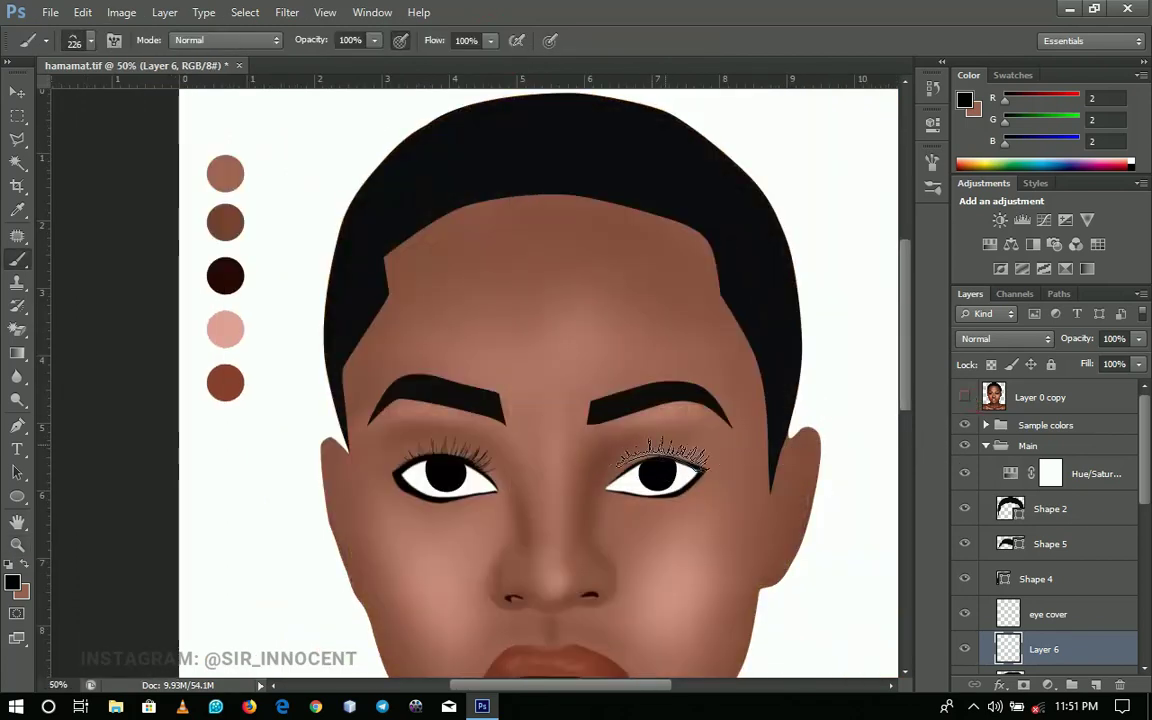
# Try stamping lashes above the right eye on the same layer as the left lashes
pyautogui.moveTo(665, 470); pyautogui.dragTo(575, 415)
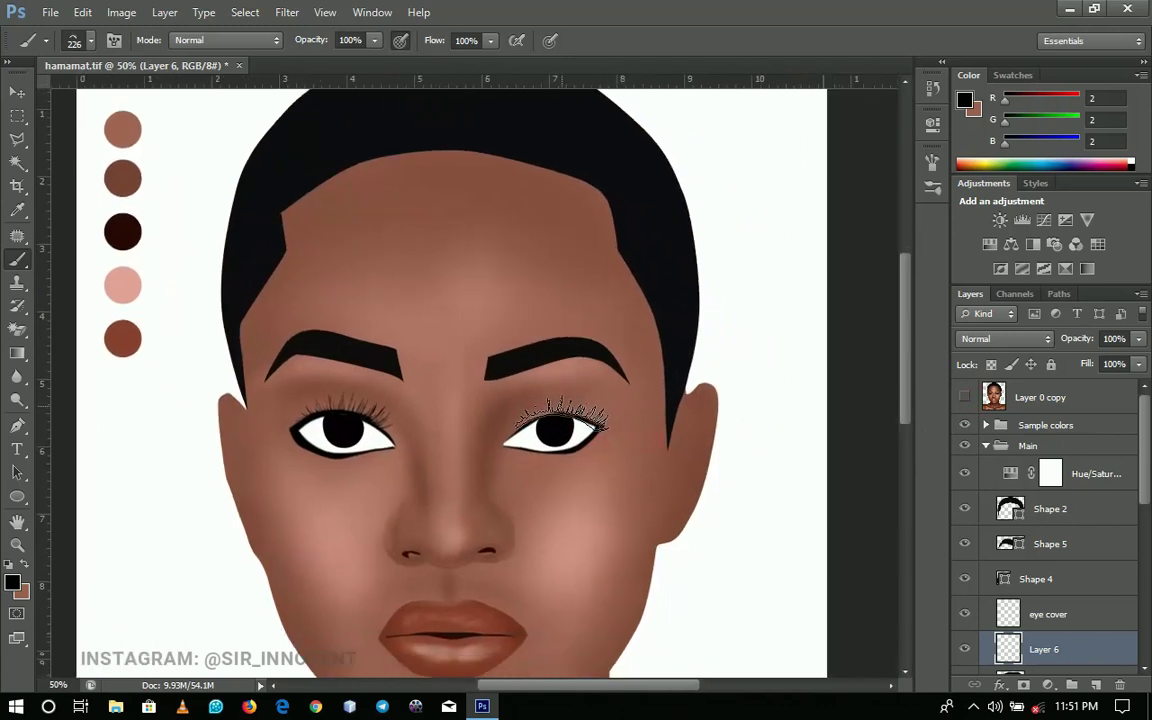
pyautogui.click(561, 416)
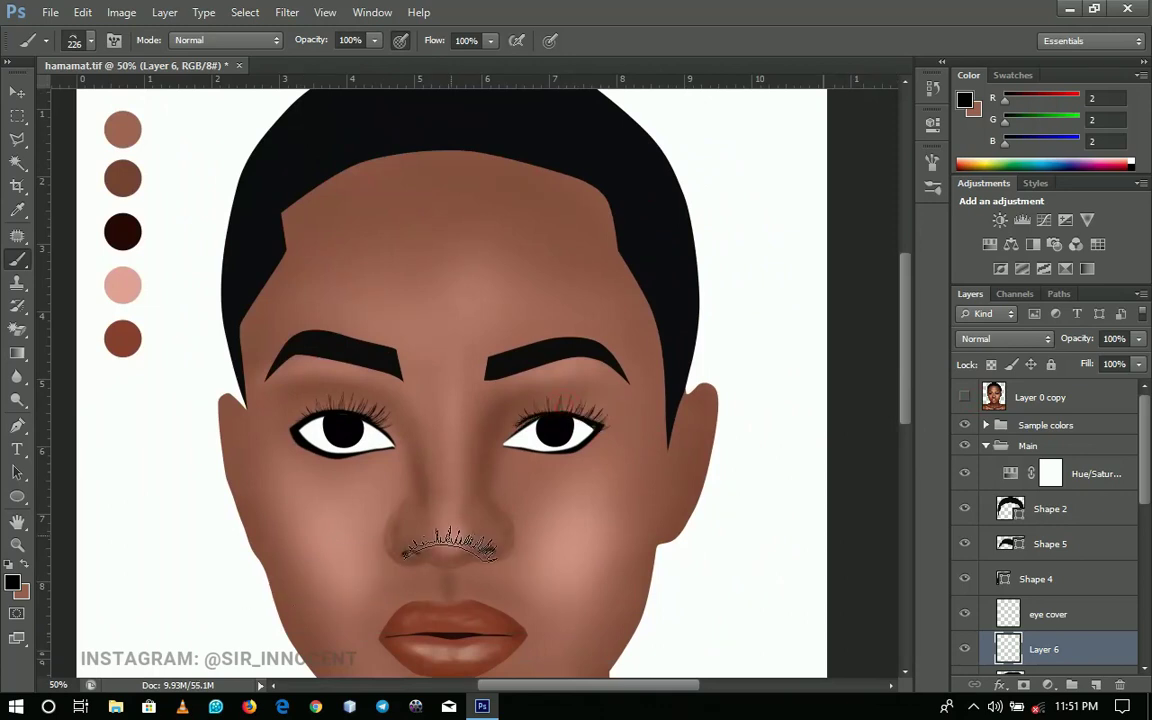
pyautogui.hotkey('ctrl', 'z')
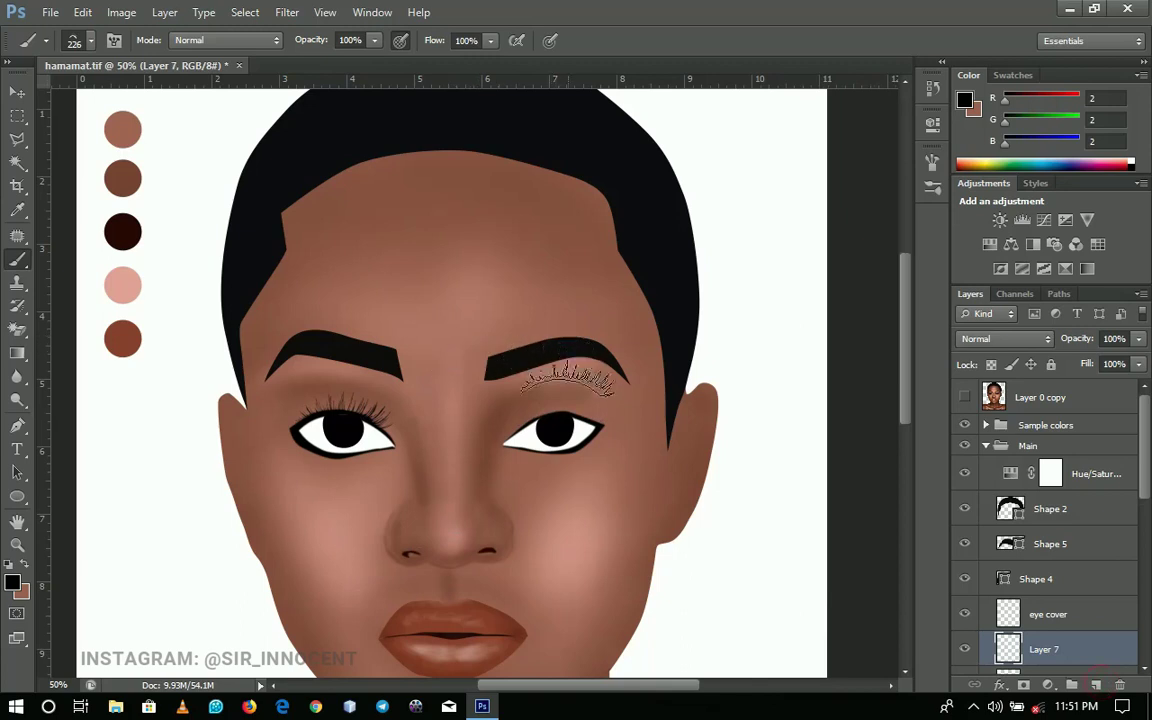
# Add a separate layer and stamp the 226 px lashes along the right eye's upper lid
pyautogui.click(558, 412)
pyautogui.press('z')
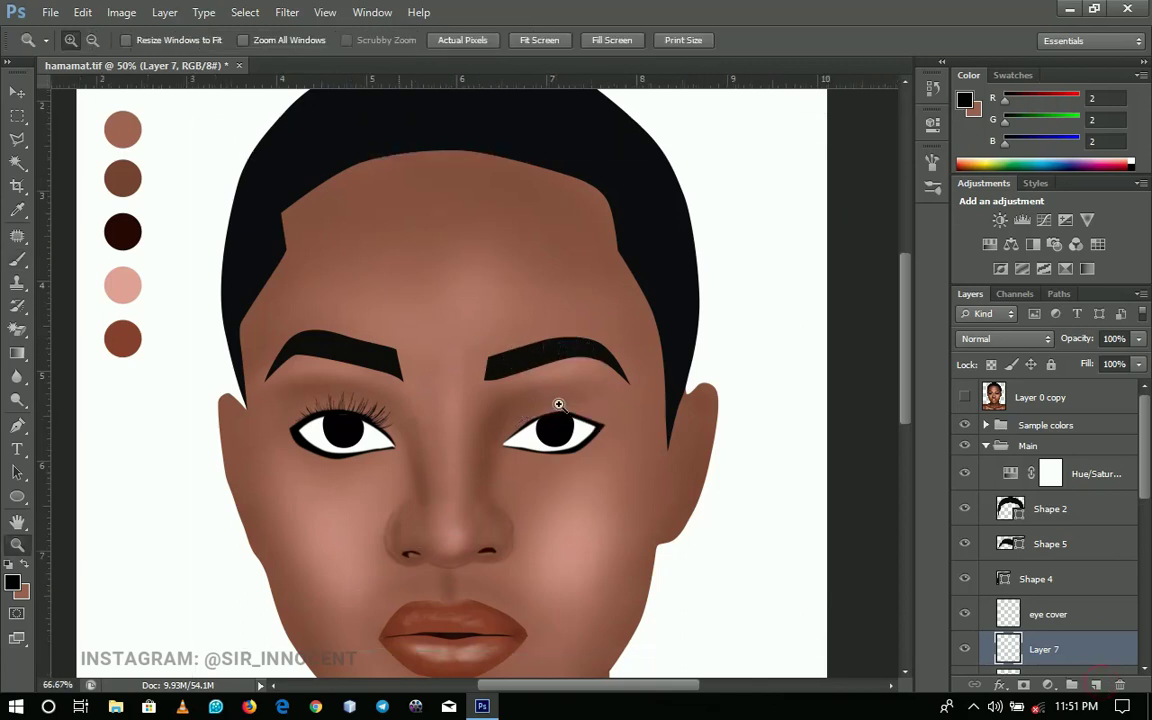
pyautogui.click(558, 406)
pyautogui.hotkey('ctrl', '-')
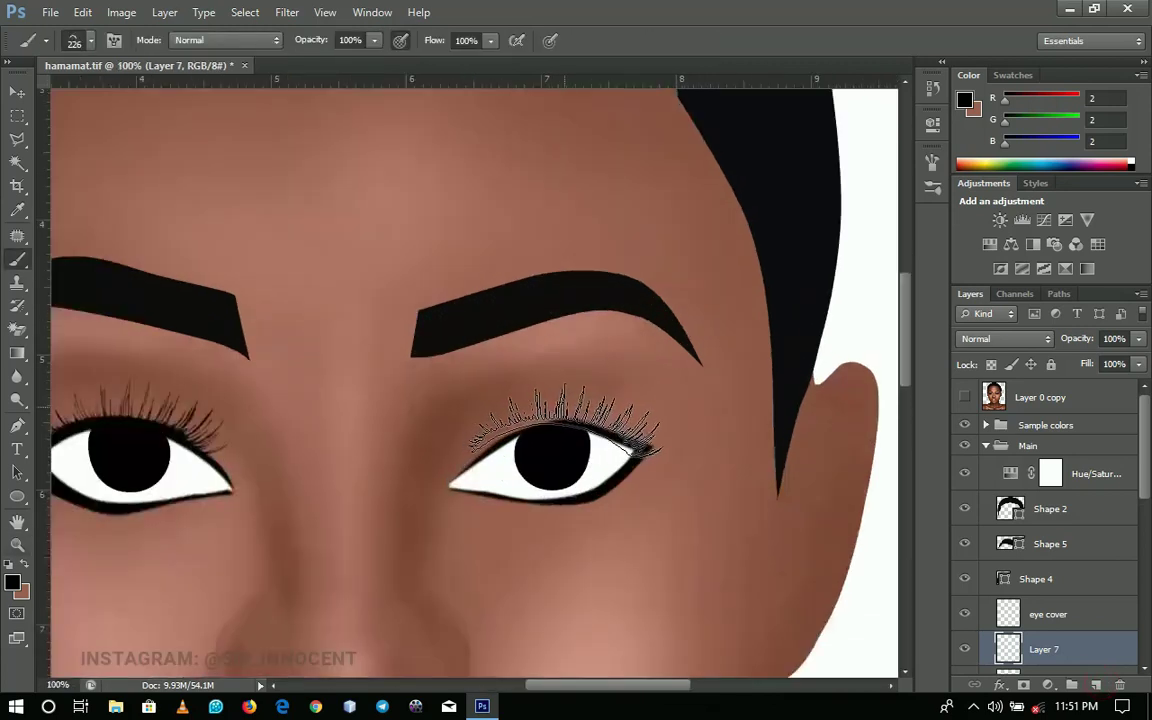
pyautogui.hotkey('ctrl', '+')
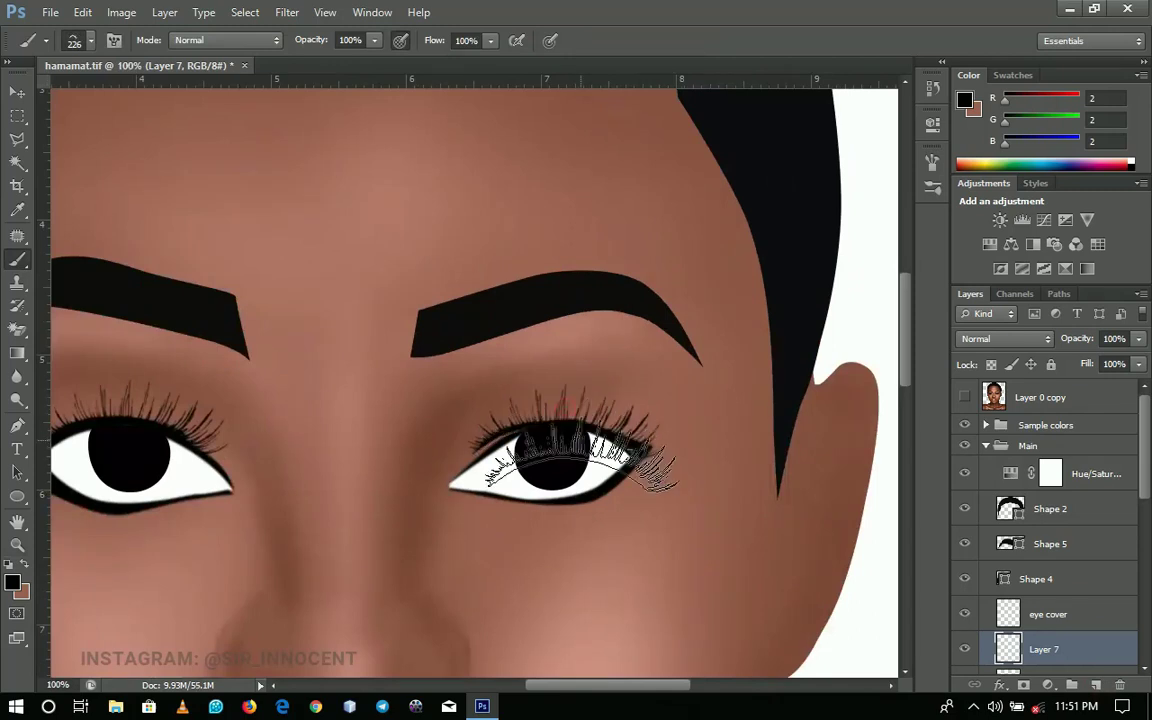
# Rotate the right eye's lashes by -6.39° to follow the upper lid
pyautogui.hotkey('ctrl', 't')
pyautogui.moveTo(697, 420); pyautogui.dragTo(712, 399)
pyautogui.press('Return')
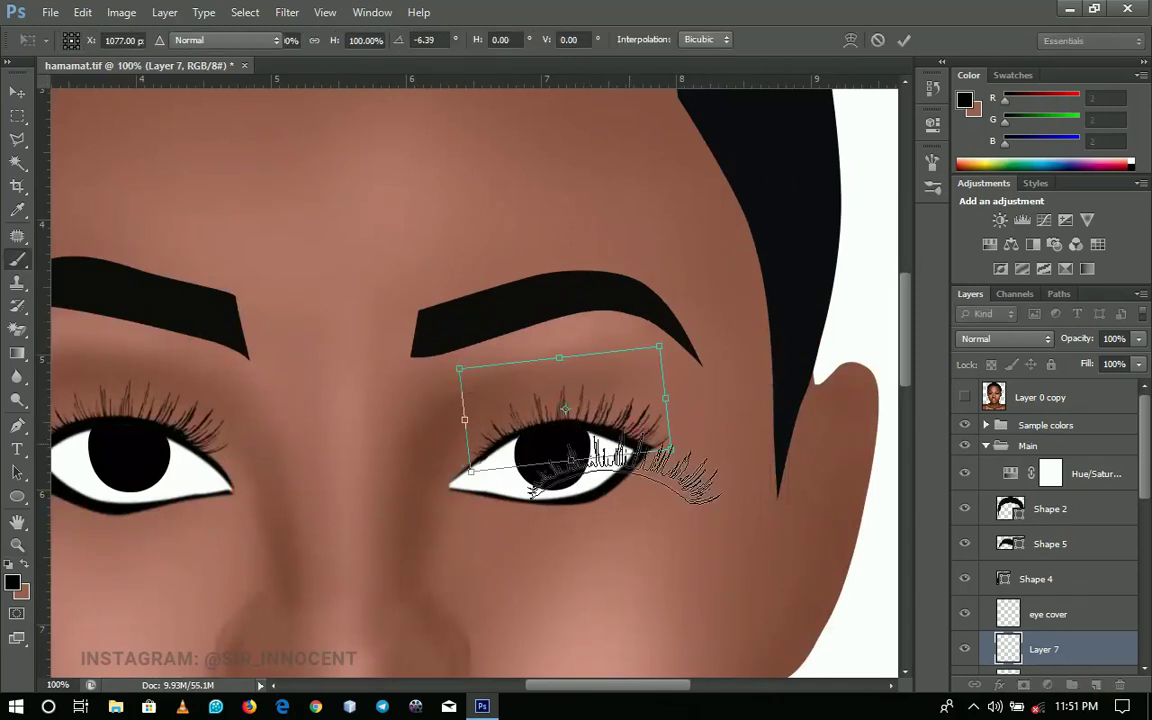
# Review the lashes on the whole portrait and compare the left eye closely with the reference photo
pyautogui.press('z')
pyautogui.keyDown('alt'); pyautogui.click(609, 445); pyautogui.keyUp('alt')
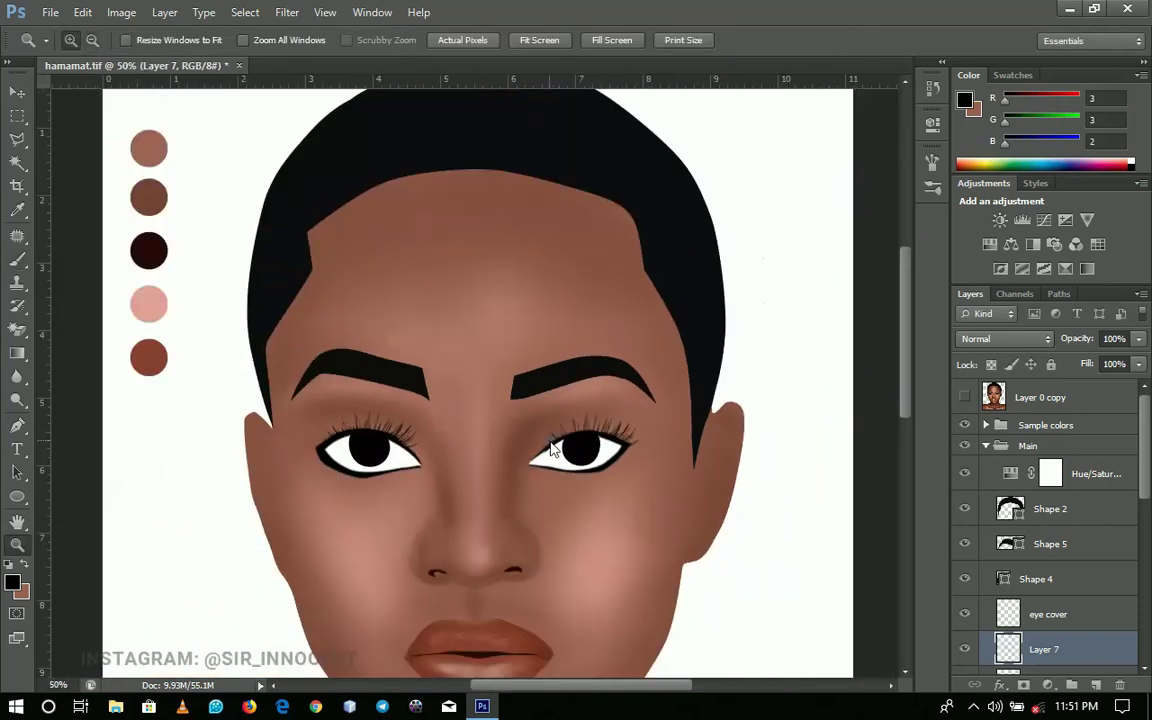
pyautogui.rightClick(550, 442)
pyautogui.click(590, 452)
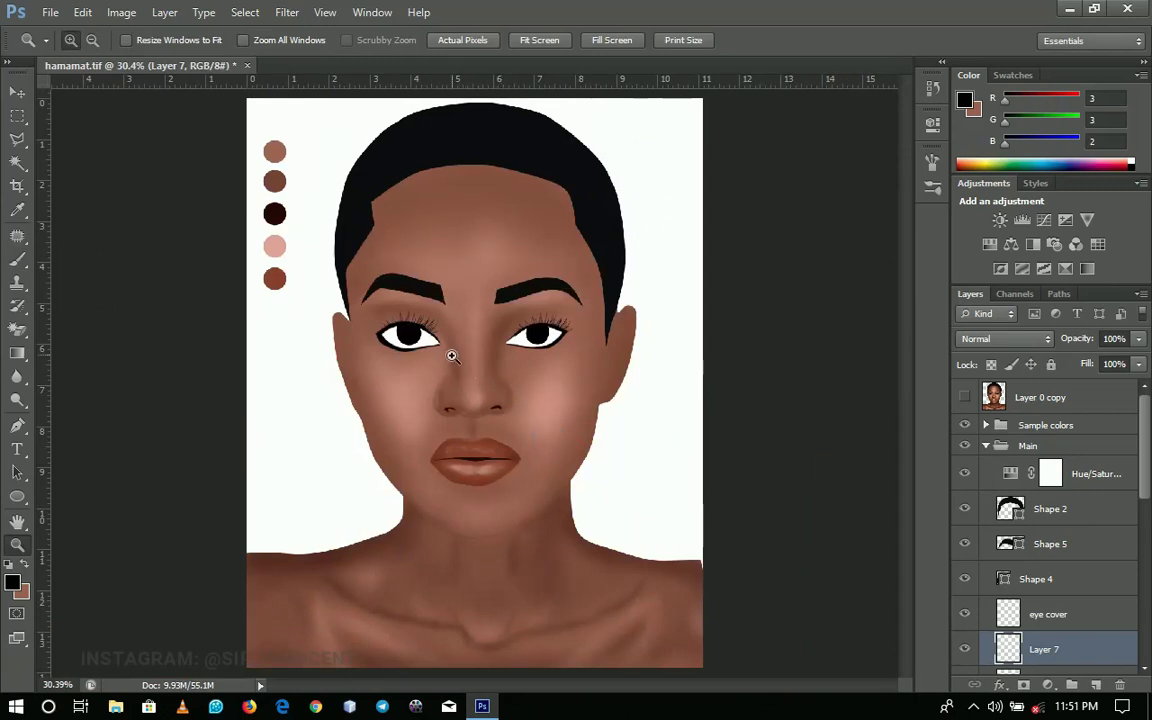
pyautogui.moveTo(452, 354); pyautogui.dragTo(509, 442)
pyautogui.click(509, 442)
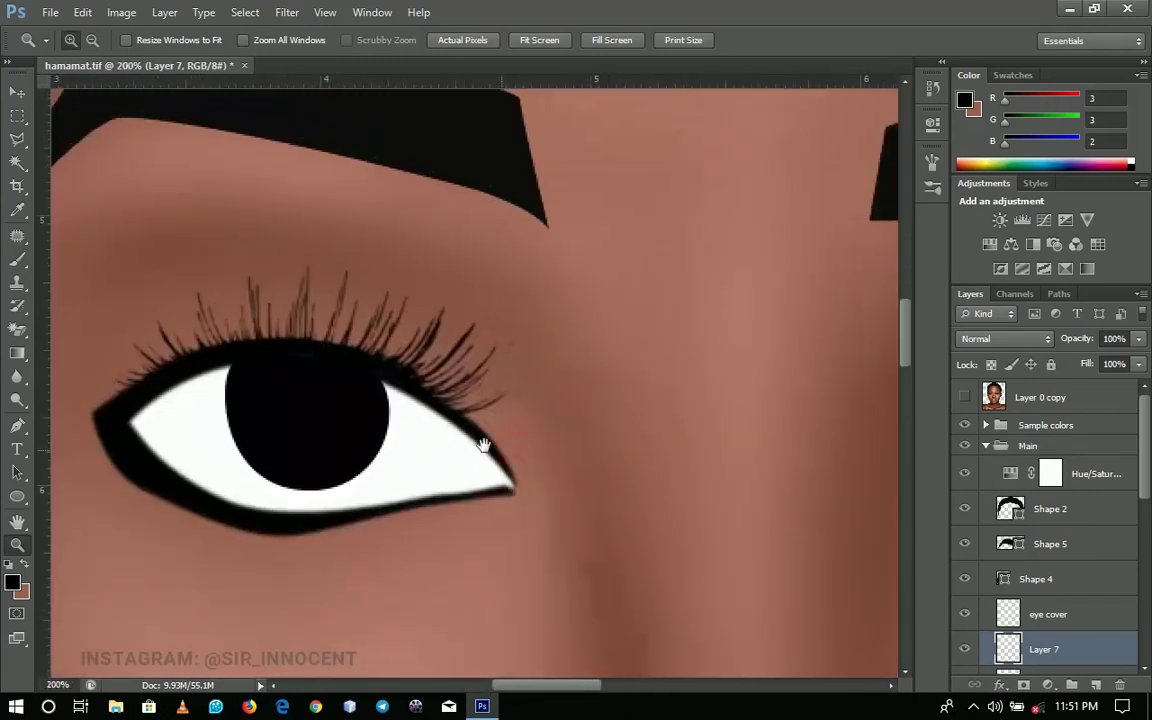
pyautogui.click(964, 398)
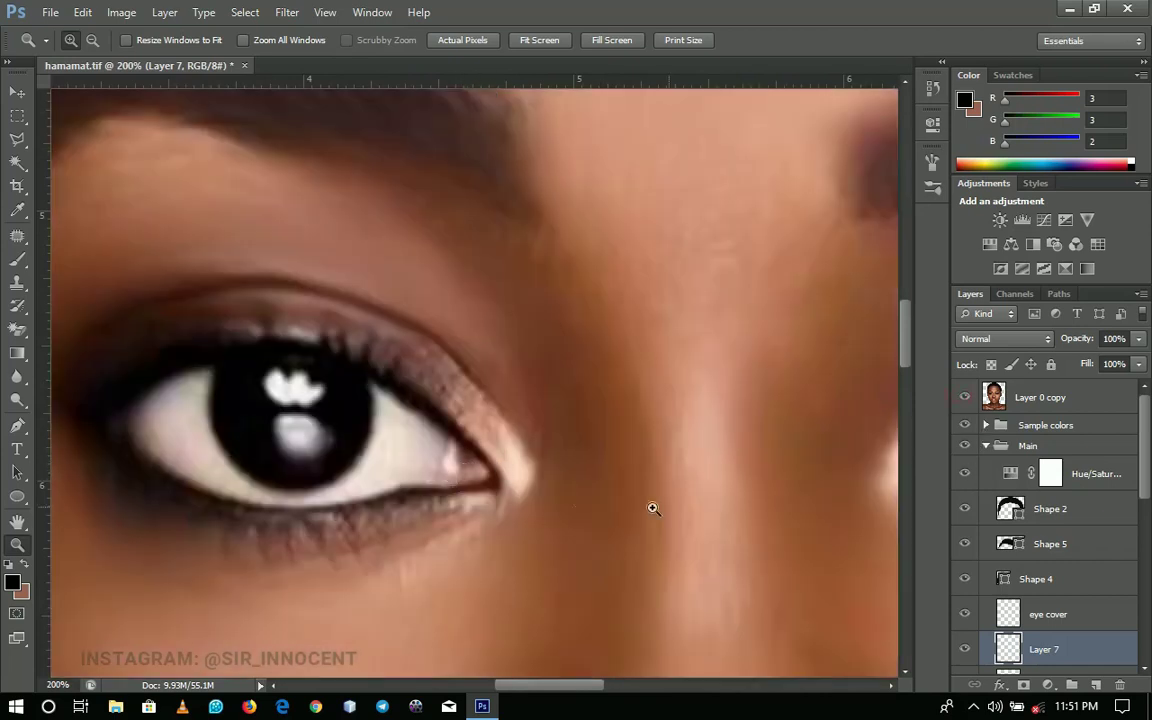
pyautogui.click(965, 398)
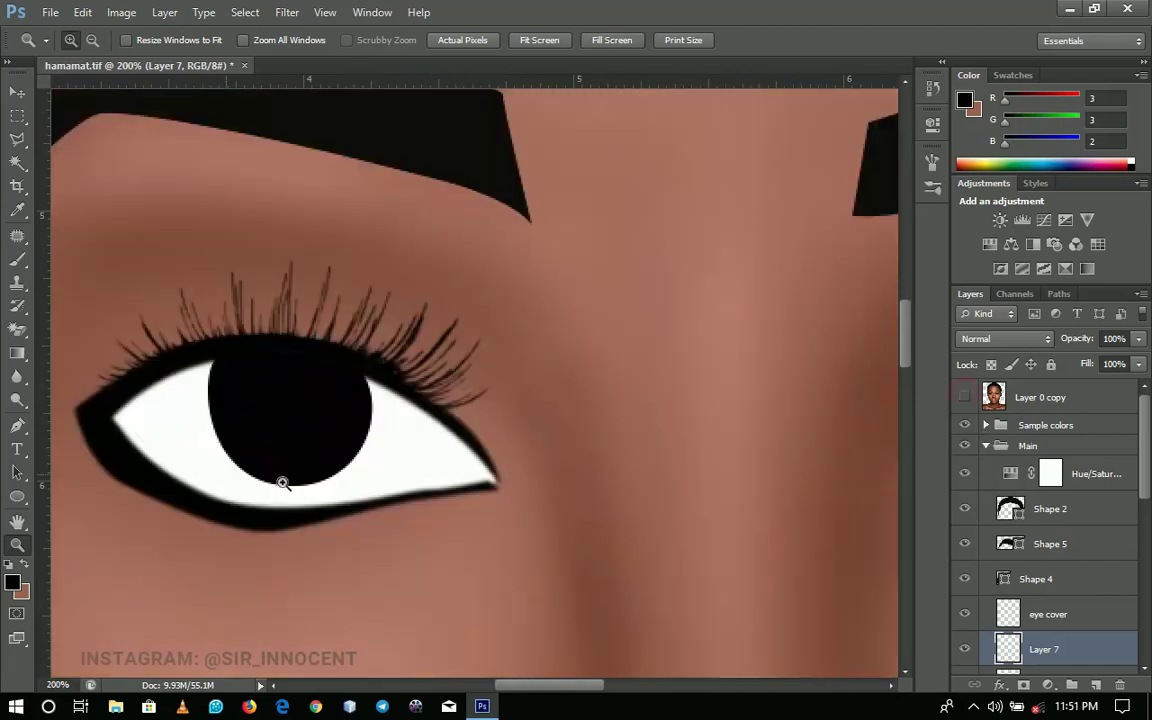
# Activate the white layer and replace the eyelash stamp with a round brush
pyautogui.press('v')
pyautogui.rightClick(393, 461)
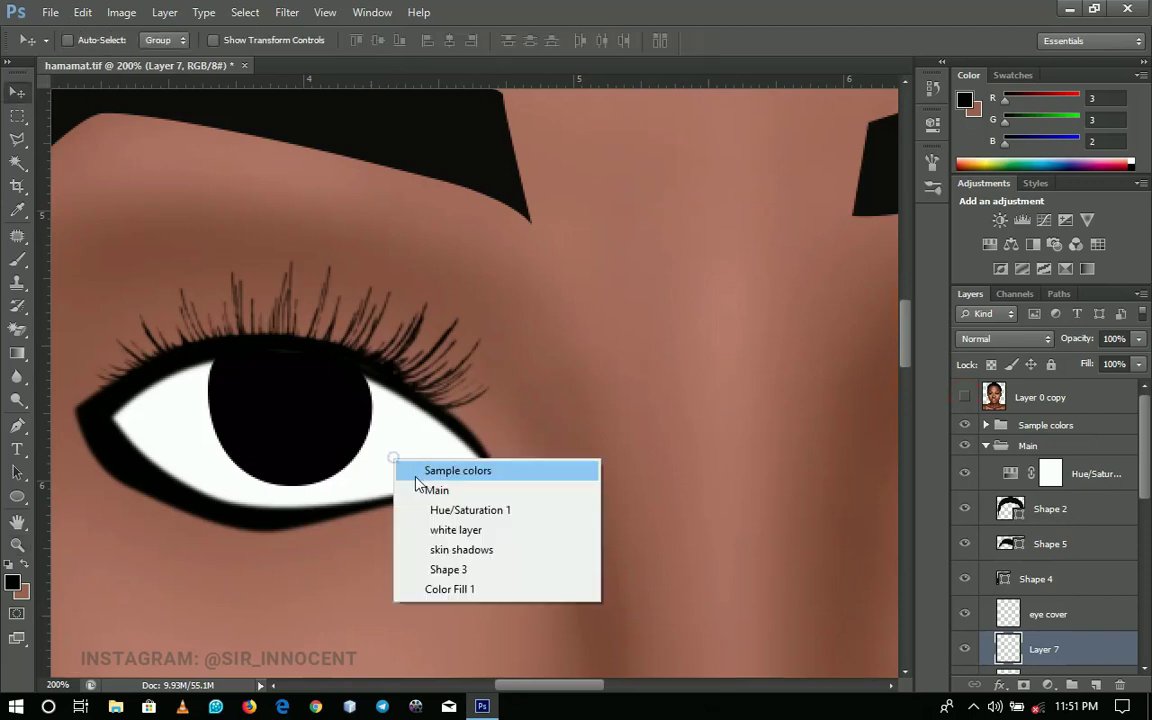
pyautogui.click(440, 530)
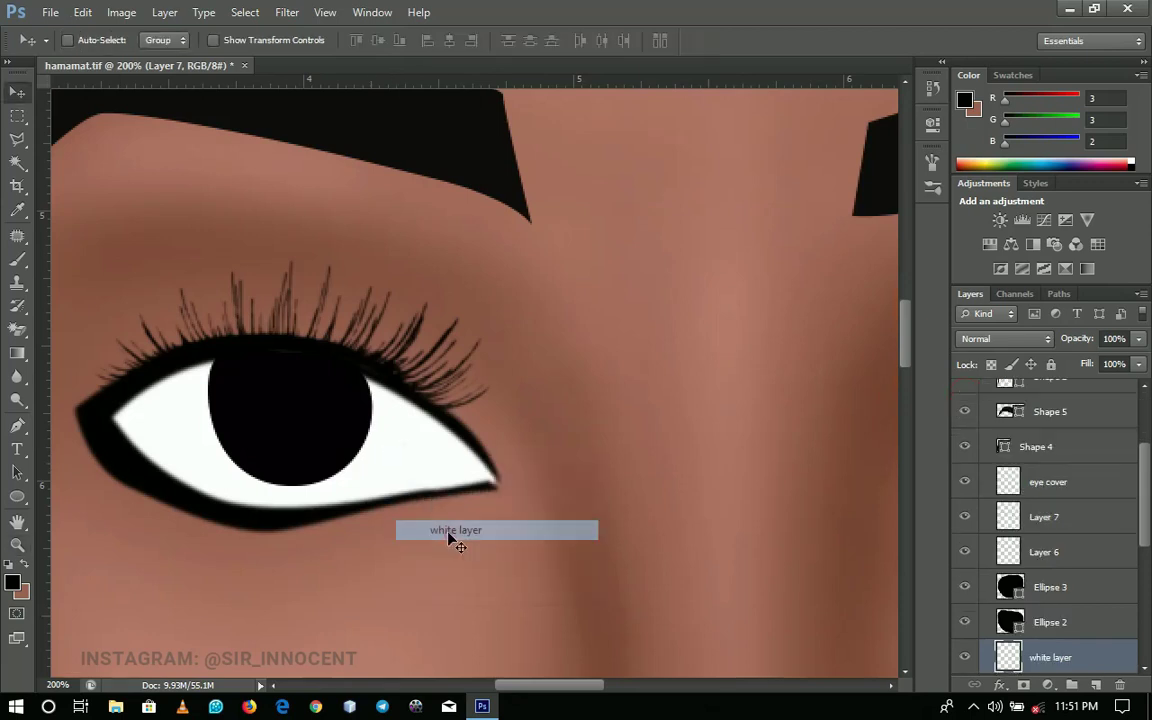
pyautogui.press('b')
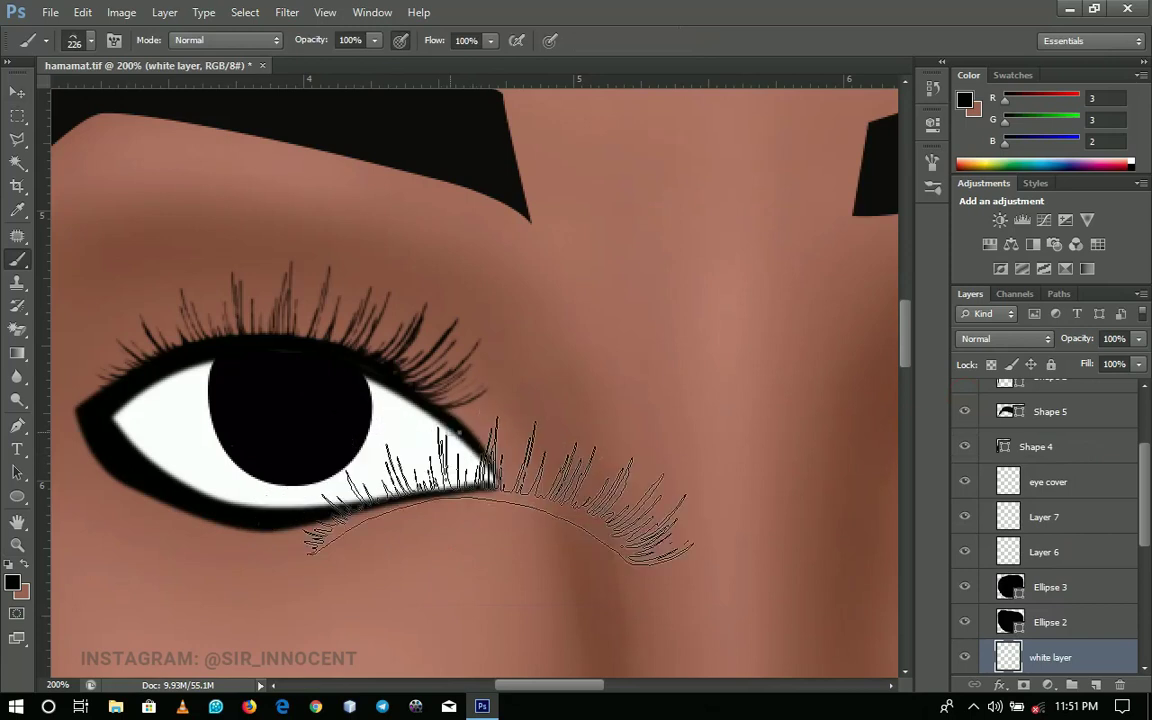
pyautogui.rightClick(450, 434)
pyautogui.scroll(3, 647, 578)
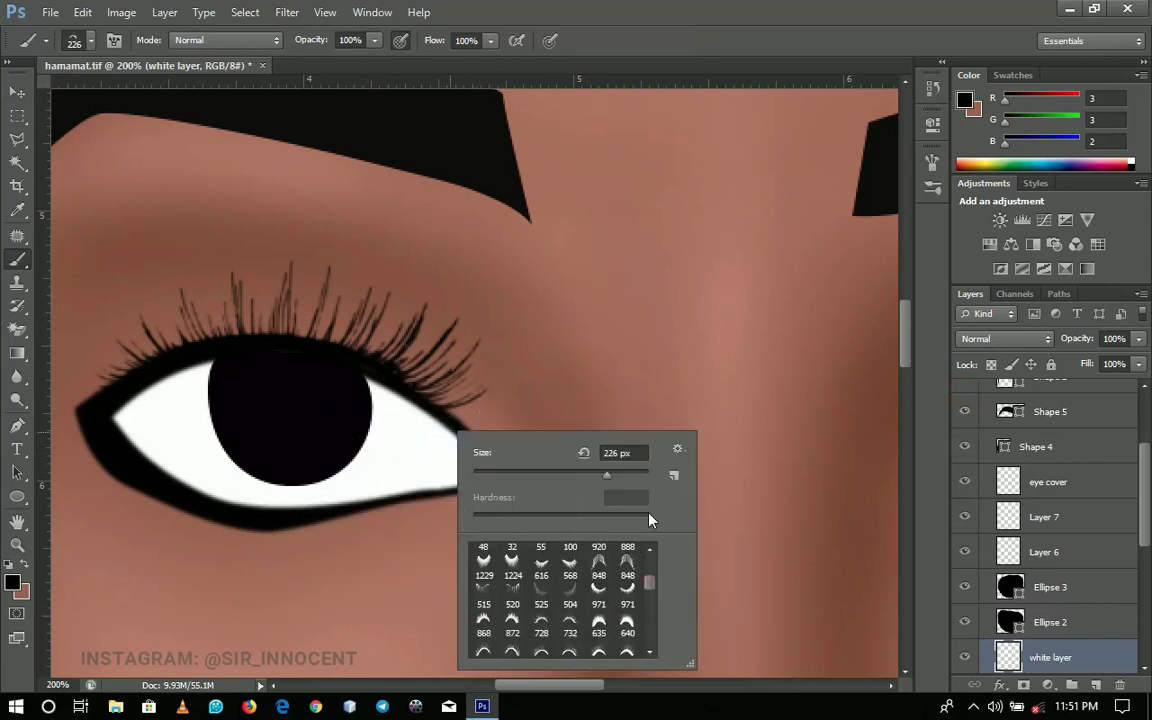
pyautogui.scroll(3, 645, 588)
pyautogui.click(511, 558)
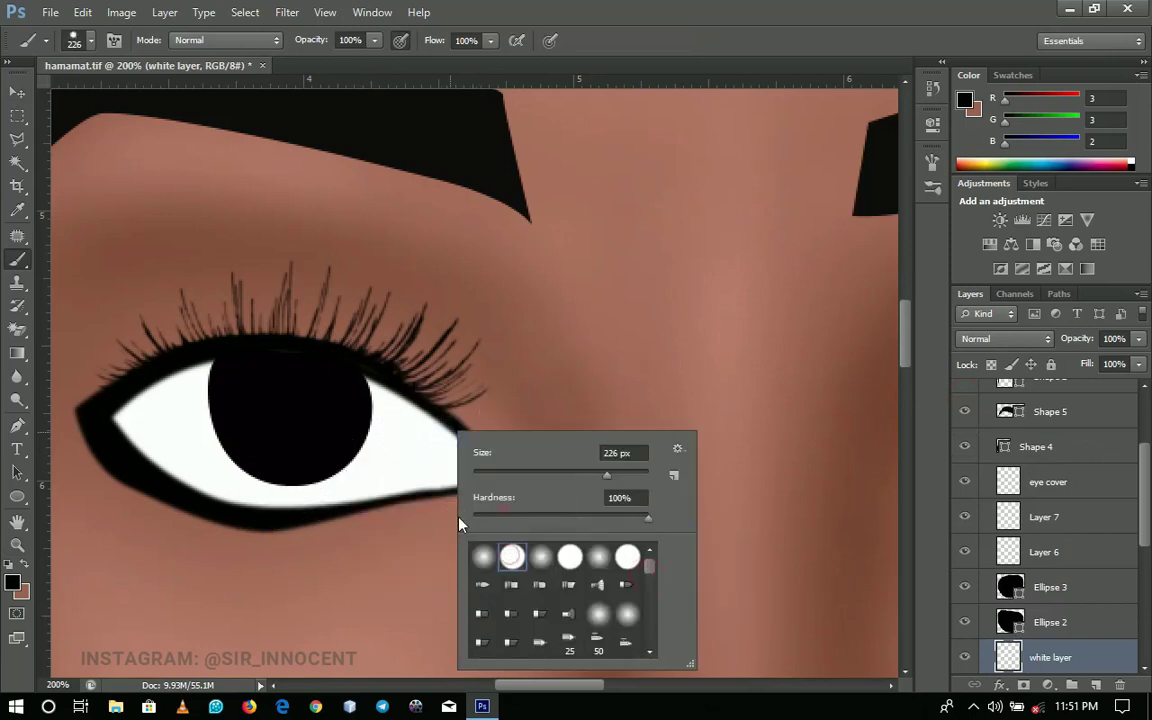
# Lower the brush opacity to 30% and the flow to 52%
pyautogui.click(374, 41)
pyautogui.moveTo(374, 41); pyautogui.dragTo(346, 63)
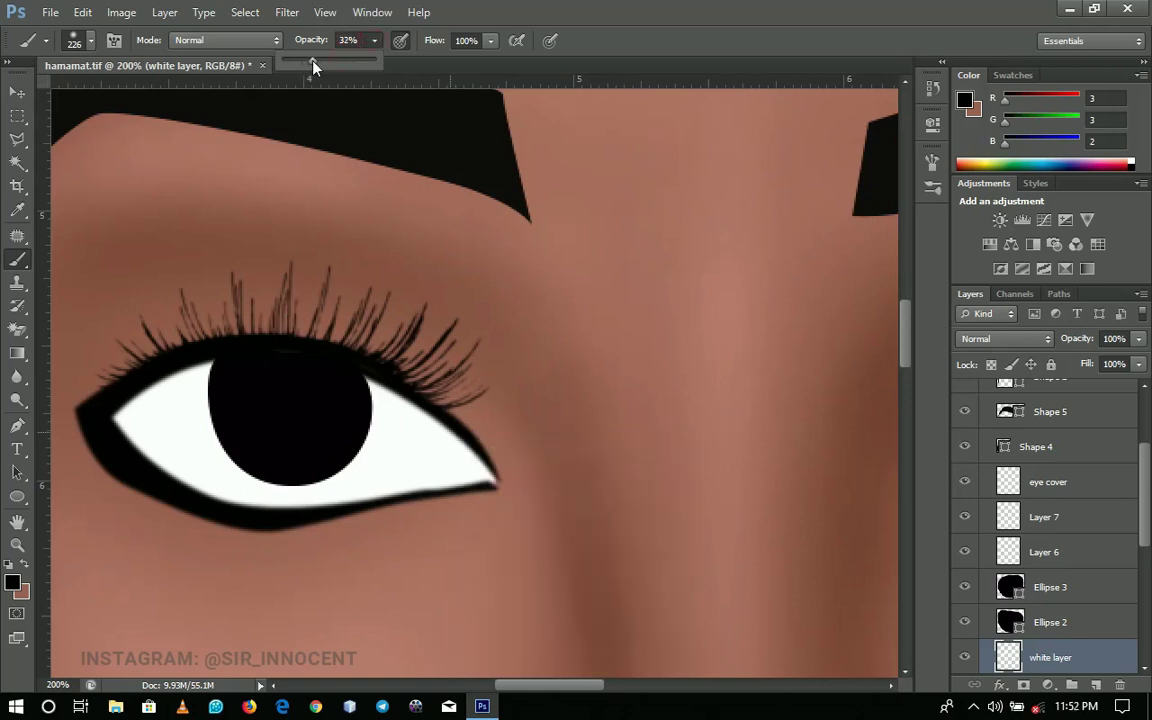
pyautogui.moveTo(490, 41); pyautogui.dragTo(446, 62)
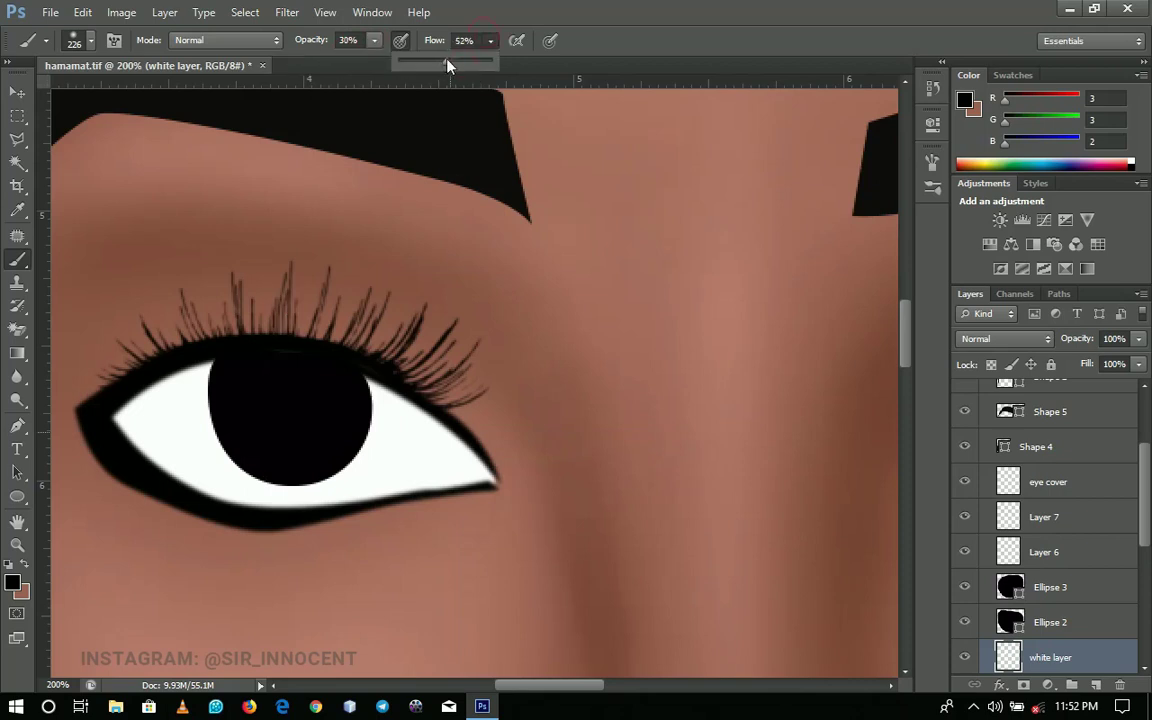
# Show the reference photo, sample the pink of the right eye's inner corner (RGB 200, 152, 146), and hide the photo again
pyautogui.moveTo(1148, 535); pyautogui.dragTo(1075, 427)
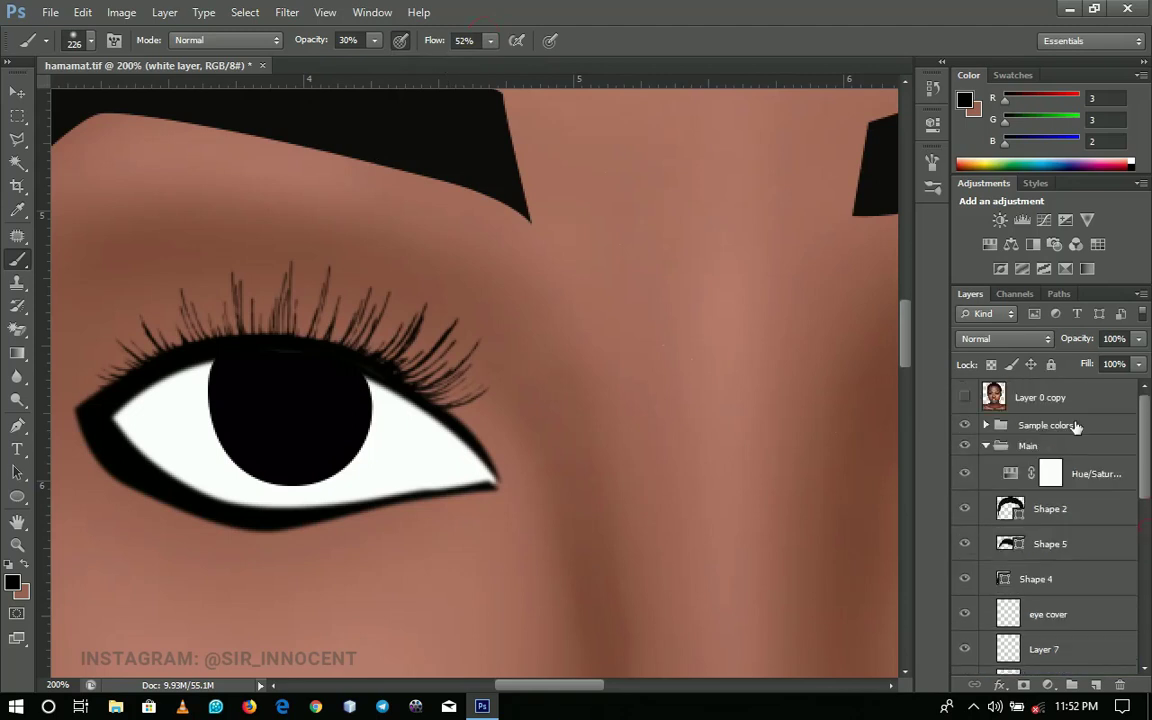
pyautogui.click(964, 398)
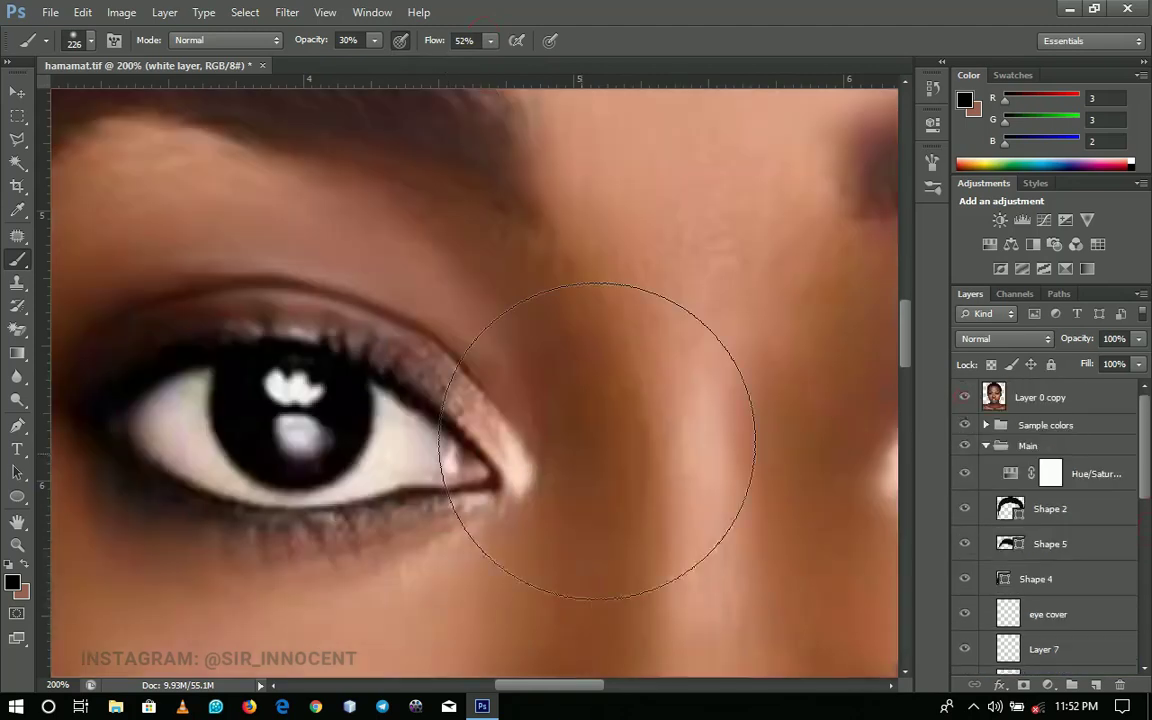
pyautogui.keyDown('alt'); pyautogui.click(498, 466); pyautogui.keyUp('alt')
pyautogui.hscroll(5, 489, 463)
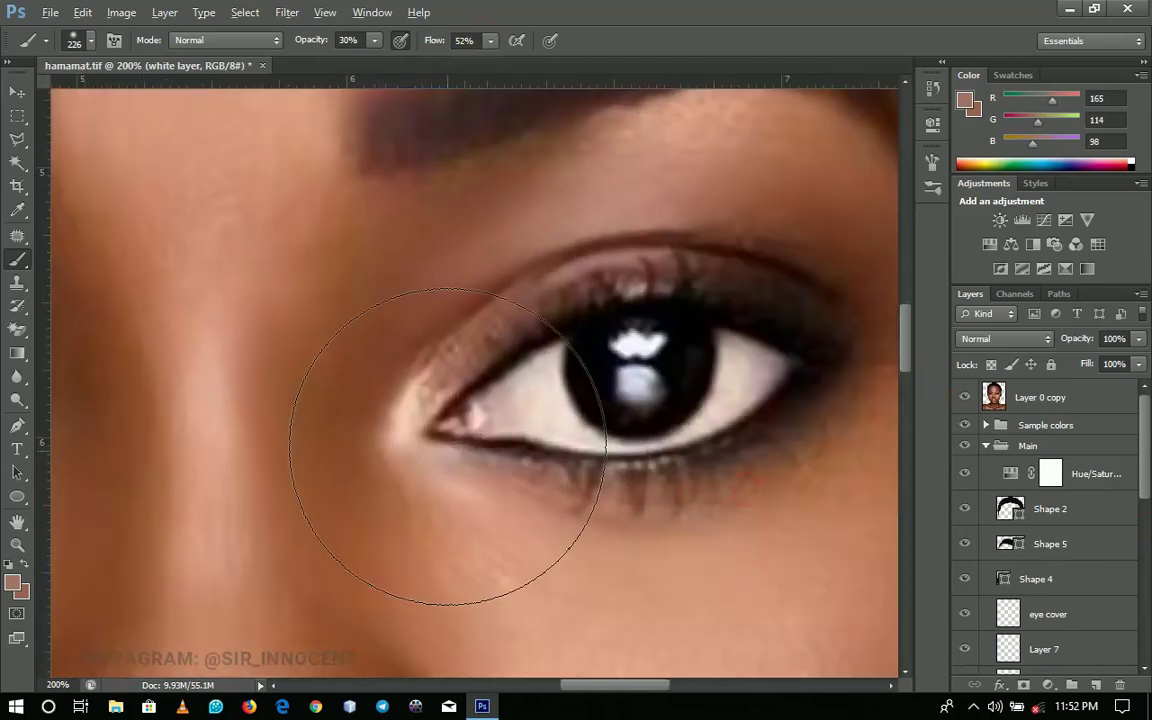
pyautogui.keyDown('alt'); pyautogui.click(452, 423); pyautogui.keyUp('alt')
pyautogui.moveTo(325, 453); pyautogui.dragTo(640, 515)
pyautogui.moveTo(394, 482); pyautogui.dragTo(578, 491)
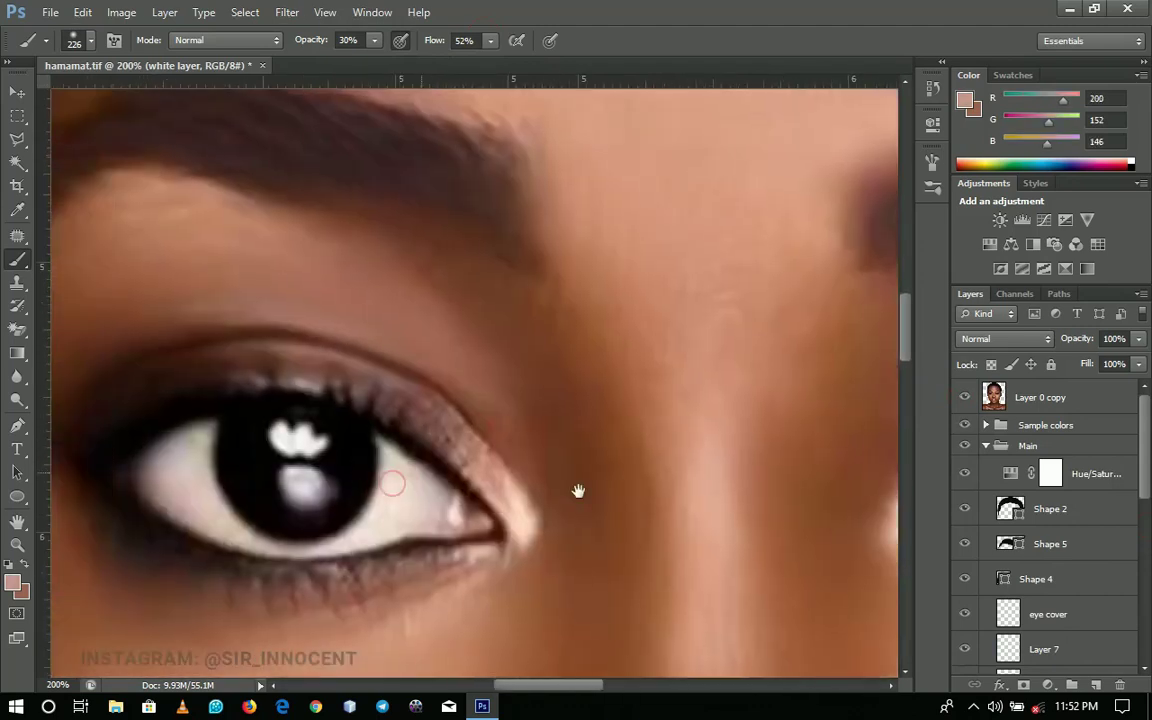
pyautogui.click(978, 399)
pyautogui.click(964, 397)
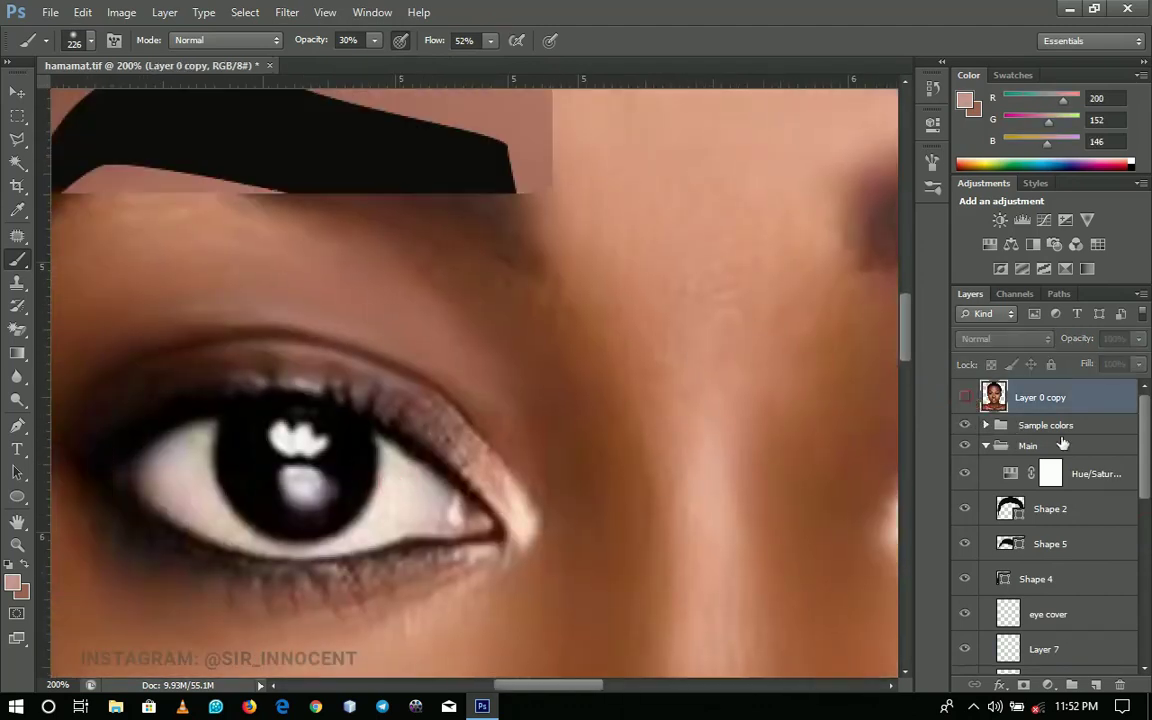
# On the skin shadows layer, dab the sampled pink at the left eye's inner corner with a soft 23 px brush
pyautogui.scroll(-5, 1133, 545)
pyautogui.scroll(-1, 1133, 545)
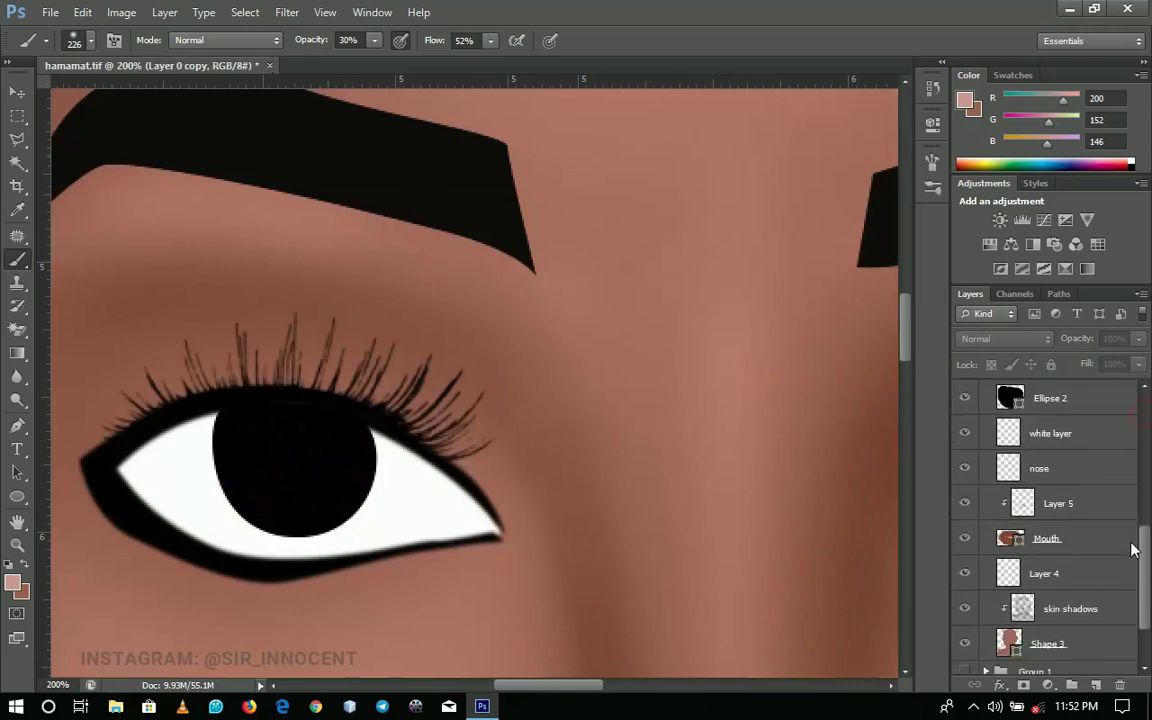
pyautogui.click(1055, 612)
pyautogui.rightClick(469, 491)
pyautogui.moveTo(530, 498); pyautogui.dragTo(434, 495)
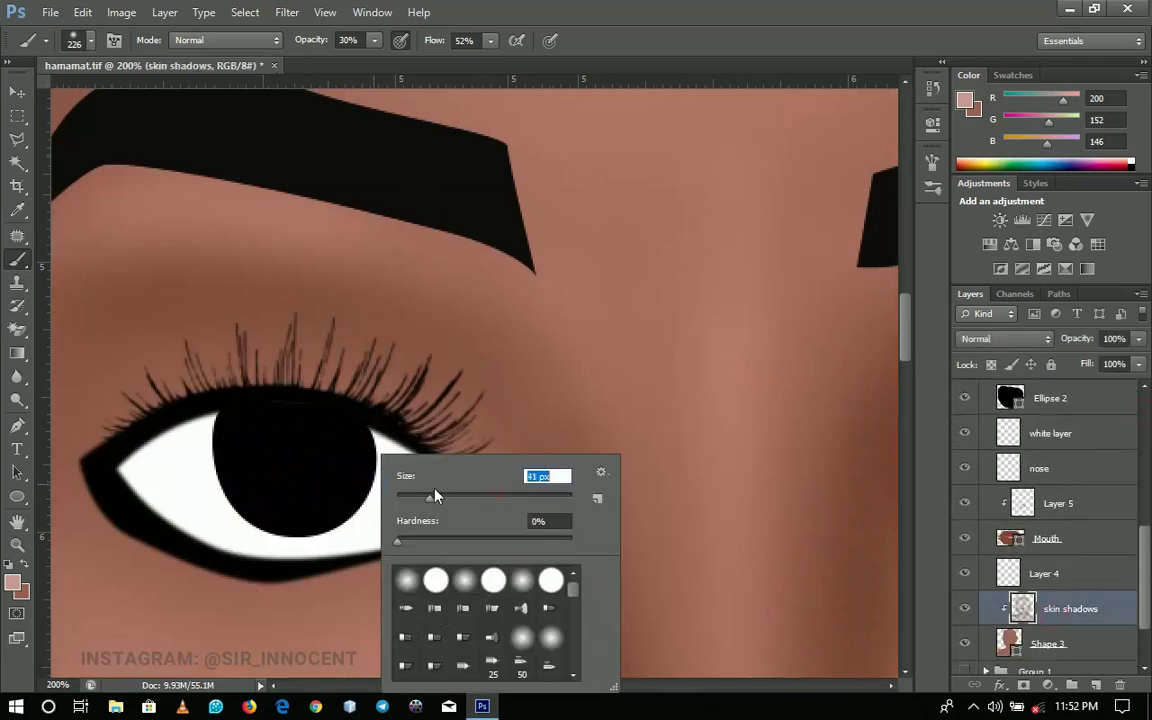
pyautogui.press('Return')
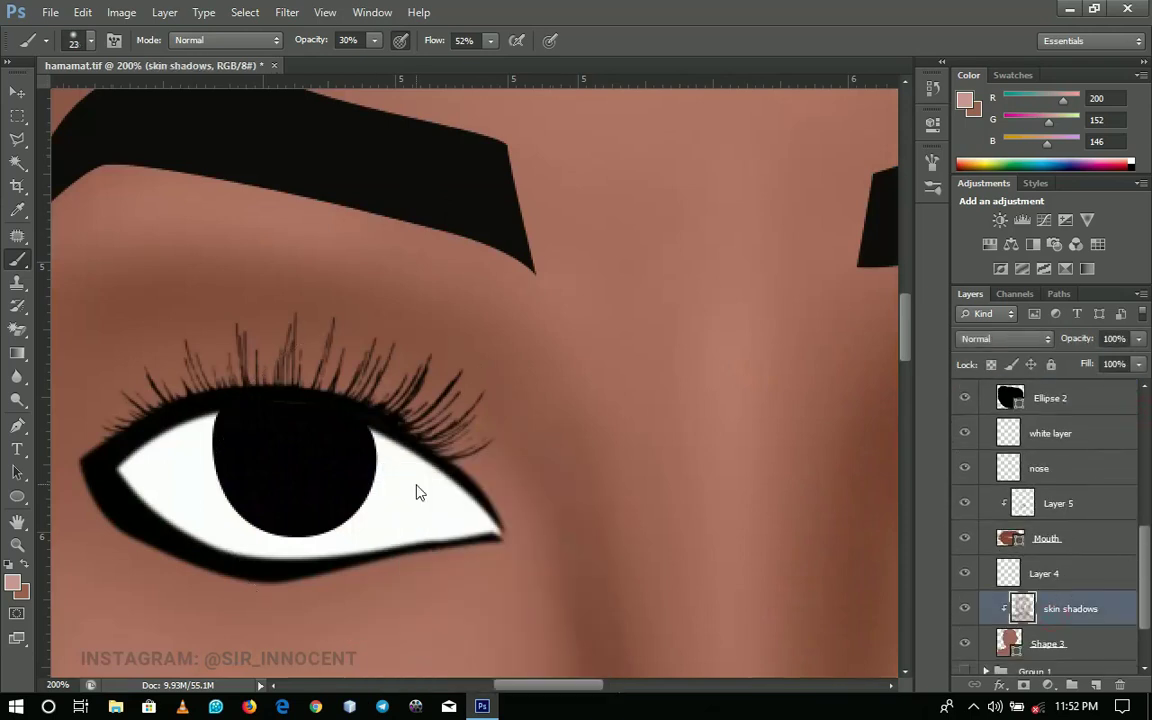
pyautogui.click(486, 523)
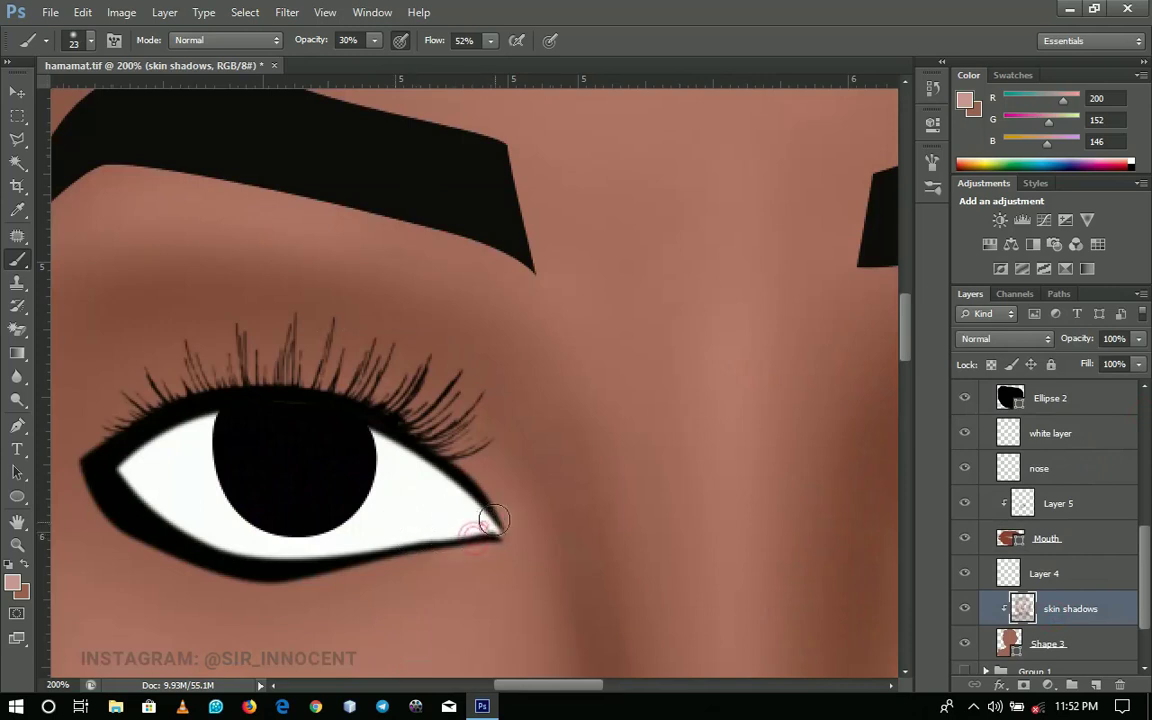
# Brighten the foreground colour to #de9b92 and paint it around the left eye's inner corner on the skin shadows layer
pyautogui.click(13, 582)
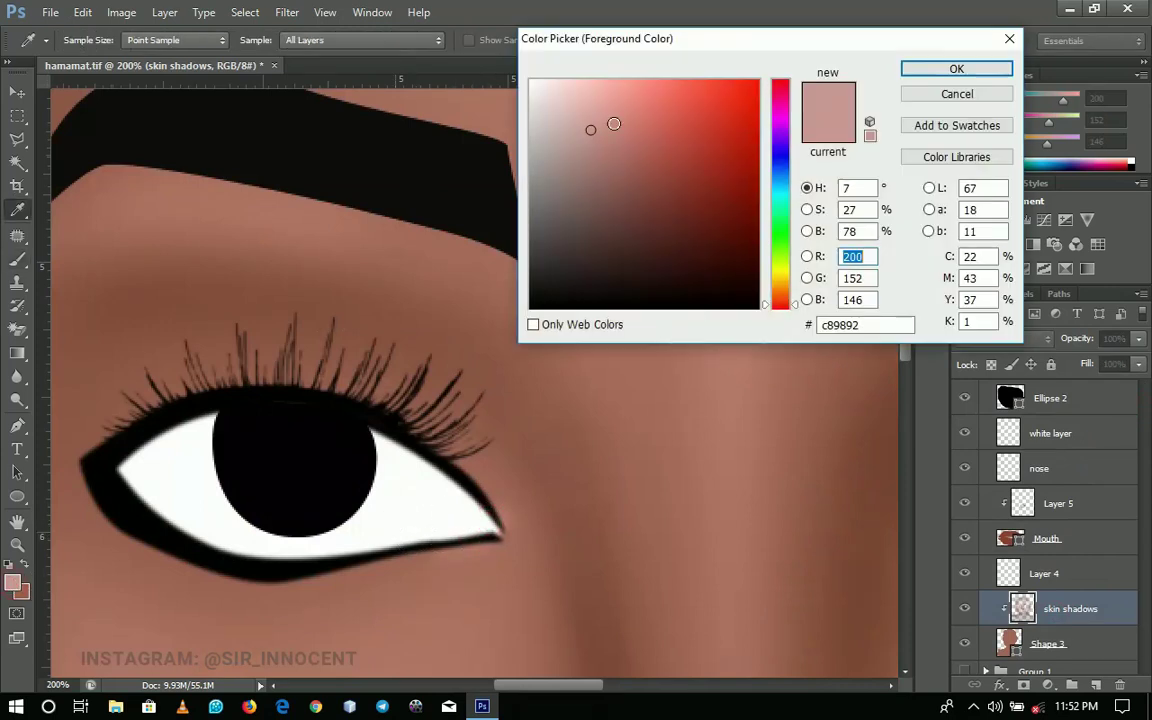
pyautogui.moveTo(613, 123); pyautogui.dragTo(607, 109)
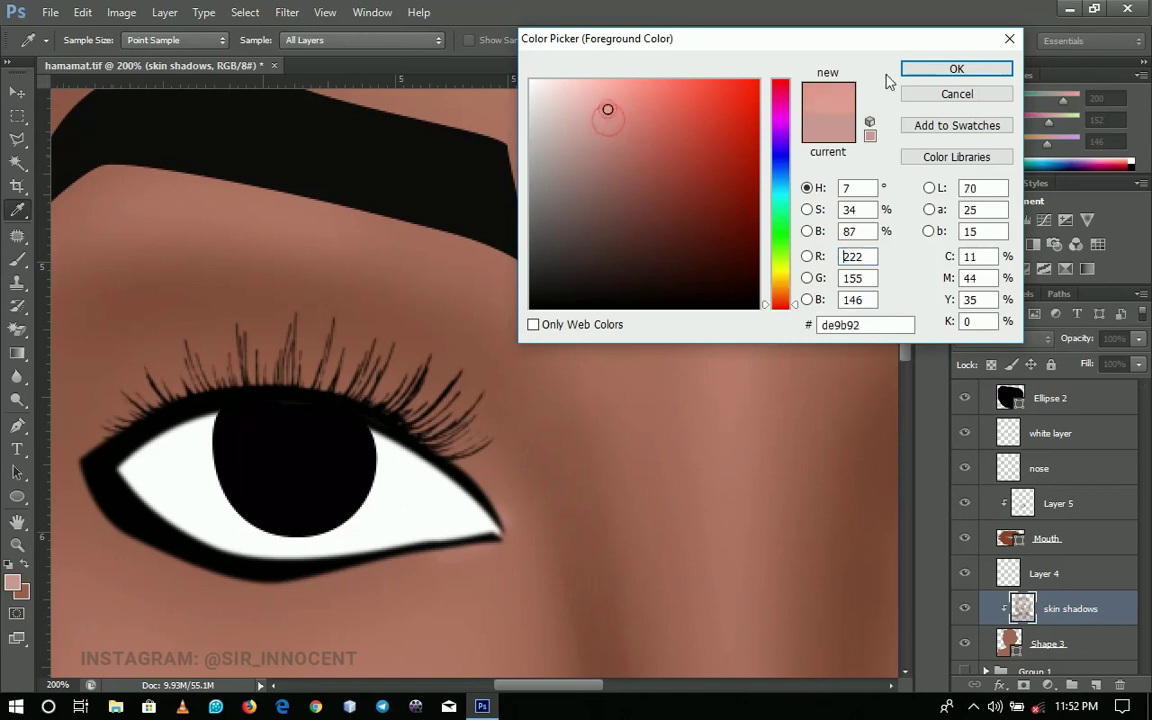
pyautogui.click(906, 70)
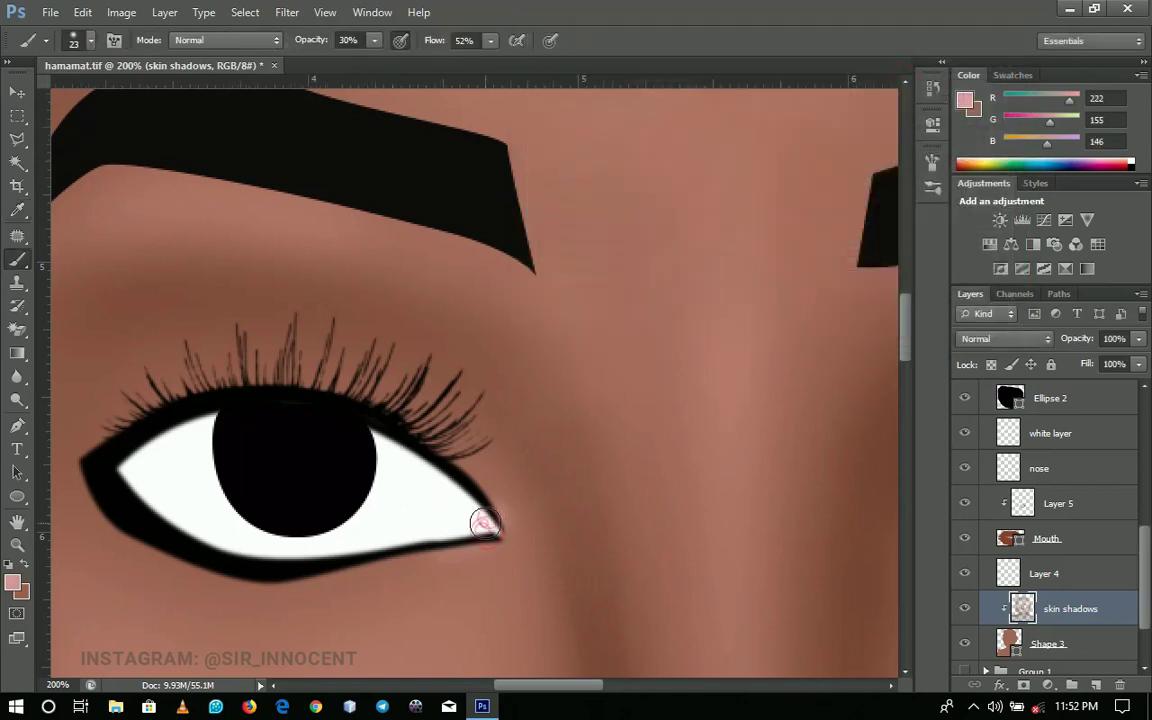
pyautogui.scroll(10, 1148, 603)
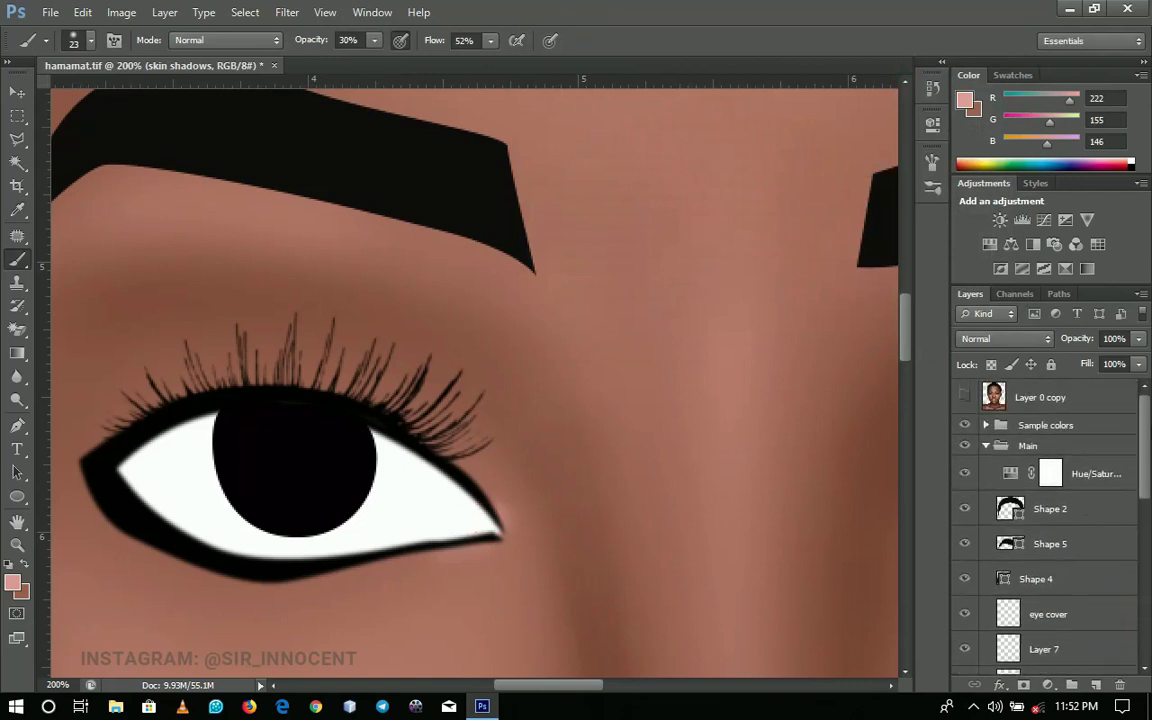
pyautogui.scroll(-10, 1145, 585)
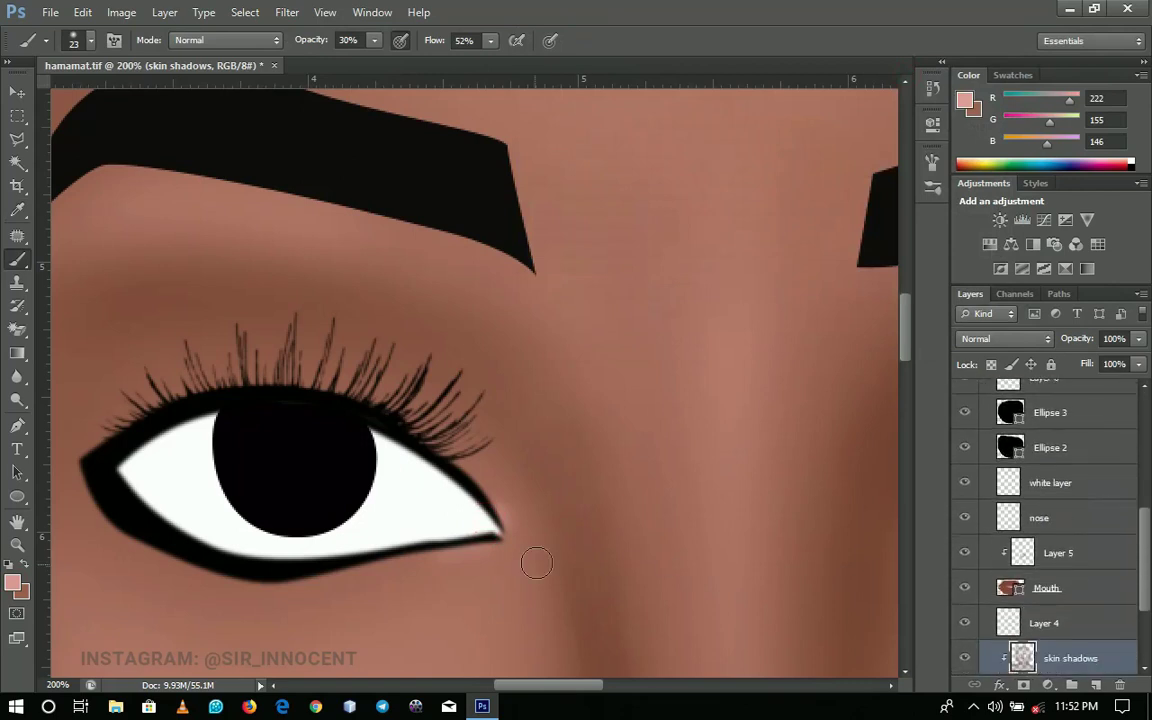
# Add a new layer directly above the white layer and brush pink into the left eye's inner corner
pyautogui.press('c')
pyautogui.press('v')
pyautogui.rightClick(427, 499)
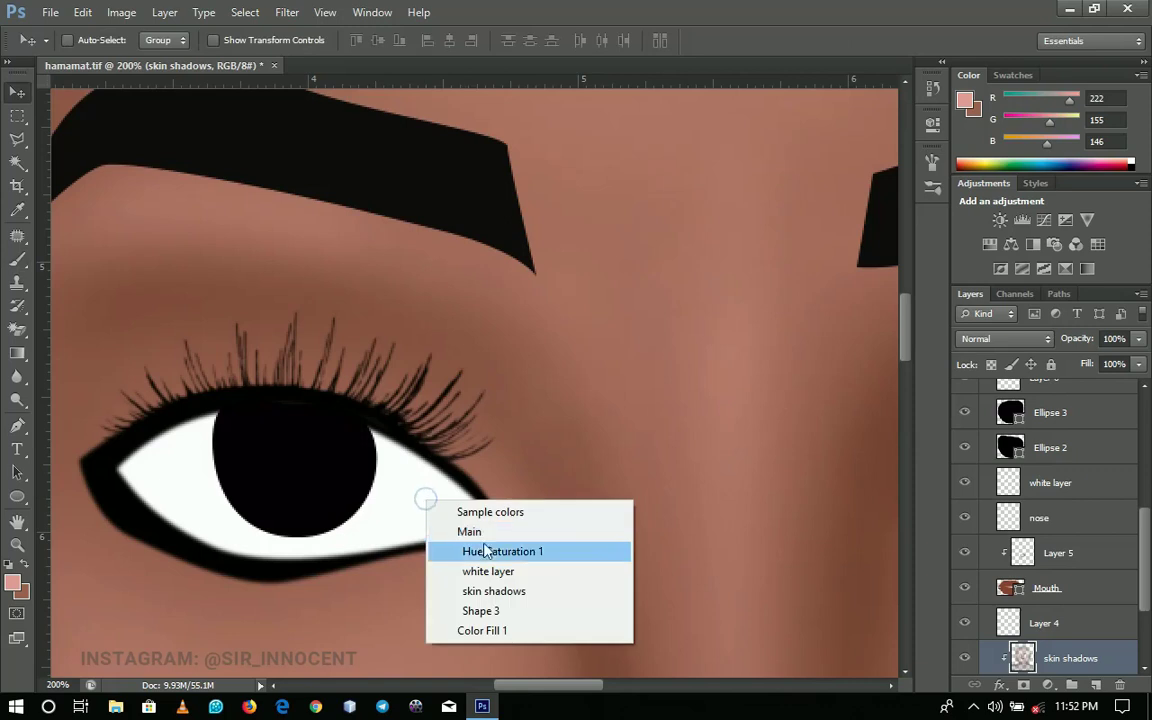
pyautogui.click(488, 571)
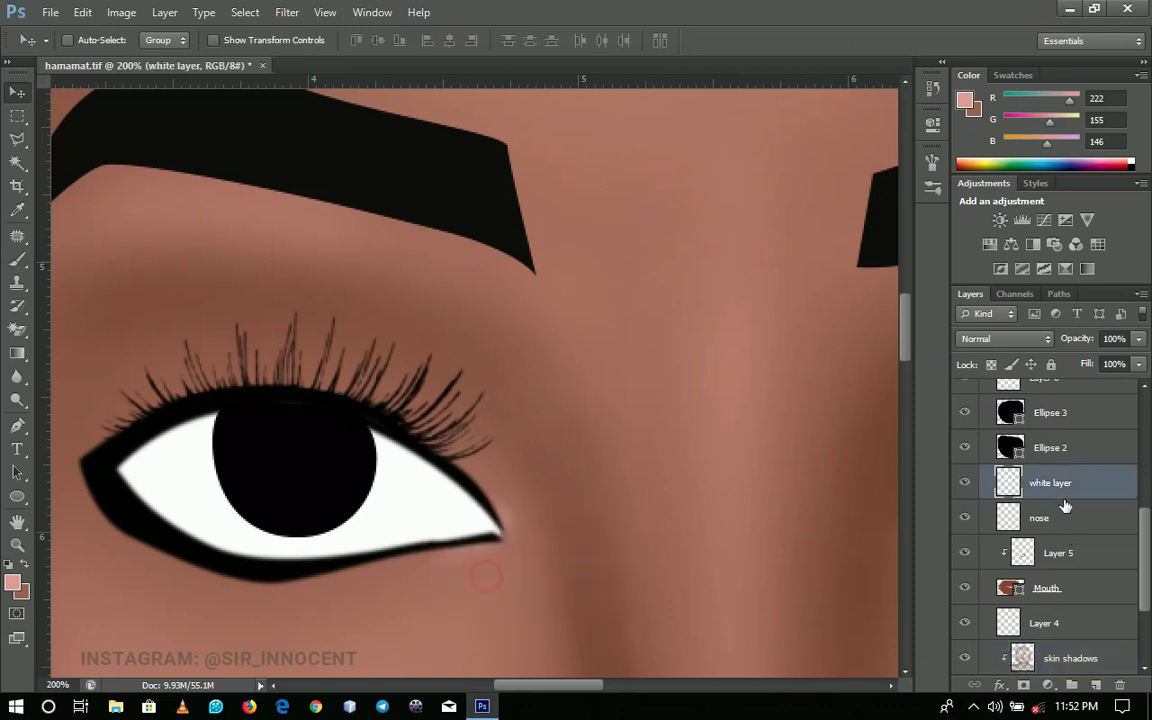
pyautogui.click(1096, 685)
pyautogui.press('b')
pyautogui.moveTo(440, 521)
pyautogui.mouseDown()
pyautogui.moveTo(452, 499)
pyautogui.moveTo(476, 530)
pyautogui.moveTo(511, 542)
pyautogui.moveTo(482, 544)
pyautogui.moveTo(478, 527)
pyautogui.moveTo(532, 522)
pyautogui.moveTo(460, 498)
pyautogui.moveTo(473, 522)
pyautogui.moveTo(461, 499)
pyautogui.mouseUp()
# Brush the same pink into and around the right eye's inner corner on the new layer
pyautogui.moveTo(656, 500); pyautogui.dragTo(337, 489)
pyautogui.moveTo(714, 537); pyautogui.dragTo(650, 537)
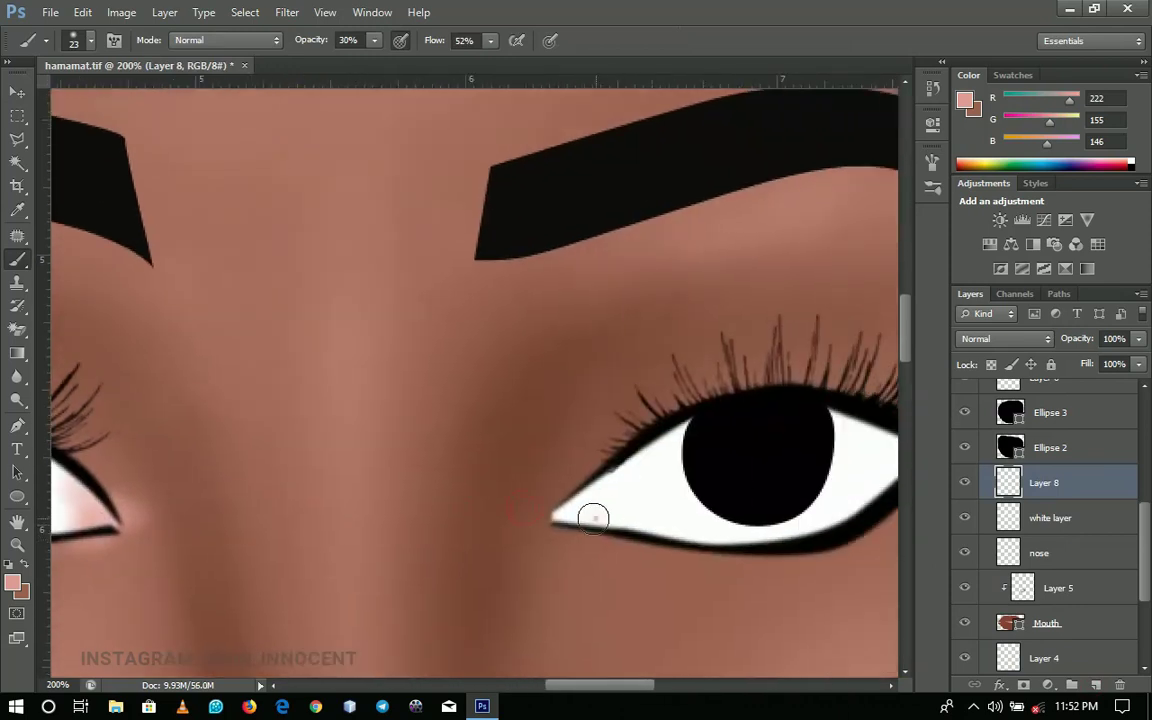
pyautogui.moveTo(591, 514)
pyautogui.mouseDown()
pyautogui.moveTo(555, 524)
pyautogui.moveTo(574, 512)
pyautogui.moveTo(551, 513)
pyautogui.moveTo(597, 512)
pyautogui.mouseUp()
pyautogui.moveTo(606, 498); pyautogui.dragTo(586, 528)
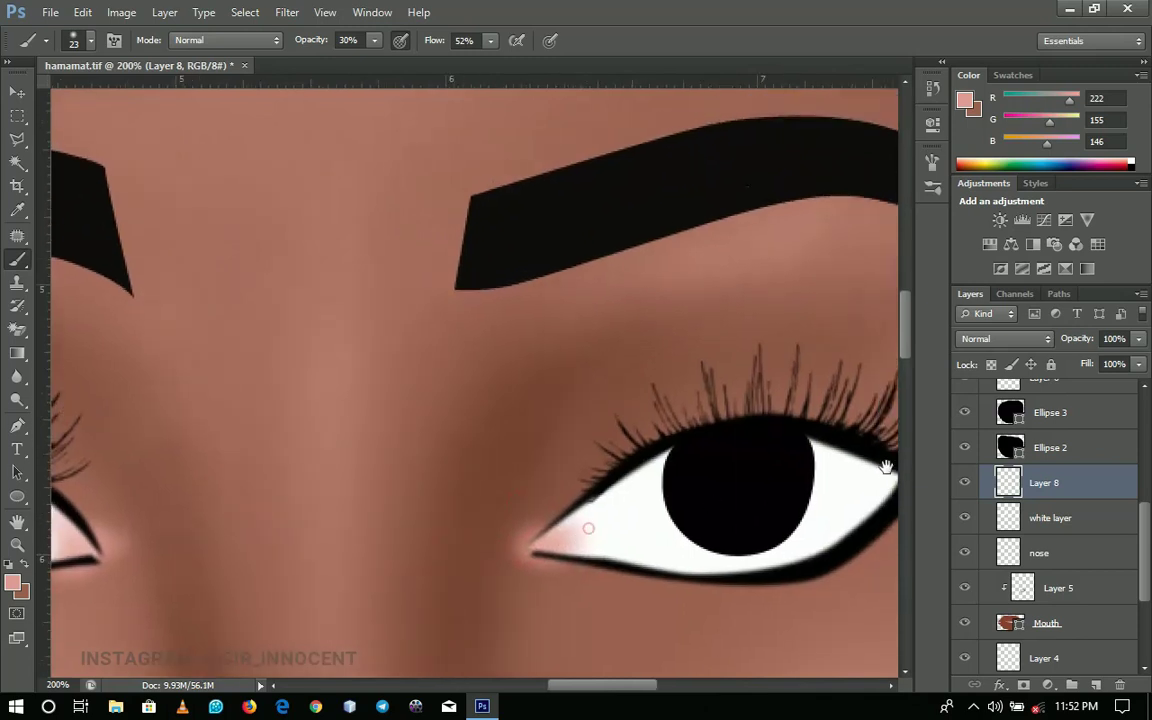
# Check the right eye's inner corner against the reference photo and reduce the soft brush to 20 px
pyautogui.moveTo(1141, 547); pyautogui.dragTo(1136, 454)
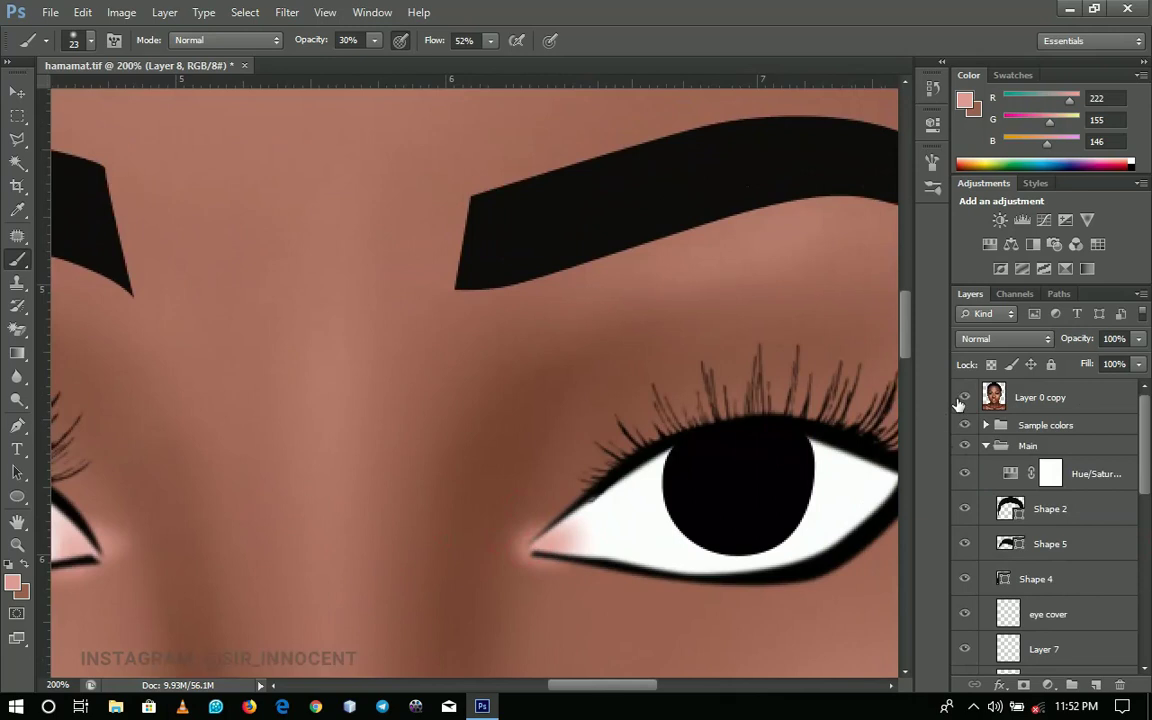
pyautogui.click(962, 398)
pyautogui.rightClick(553, 458)
pyautogui.moveTo(589, 499); pyautogui.dragTo(584, 499)
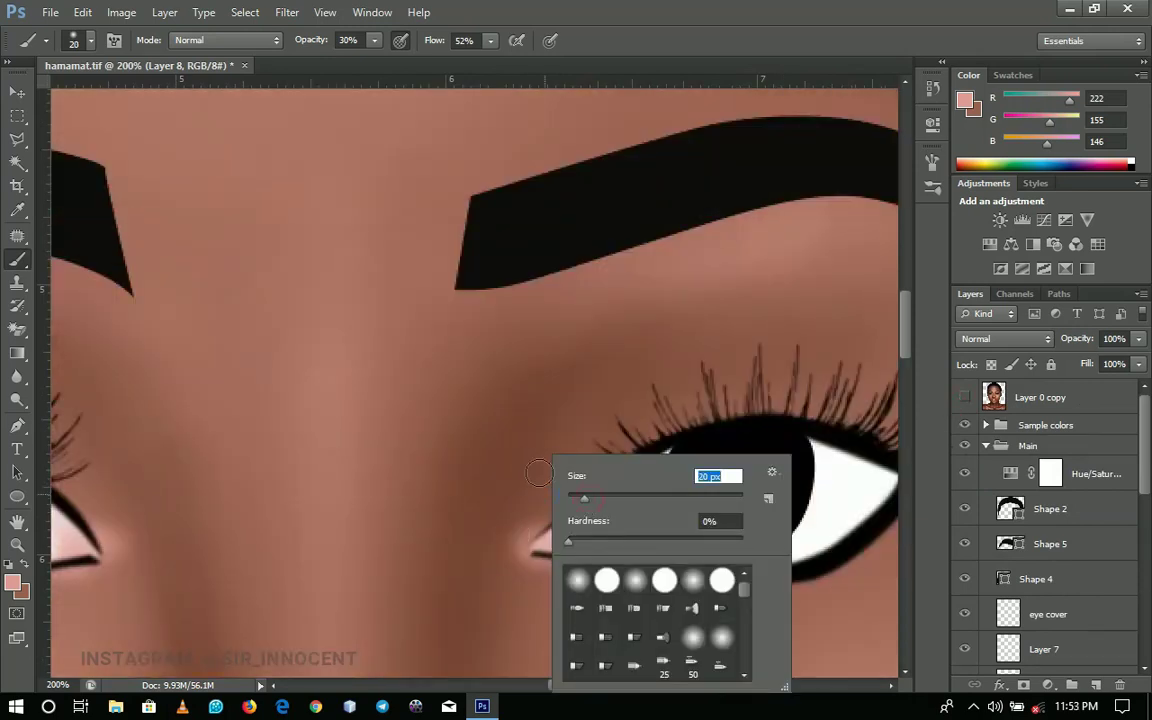
pyautogui.press('Return')
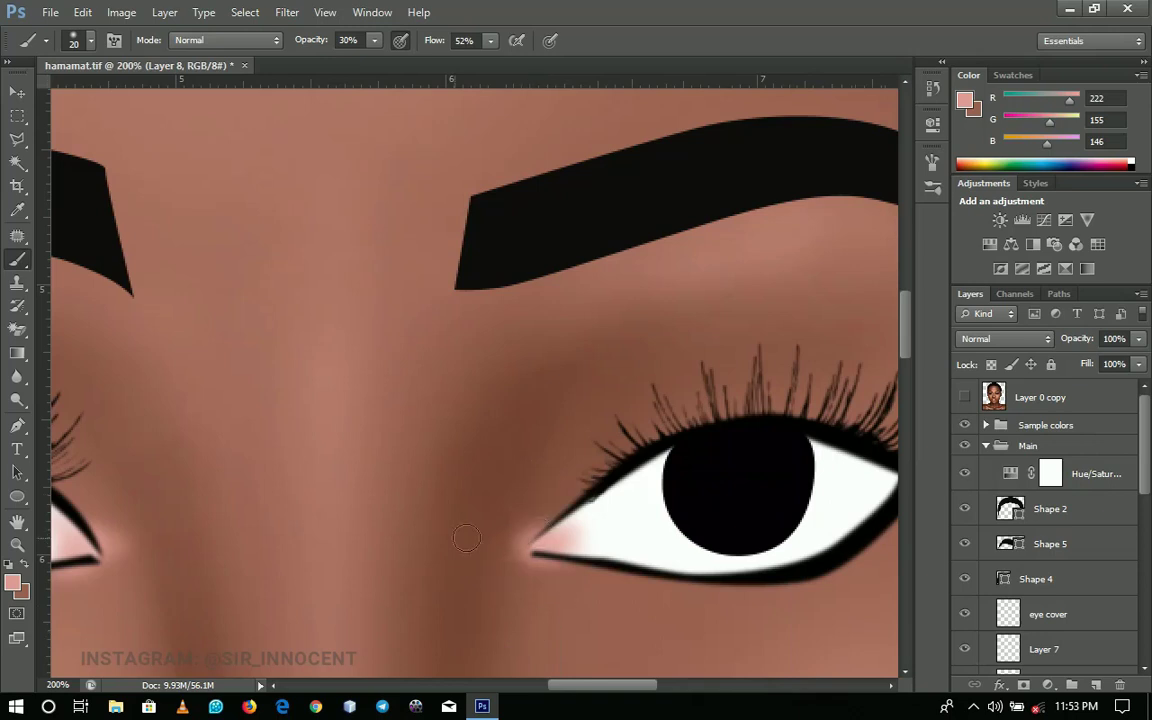
# Undo the last three changes and review the inner corners of both eyes
pyautogui.moveTo(468, 543); pyautogui.dragTo(733, 553)
pyautogui.hotkey('ctrl', 'alt', 'z')
pyautogui.hotkey('ctrl', 'alt', 'z')
pyautogui.hotkey('ctrl', 'alt', 'z')
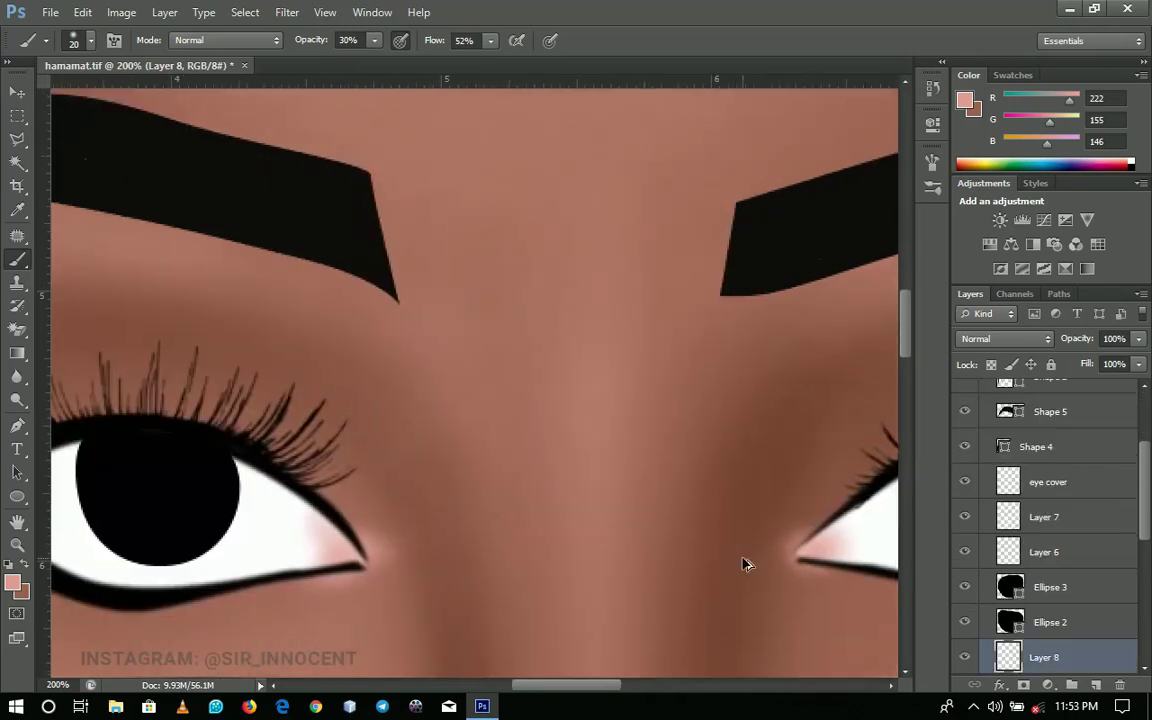
pyautogui.moveTo(884, 564); pyautogui.dragTo(829, 560)
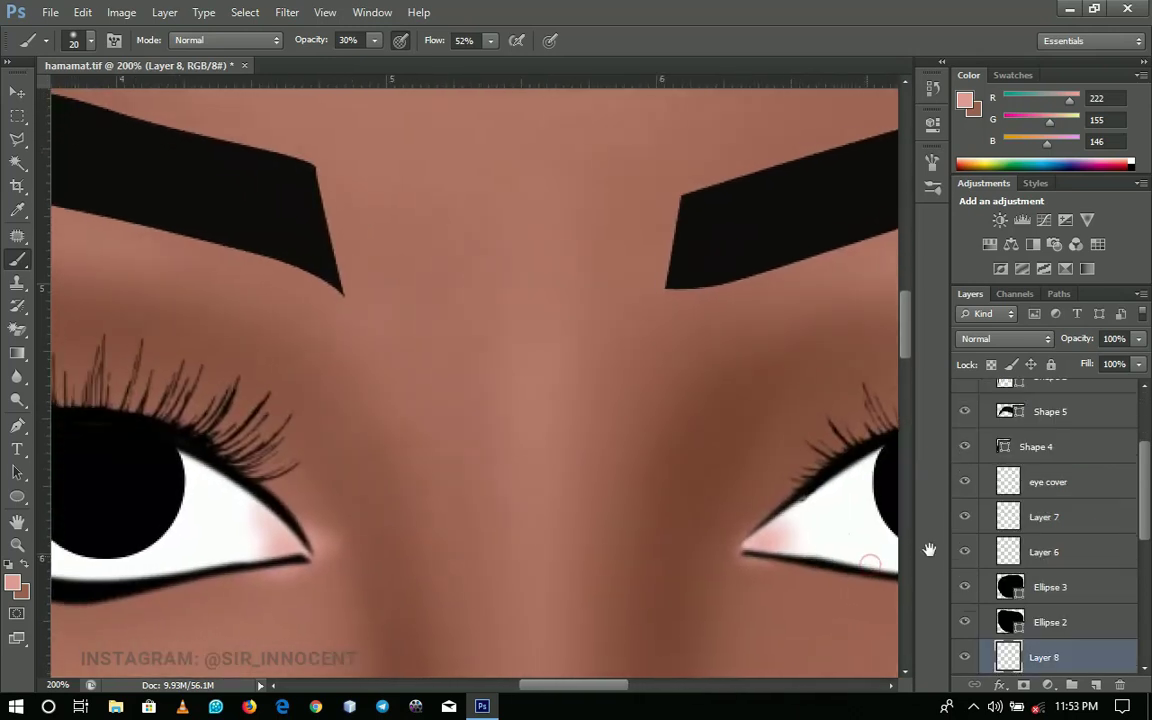
# Sample the dark reddish brown (RGB 84, 35, 30) beside the right eye's inner corner from the reference photo, then hide the photo
pyautogui.scroll(4, 987, 420)
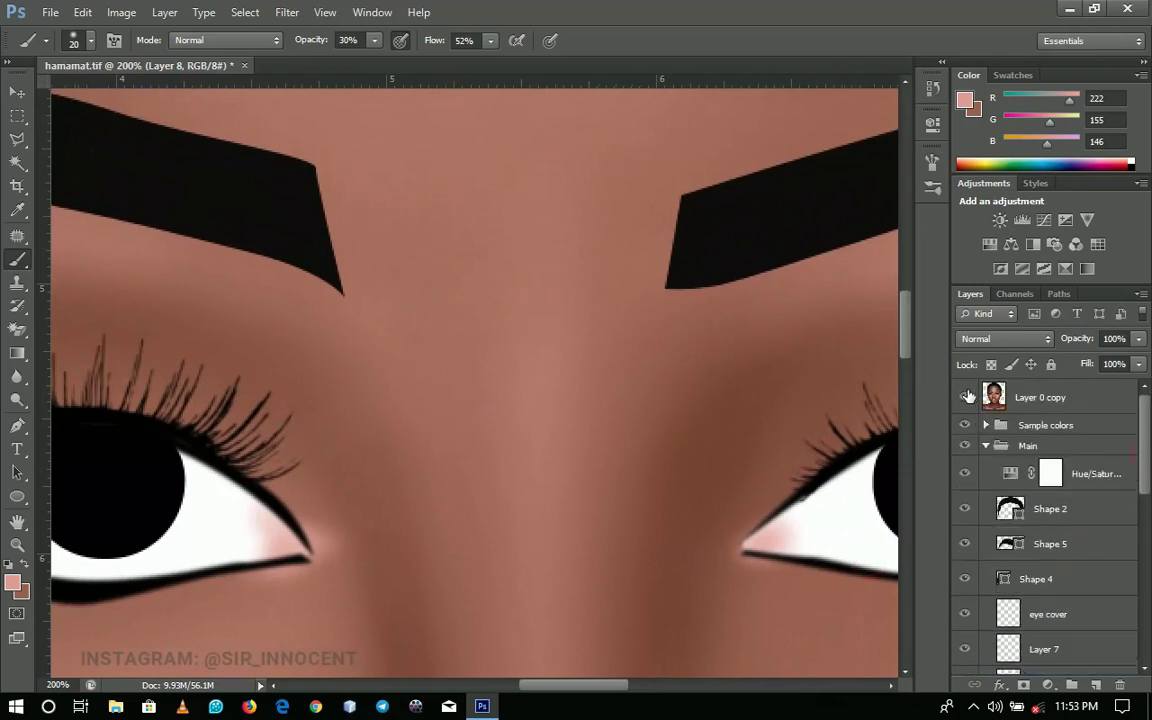
pyautogui.click(965, 397)
pyautogui.keyDown('alt'); pyautogui.click(774, 519); pyautogui.keyUp('alt')
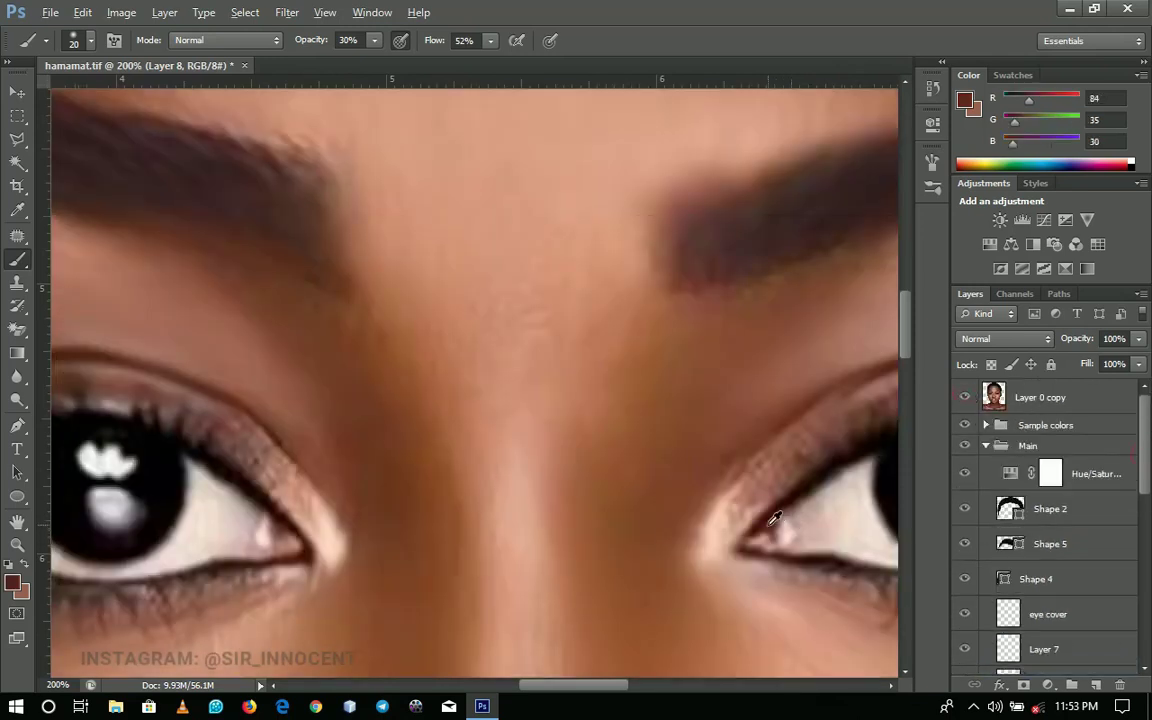
pyautogui.click(962, 398)
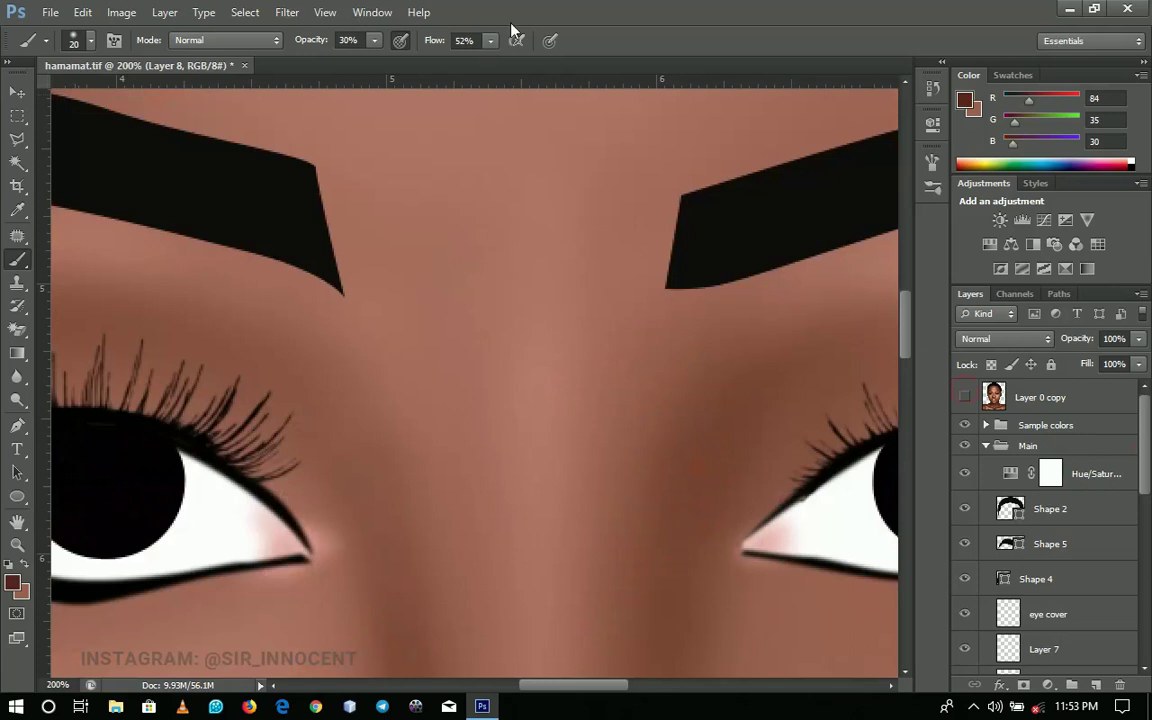
# Set the soft brush to 20% opacity and 11 px, then darken the upper edge of the right eye's inner corner
pyautogui.click(374, 40)
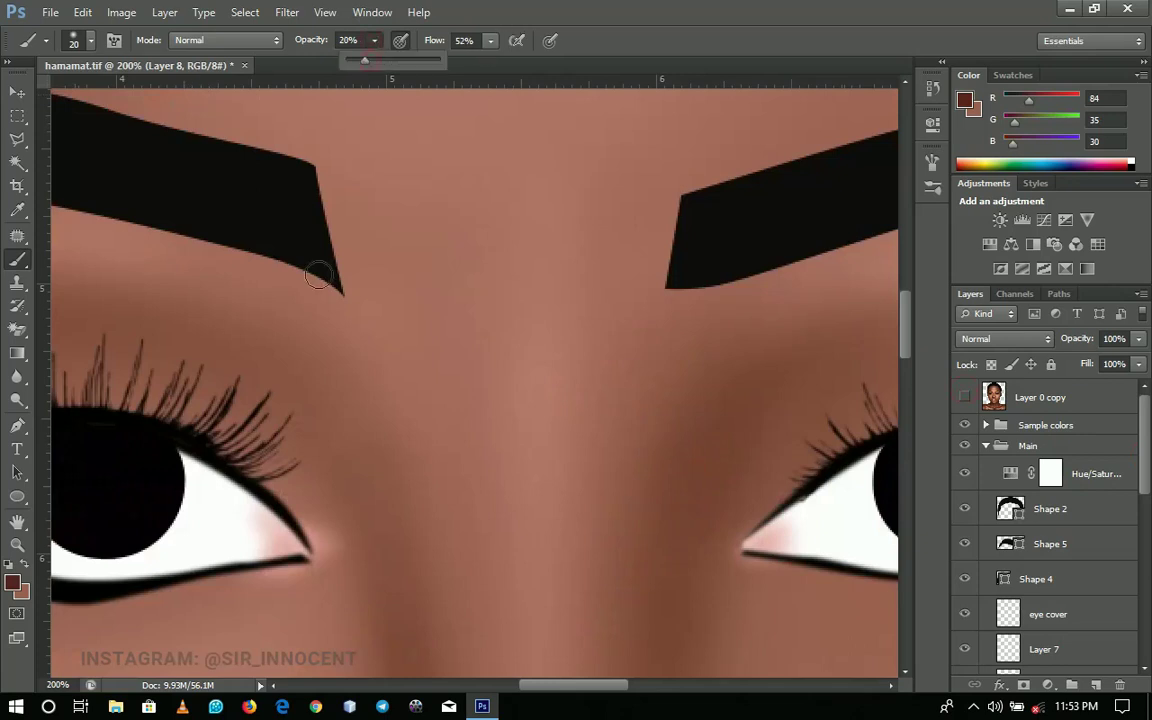
pyautogui.rightClick(788, 525)
pyautogui.press('Down')
pyautogui.press('Down')
pyautogui.press('Down')
pyautogui.press('Down')
pyautogui.press('Down')
pyautogui.press('Down')
pyautogui.press('Down')
pyautogui.press('Down')
pyautogui.press('Down')
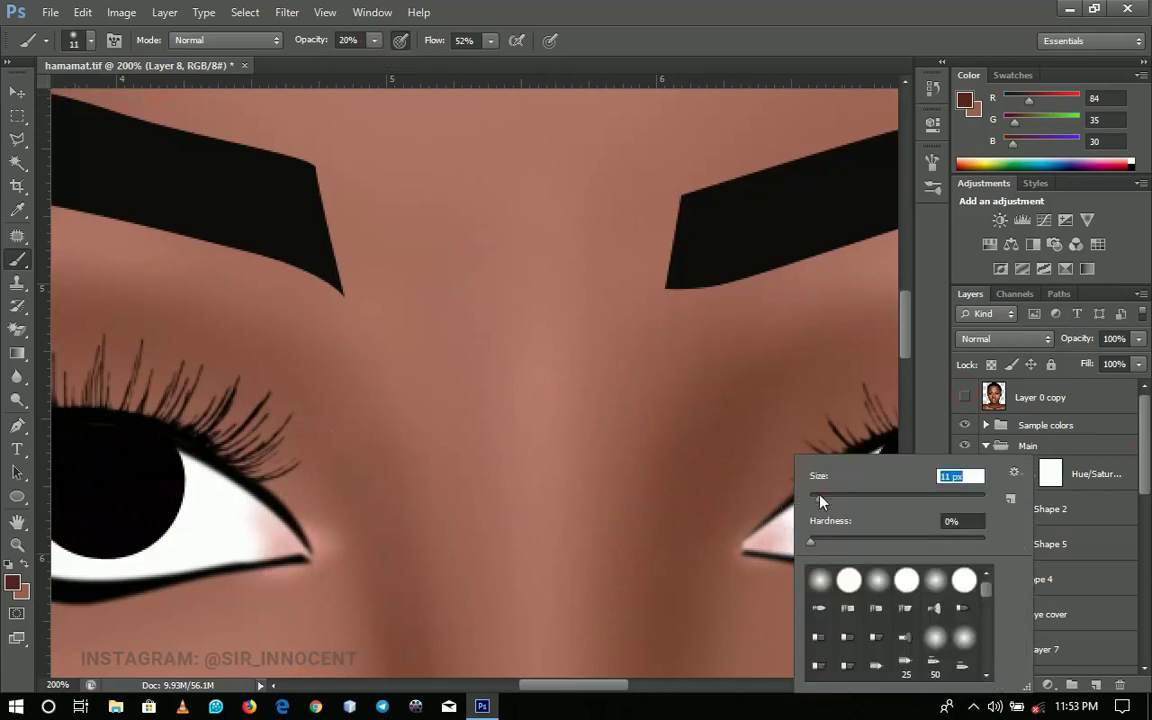
pyautogui.press('Return')
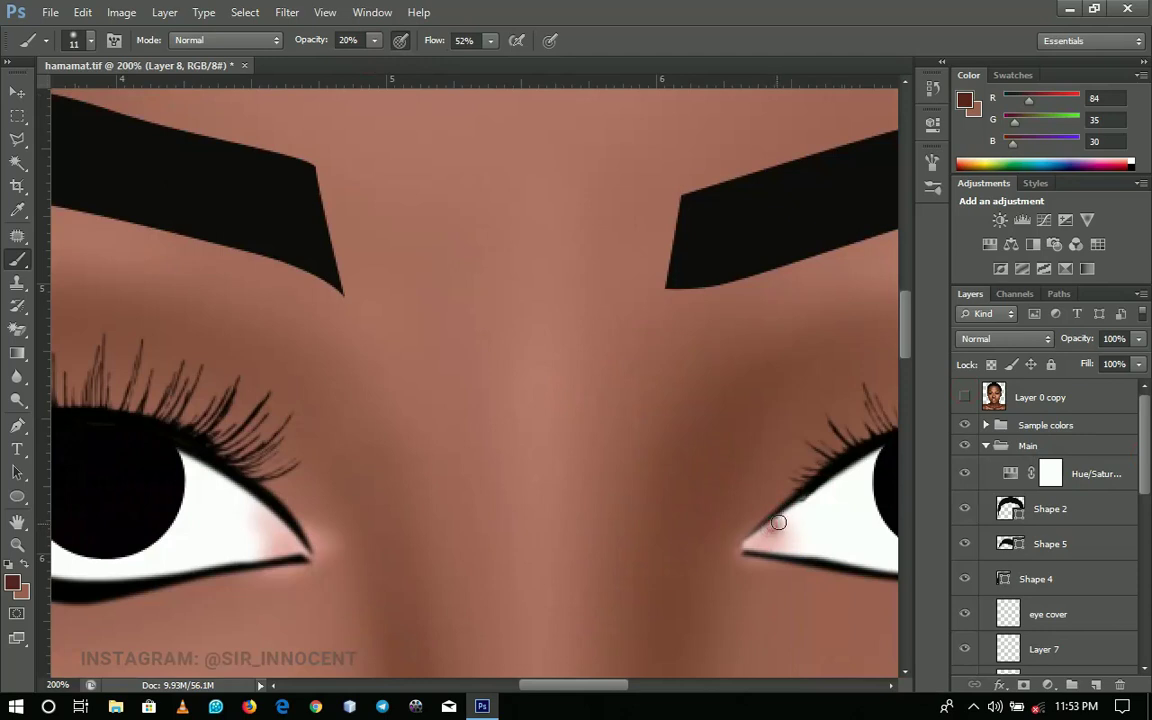
pyautogui.moveTo(766, 526)
pyautogui.mouseDown()
pyautogui.moveTo(757, 537)
pyautogui.moveTo(921, 462)
pyautogui.mouseUp()
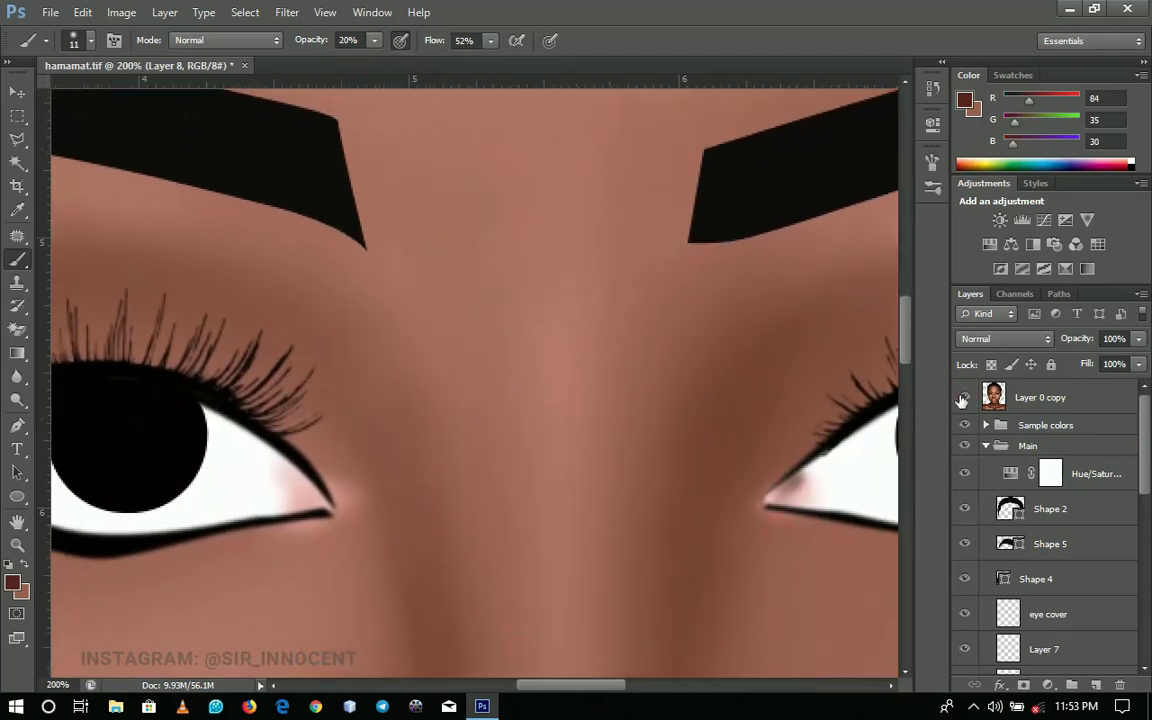
# Sample the pale pink (RGB 236, 197, 196) from the reference photo and try it on the right eye's inner corner
pyautogui.click(964, 398)
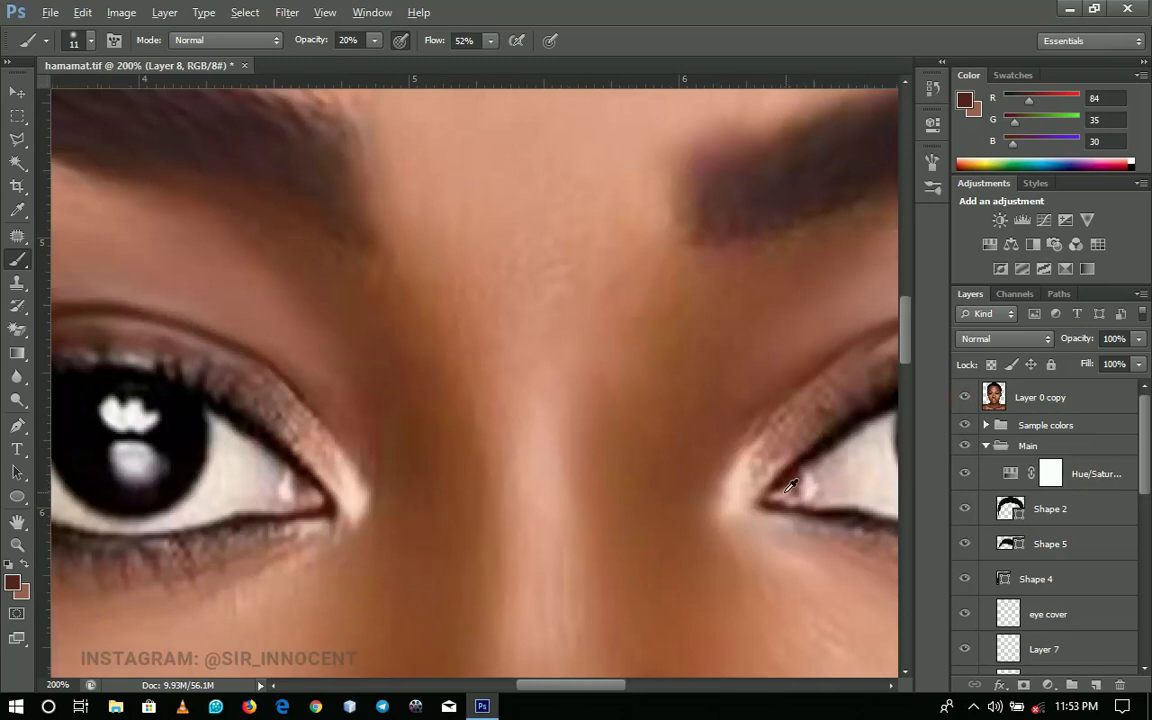
pyautogui.keyDown('alt'); pyautogui.click(808, 486); pyautogui.keyUp('alt')
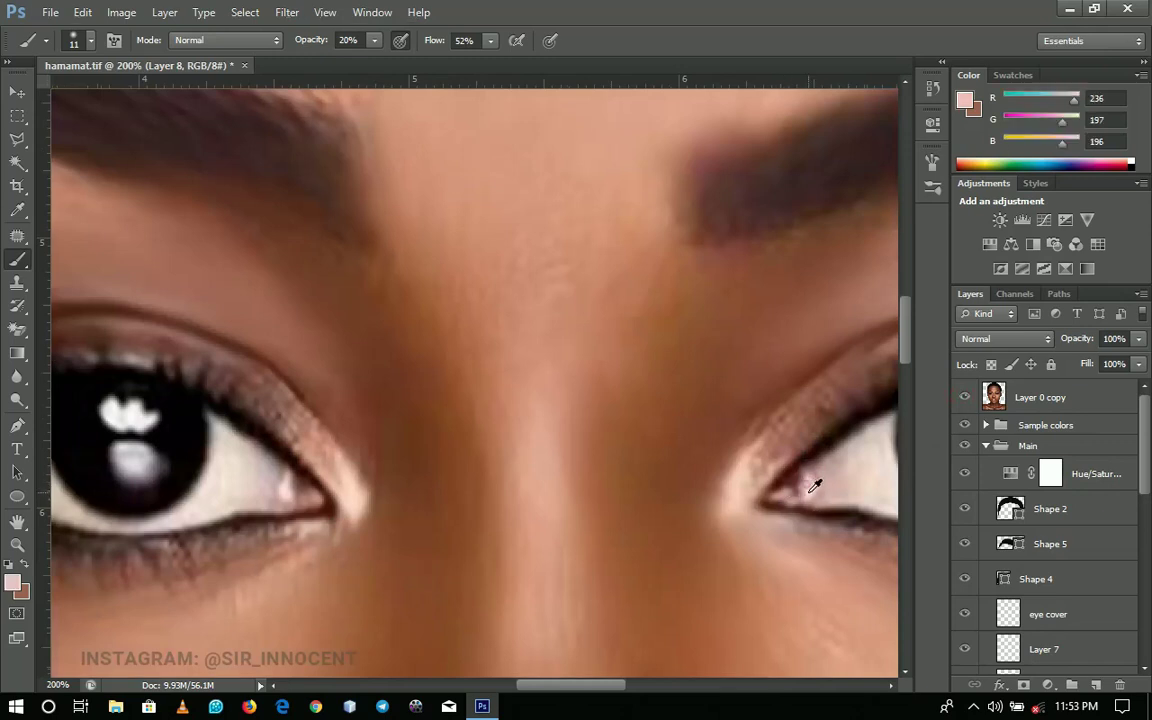
pyautogui.hotkey('ctrl', 'z')
pyautogui.moveTo(817, 489); pyautogui.dragTo(790, 499)
pyautogui.click(964, 398)
# Sample the dark brown (RGB 72, 32, 19) from the reference photo and shade the left eye's inner corner with it
pyautogui.keyDown('alt'); pyautogui.click(276, 432); pyautogui.keyUp('alt')
pyautogui.click(962, 400)
pyautogui.moveTo(311, 494)
pyautogui.mouseDown()
pyautogui.moveTo(338, 479)
pyautogui.moveTo(291, 467)
pyautogui.moveTo(348, 470)
pyautogui.mouseUp()
pyautogui.click(960, 401)
pyautogui.moveTo(354, 426); pyautogui.dragTo(339, 420)
pyautogui.moveTo(382, 416); pyautogui.dragTo(325, 413)
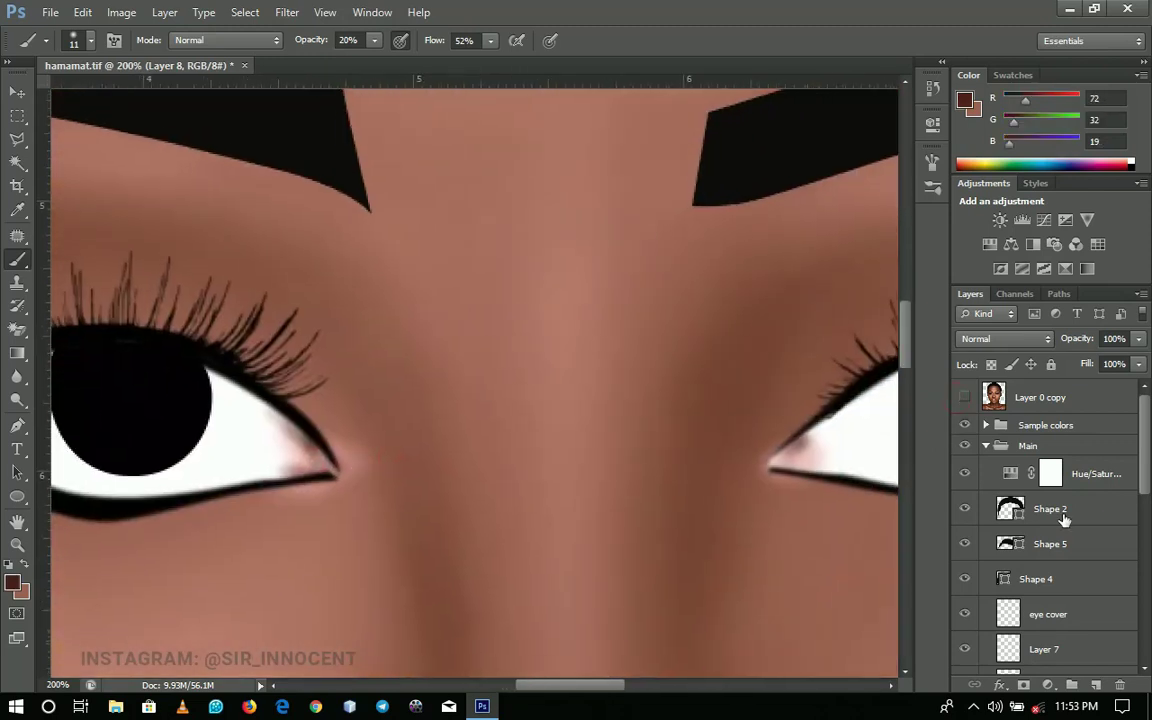
# Select the skin shadows layer and sample the light beige (RGB 235, 199, 170) beside the right eye's inner corner in the reference photo
pyautogui.moveTo(1140, 417); pyautogui.dragTo(1098, 622)
pyautogui.click(1067, 538)
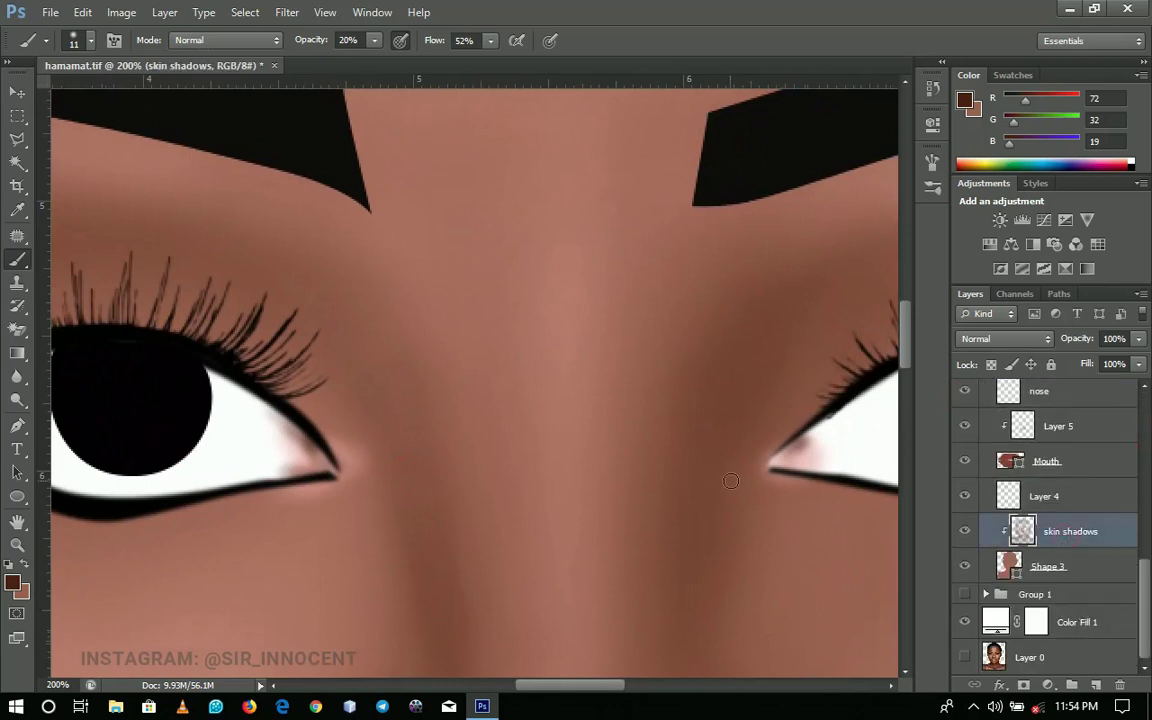
pyautogui.keyDown('alt'); pyautogui.click(638, 450); pyautogui.keyUp('alt')
pyautogui.keyDown('alt'); pyautogui.click(656, 460); pyautogui.keyUp('alt')
pyautogui.moveTo(656, 460); pyautogui.dragTo(556, 476)
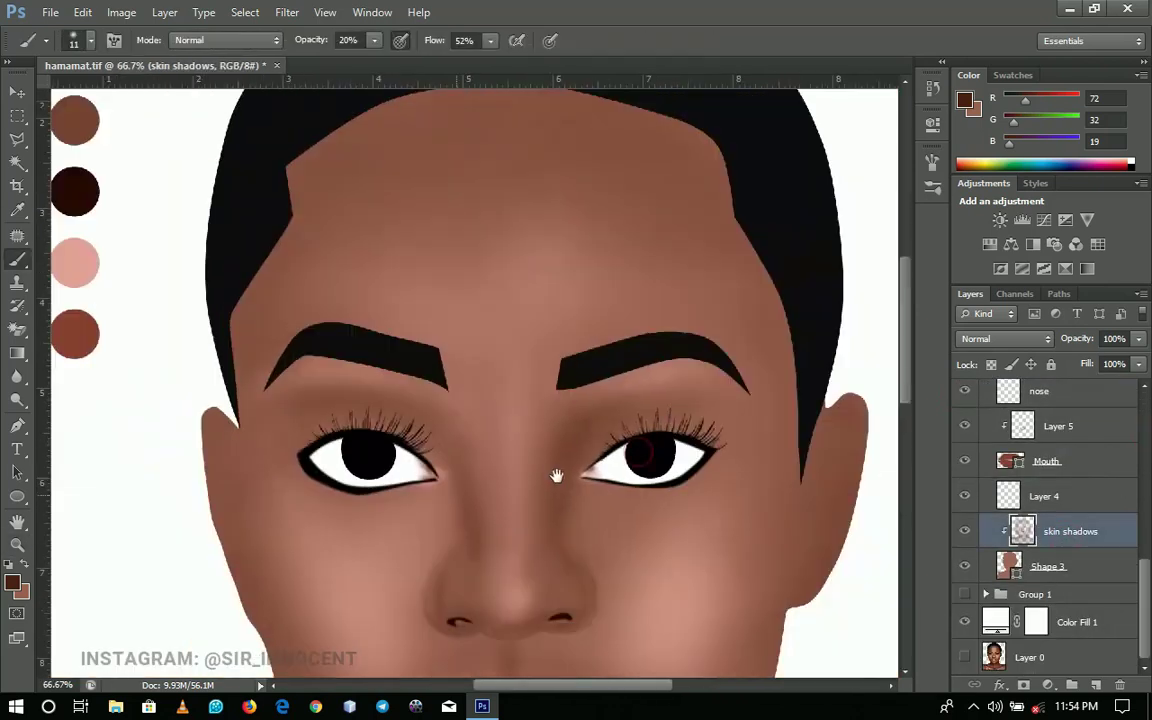
pyautogui.scroll(5, 1148, 565)
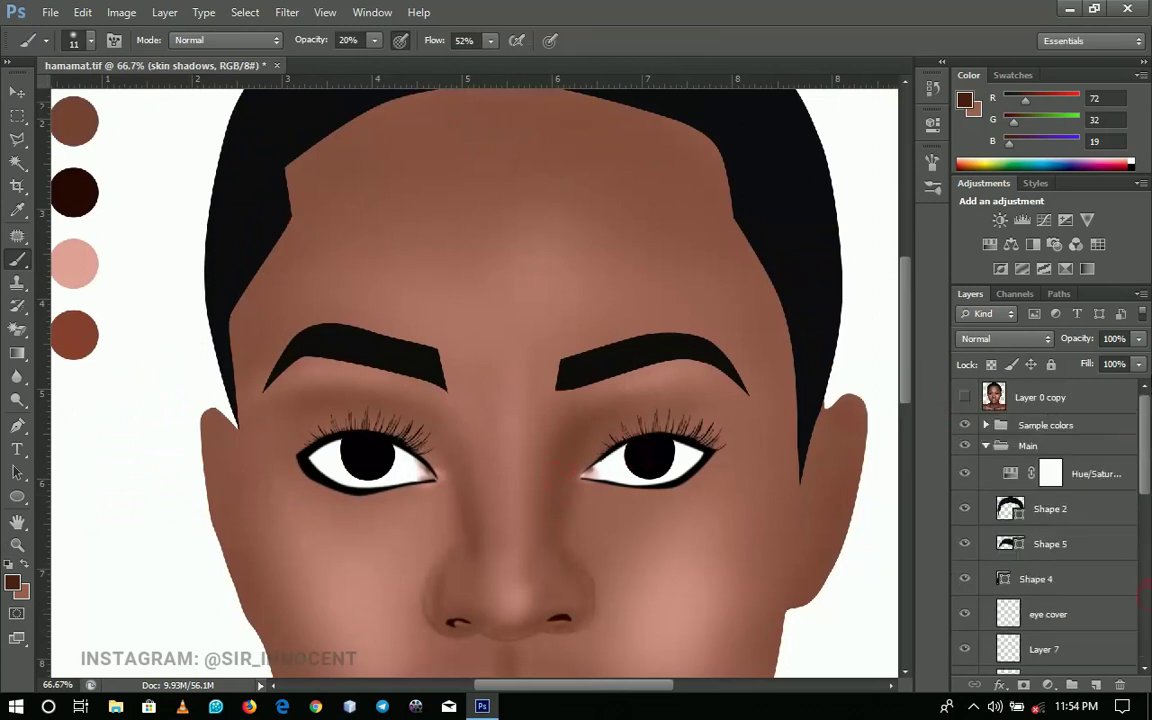
pyautogui.click(964, 397)
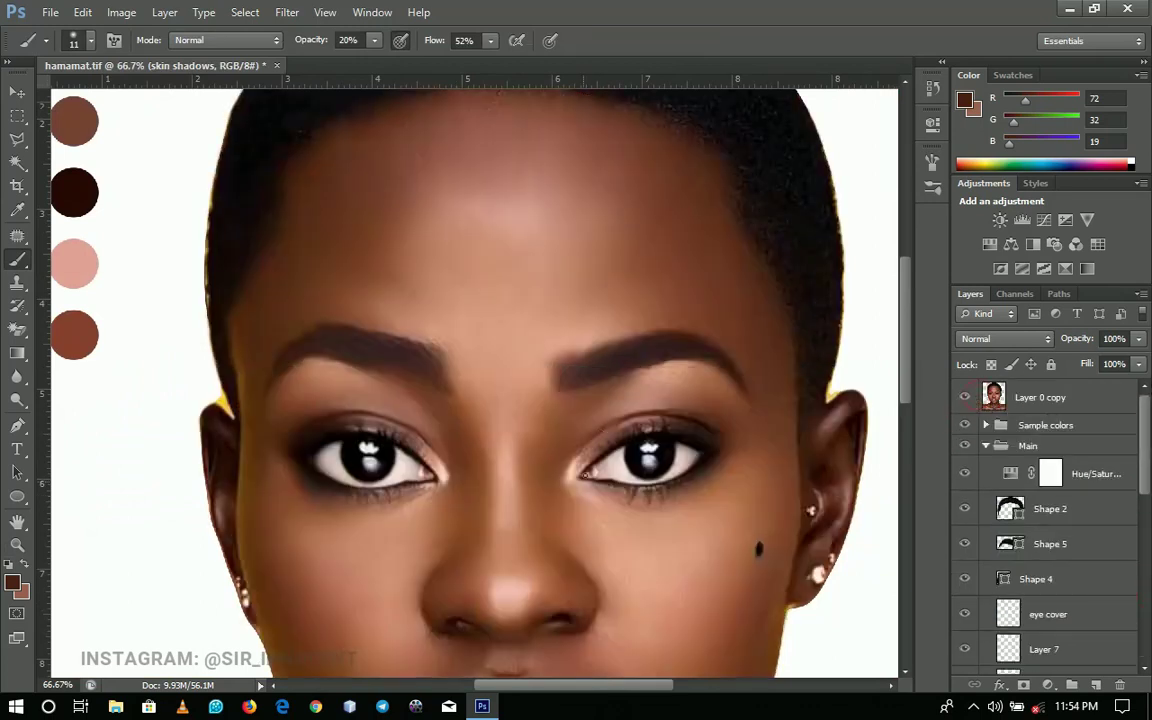
pyautogui.keyDown('alt'); pyautogui.click(577, 462); pyautogui.keyUp('alt')
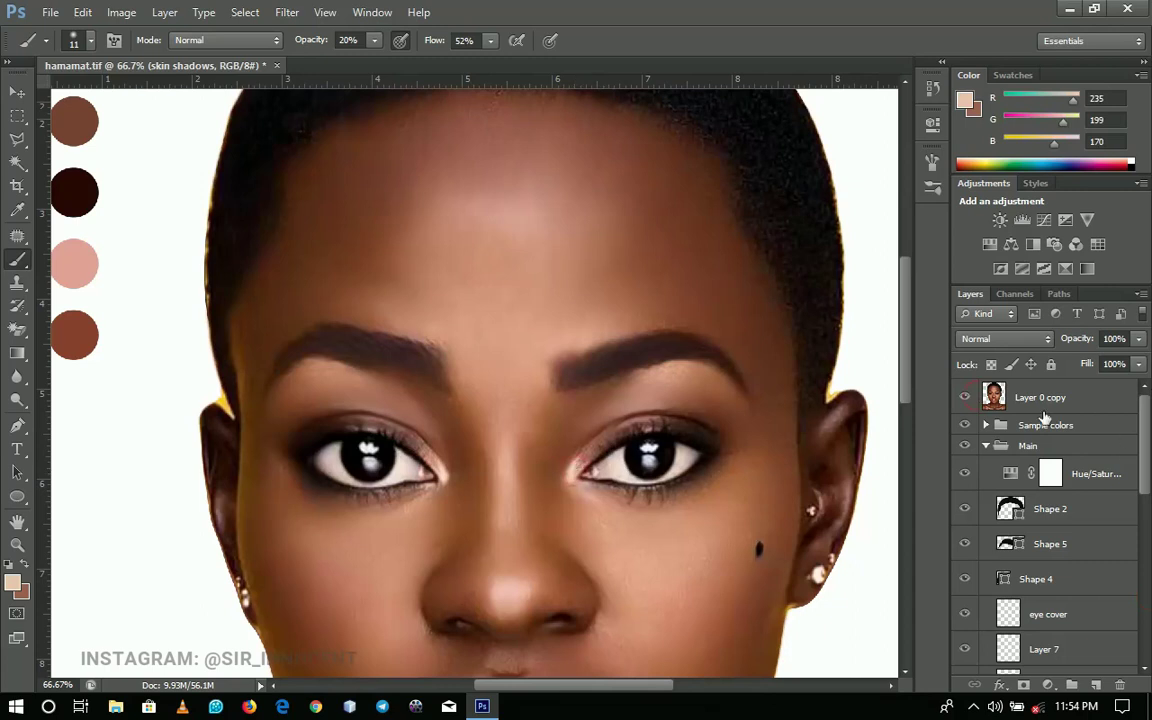
# Hide the reference photo, set the soft brush to 17 px and highlight the skin around the right eye's inner corner
pyautogui.rightClick(642, 460)
pyautogui.click(699, 497)
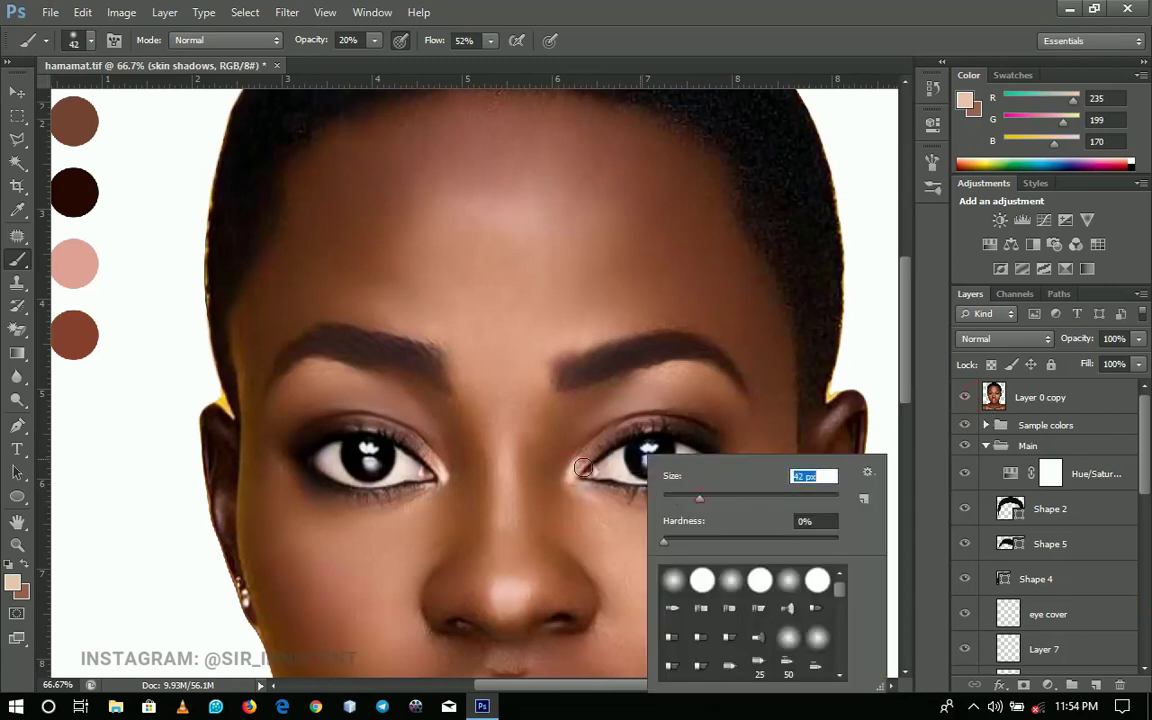
pyautogui.press('Return')
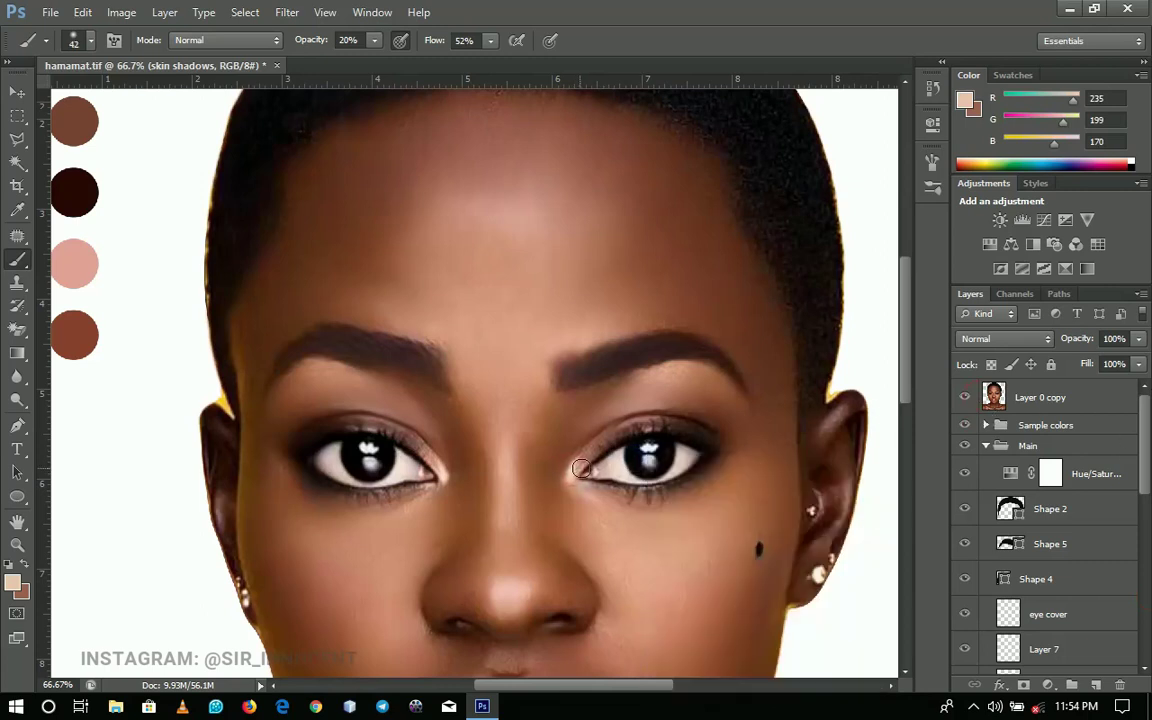
pyautogui.press('z')
pyautogui.click(581, 469)
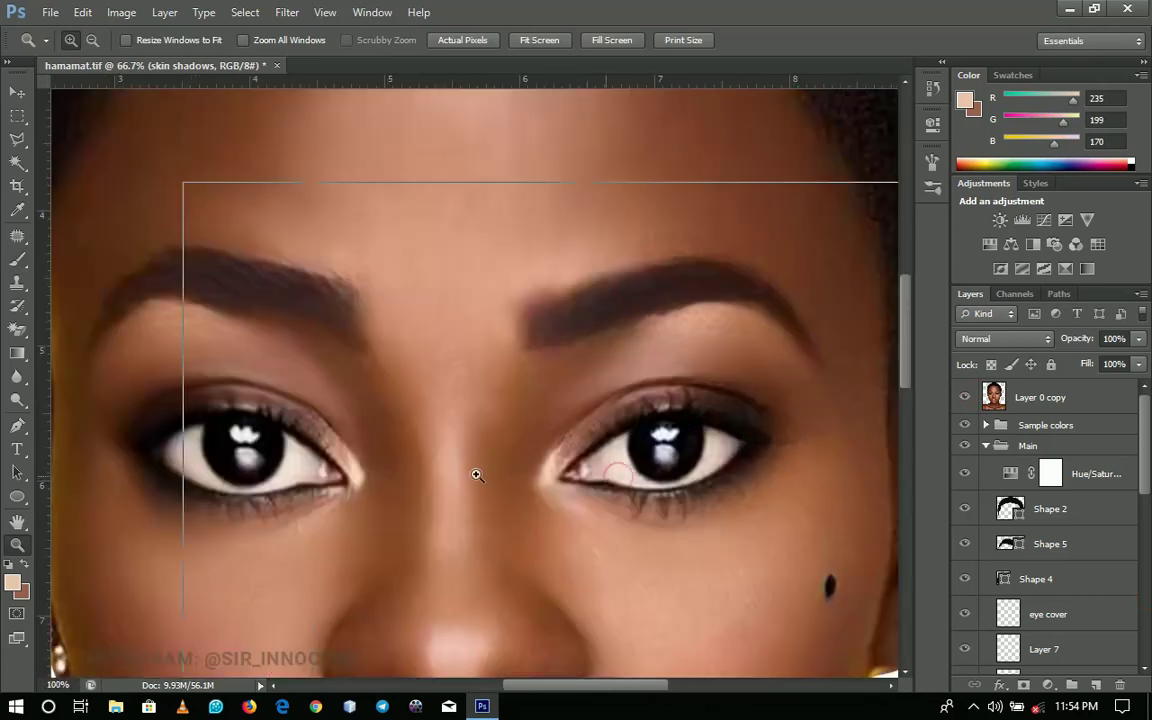
pyautogui.click(585, 474)
pyautogui.press('b')
pyautogui.click(964, 397)
pyautogui.rightClick(578, 440)
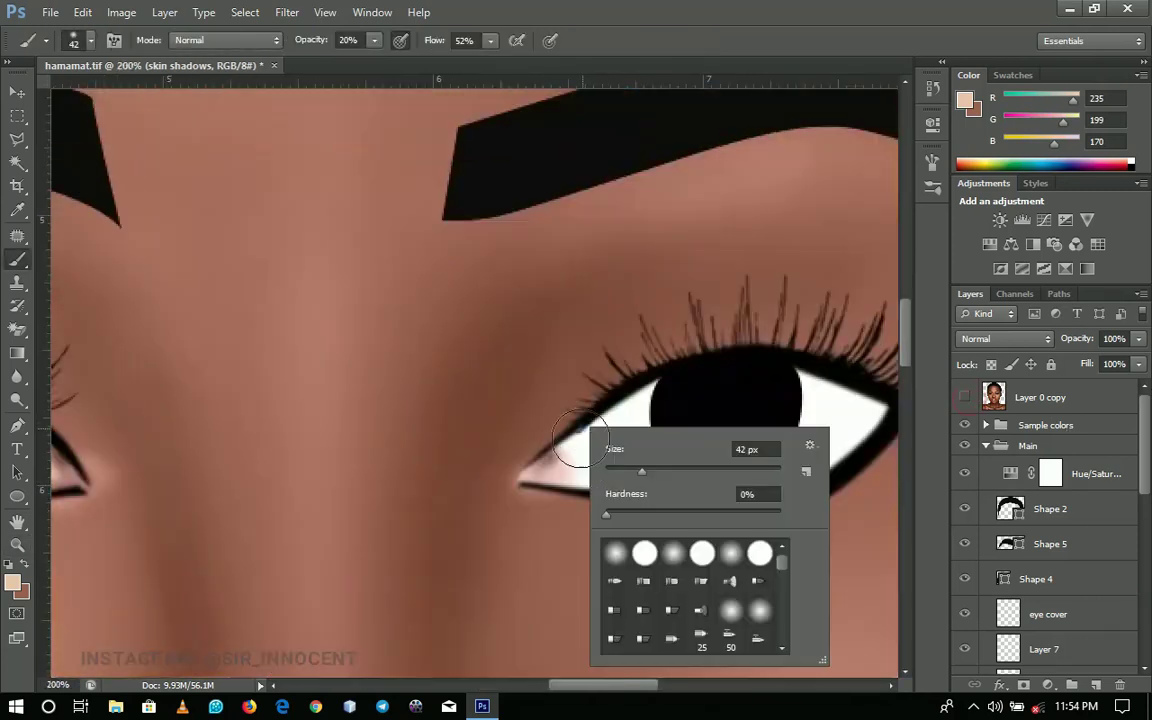
pyautogui.click(622, 472)
pyautogui.press('Return')
pyautogui.moveTo(545, 404); pyautogui.dragTo(507, 478)
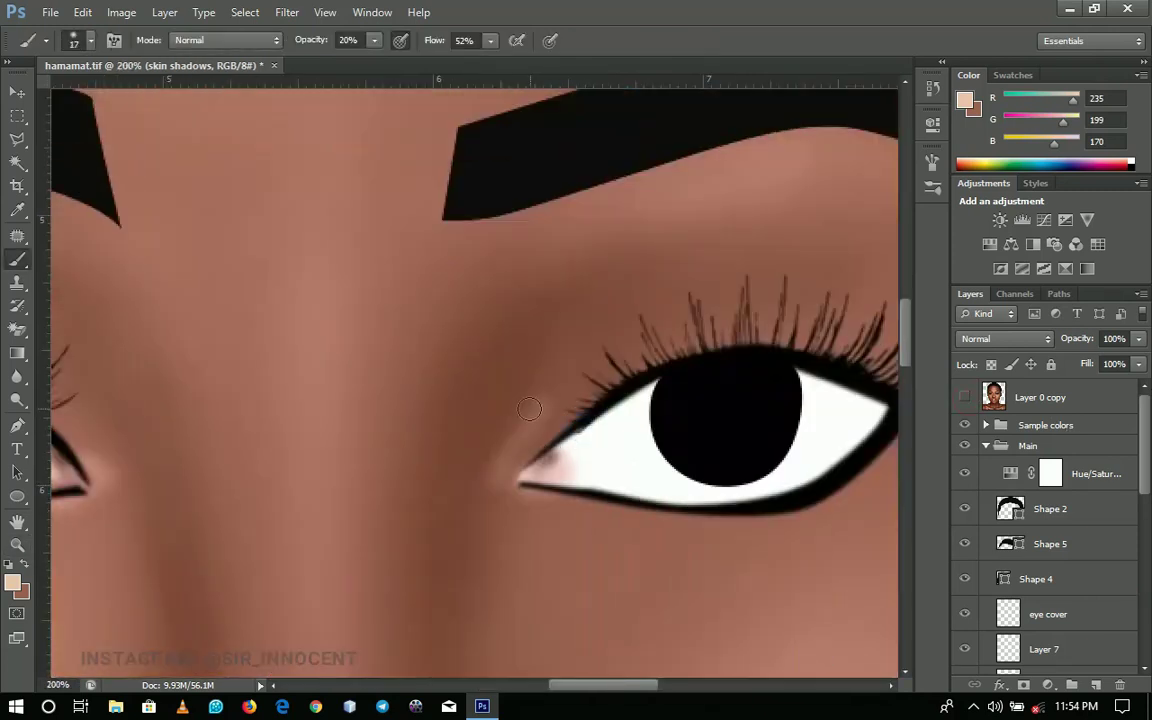
pyautogui.moveTo(552, 401); pyautogui.dragTo(507, 470)
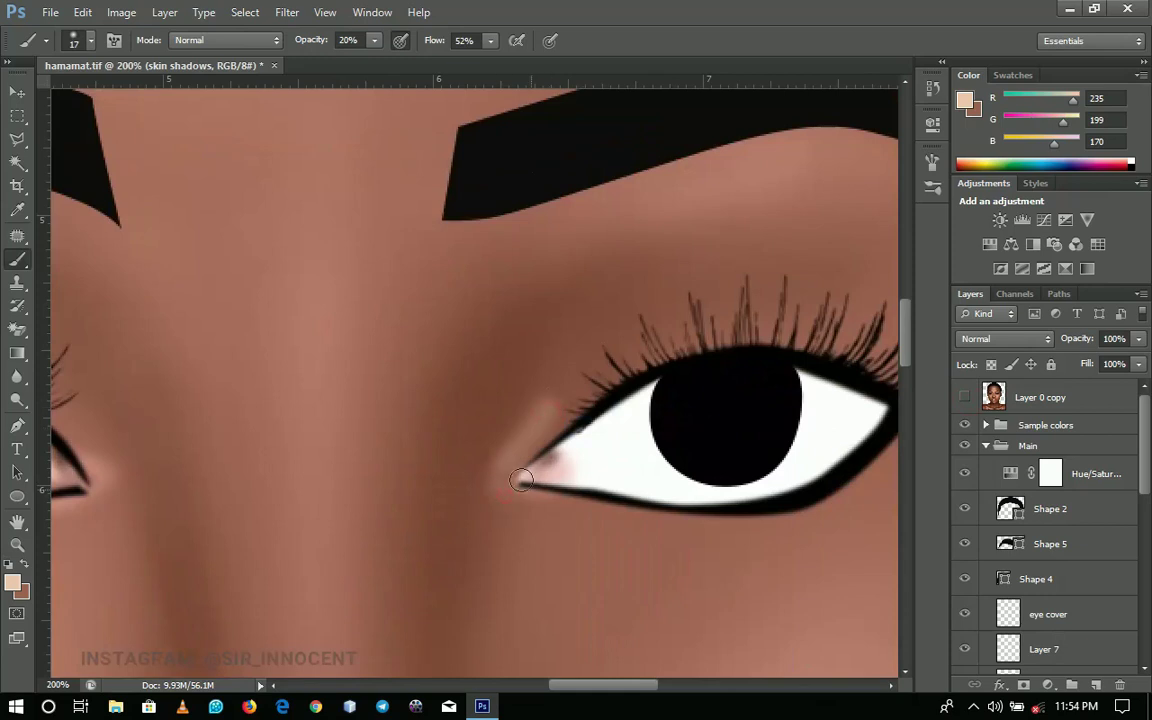
# Check the left eye against the reference photo, then highlight the skin around its inner corner with a 25 px soft brush
pyautogui.click(964, 397)
pyautogui.moveTo(382, 443); pyautogui.dragTo(741, 505)
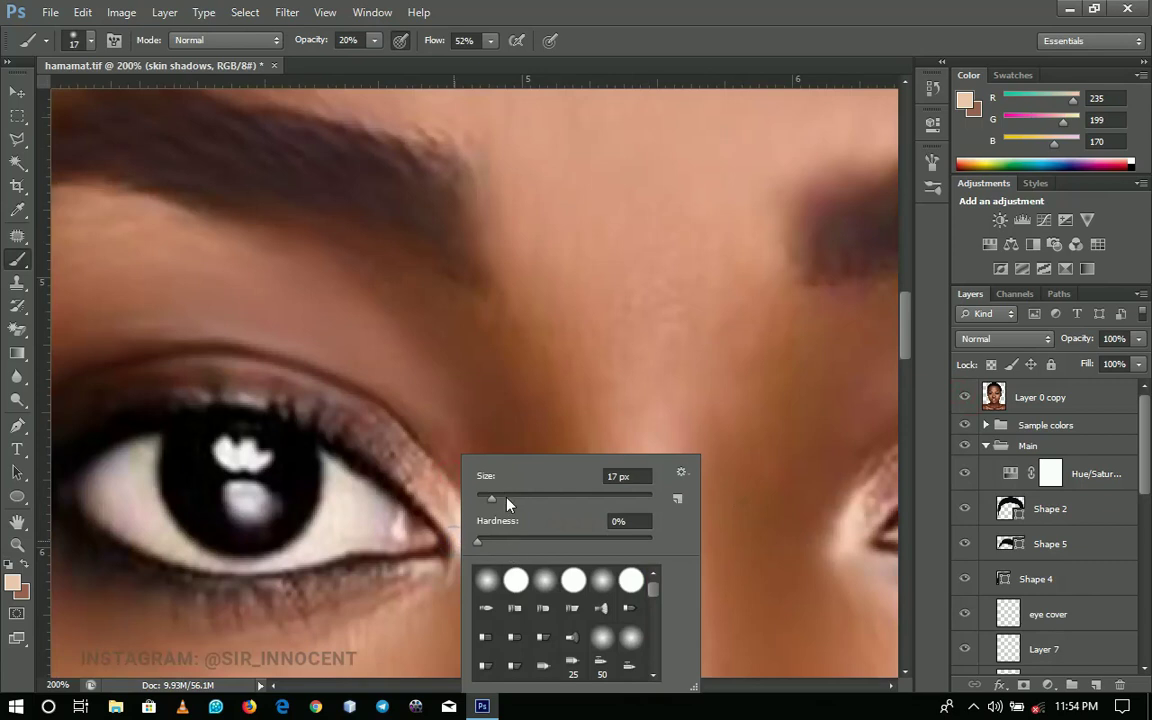
pyautogui.click(506, 498)
pyautogui.click(420, 468)
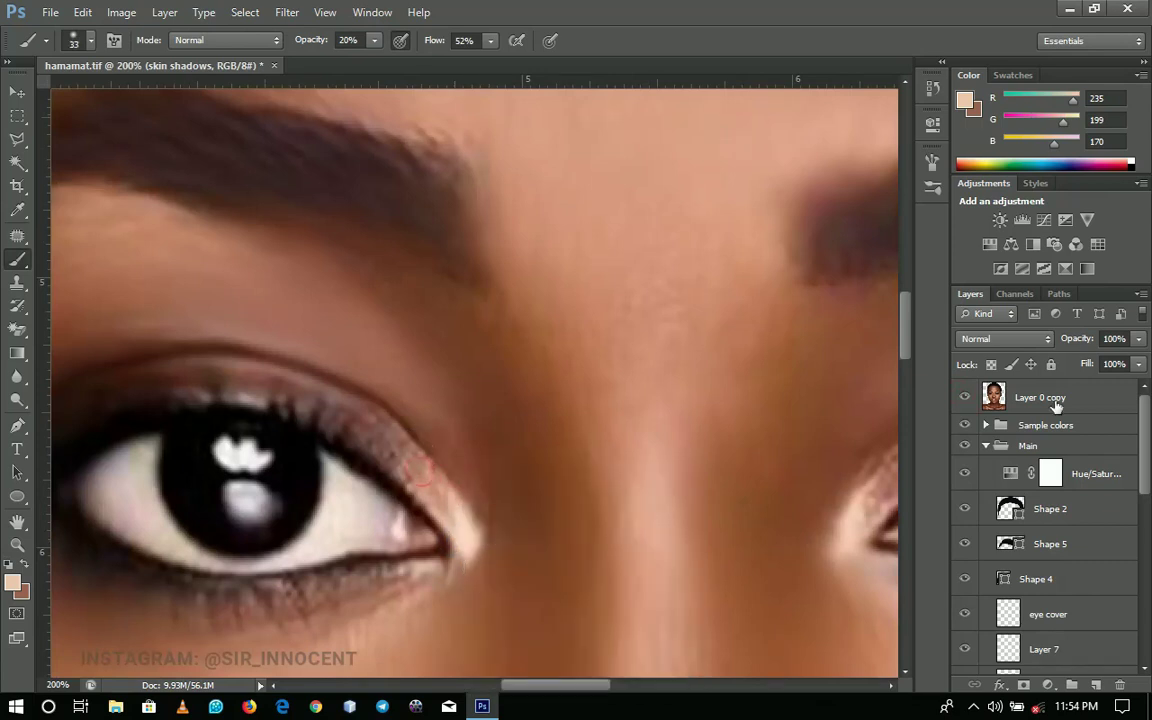
pyautogui.click(964, 400)
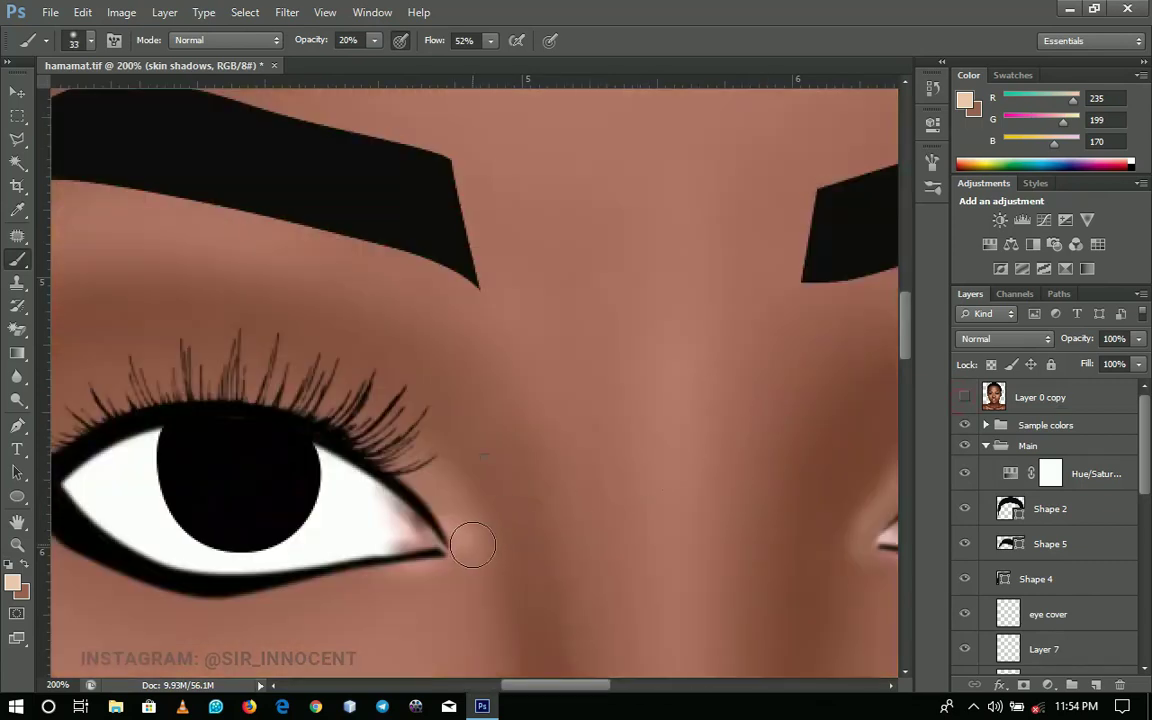
pyautogui.rightClick(480, 460)
pyautogui.moveTo(523, 499); pyautogui.dragTo(517, 499)
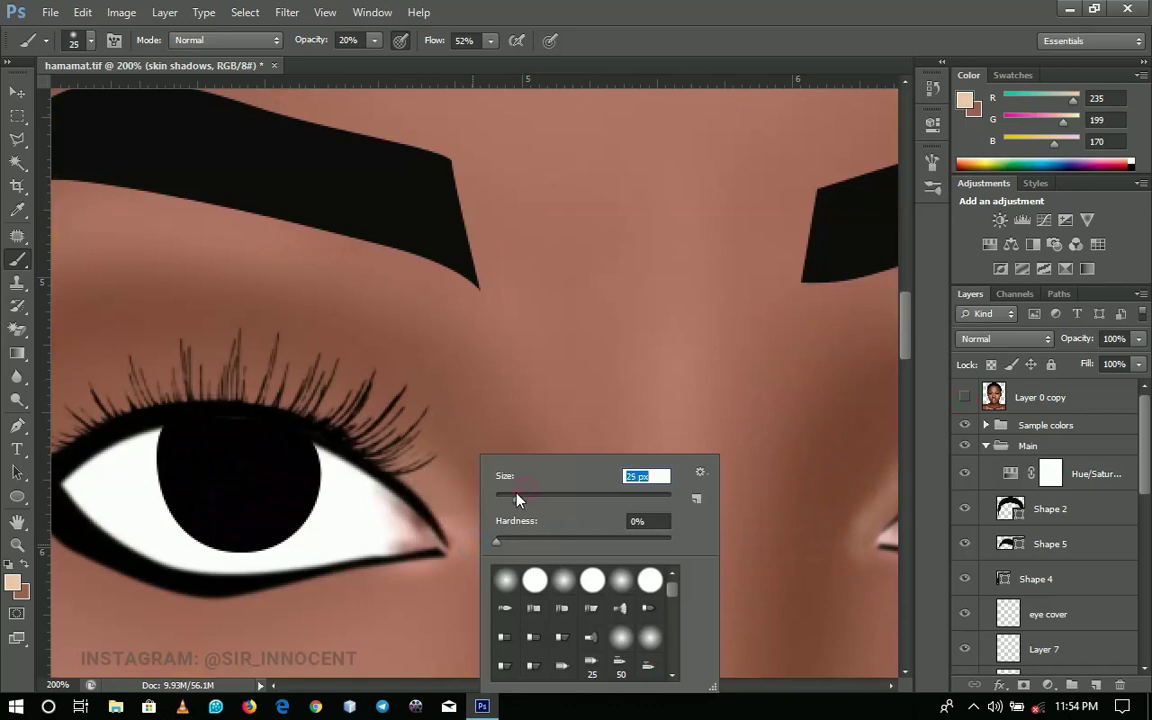
pyautogui.click(456, 541)
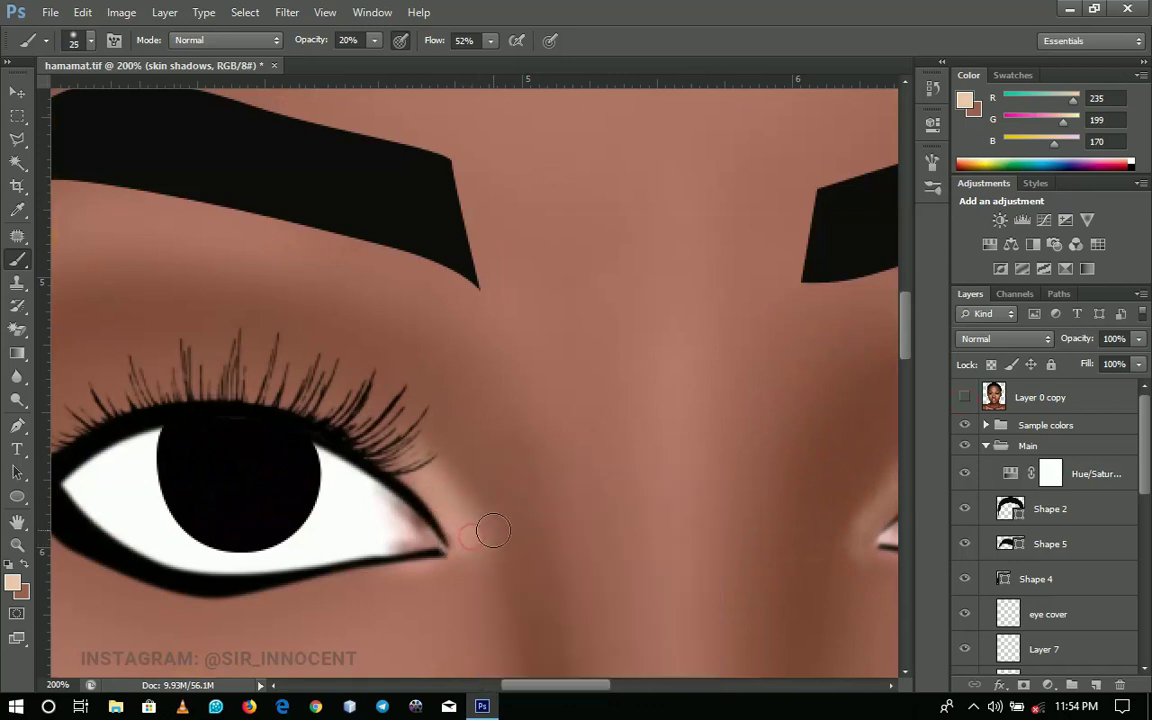
# Review the whole portrait and compare the painted eyes with the reference photo
pyautogui.press('z')
pyautogui.keyDown('alt'); pyautogui.click(540, 482); pyautogui.keyUp('alt')
pyautogui.keyDown('alt'); pyautogui.click(540, 480); pyautogui.keyUp('alt')
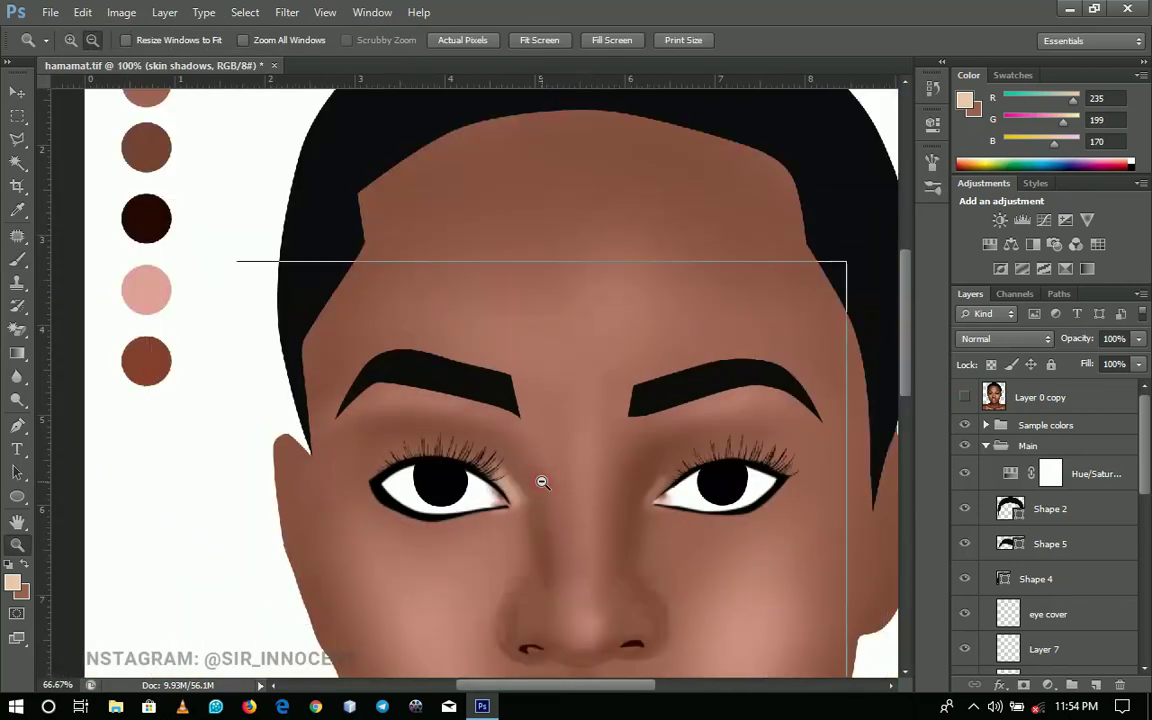
pyautogui.keyDown('alt'); pyautogui.click(541, 477); pyautogui.keyUp('alt')
pyautogui.rightClick(541, 475)
pyautogui.click(568, 481)
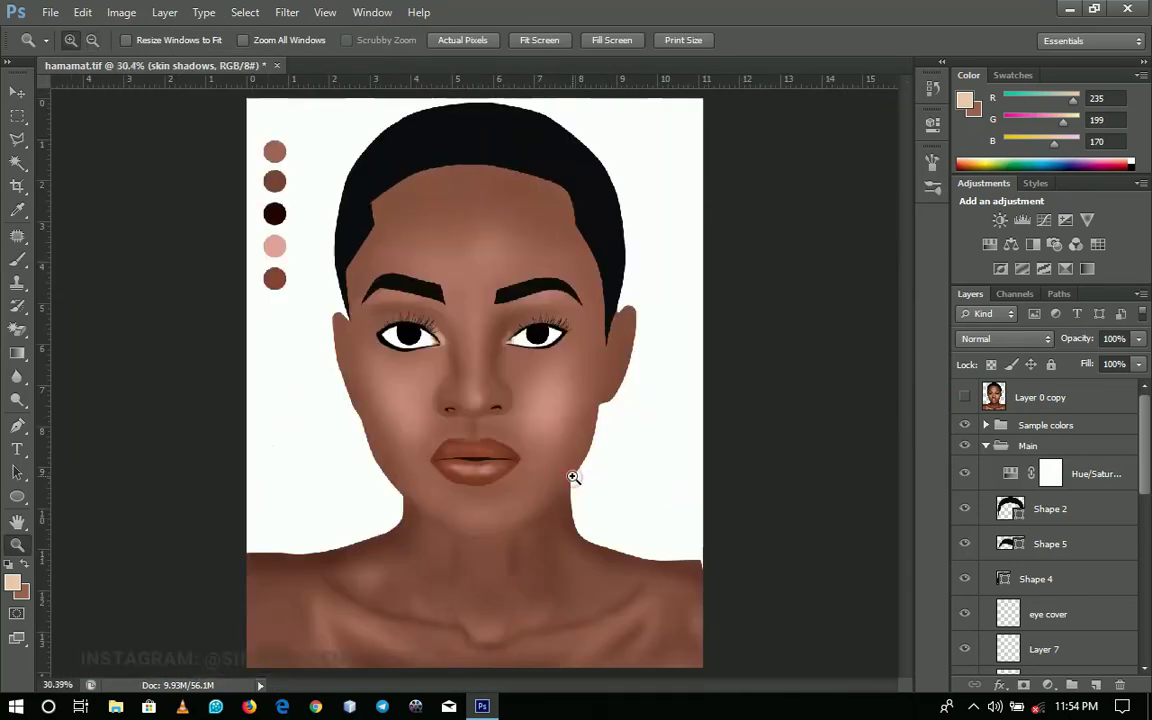
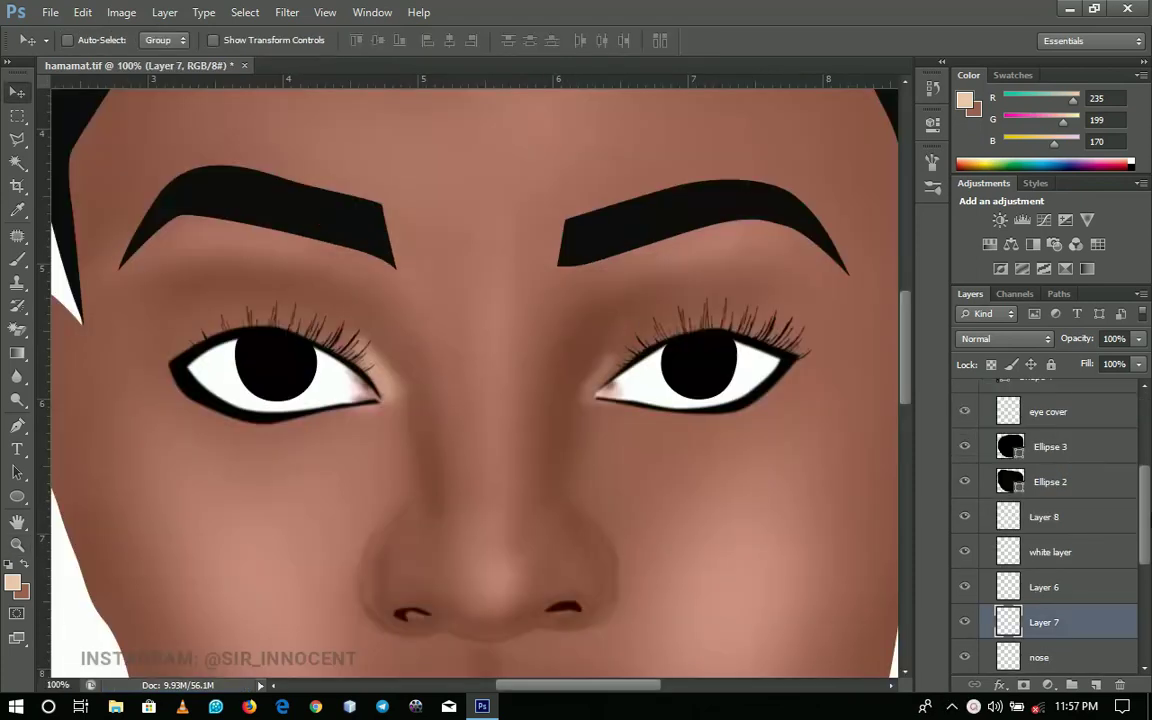
pyautogui.moveTo(1146, 503); pyautogui.dragTo(1146, 390)
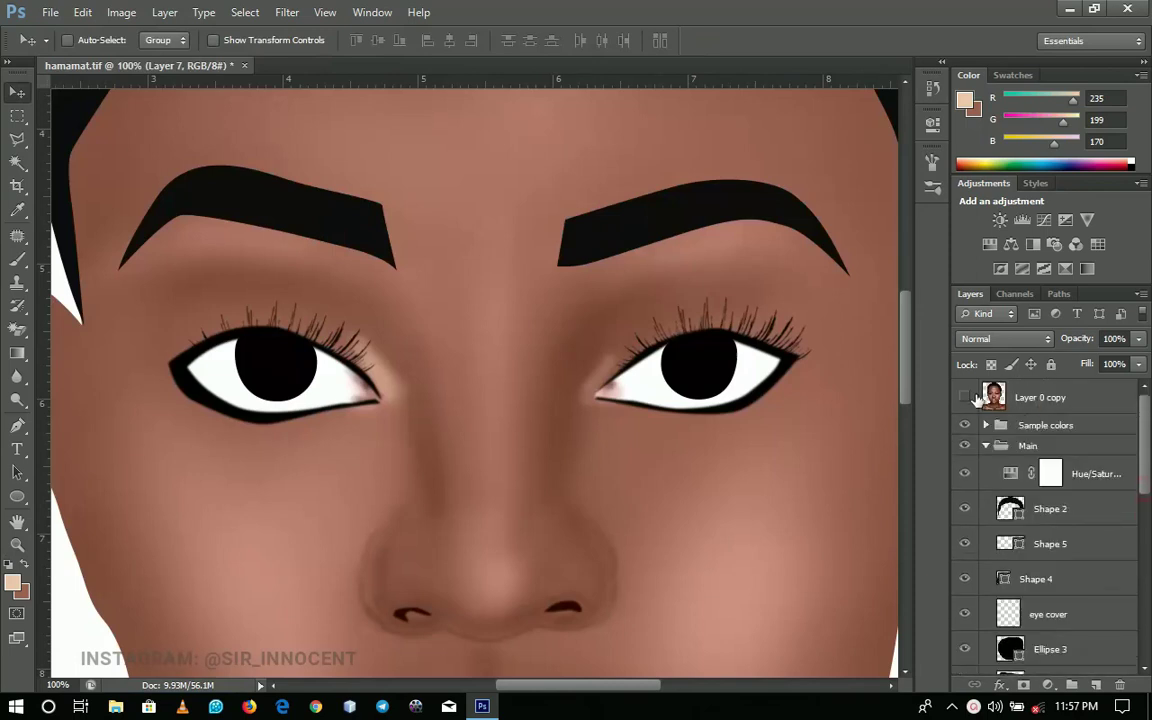
pyautogui.click(966, 396)
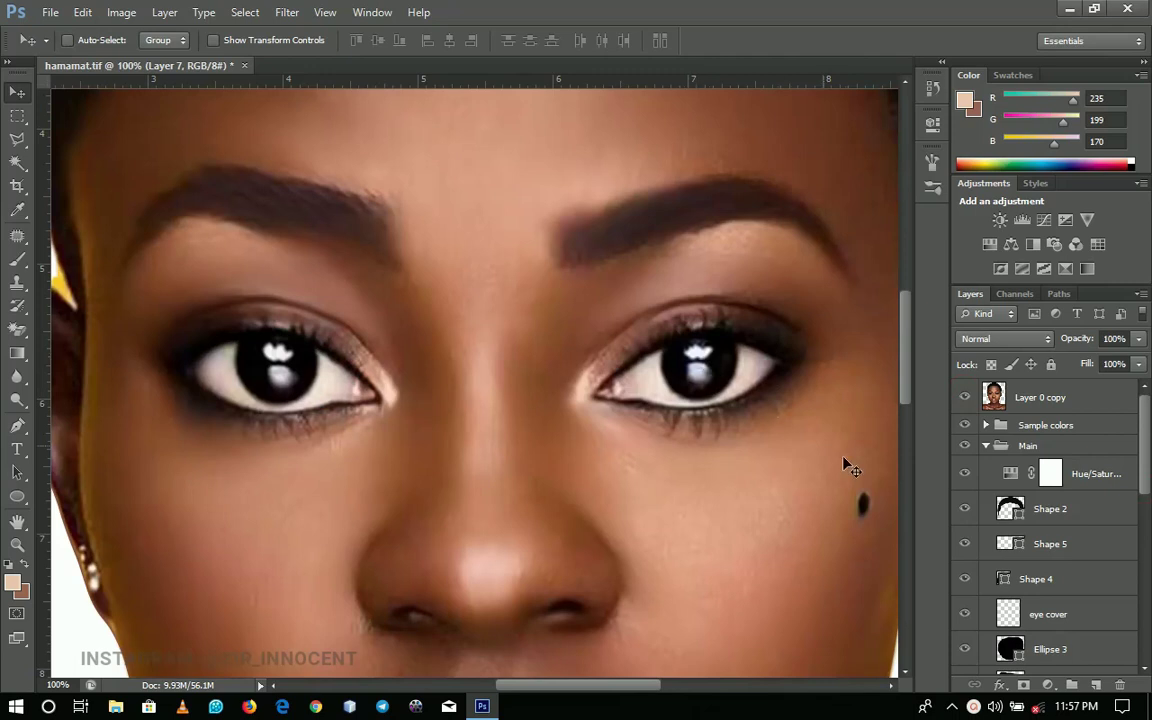
pyautogui.click(966, 398)
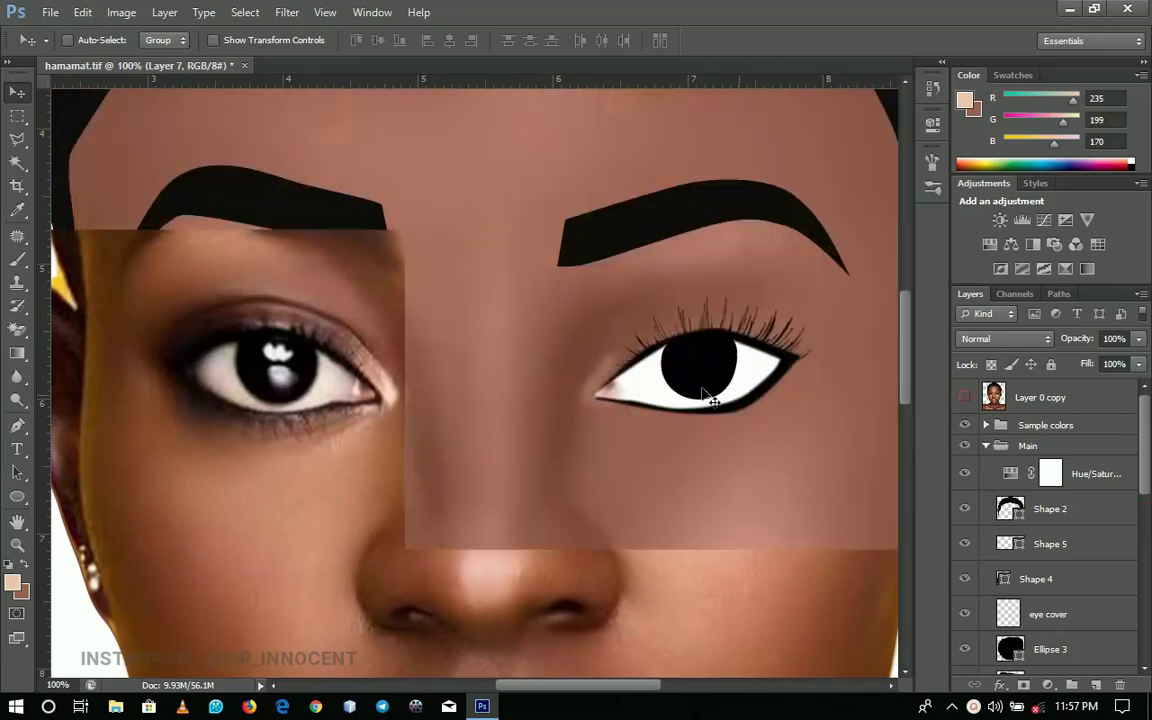
# Merge the two black iris shapes, Ellipse 3 and Ellipse 2, into one layer and rename it eyes
pyautogui.rightClick(694, 379)
pyautogui.click(736, 450)
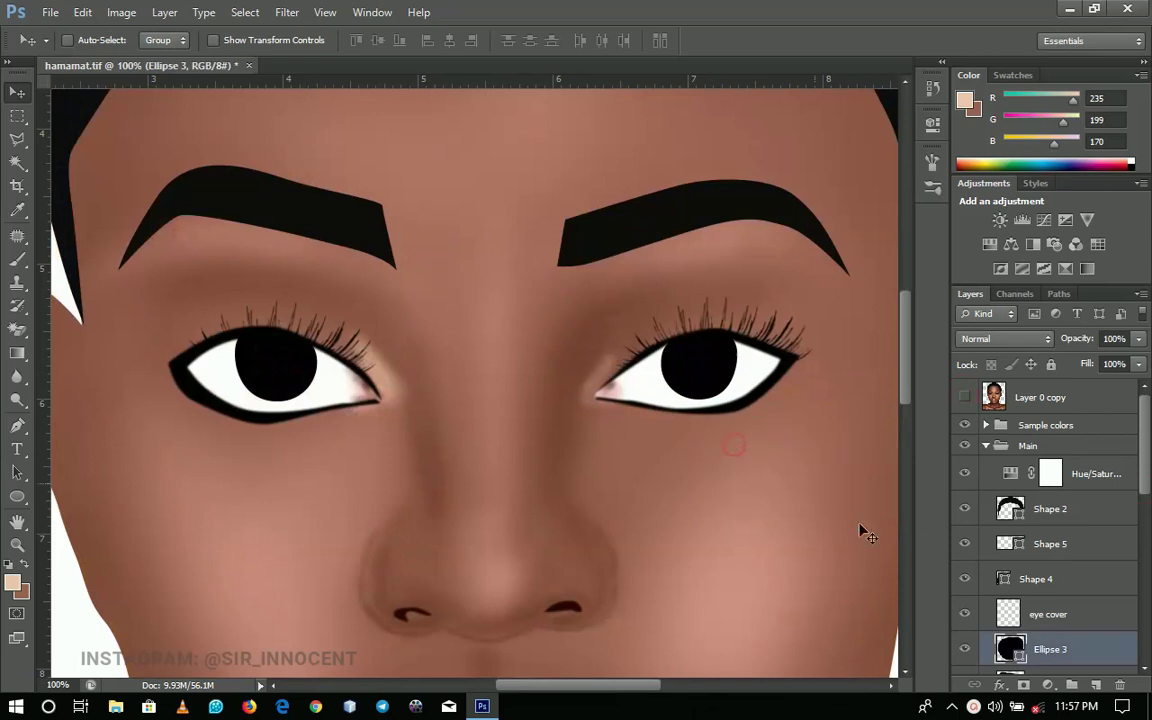
pyautogui.scroll(-3, 1147, 482)
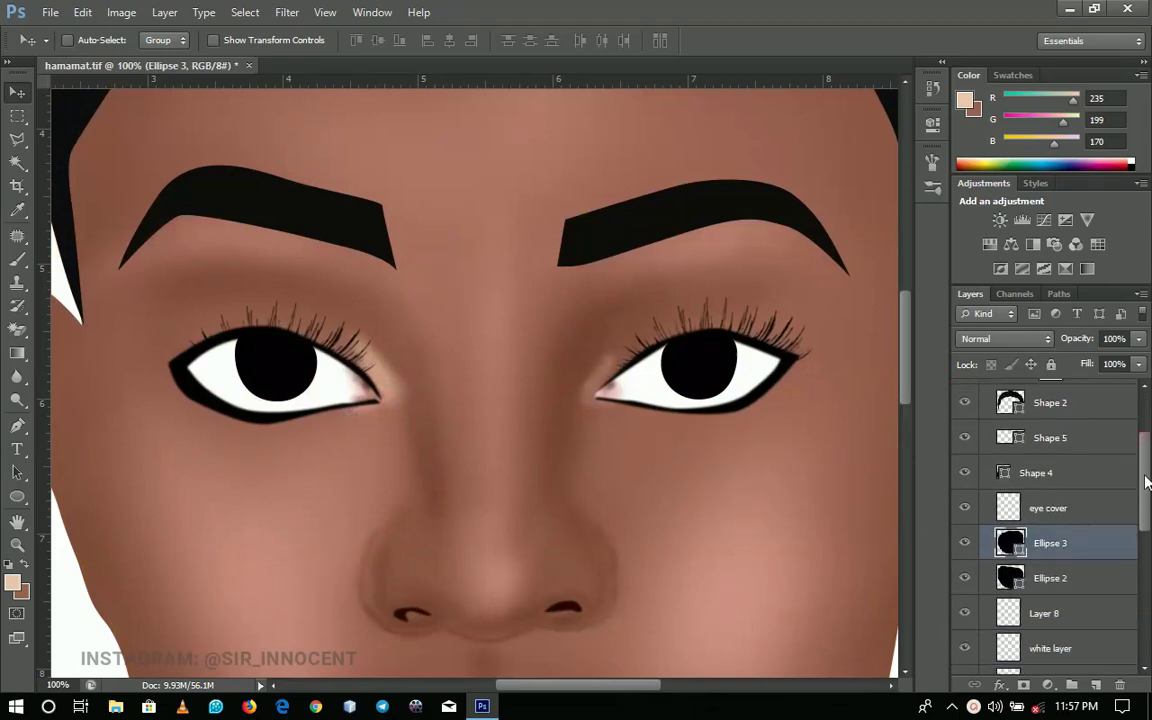
pyautogui.keyDown('ctrl'); pyautogui.click(1049, 573); pyautogui.keyUp('ctrl')
pyautogui.hotkey('ctrl', 'e')
pyautogui.doubleClick(1037, 544)
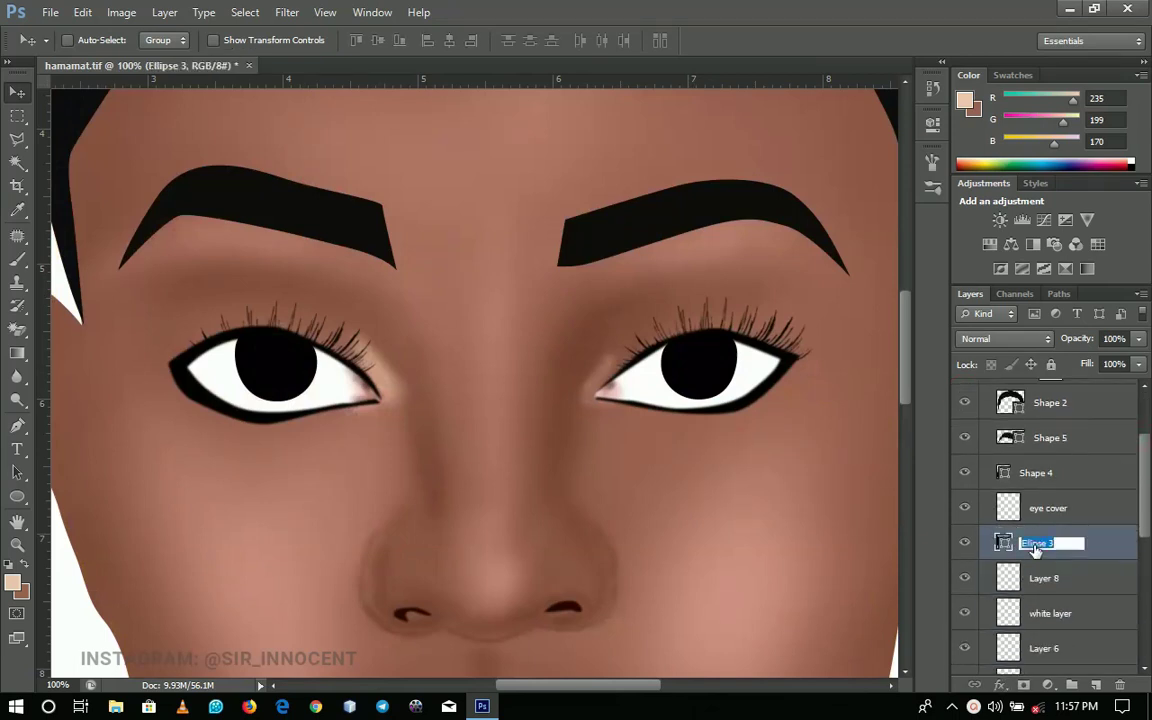
pyautogui.write('eyes')
pyautogui.press('Return')
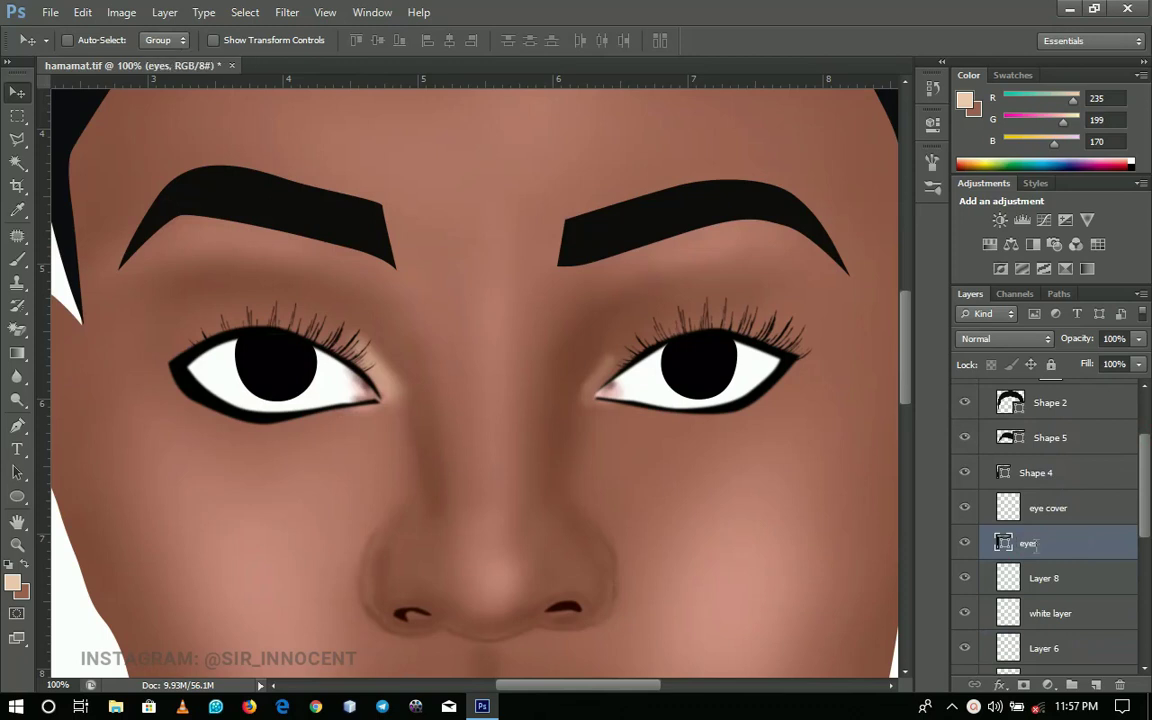
# Create a new layer above the eyes layer and switch to the Brush tool
pyautogui.hotkey('ctrl', 'shift', 'alt', 'n')
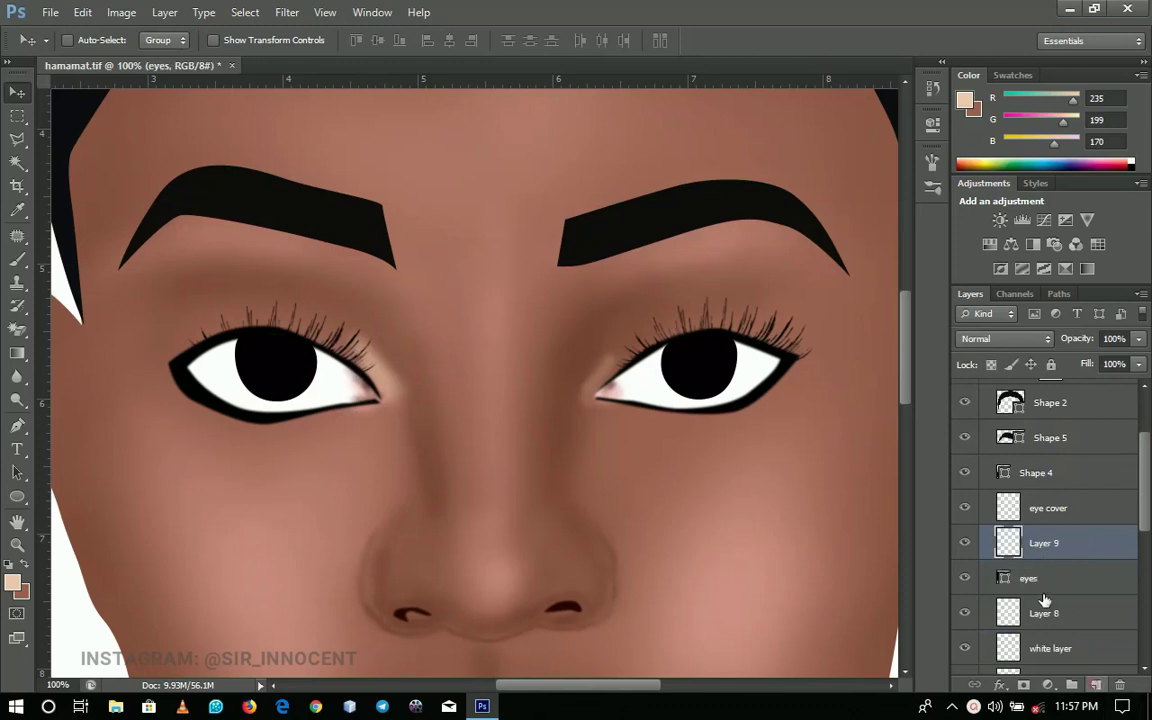
pyautogui.press('b')
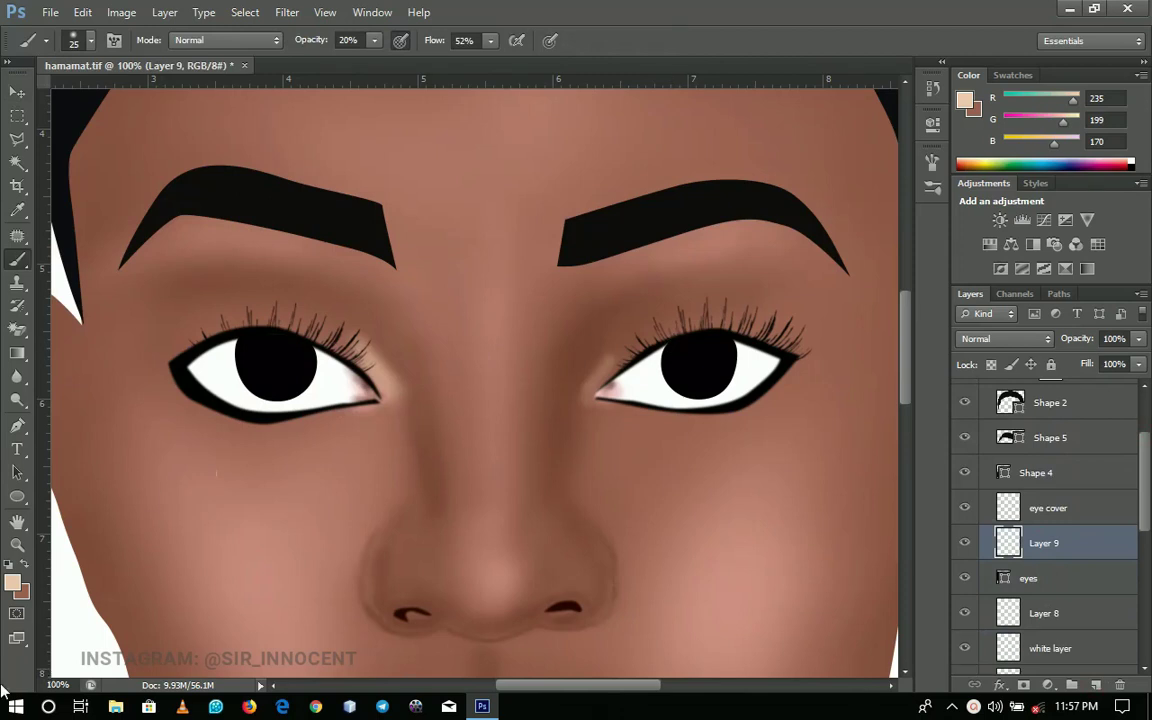
# Set the foreground colour to near-white fffefe and show the reference photo, Layer 0 copy, over the left eye at 300% zoom
pyautogui.click(12, 582)
pyautogui.click(532, 80)
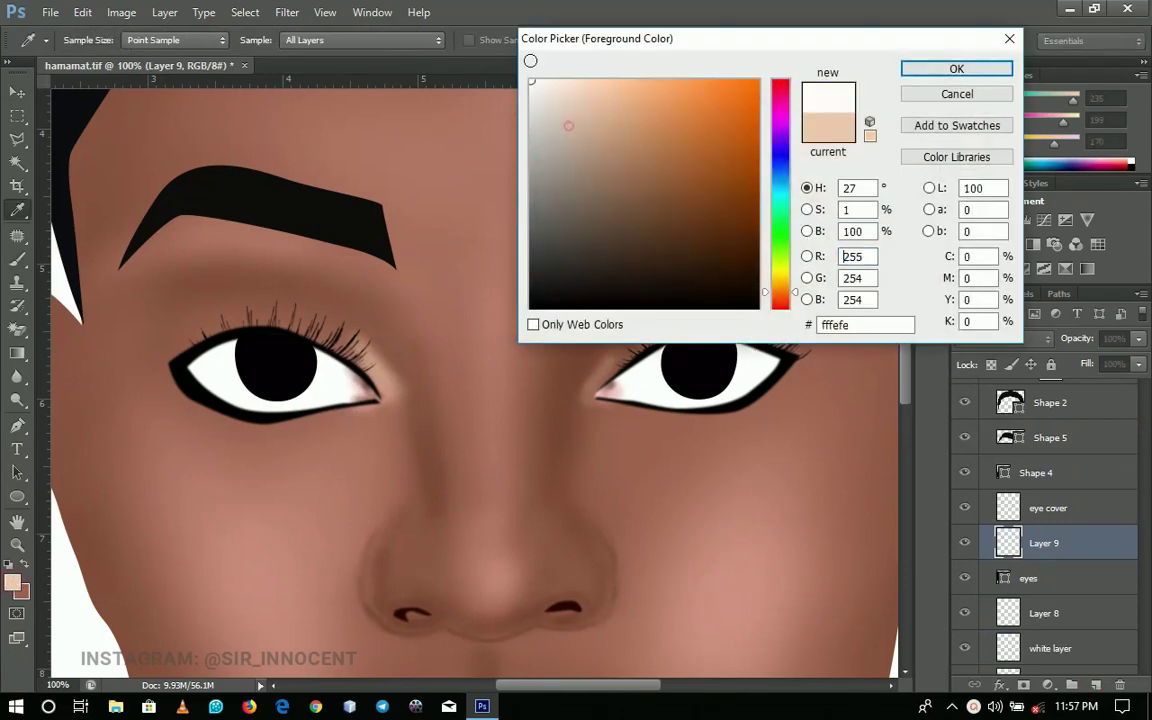
pyautogui.click(944, 66)
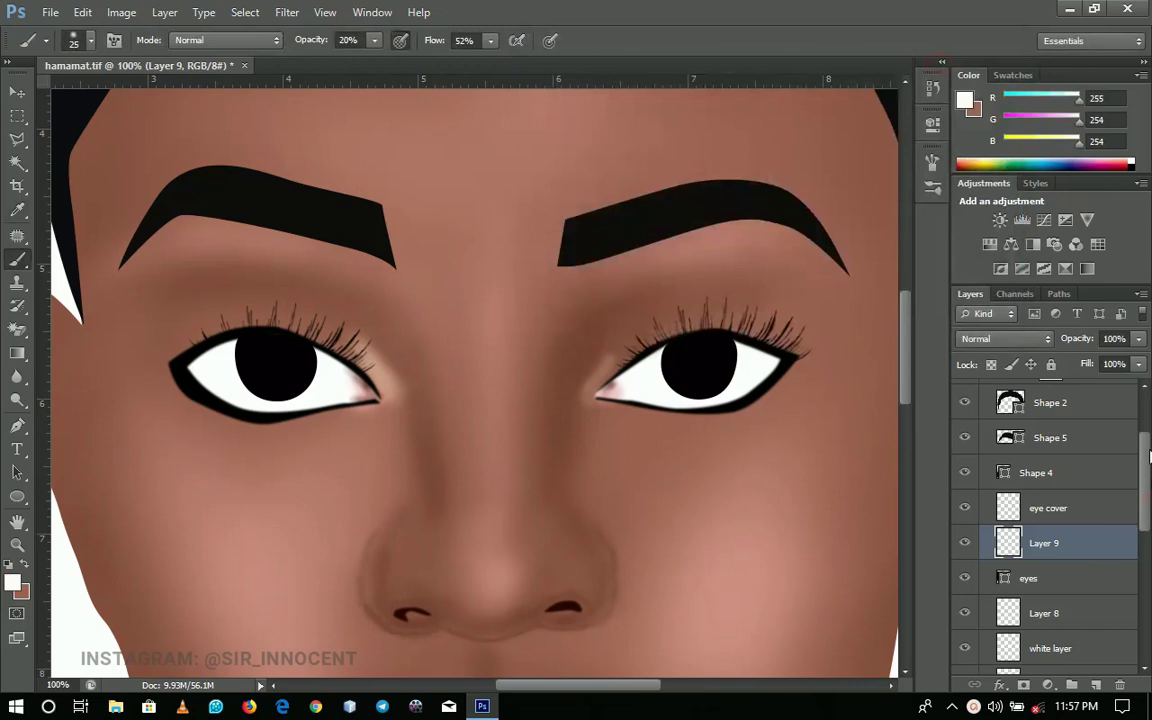
pyautogui.moveTo(1148, 455); pyautogui.dragTo(1148, 395)
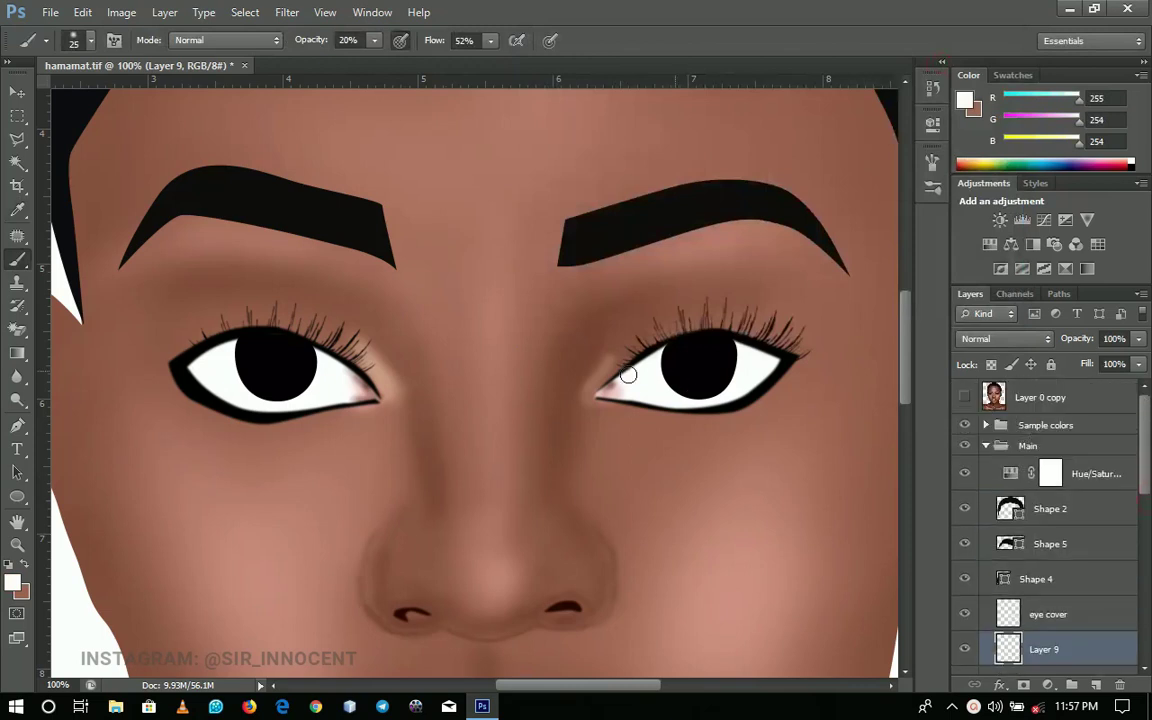
pyautogui.keyDown('ctrl'); pyautogui.click(270, 350); pyautogui.keyUp('ctrl')
pyautogui.keyDown('ctrl'); pyautogui.click(275, 357); pyautogui.keyUp('ctrl')
pyautogui.moveTo(294, 389); pyautogui.dragTo(415, 450)
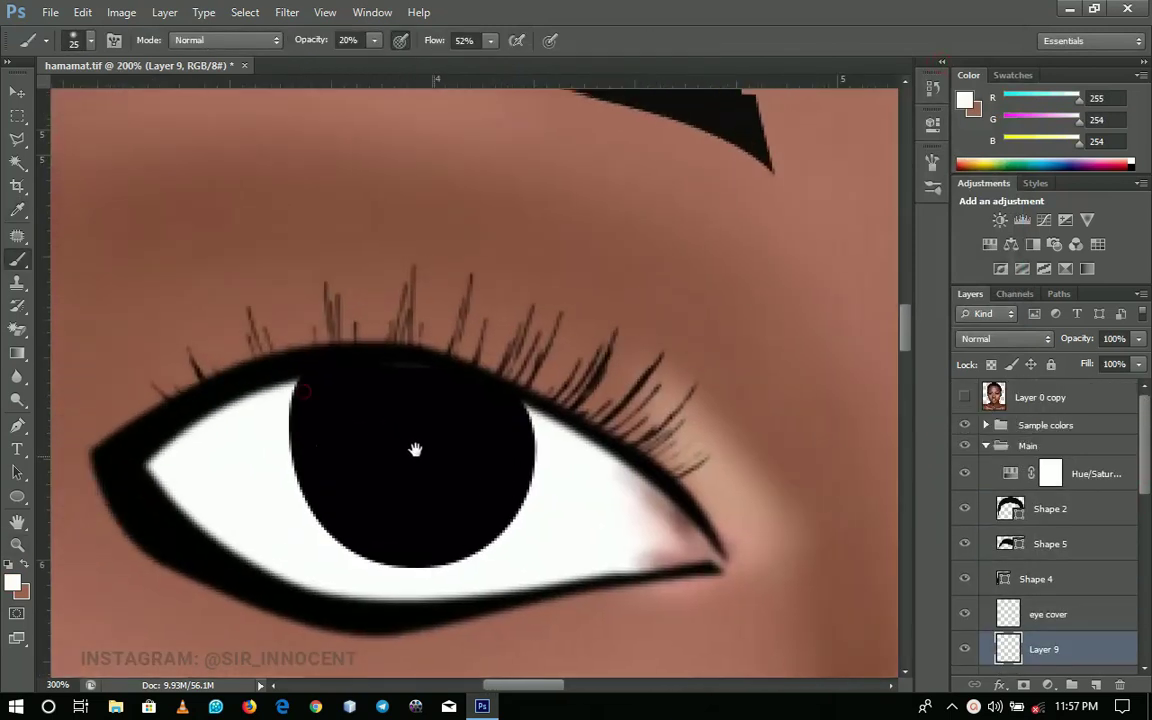
pyautogui.click(964, 397)
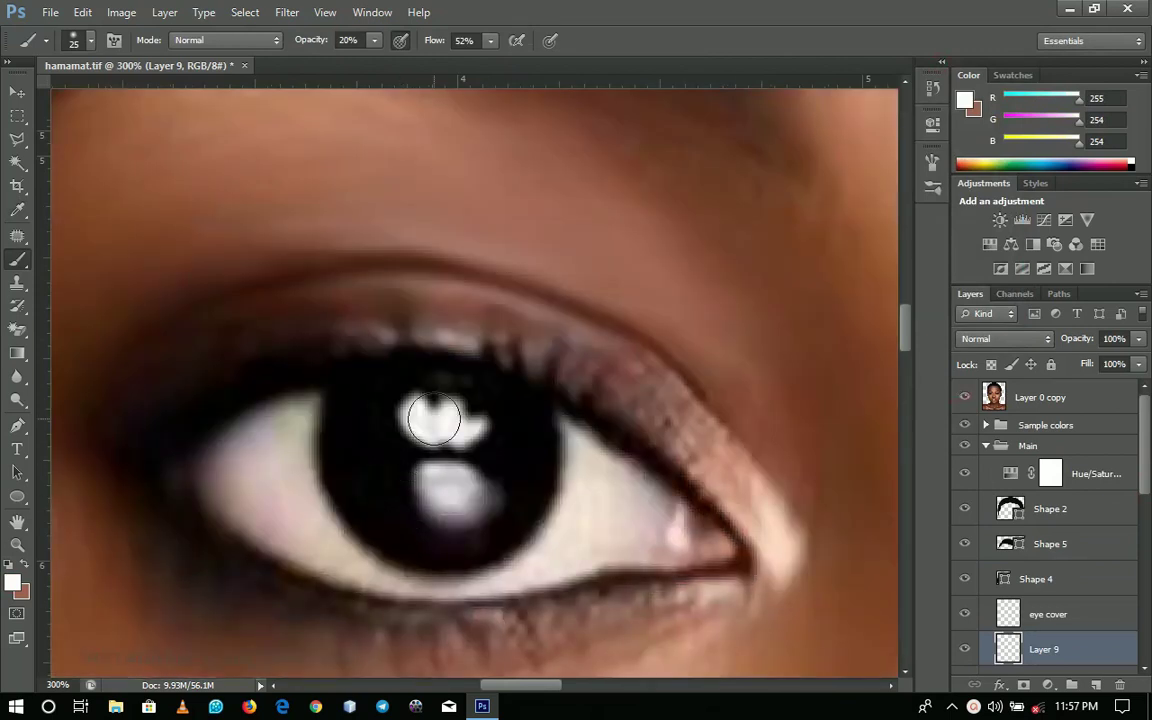
# Try painting the upper iris highlight of the left eye over the reference with a 15 px soft brush, and undo the stroke
pyautogui.rightClick(470, 463)
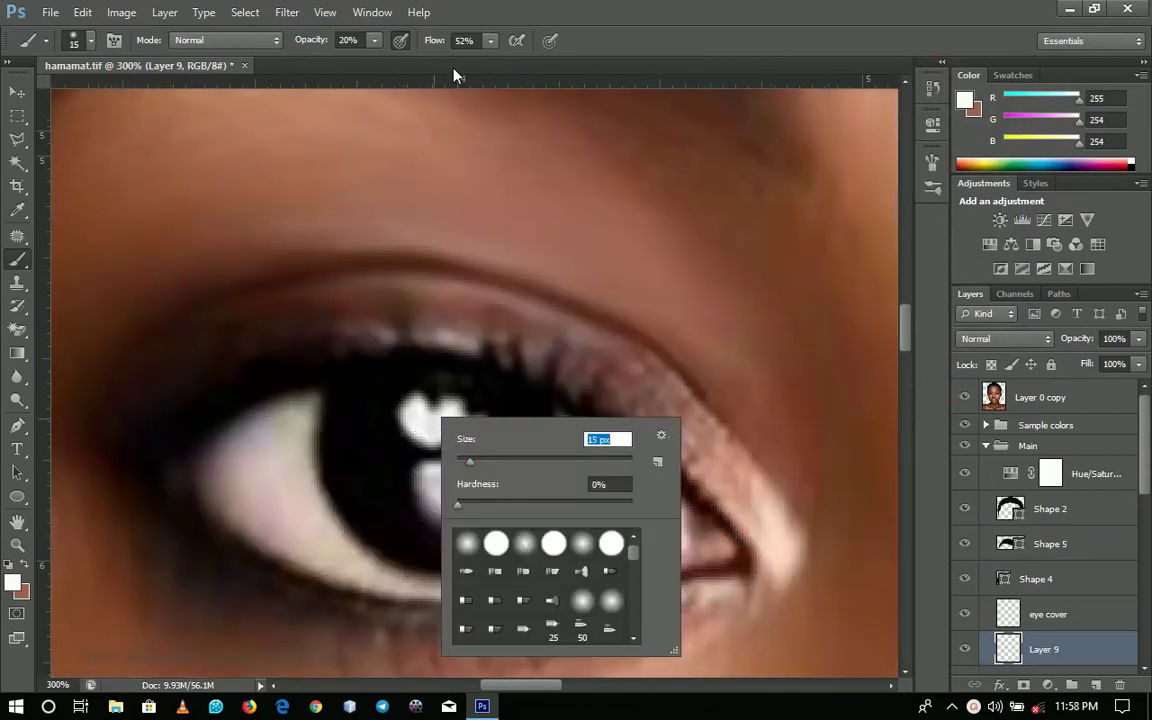
pyautogui.press('Return')
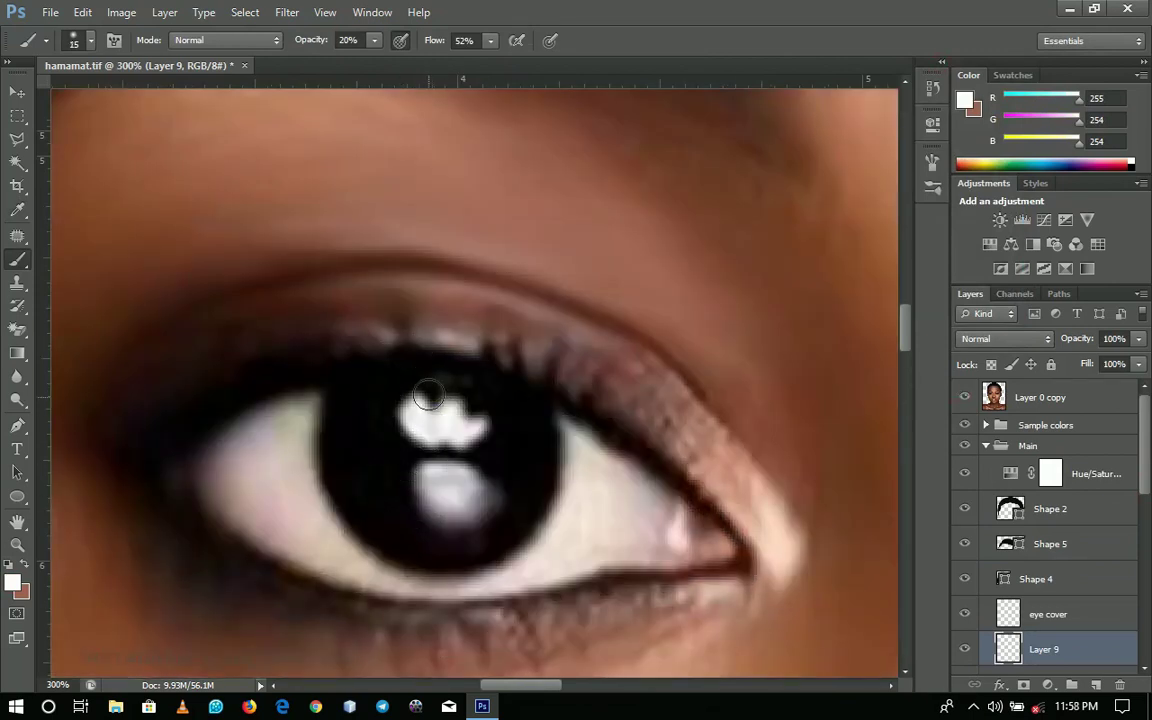
pyautogui.moveTo(419, 409)
pyautogui.mouseDown()
pyautogui.moveTo(448, 412)
pyautogui.moveTo(486, 430)
pyautogui.mouseUp()
pyautogui.click(964, 397)
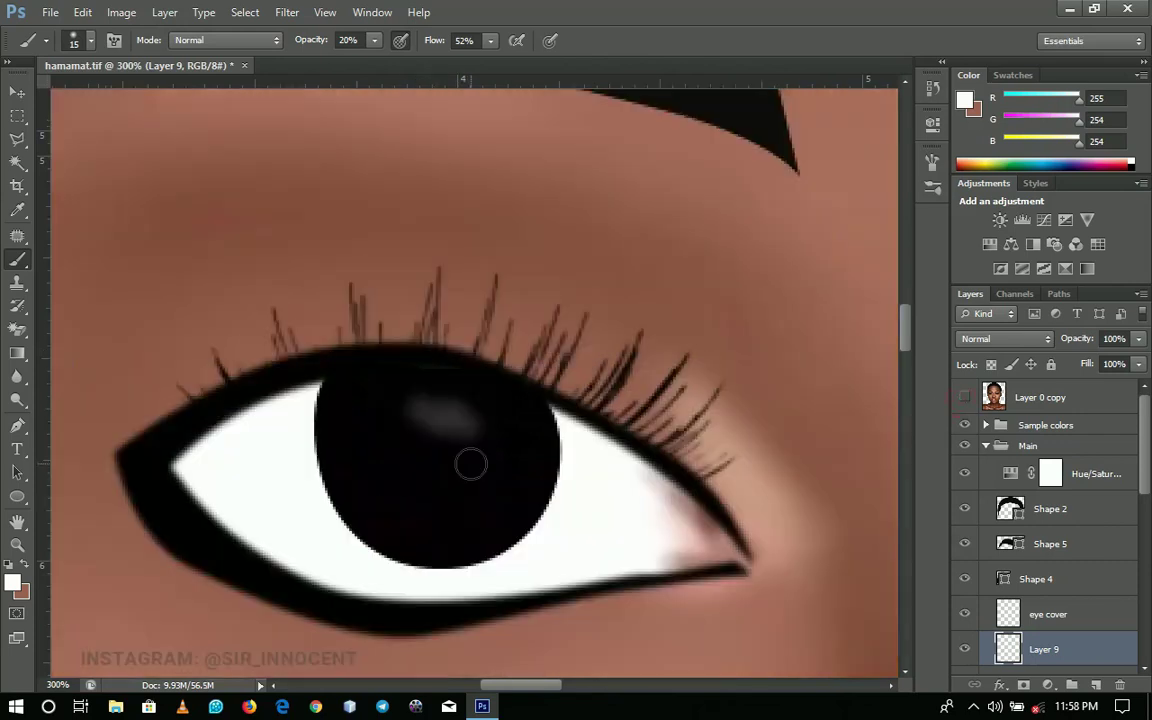
pyautogui.hotkey('ctrl', 'z')
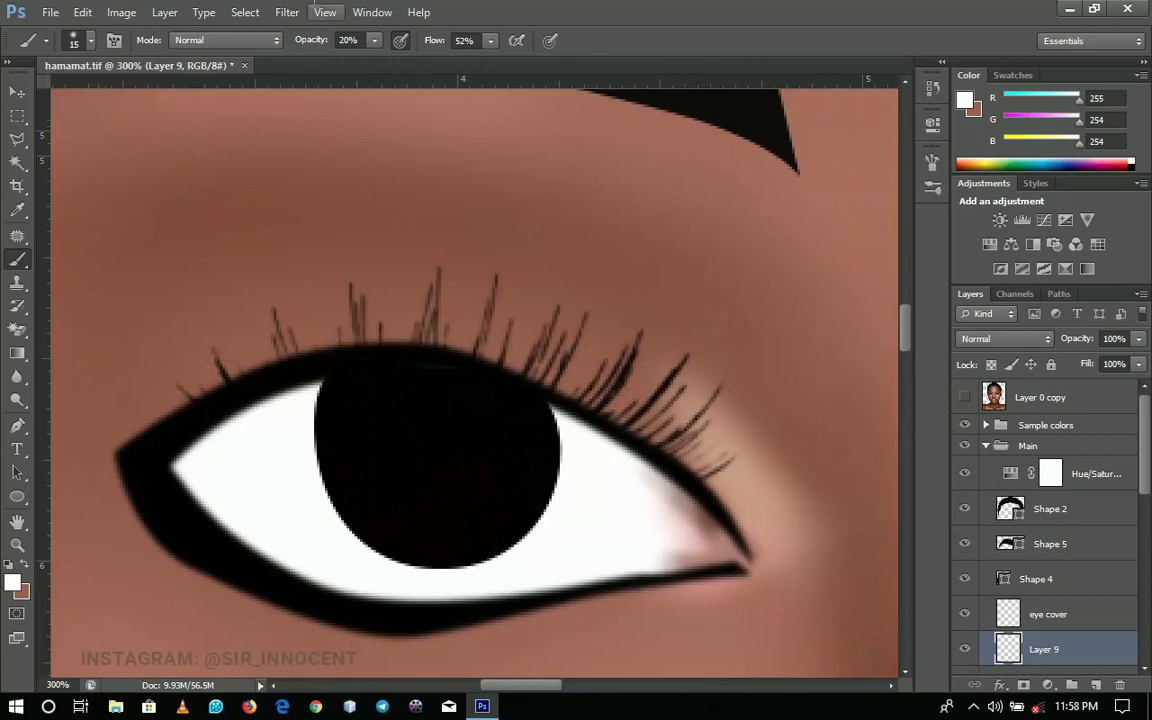
# Set the brush flow to 100%, test highlight strokes on the left iris, and undo them
pyautogui.click(491, 41)
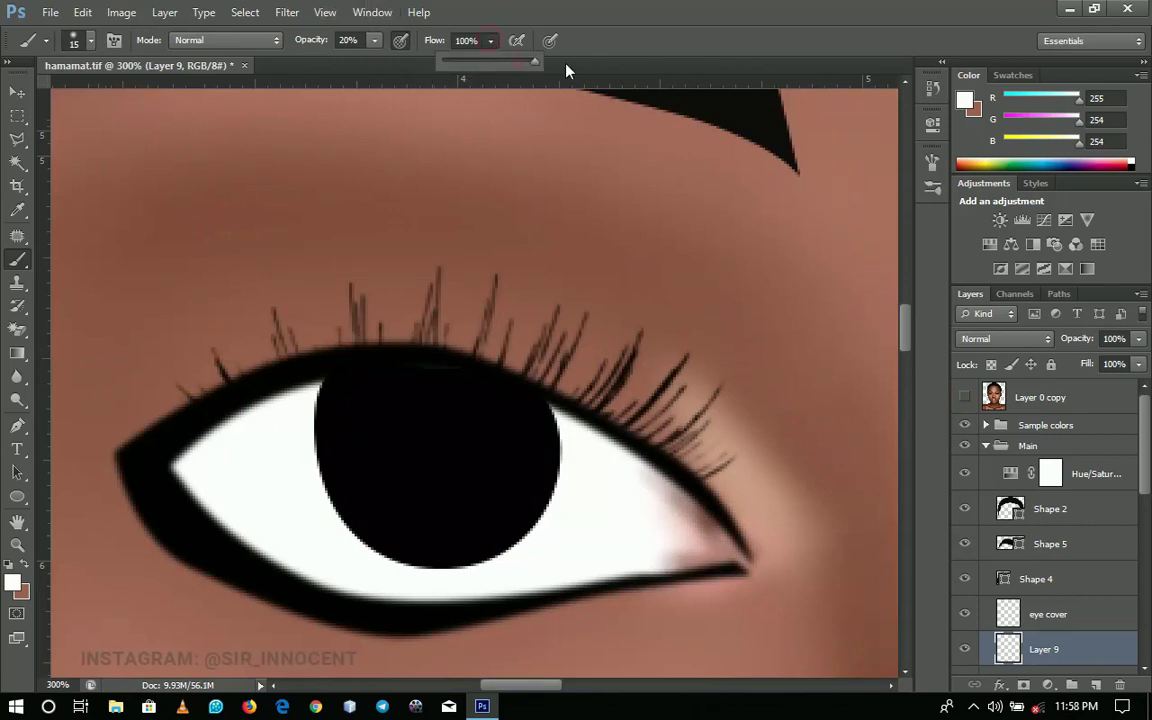
pyautogui.moveTo(480, 427)
pyautogui.mouseDown()
pyautogui.moveTo(441, 430)
pyautogui.moveTo(391, 404)
pyautogui.moveTo(446, 440)
pyautogui.mouseUp()
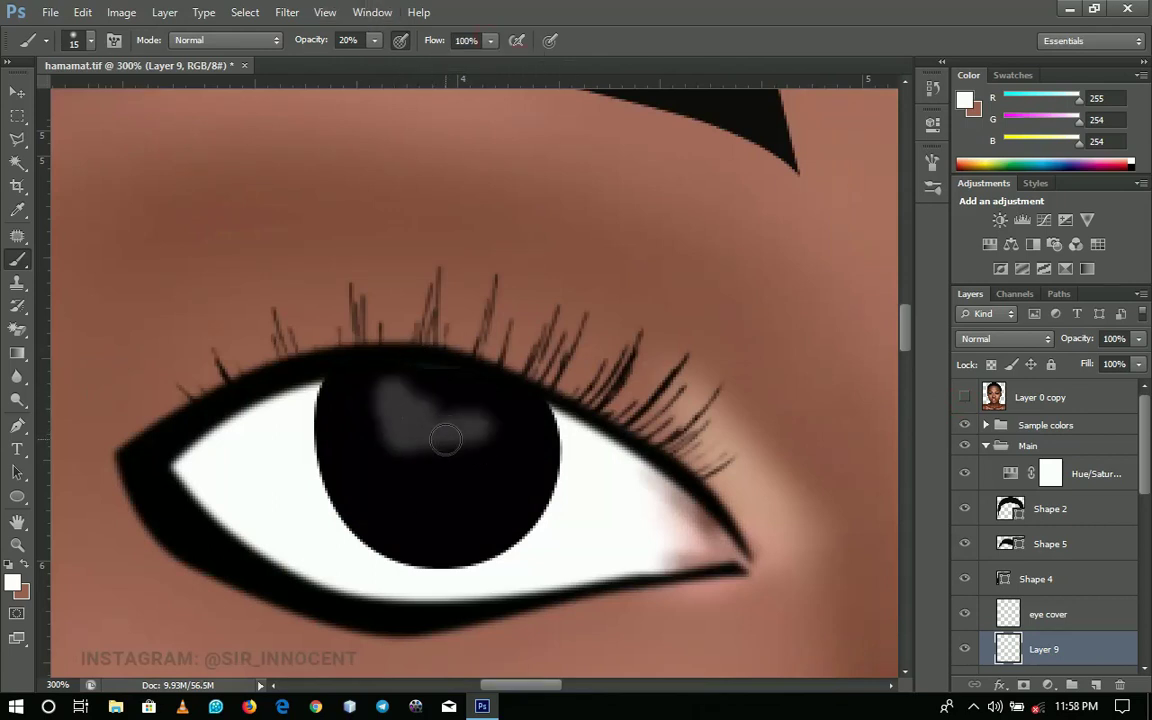
pyautogui.hotkey('ctrl', 'alt', 'z')
pyautogui.hotkey('ctrl', 'alt', 'z')
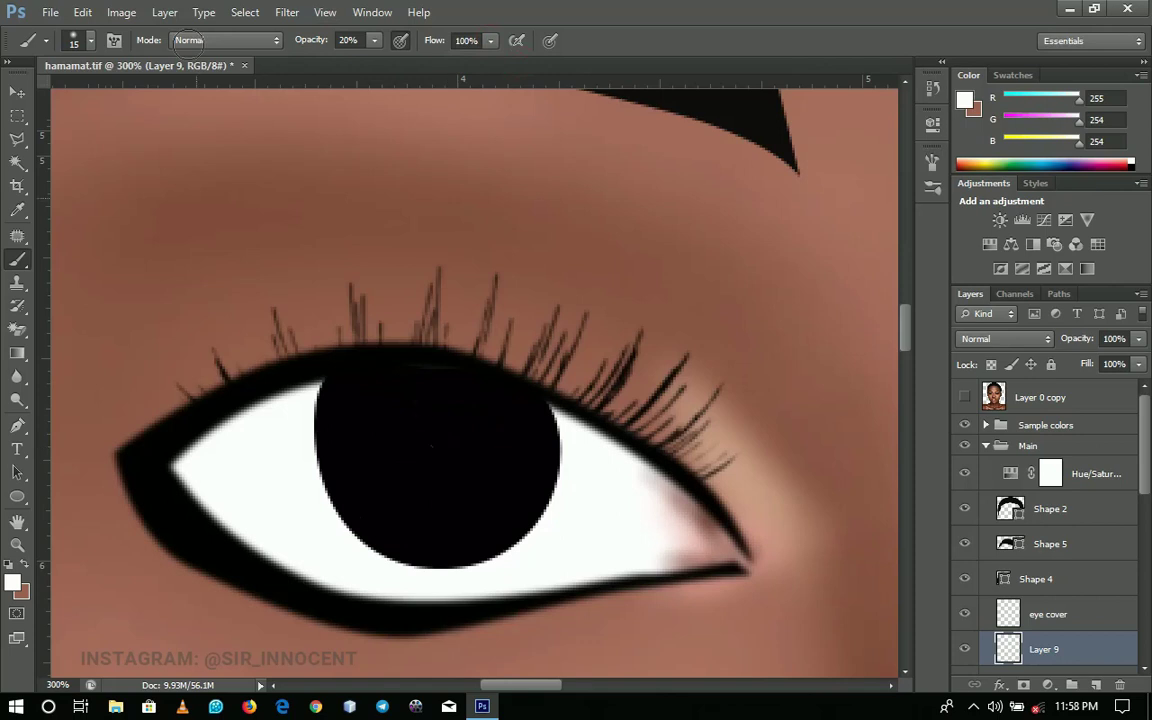
# Try painting the left iris highlight at 71% brush opacity, and undo the strokes
pyautogui.click(375, 41)
pyautogui.moveTo(375, 41); pyautogui.dragTo(423, 68)
pyautogui.moveTo(471, 428)
pyautogui.mouseDown()
pyautogui.moveTo(430, 437)
pyautogui.moveTo(427, 406)
pyautogui.moveTo(432, 450)
pyautogui.mouseUp()
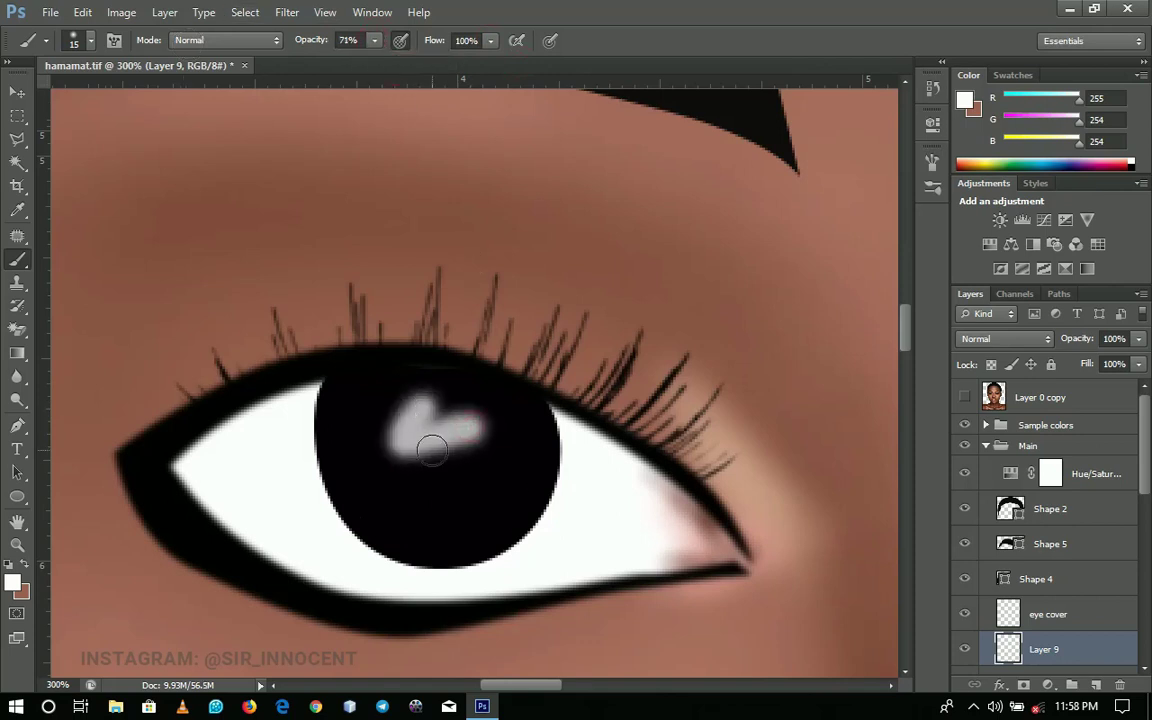
pyautogui.hotkey('ctrl', 'alt', 'z')
pyautogui.hotkey('ctrl', 'alt', 'z')
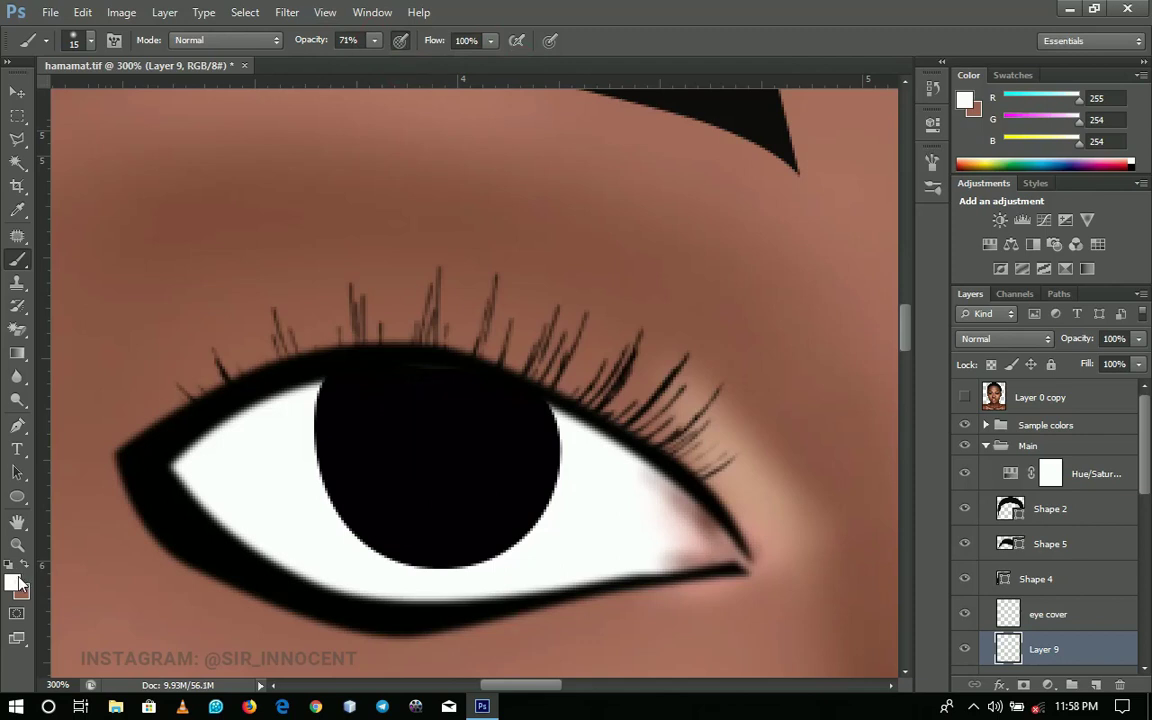
# Set the foreground colour to pure white ffffff and the brush opacity to 91%, and undo a test stroke on the left iris
pyautogui.click(19, 581)
pyautogui.click(534, 88)
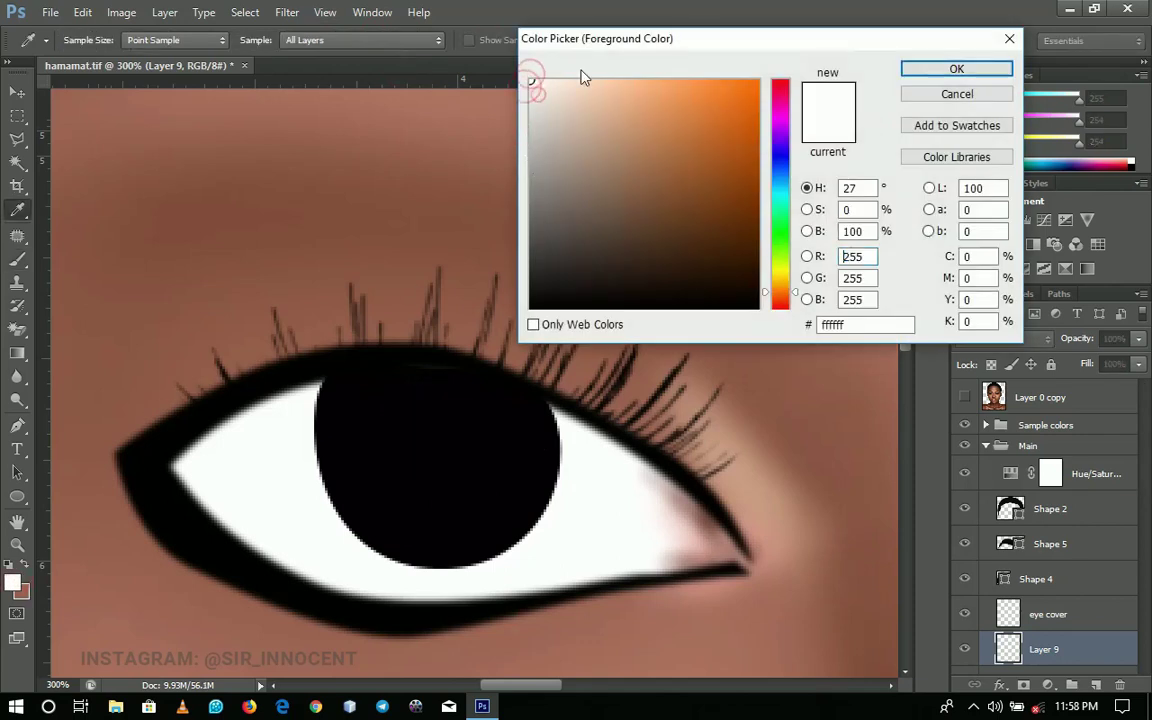
pyautogui.click(952, 68)
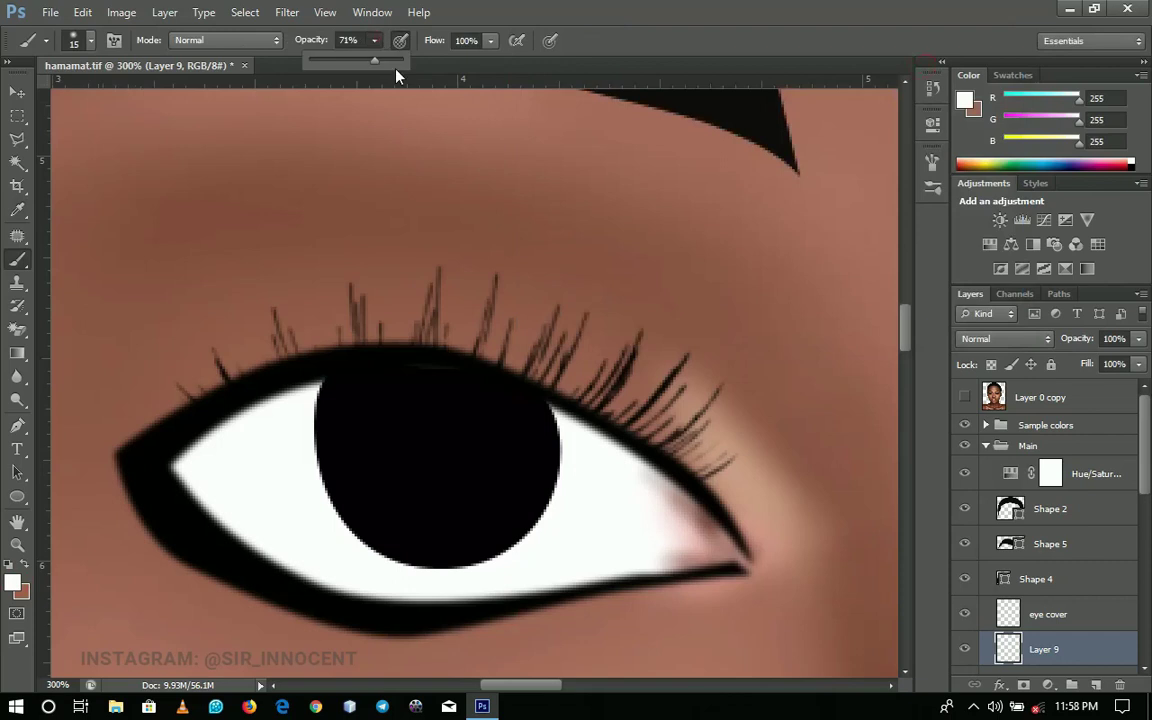
pyautogui.click(392, 60)
pyautogui.moveTo(466, 428); pyautogui.dragTo(437, 376)
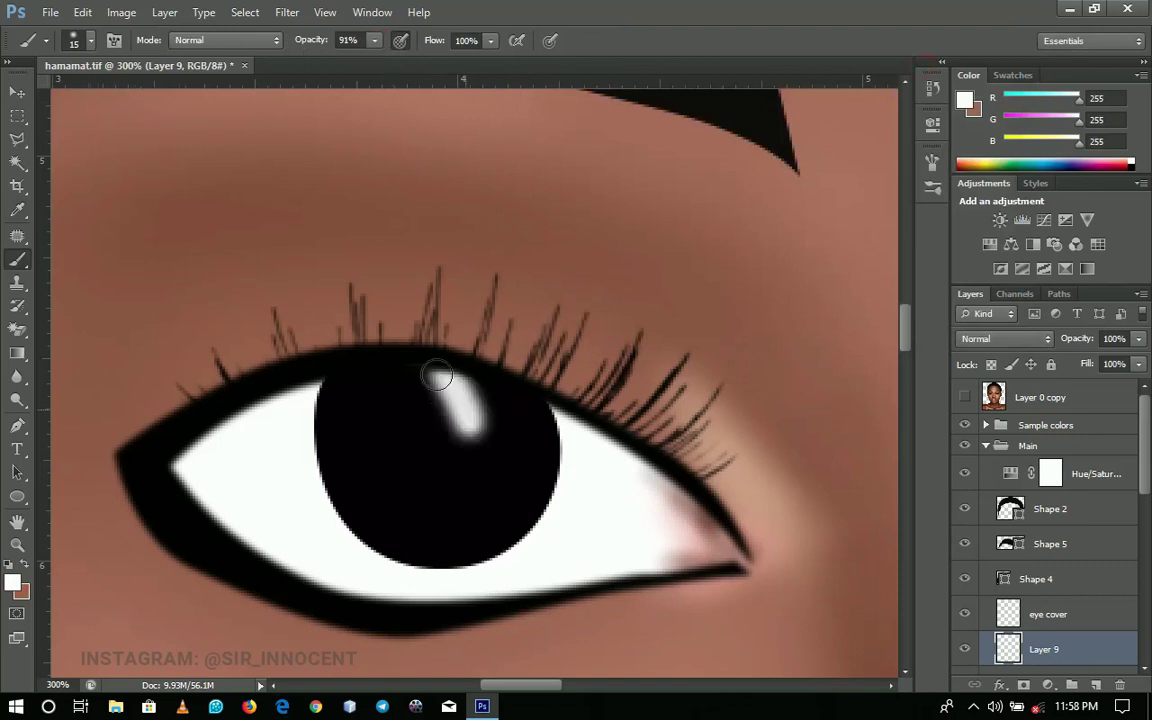
pyautogui.hotkey('ctrl', 'z')
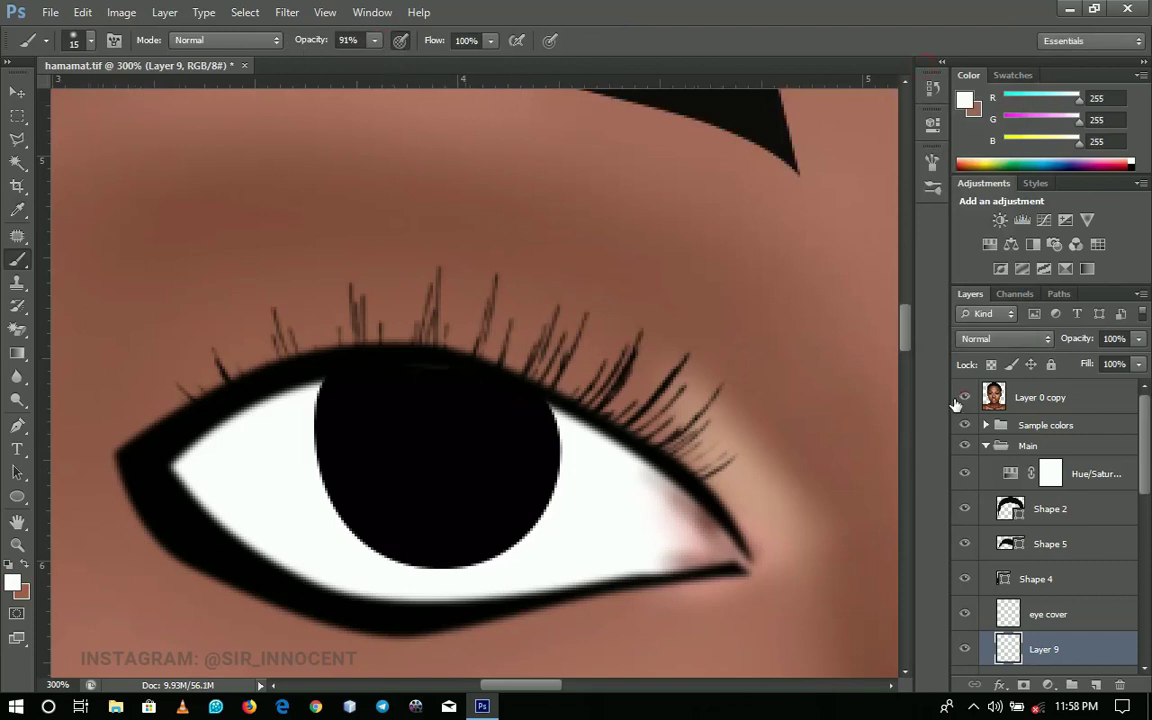
# Trace the upper white highlight of the left iris over the reference photo with a 12 px soft brush
pyautogui.click(964, 397)
pyautogui.rightClick(446, 421)
pyautogui.moveTo(476, 466); pyautogui.dragTo(470, 466)
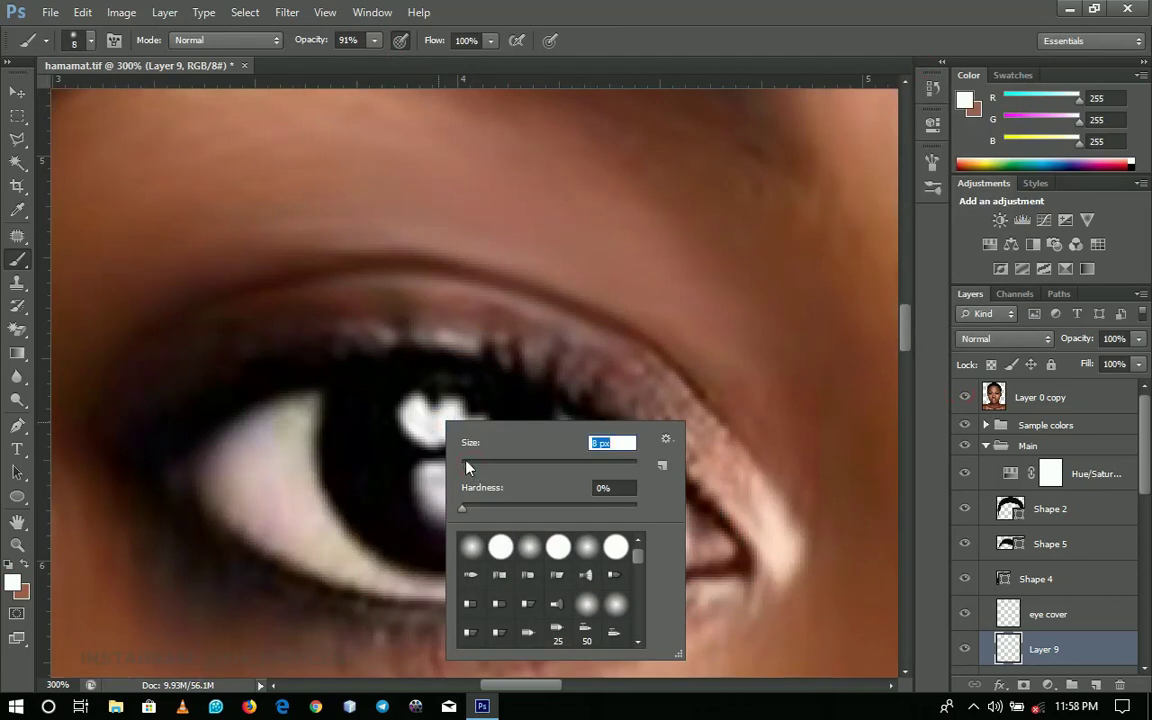
pyautogui.moveTo(468, 467); pyautogui.dragTo(471, 466)
pyautogui.moveTo(413, 406)
pyautogui.mouseDown()
pyautogui.moveTo(427, 429)
pyautogui.moveTo(450, 413)
pyautogui.mouseUp()
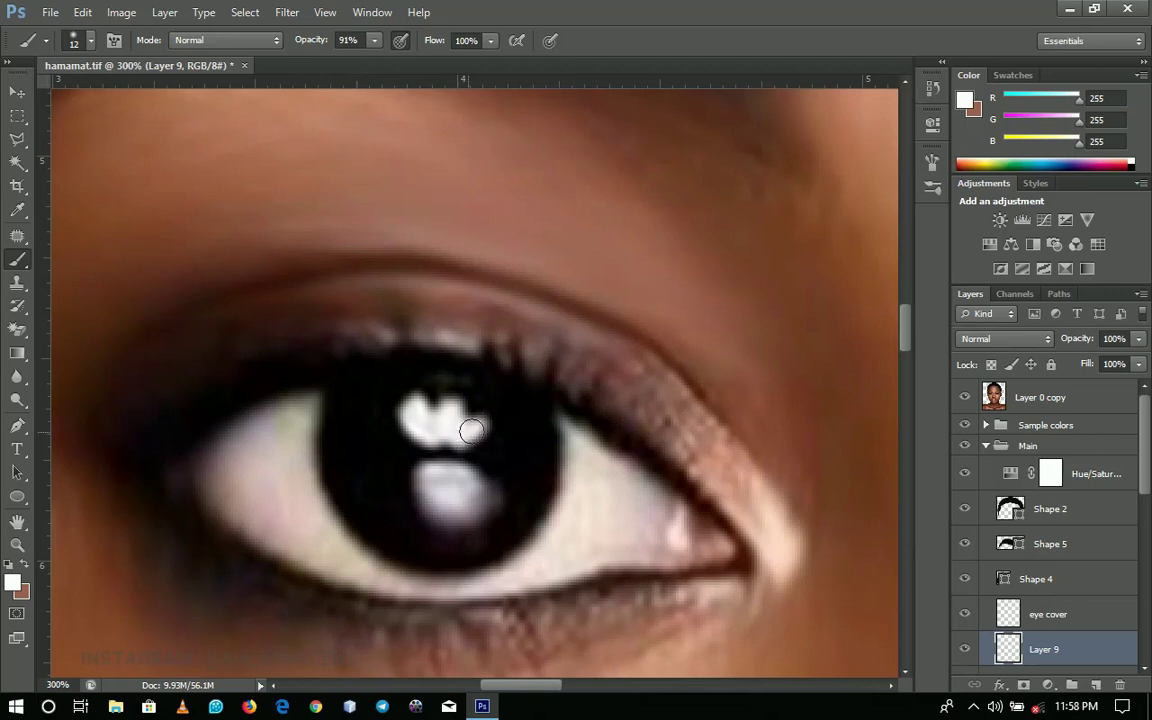
pyautogui.click(964, 400)
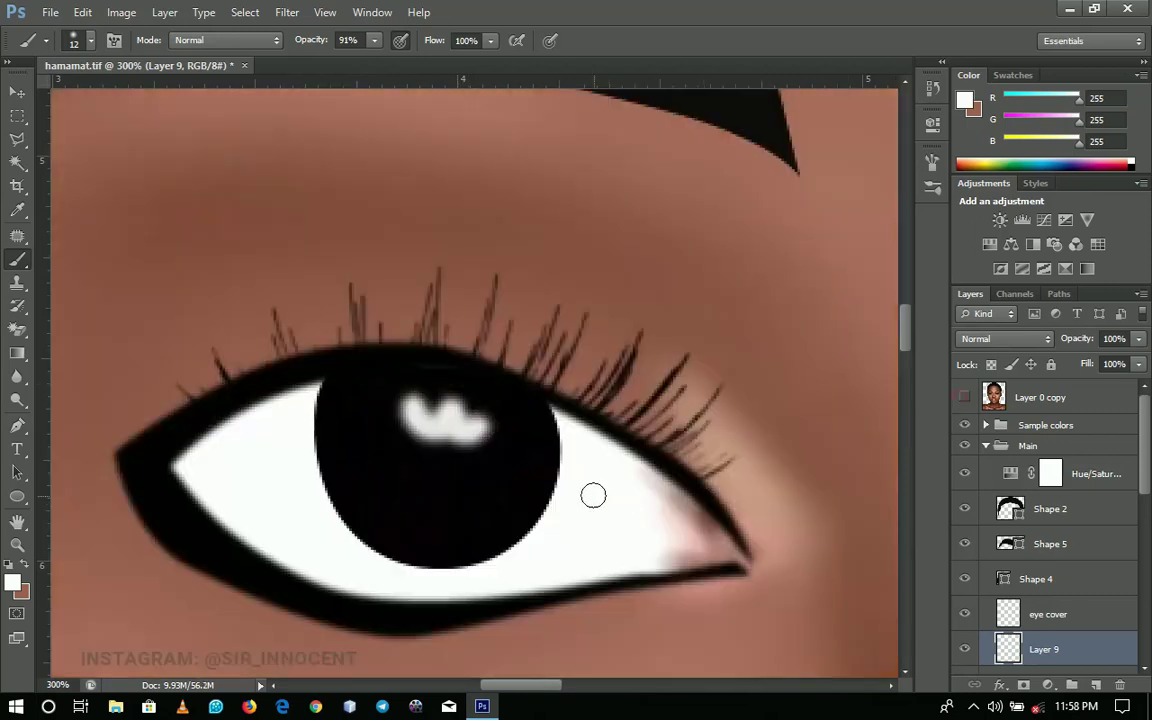
# Paint the round lower highlight of the left iris over the reference photo with a 26 px soft brush
pyautogui.click(964, 400)
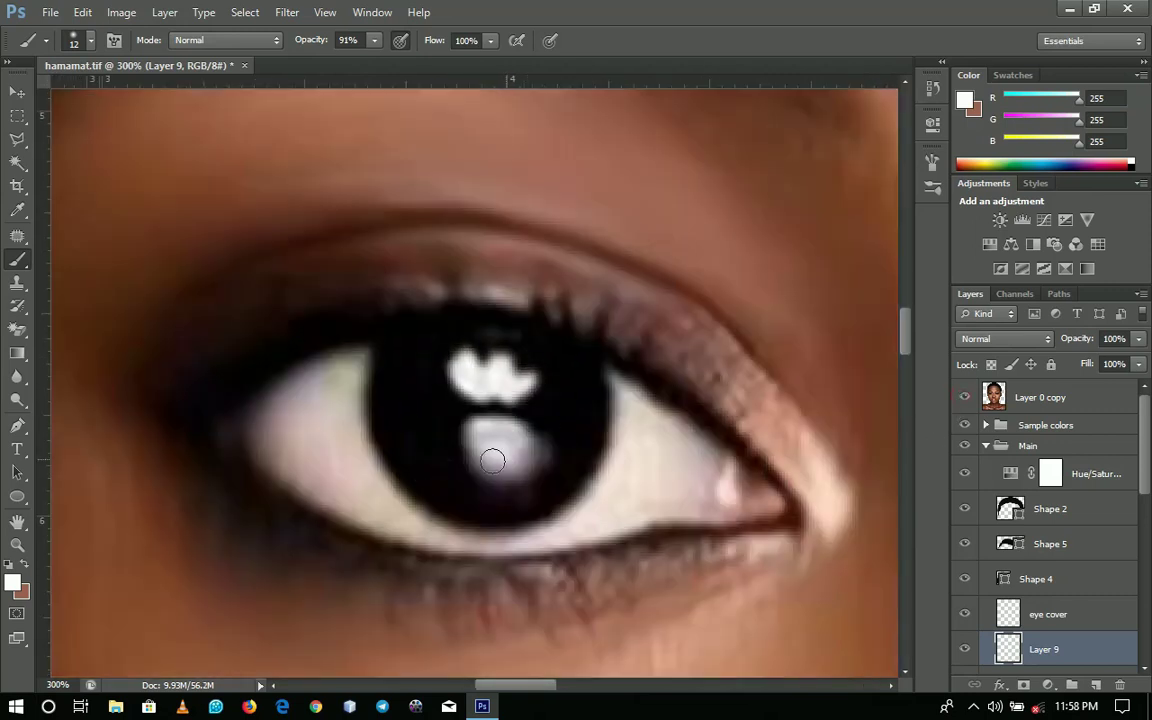
pyautogui.rightClick(515, 450)
pyautogui.moveTo(548, 490); pyautogui.dragTo(541, 488)
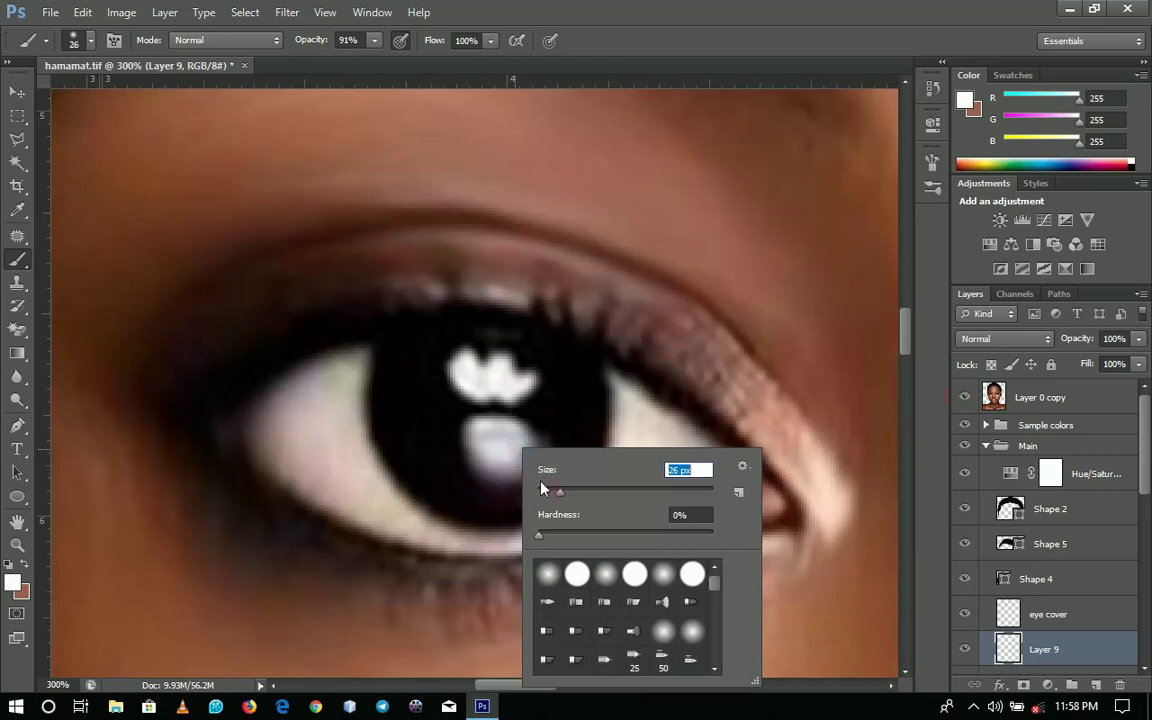
pyautogui.click(492, 443)
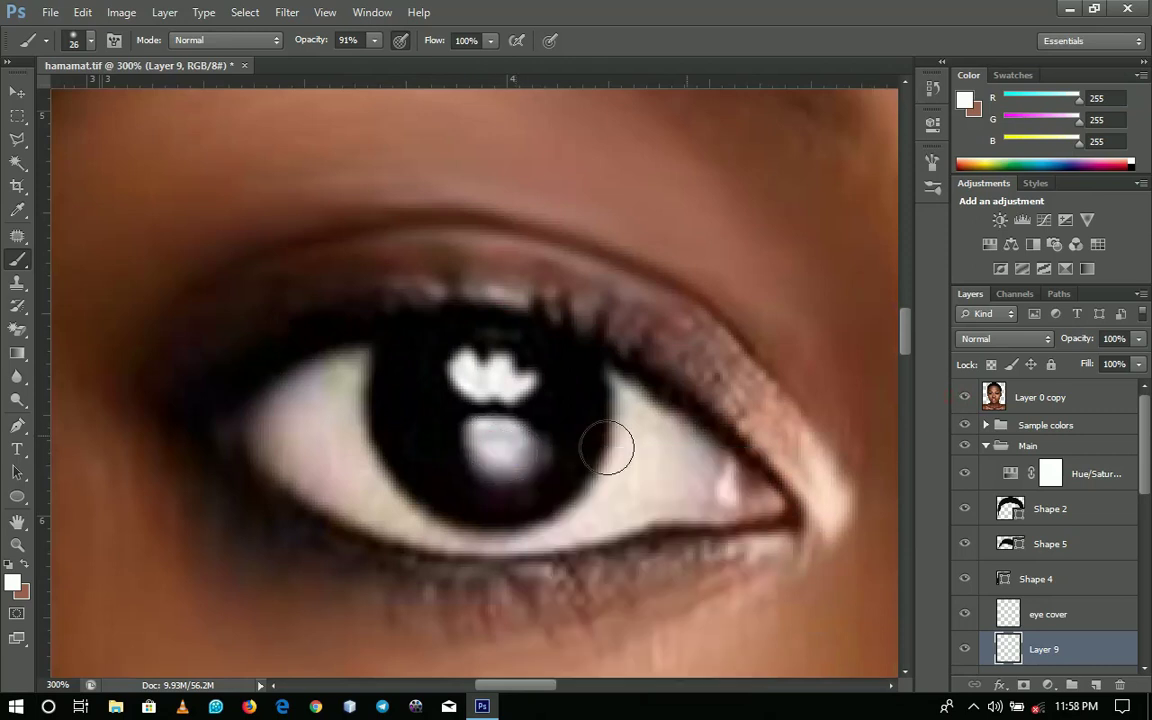
pyautogui.click(964, 400)
# Trace the upper white highlight of the right iris over the reference photo with a 10 px soft brush
pyautogui.moveTo(674, 471); pyautogui.dragTo(506, 478)
pyautogui.moveTo(718, 440); pyautogui.dragTo(300, 398)
pyautogui.moveTo(638, 424); pyautogui.dragTo(190, 411)
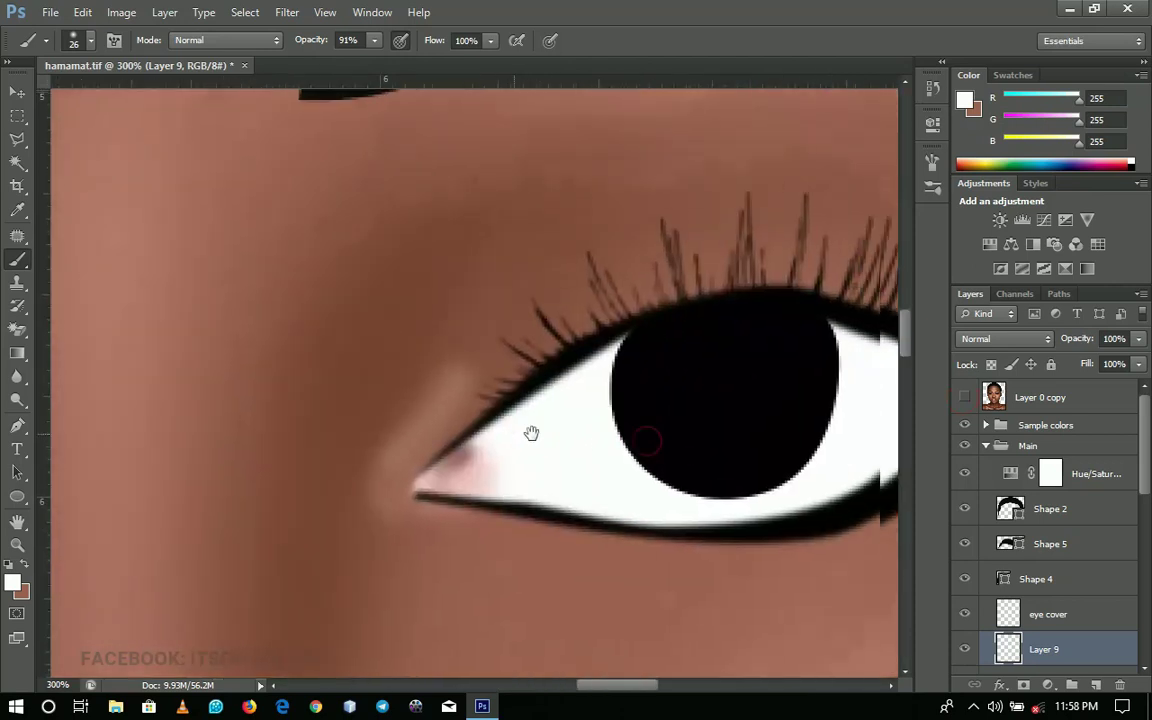
pyautogui.moveTo(530, 437); pyautogui.dragTo(280, 400)
pyautogui.click(964, 400)
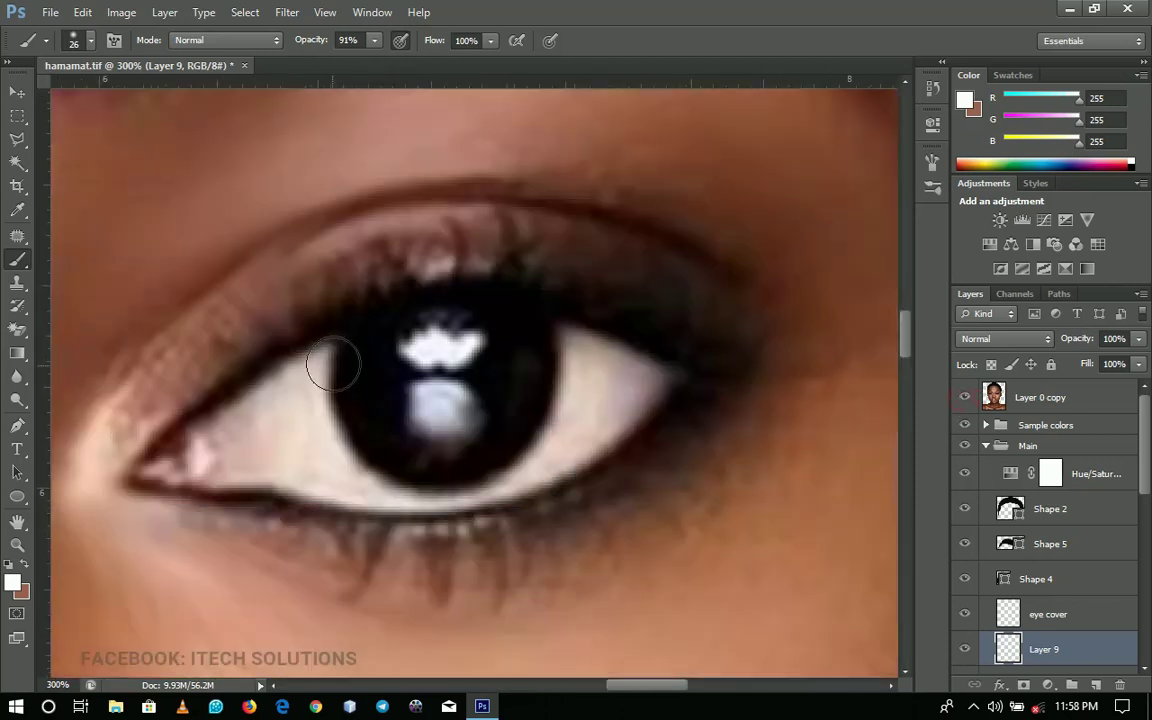
pyautogui.rightClick(436, 354)
pyautogui.moveTo(455, 395); pyautogui.dragTo(462, 400)
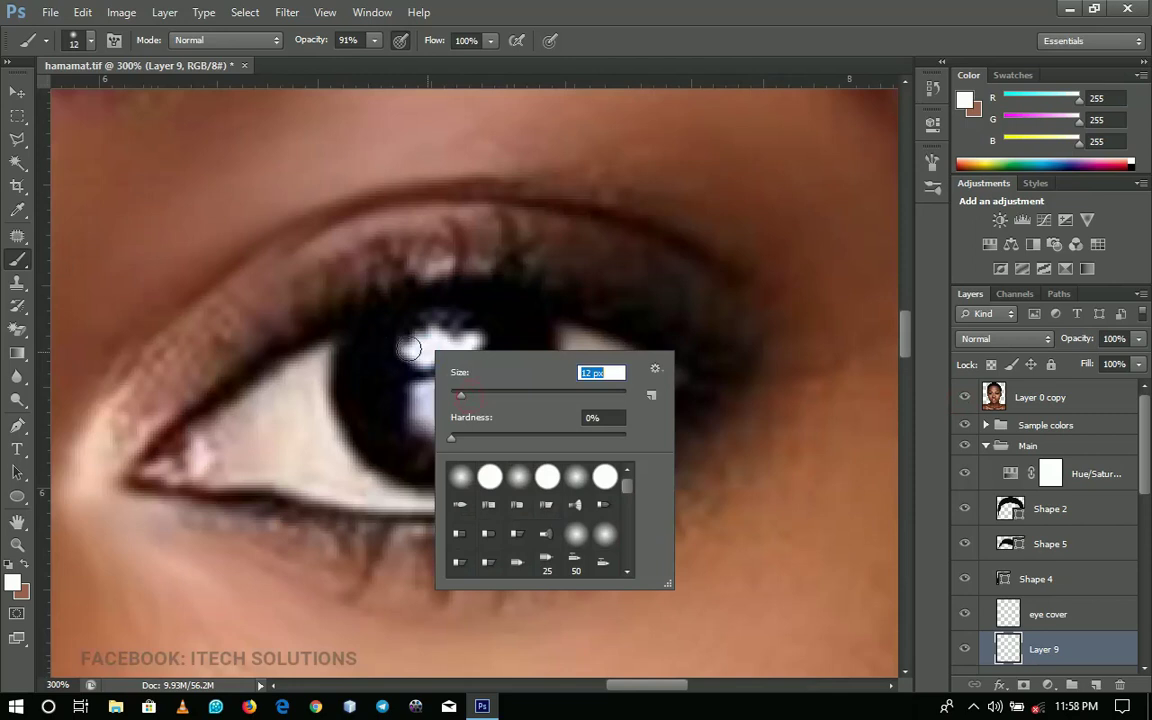
pyautogui.click(457, 394)
pyautogui.write('10')
pyautogui.press('Return')
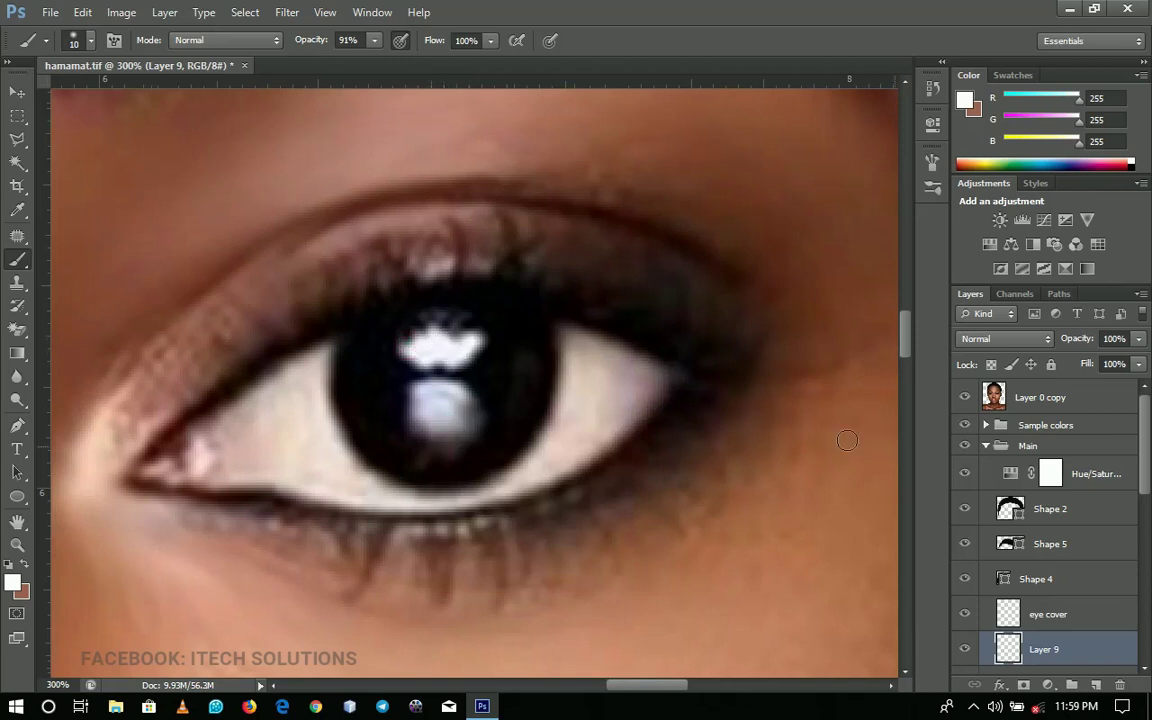
# Paint the round lower highlight of the right iris over the reference photo with a 16 px soft brush
pyautogui.moveTo(325, 422); pyautogui.dragTo(487, 445)
pyautogui.click(964, 398)
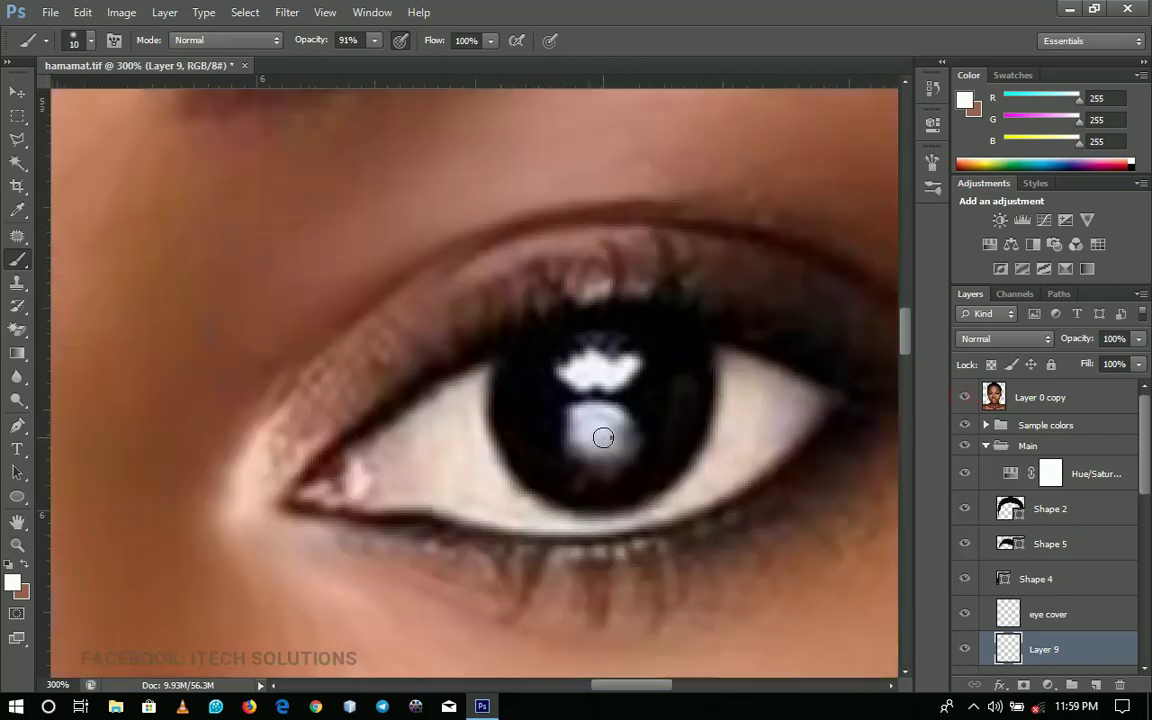
pyautogui.rightClick(603, 437)
pyautogui.moveTo(624, 484); pyautogui.dragTo(645, 488)
pyautogui.click(581, 422)
pyautogui.click(596, 437)
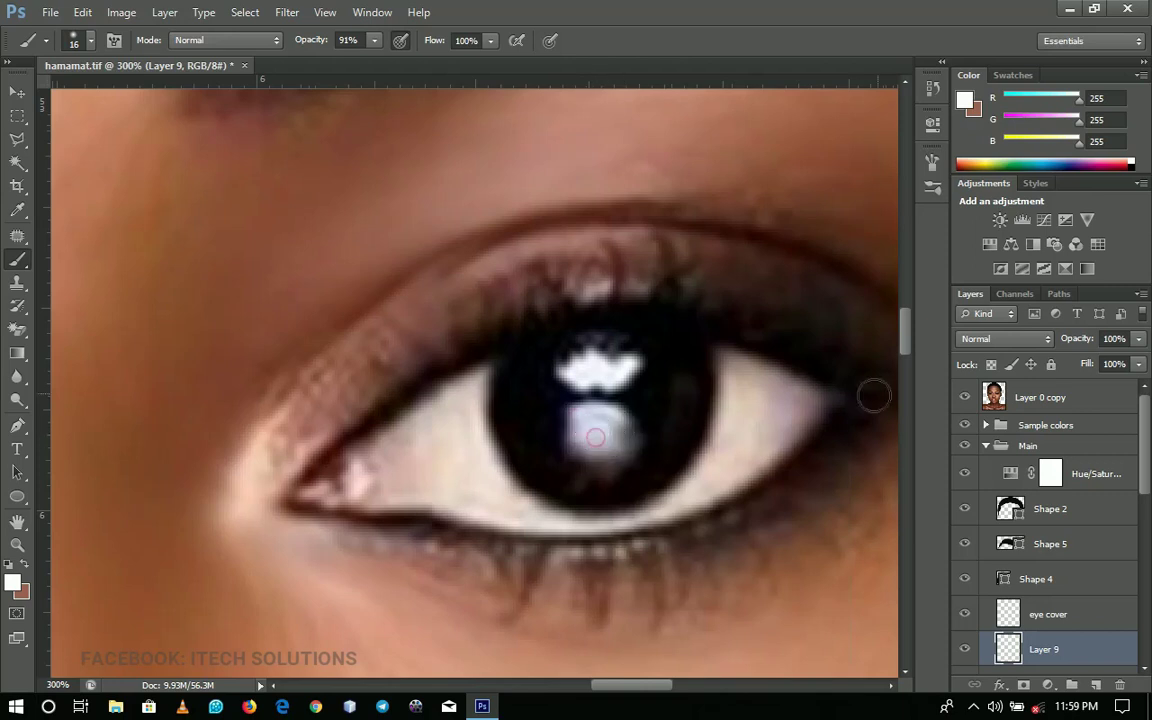
# Review the whole portrait at 50% zoom and compare the new iris highlights with the reference photo
pyautogui.press('z')
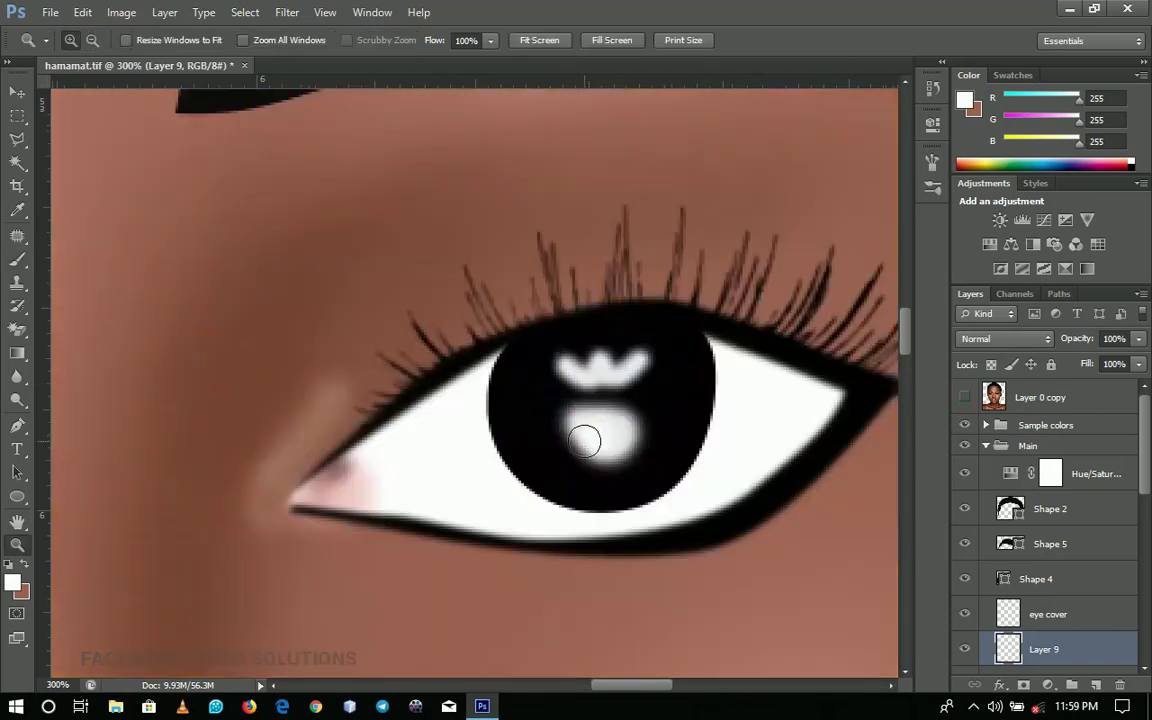
pyautogui.keyDown('alt'); pyautogui.click(585, 441); pyautogui.keyUp('alt')
pyautogui.keyDown('alt'); pyautogui.click(585, 441); pyautogui.keyUp('alt')
pyautogui.keyDown('alt'); pyautogui.click(585, 441); pyautogui.keyUp('alt')
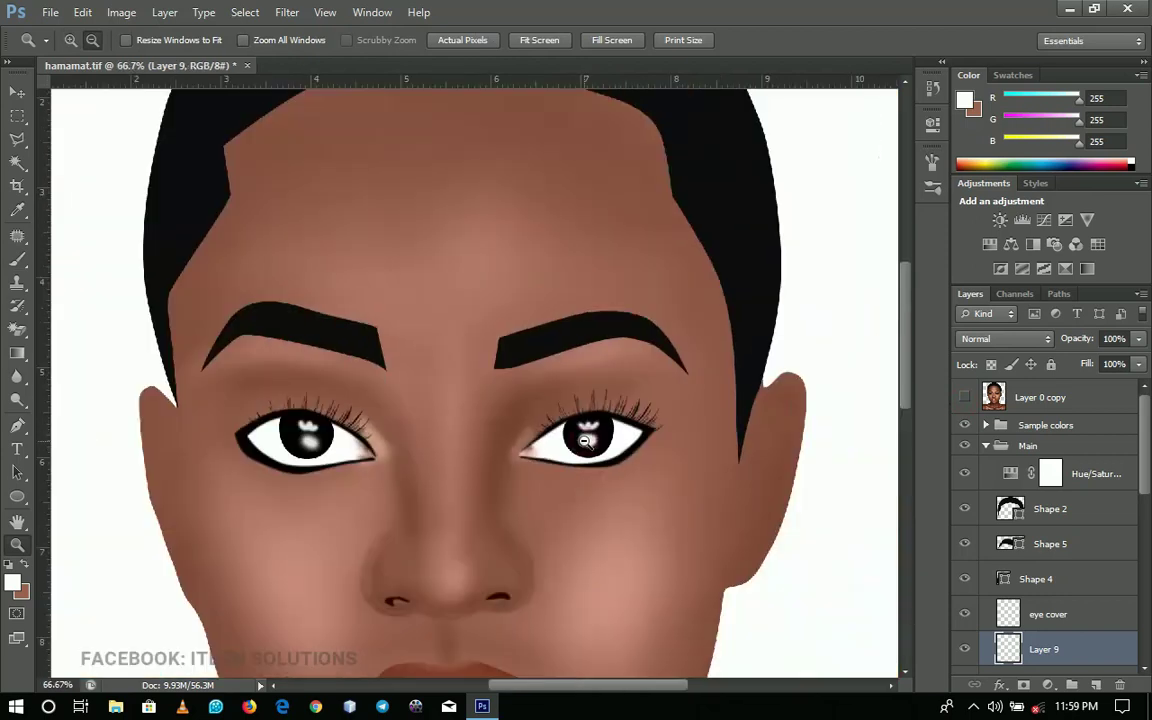
pyautogui.keyDown('alt'); pyautogui.click(585, 443); pyautogui.keyUp('alt')
pyautogui.moveTo(585, 446); pyautogui.dragTo(609, 329)
pyautogui.press('b')
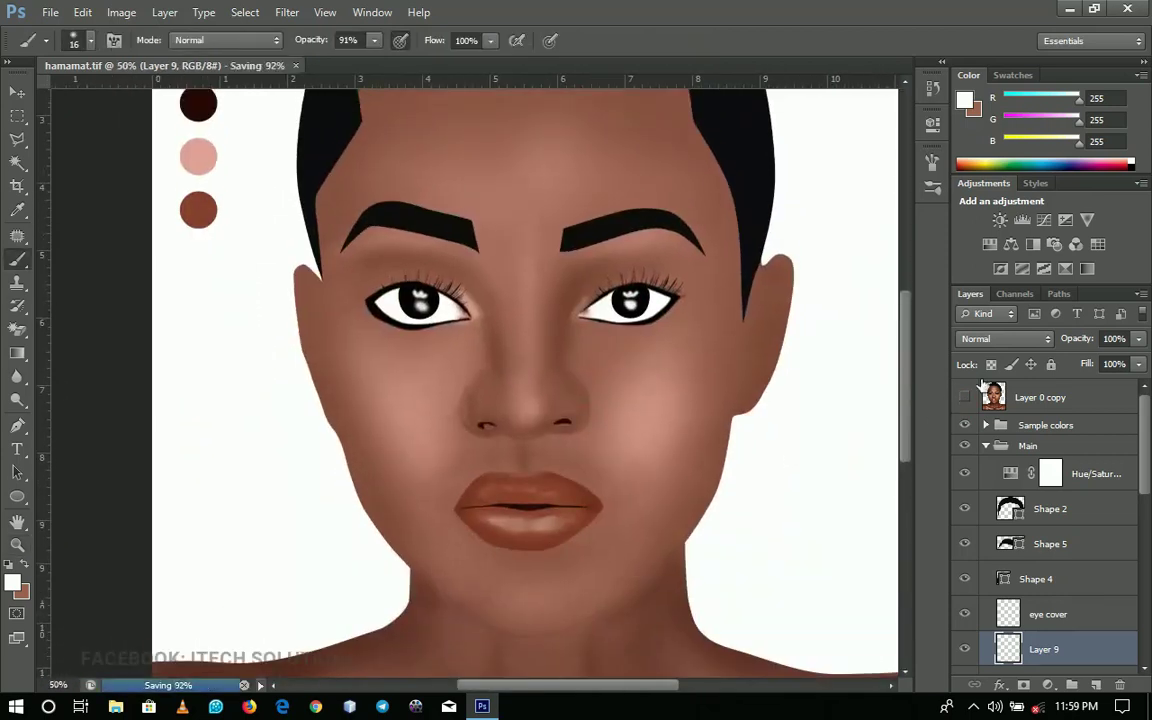
pyautogui.click(965, 398)
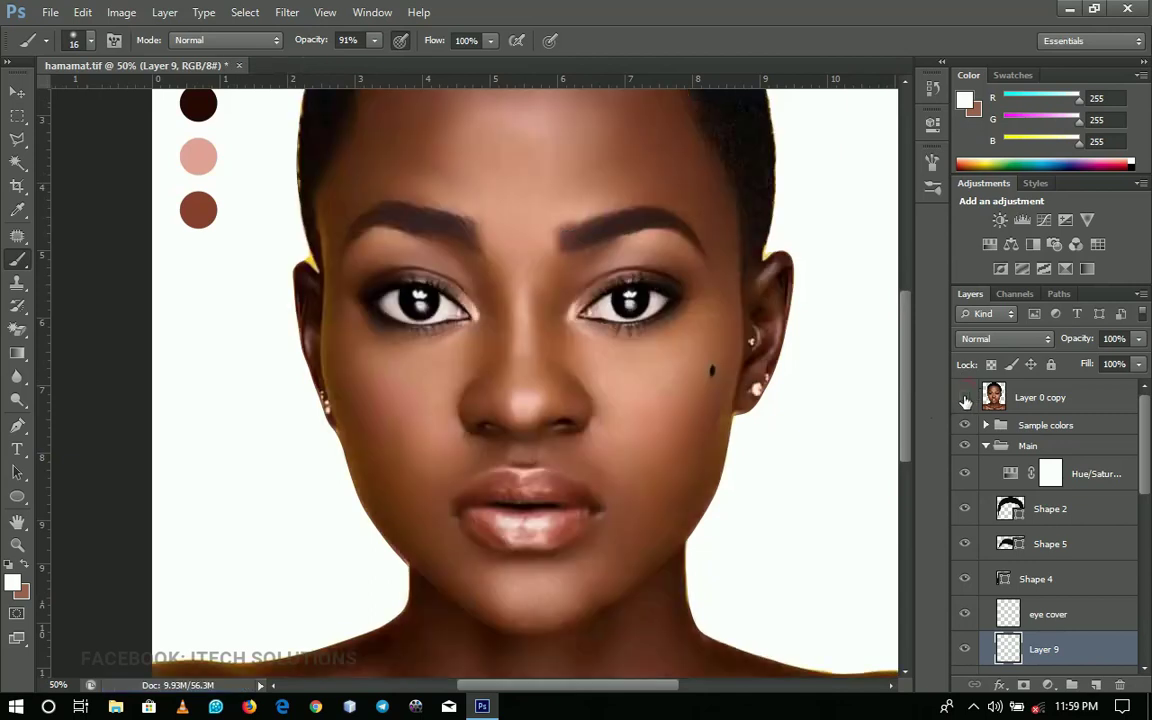
pyautogui.click(965, 400)
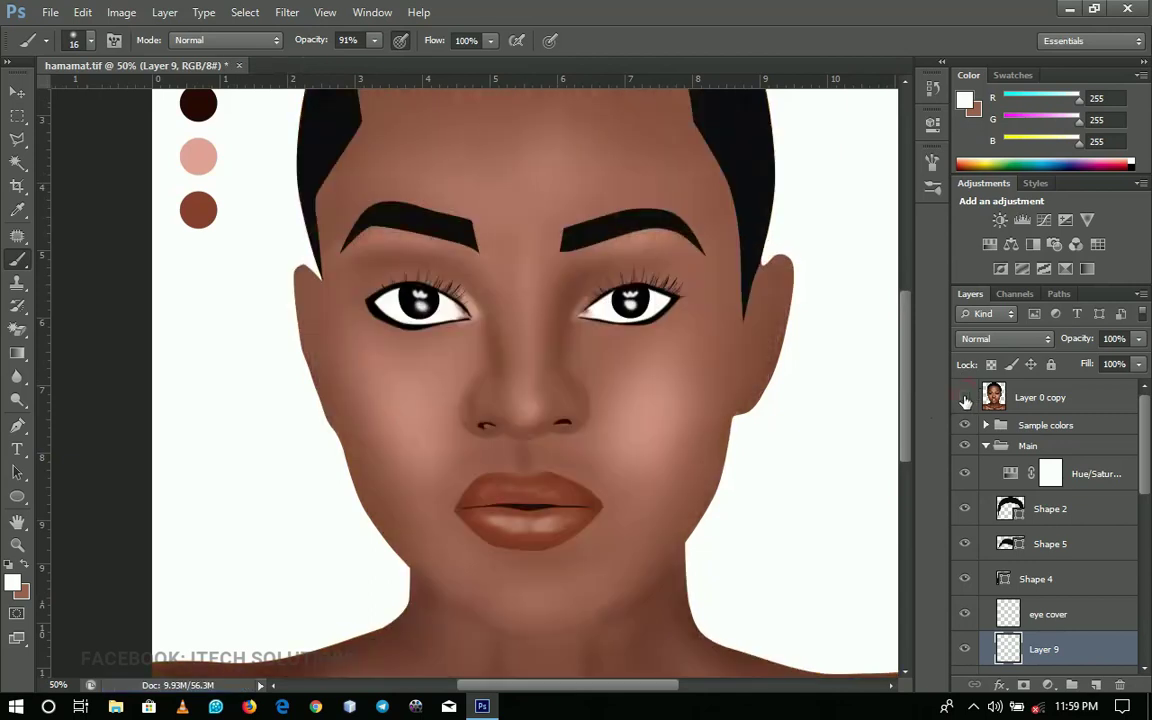
# Compare the left eye with the reference photo and select the eye cover layer
pyautogui.keyDown('ctrl'); pyautogui.click(382, 293); pyautogui.keyUp('ctrl')
pyautogui.keyDown('ctrl'); pyautogui.click(380, 291); pyautogui.keyUp('ctrl')
pyautogui.moveTo(385, 323); pyautogui.dragTo(376, 430)
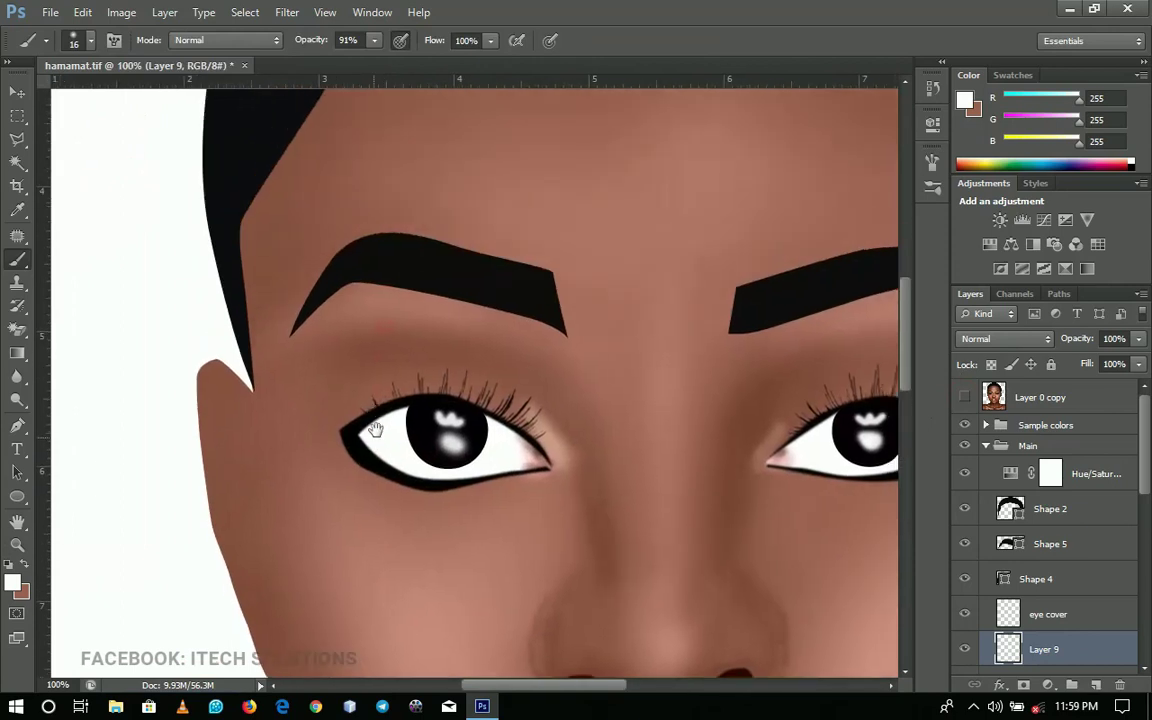
pyautogui.click(963, 398)
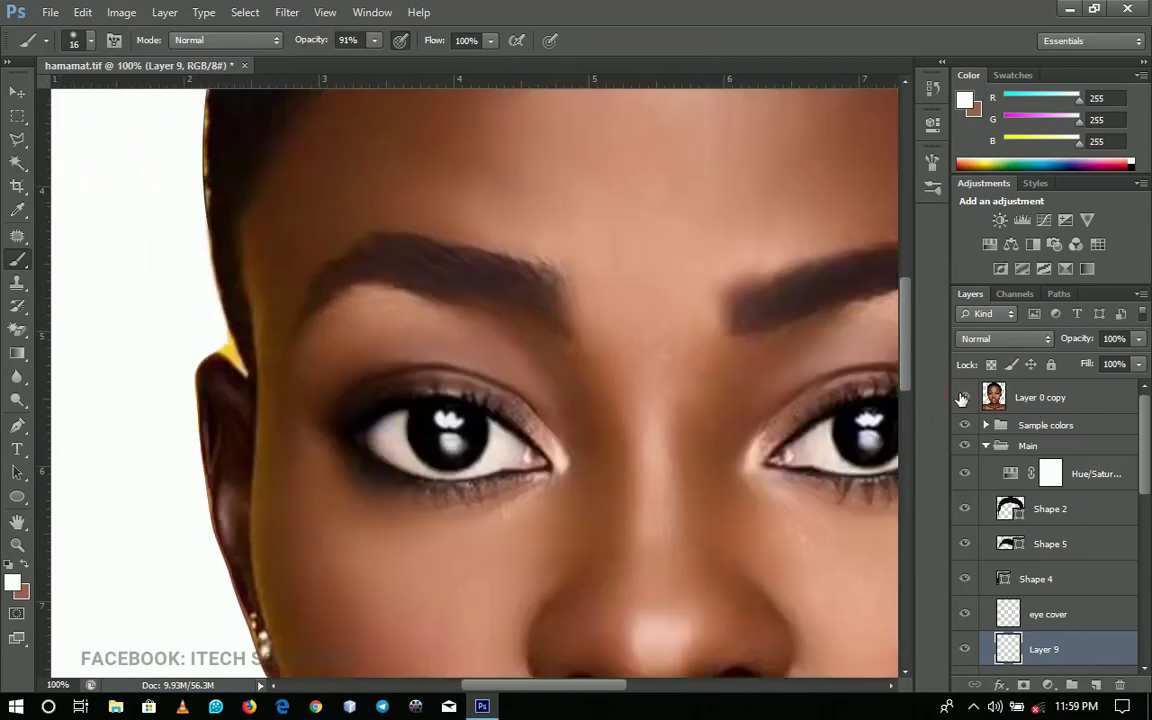
pyautogui.click(963, 398)
pyautogui.keyDown('ctrl'); pyautogui.click(475, 480); pyautogui.keyUp('ctrl')
pyautogui.moveTo(469, 385); pyautogui.dragTo(505, 445)
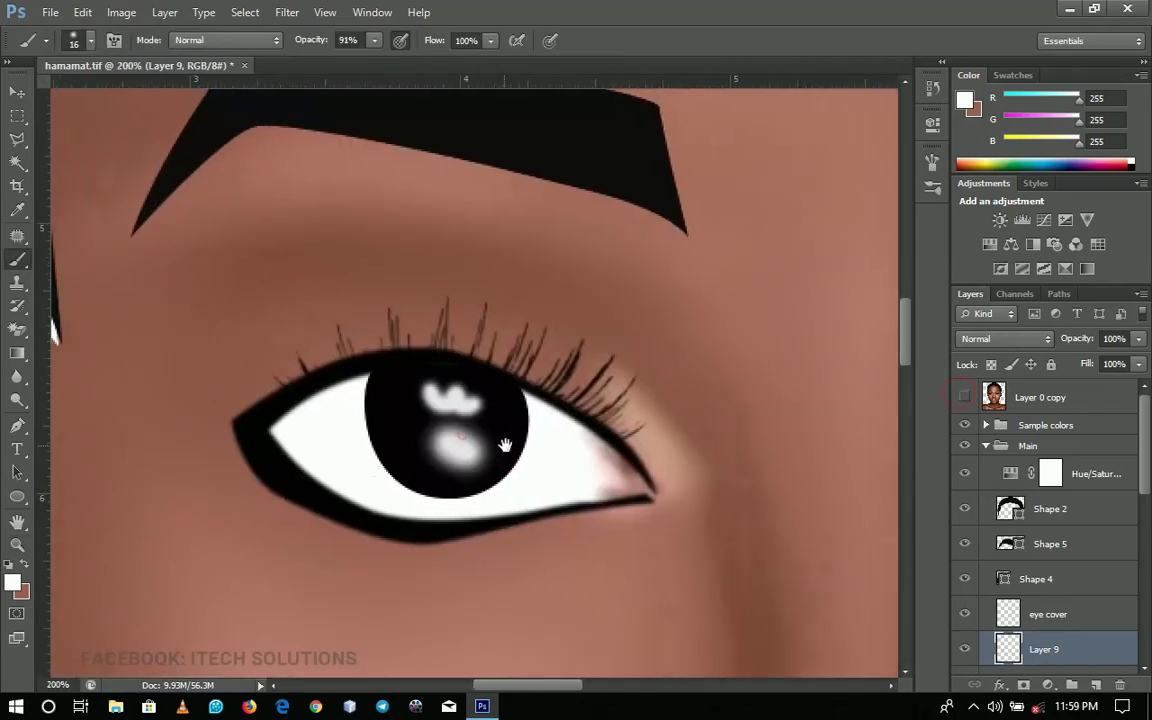
pyautogui.press('v')
pyautogui.rightClick(346, 514)
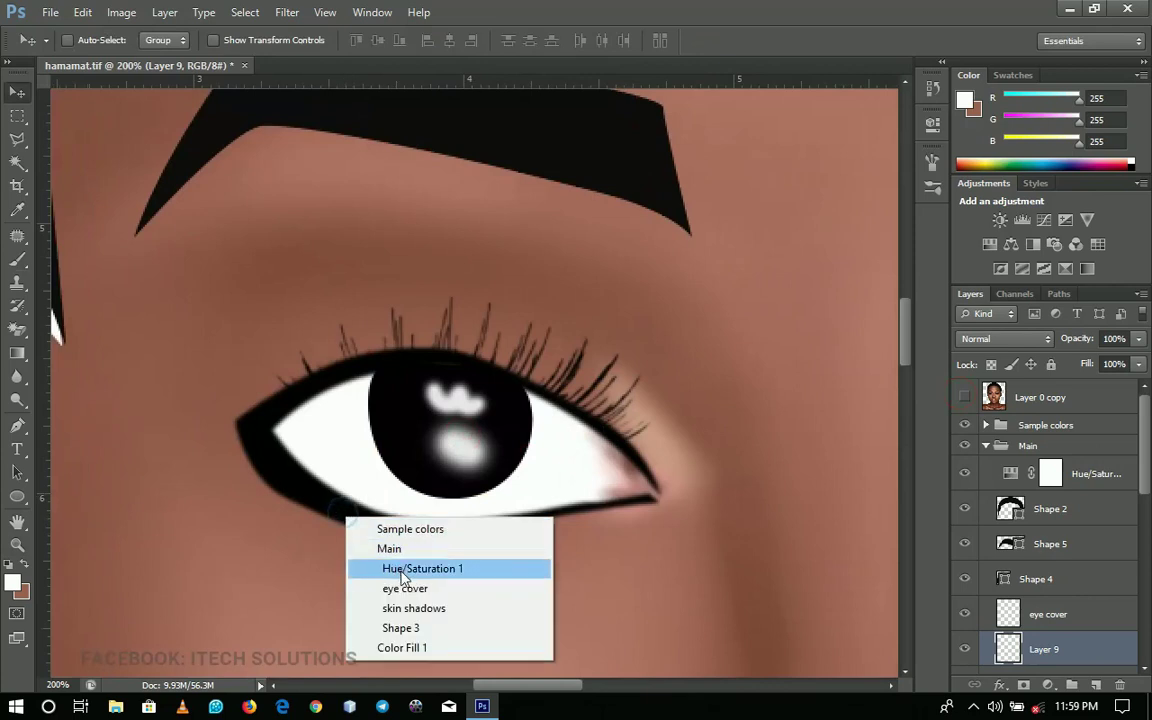
pyautogui.click(405, 588)
# Set up the Smudge tool with the 24 px spatter brush tip
pyautogui.click(17, 426)
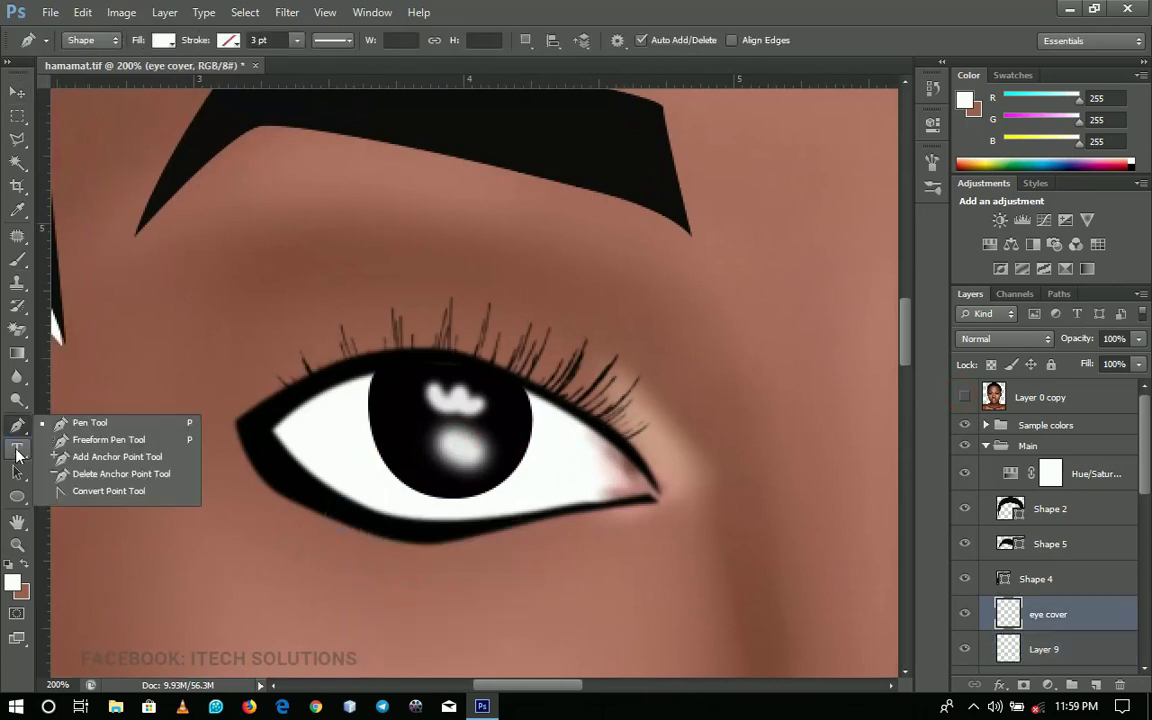
pyautogui.click(17, 472)
pyautogui.click(17, 376)
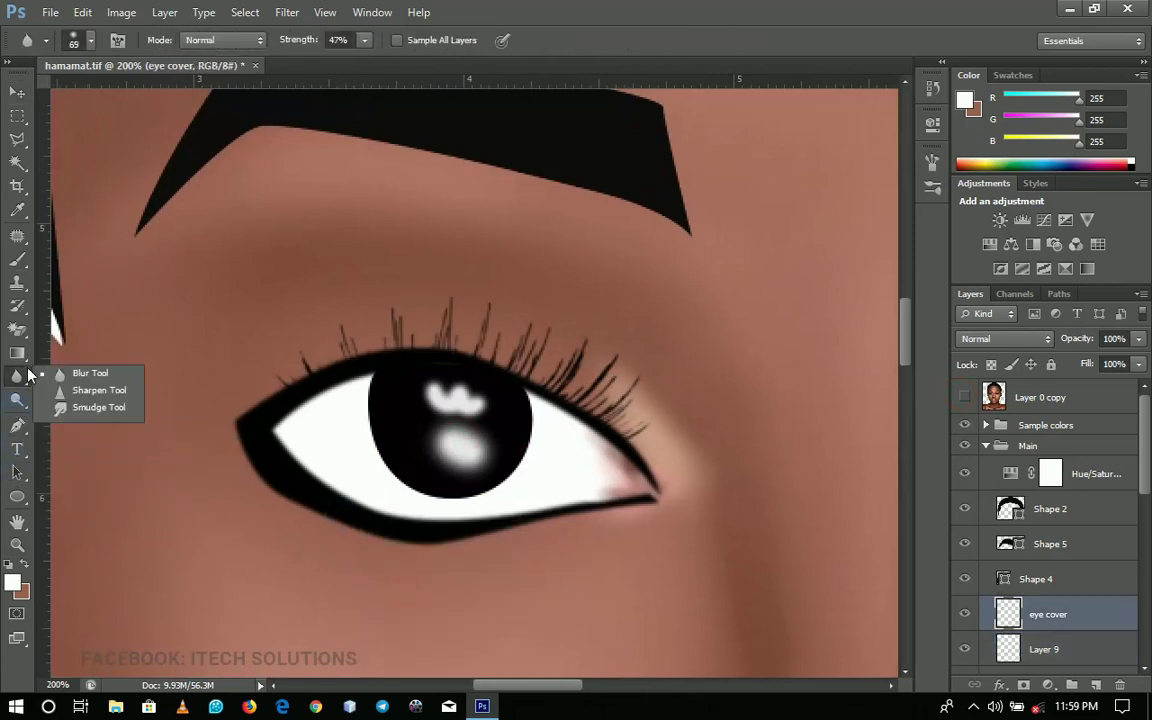
pyautogui.click(92, 407)
pyautogui.rightClick(364, 460)
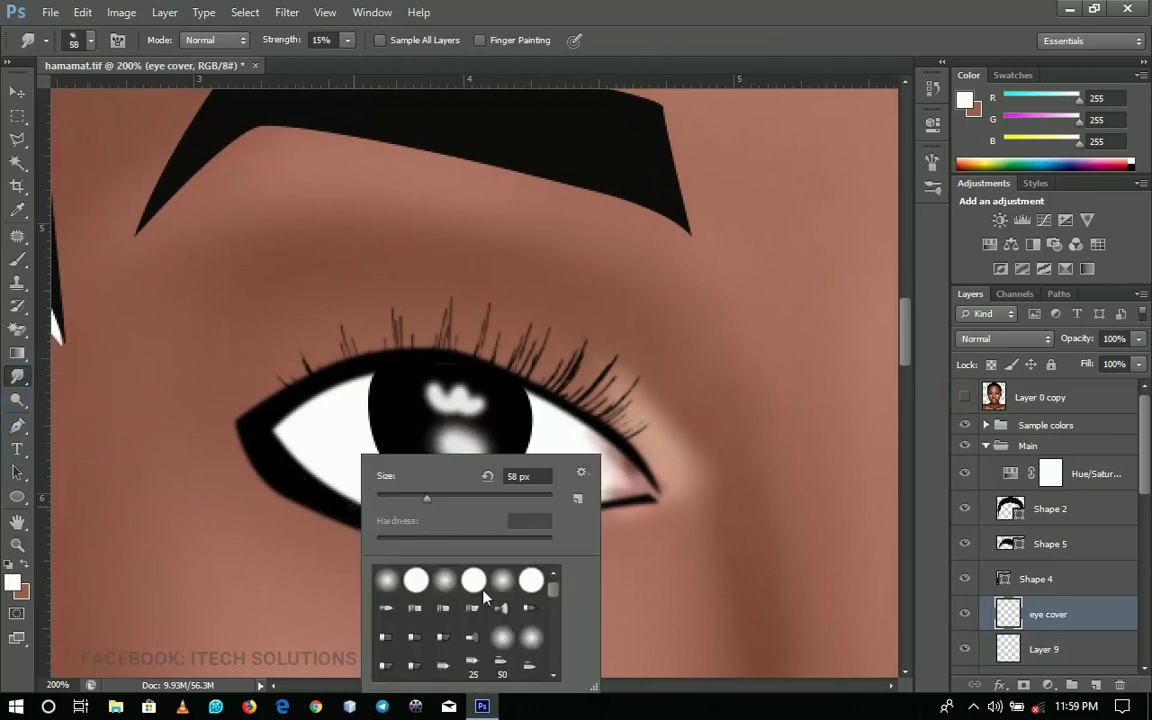
pyautogui.scroll(-3, 552, 588)
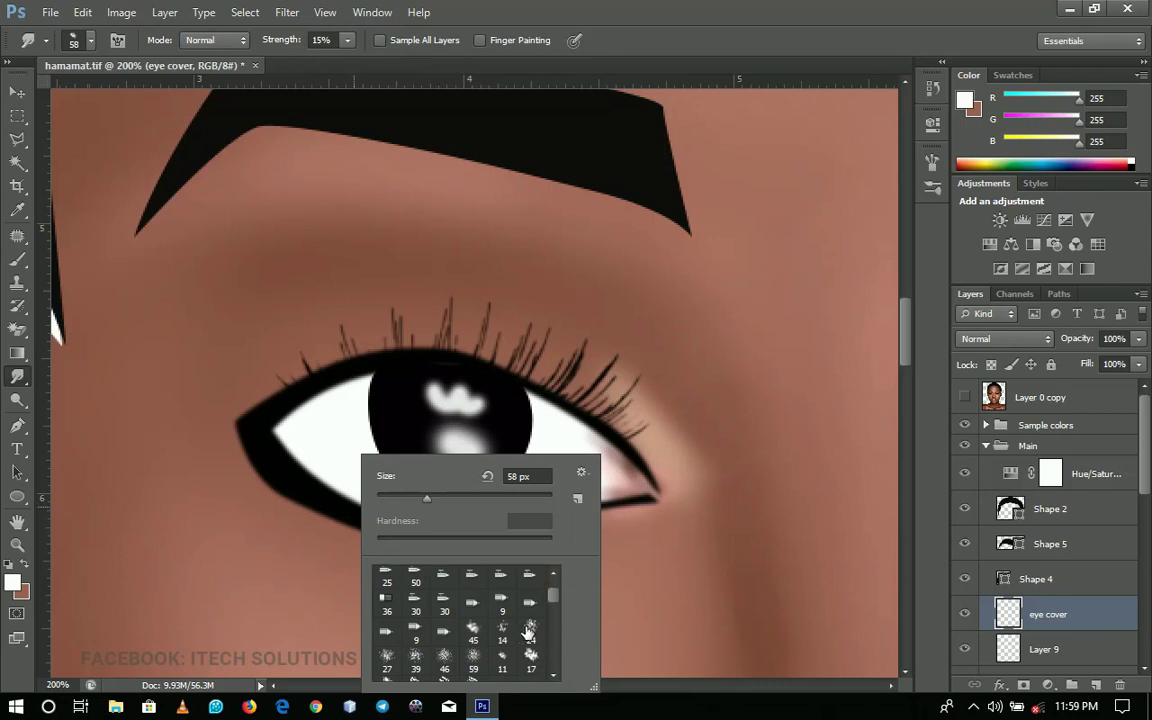
pyautogui.click(531, 628)
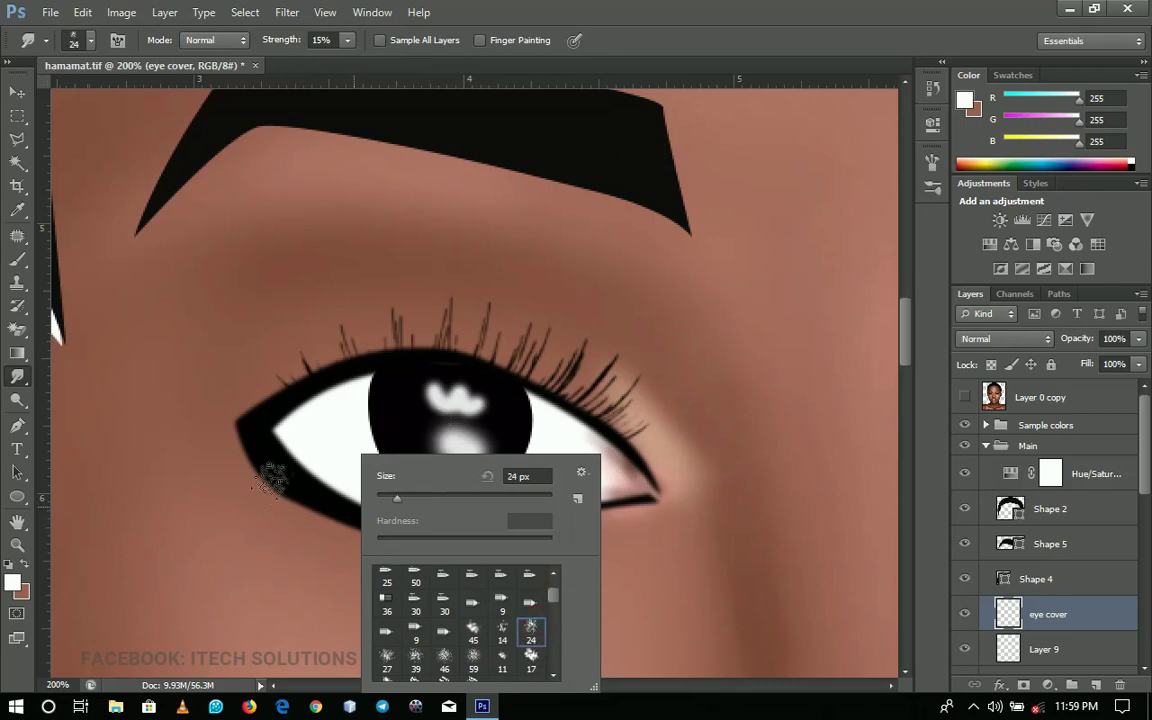
# Try smudging the outer lower rim of the left eye downward at 85% strength, and undo the smear
pyautogui.click(245, 432)
pyautogui.moveTo(300, 545)
pyautogui.mouseDown()
pyautogui.moveTo(296, 499)
pyautogui.moveTo(327, 542)
pyautogui.moveTo(321, 494)
pyautogui.mouseUp()
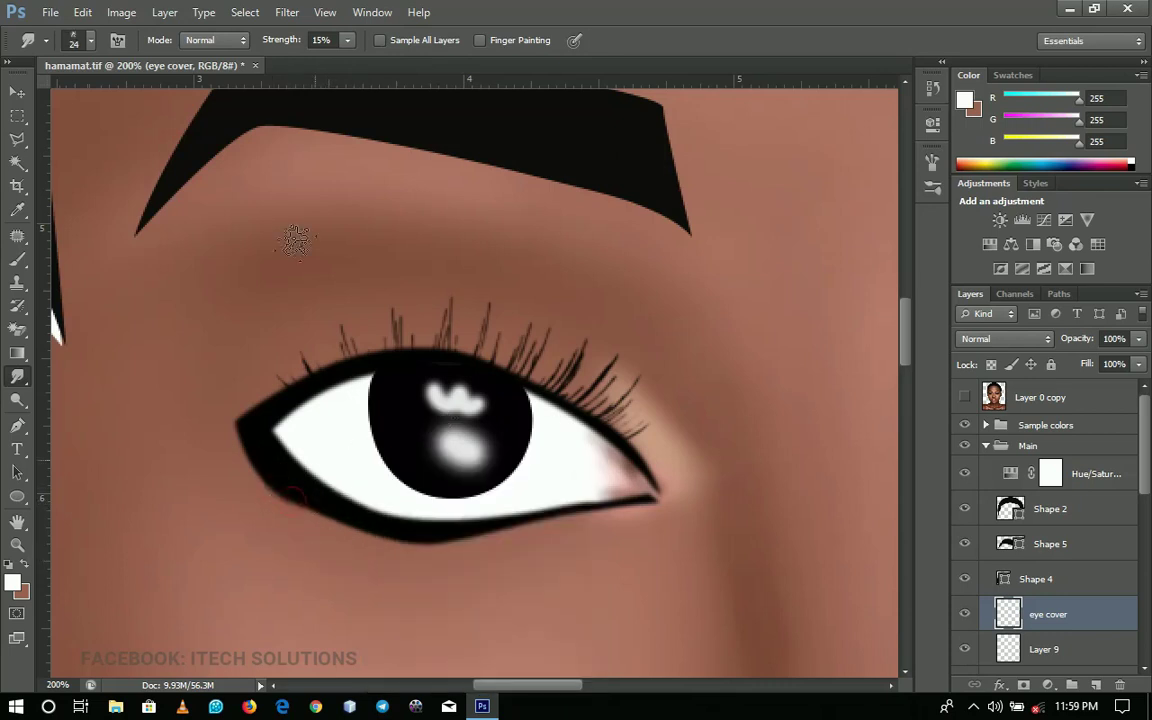
pyautogui.click(349, 40)
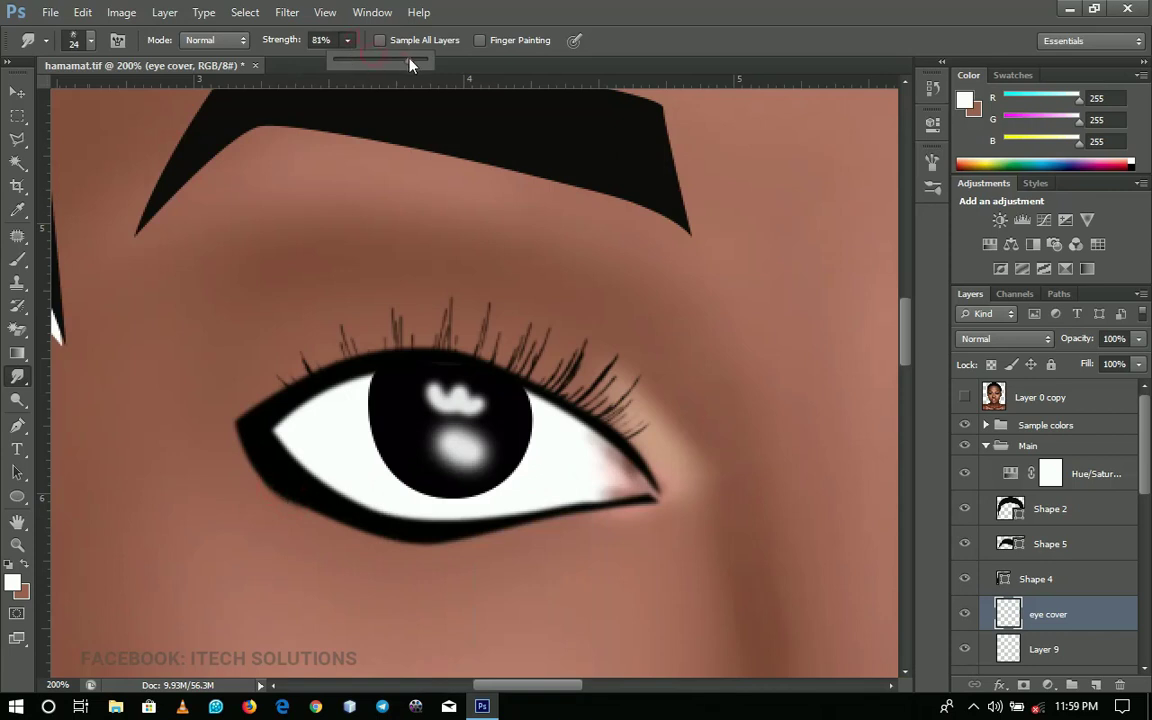
pyautogui.moveTo(408, 62); pyautogui.dragTo(412, 62)
pyautogui.moveTo(272, 468); pyautogui.dragTo(288, 535)
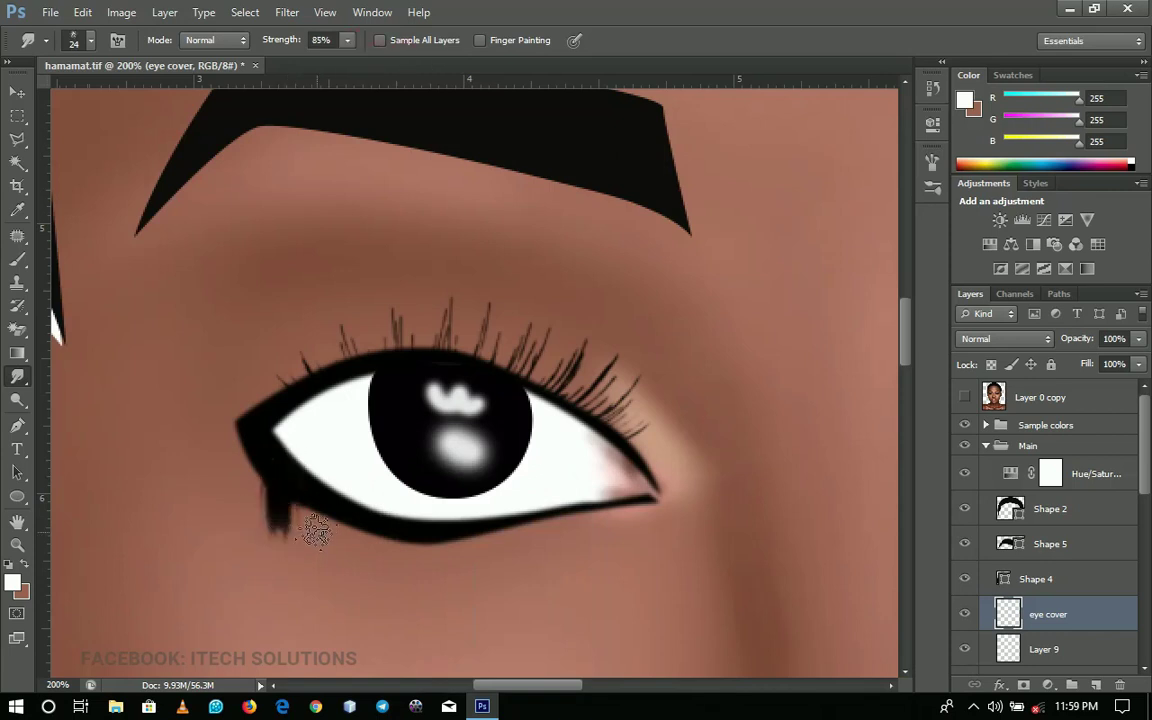
pyautogui.hotkey('ctrl', 'z')
# Smudge the left eye's lower black outline outward into short lashes at 52% strength
pyautogui.click(347, 40)
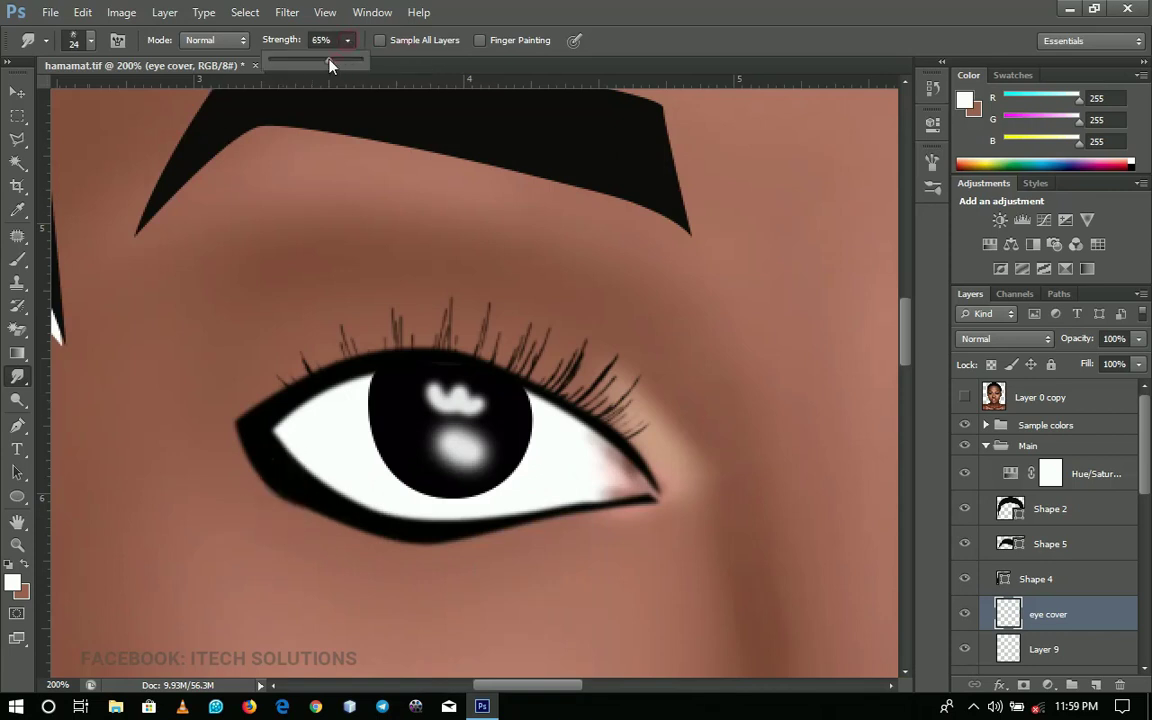
pyautogui.moveTo(322, 58); pyautogui.dragTo(317, 56)
pyautogui.moveTo(276, 481)
pyautogui.mouseDown()
pyautogui.moveTo(329, 553)
pyautogui.moveTo(309, 516)
pyautogui.moveTo(323, 538)
pyautogui.moveTo(371, 541)
pyautogui.moveTo(370, 530)
pyautogui.moveTo(430, 569)
pyautogui.moveTo(405, 530)
pyautogui.moveTo(441, 582)
pyautogui.moveTo(462, 569)
pyautogui.moveTo(438, 543)
pyautogui.moveTo(412, 538)
pyautogui.moveTo(439, 571)
pyautogui.moveTo(475, 545)
pyautogui.mouseUp()
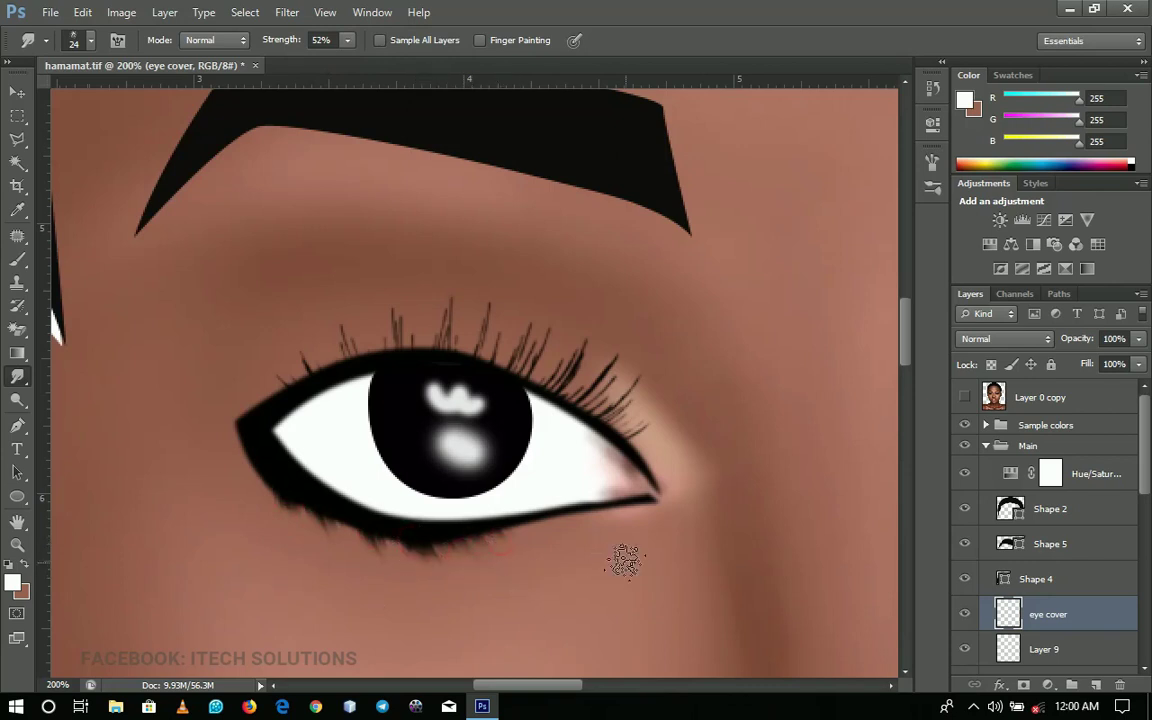
# Smudge the right eye's lower black outline into short lashes from the outer corner inward, checking against the reference photo
pyautogui.moveTo(617, 560); pyautogui.dragTo(326, 410)
pyautogui.moveTo(747, 470); pyautogui.dragTo(298, 474)
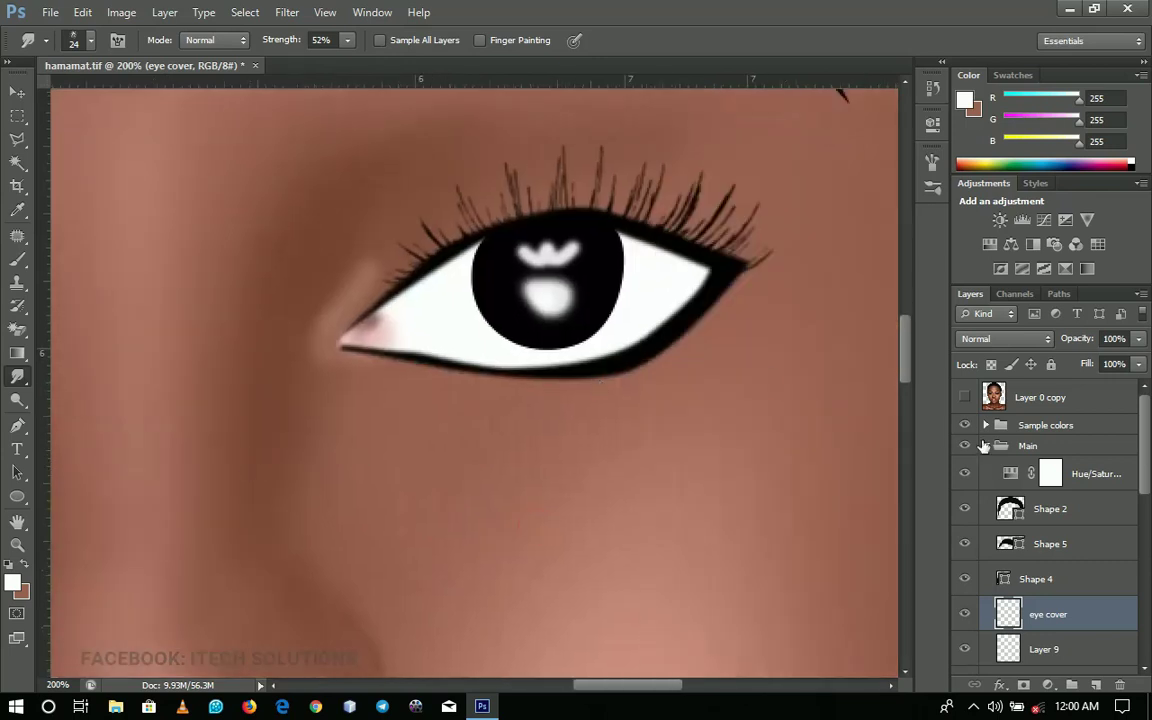
pyautogui.click(965, 397)
pyautogui.click(965, 397)
pyautogui.moveTo(726, 302); pyautogui.dragTo(728, 391)
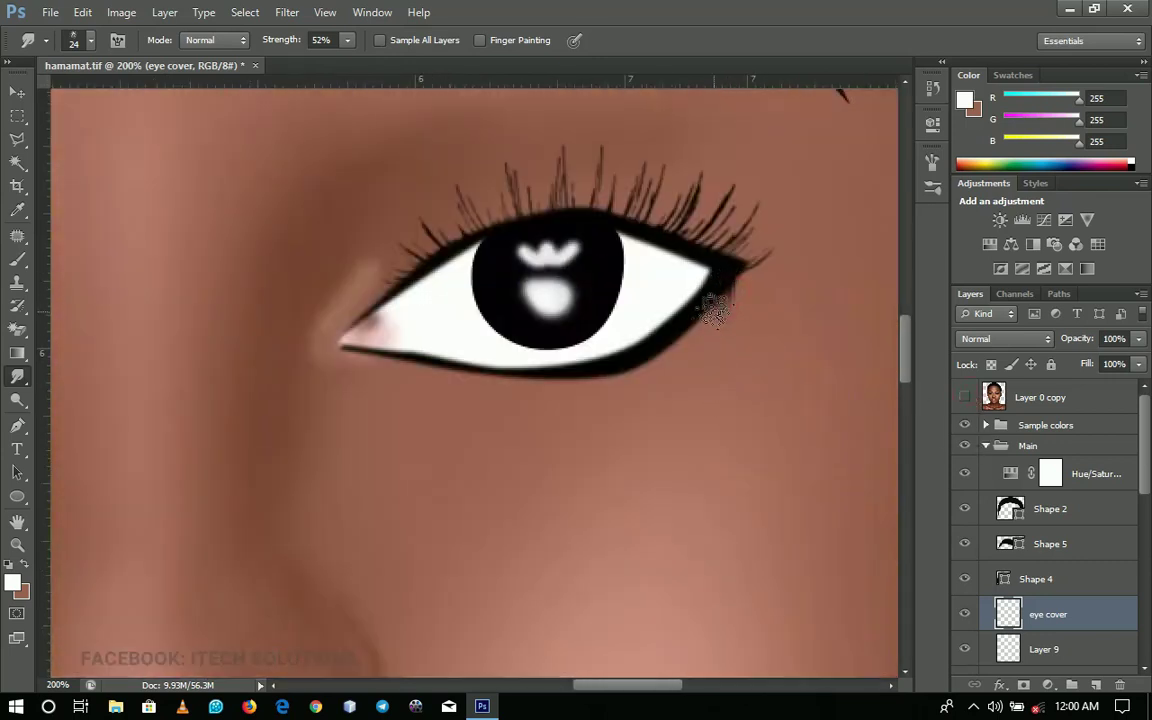
pyautogui.moveTo(712, 307); pyautogui.dragTo(677, 425)
pyautogui.moveTo(685, 338); pyautogui.dragTo(661, 422)
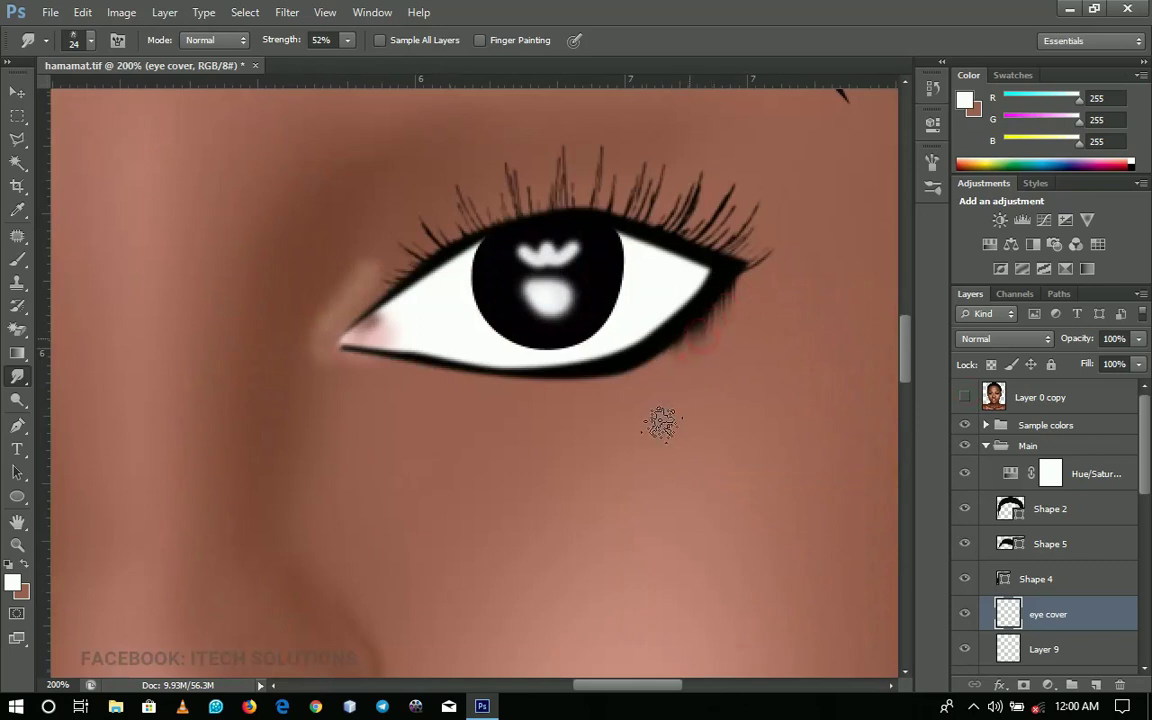
pyautogui.moveTo(668, 361)
pyautogui.mouseDown()
pyautogui.moveTo(650, 424)
pyautogui.moveTo(650, 368)
pyautogui.moveTo(609, 436)
pyautogui.moveTo(635, 368)
pyautogui.moveTo(603, 382)
pyautogui.mouseUp()
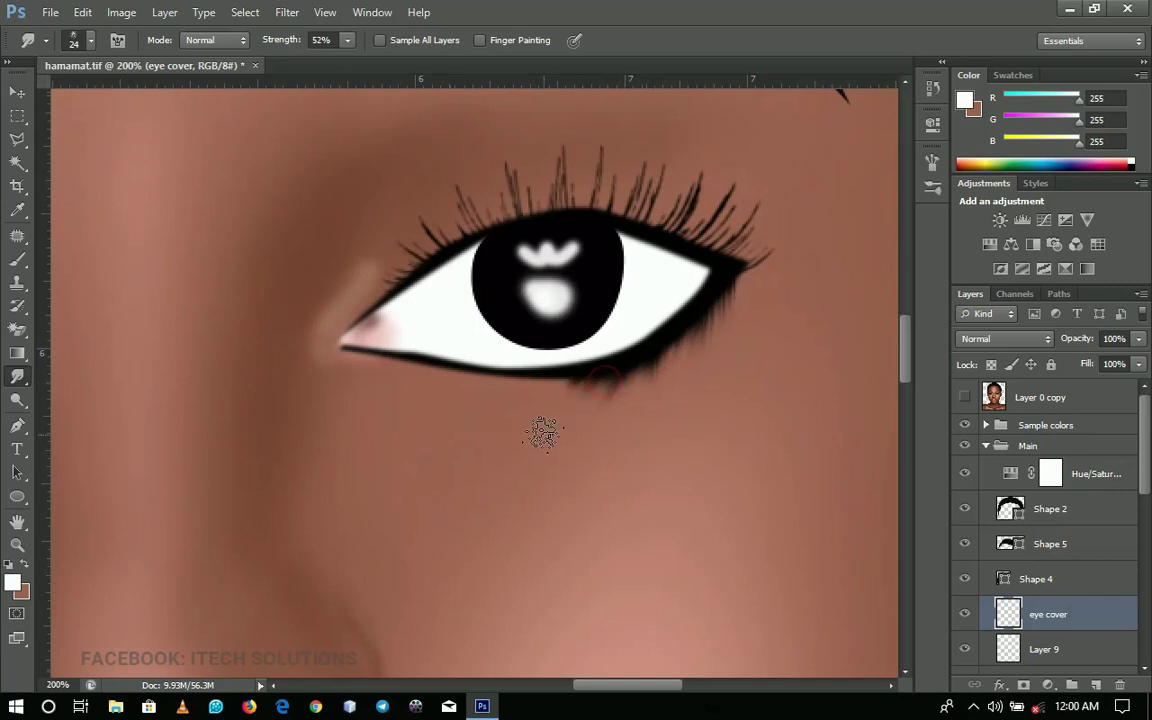
# Review the smudged lashes at 50% zoom and toggle the Shape 4 and eye cover layers to identify their contents
pyautogui.press('a')
pyautogui.press('z')
pyautogui.keyDown('alt'); pyautogui.click(567, 399); pyautogui.keyUp('alt')
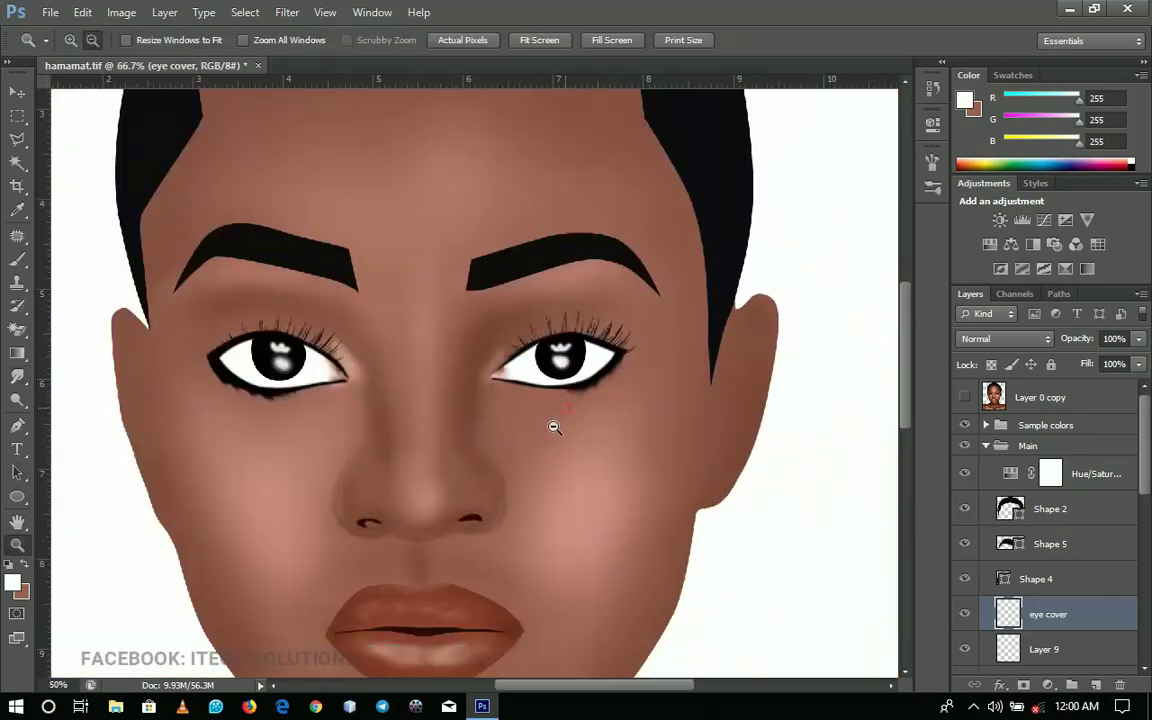
pyautogui.moveTo(540, 450); pyautogui.dragTo(585, 532)
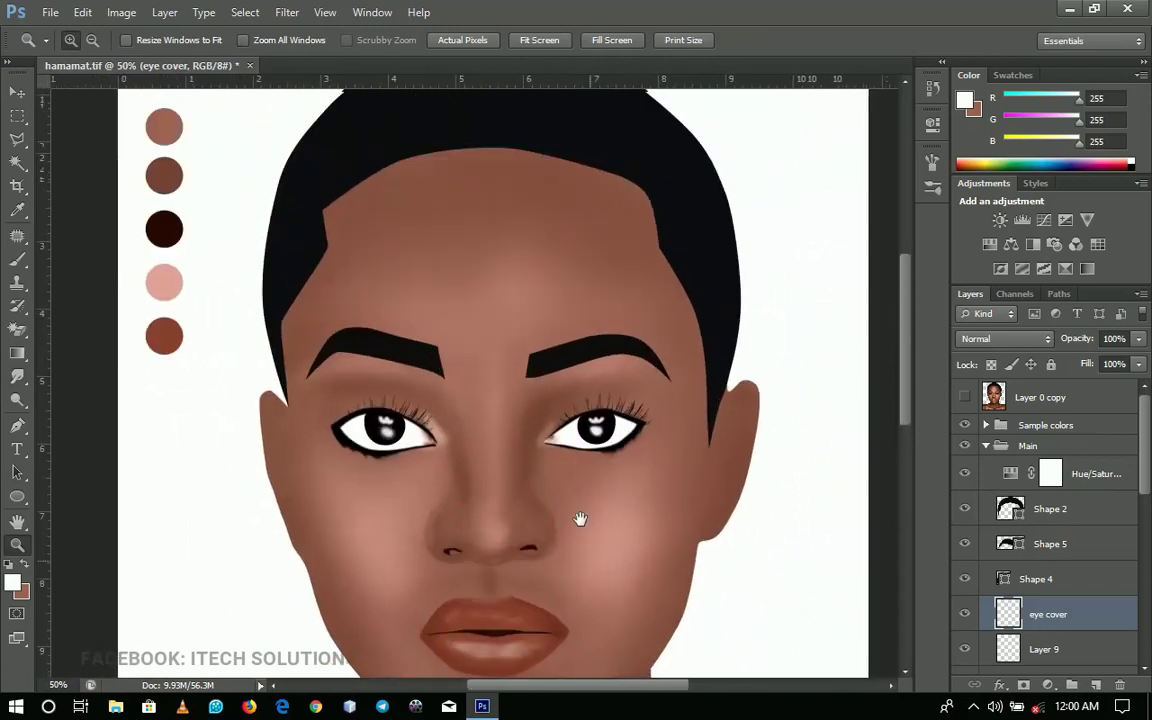
pyautogui.click(525, 426)
pyautogui.click(546, 368)
pyautogui.moveTo(526, 450); pyautogui.dragTo(614, 465)
pyautogui.press('v')
pyautogui.rightClick(578, 352)
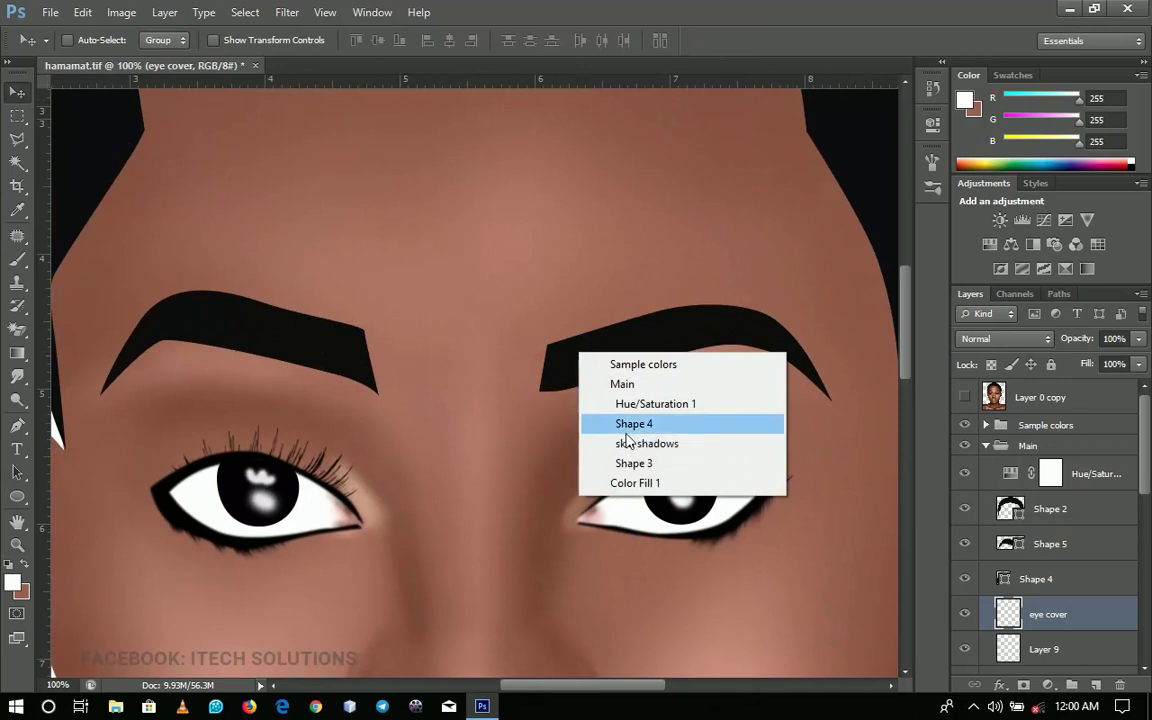
pyautogui.click(628, 424)
pyautogui.click(966, 582)
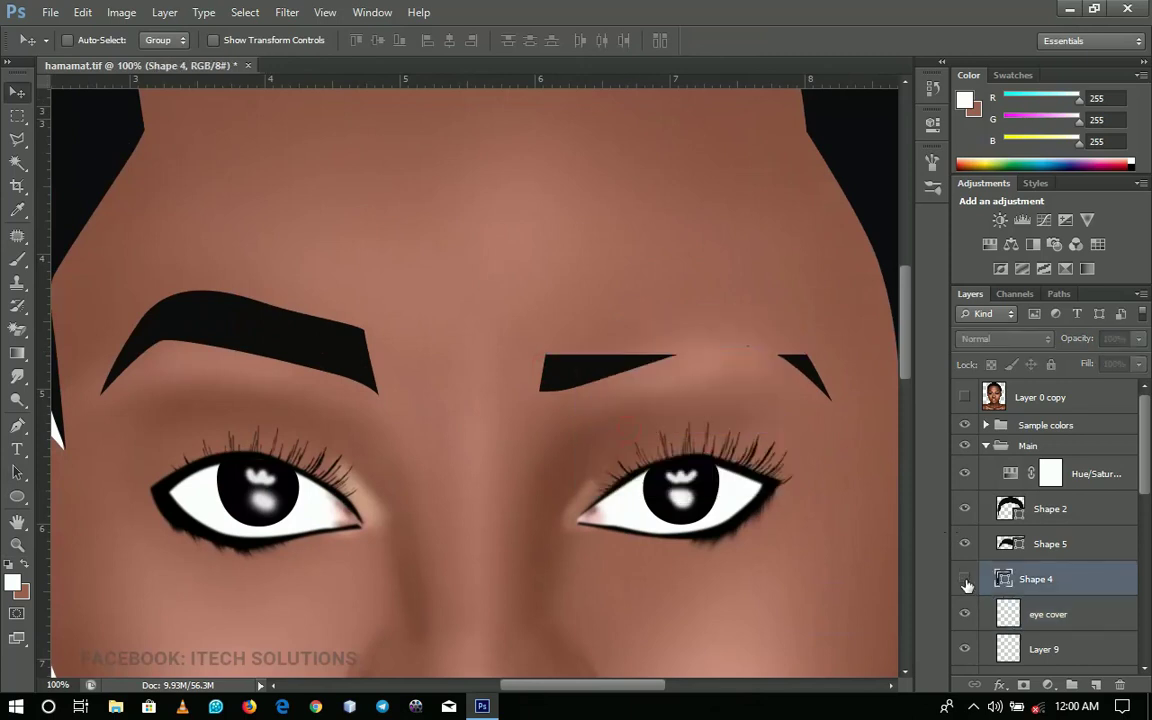
pyautogui.click(966, 582)
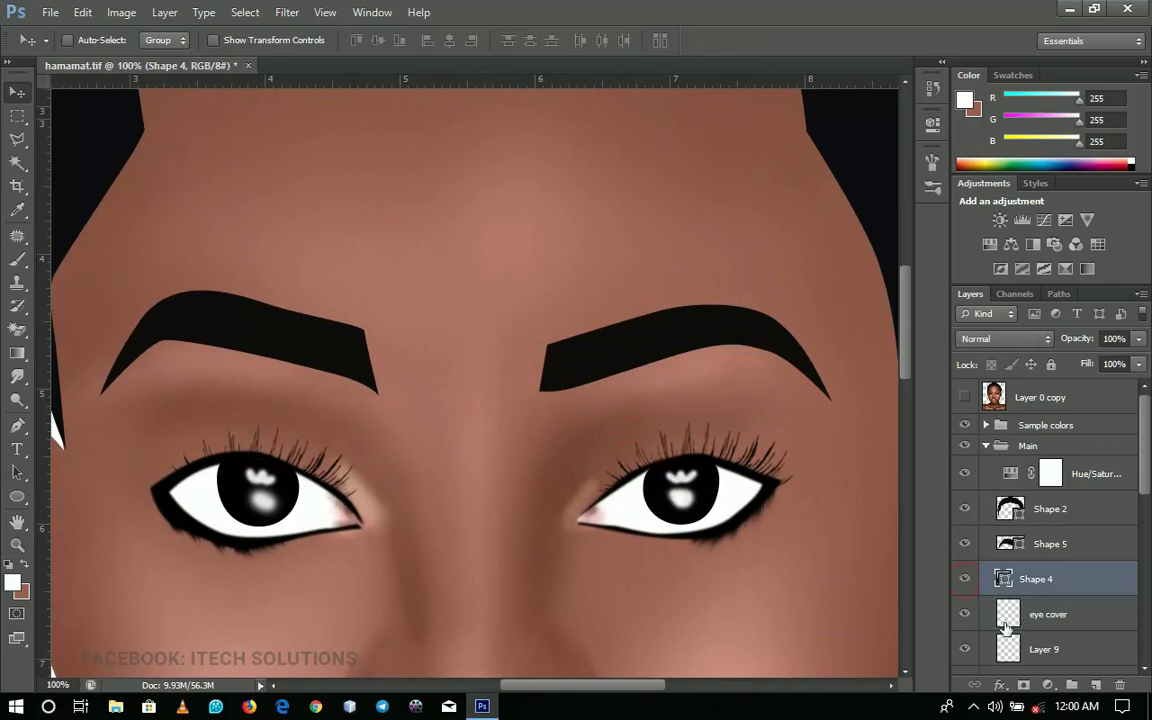
pyautogui.click(966, 613)
pyautogui.click(966, 613)
# Merge the Shape 5 and Shape 4 eyebrow layers and rasterize the merged layer
pyautogui.click(1060, 546)
pyautogui.keyDown('shift'); pyautogui.click(1040, 580); pyautogui.keyUp('shift')
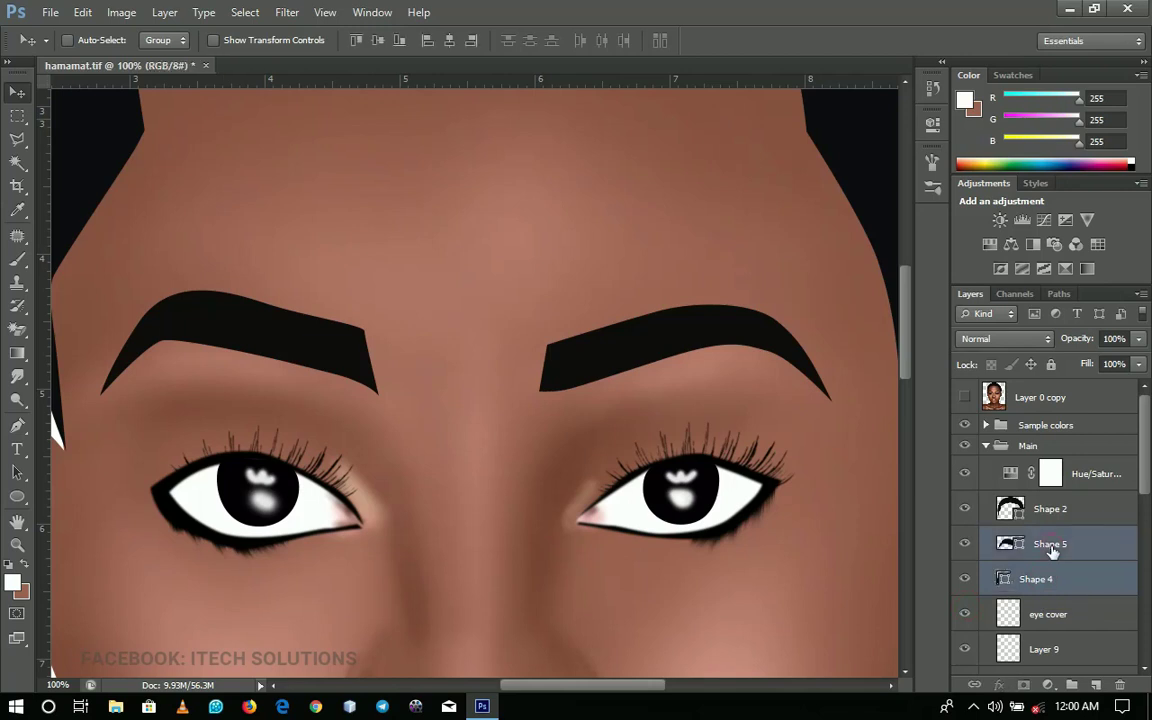
pyautogui.hotkey('ctrl', 'e')
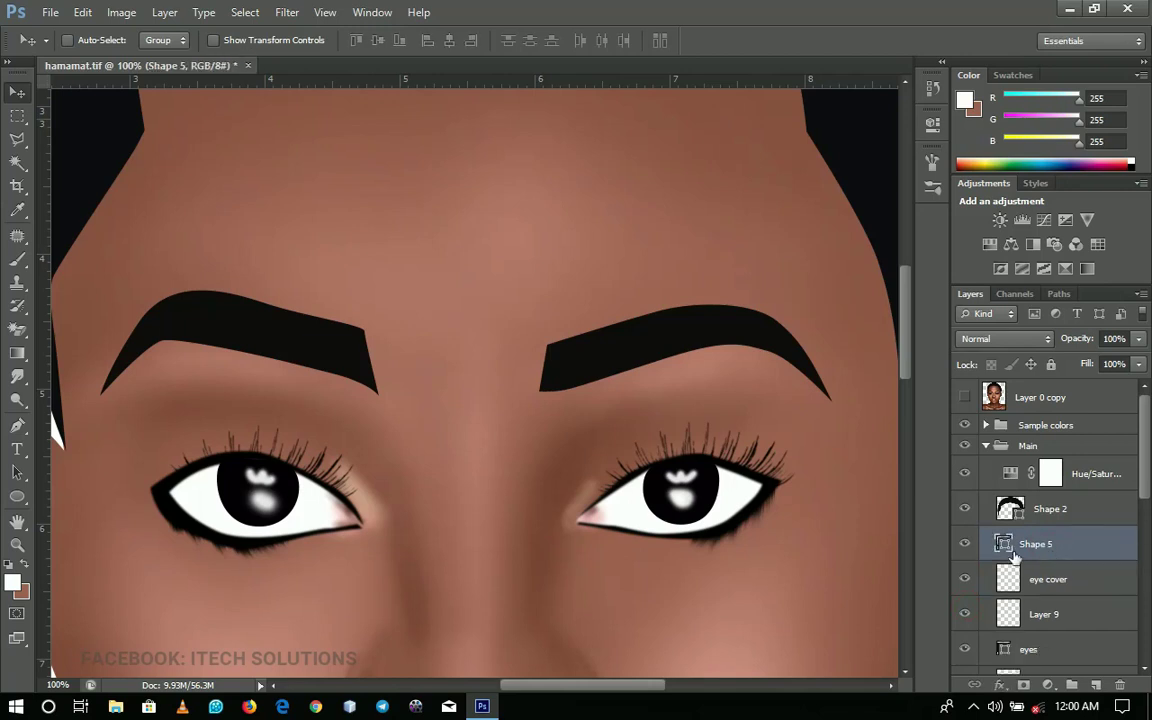
pyautogui.rightClick(1065, 556)
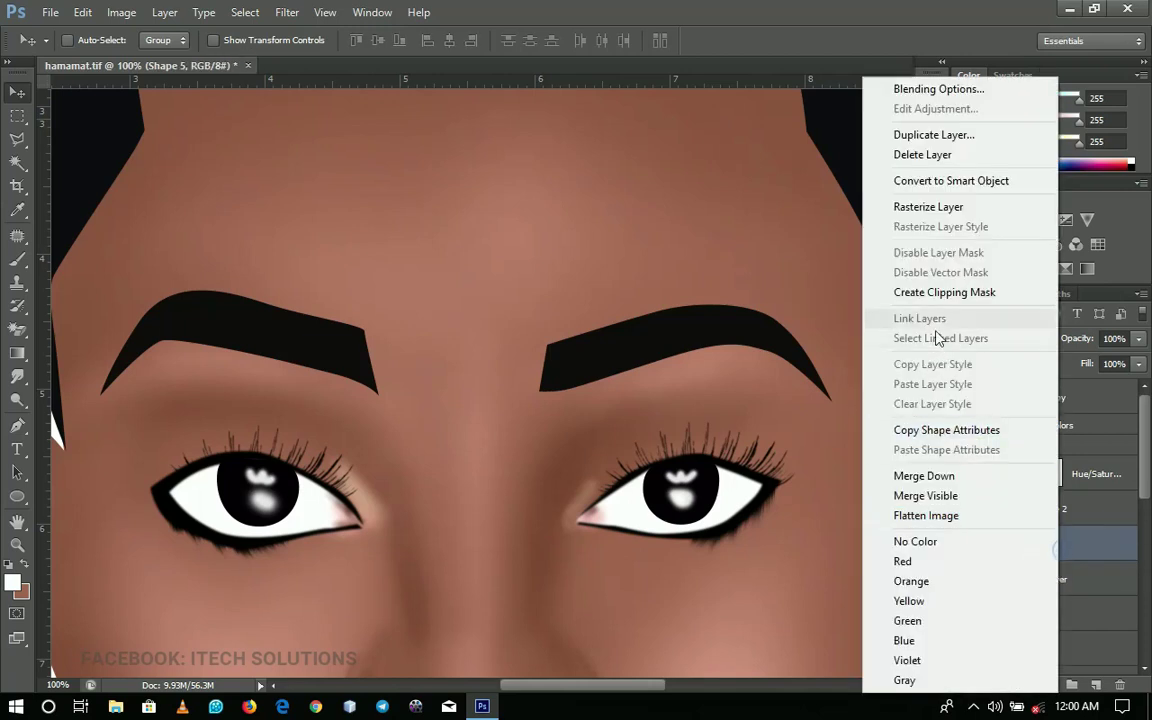
pyautogui.click(933, 207)
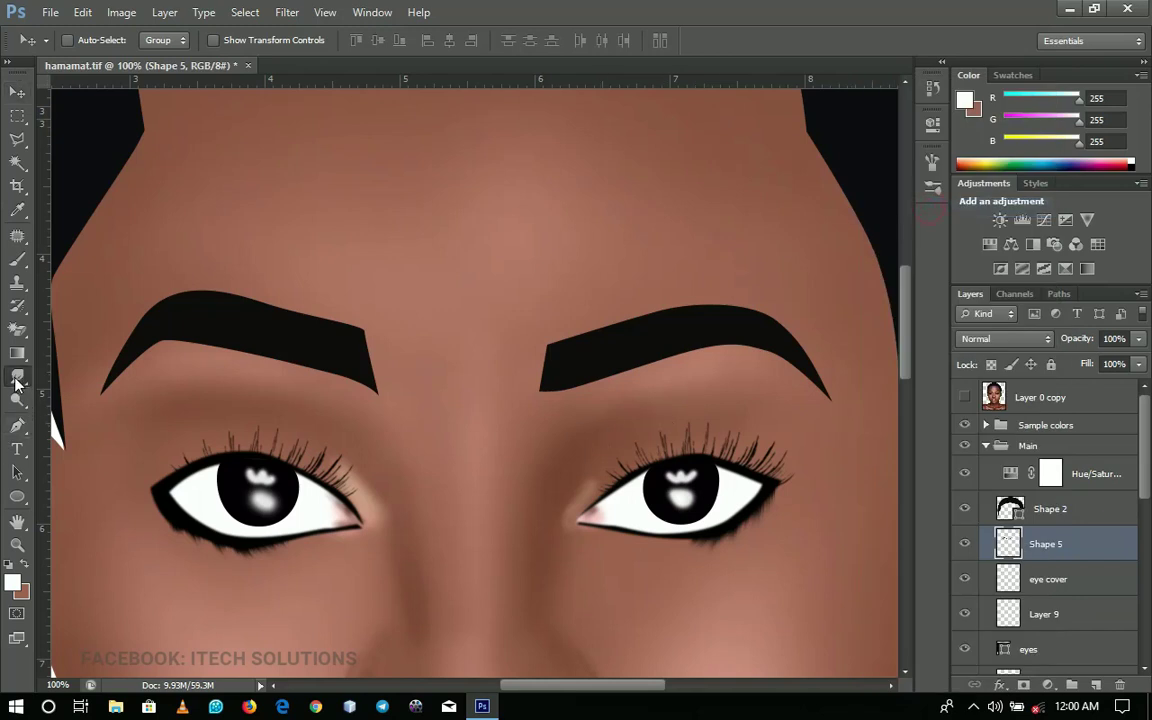
# Compare the eyebrows with the reference photo and soften them with a Gaussian Blur of 2.6 pixels radius
pyautogui.click(17, 376)
pyautogui.click(86, 408)
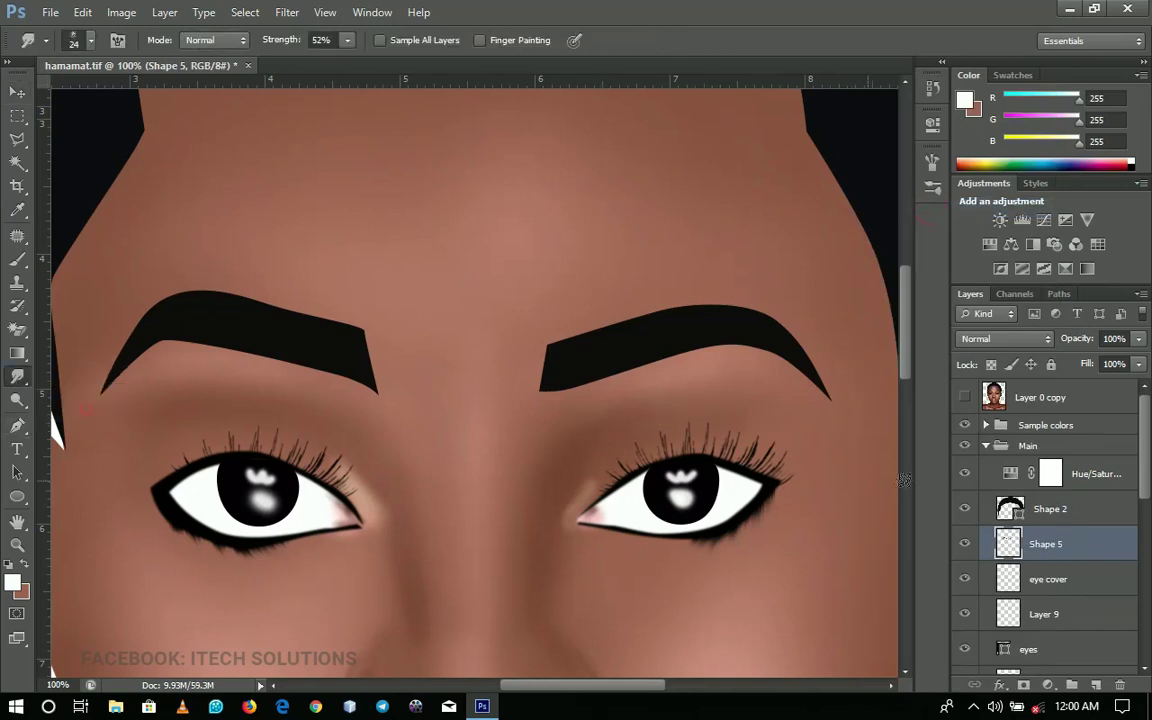
pyautogui.click(965, 399)
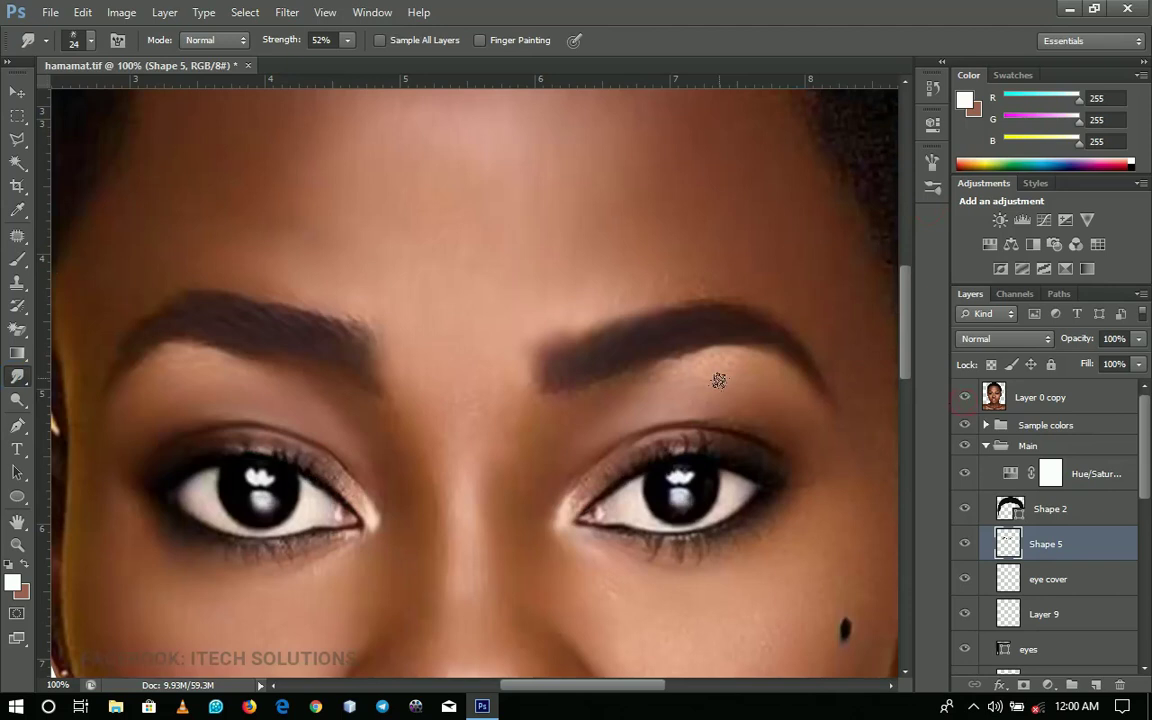
pyautogui.click(964, 397)
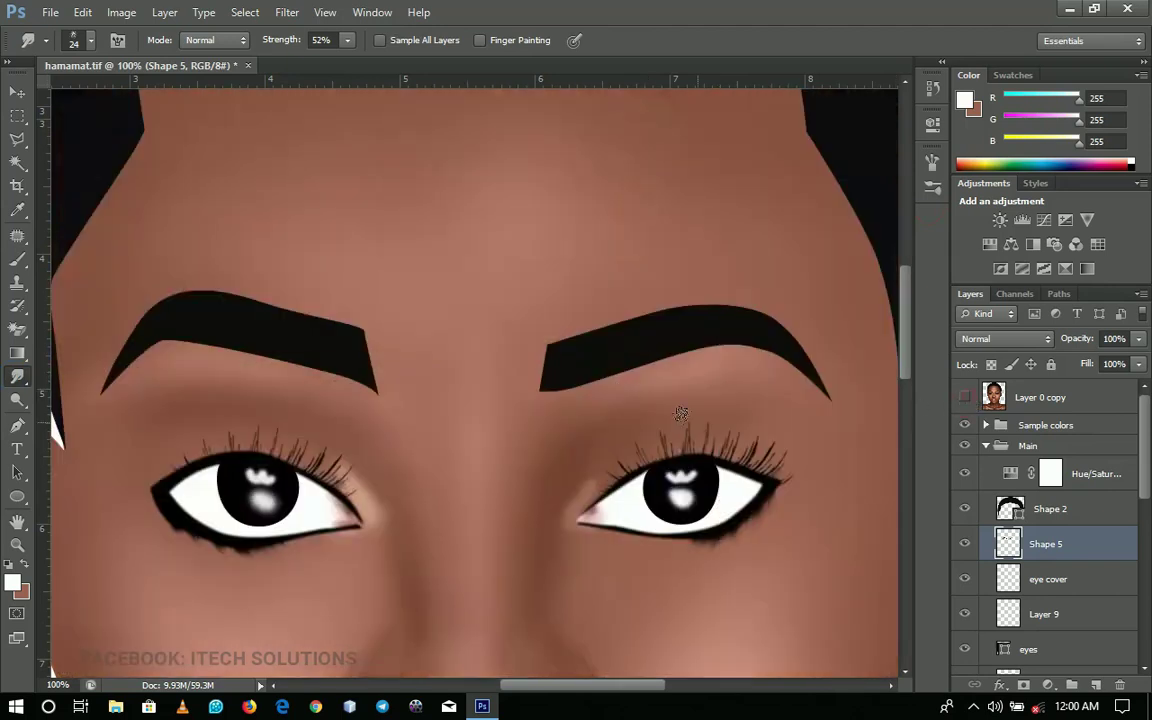
pyautogui.click(287, 12)
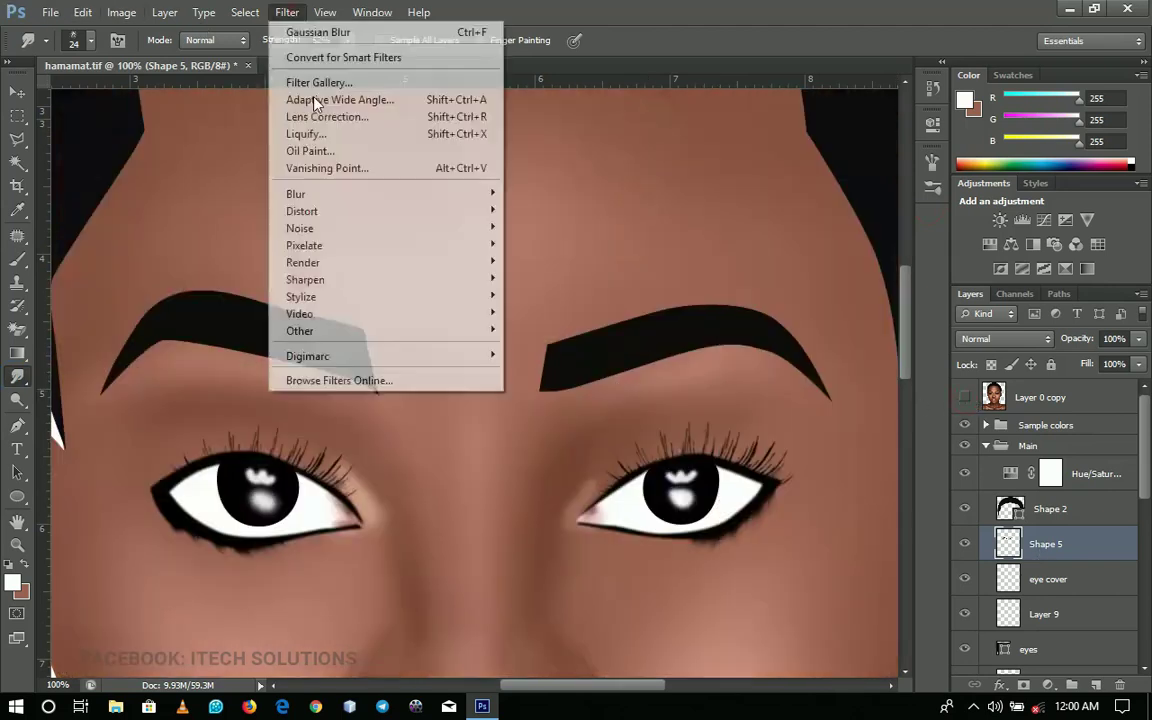
pyautogui.moveTo(405, 195)
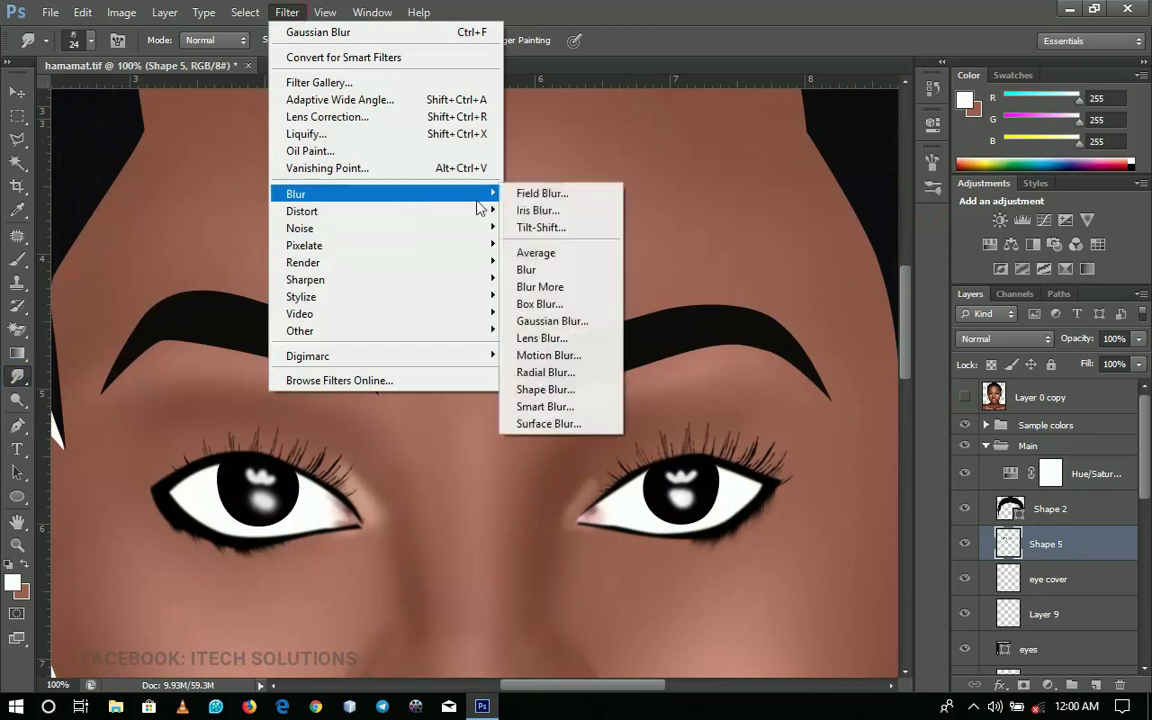
pyautogui.click(553, 321)
pyautogui.moveTo(890, 387)
pyautogui.mouseDown()
pyautogui.moveTo(868, 390)
pyautogui.moveTo(879, 391)
pyautogui.mouseUp()
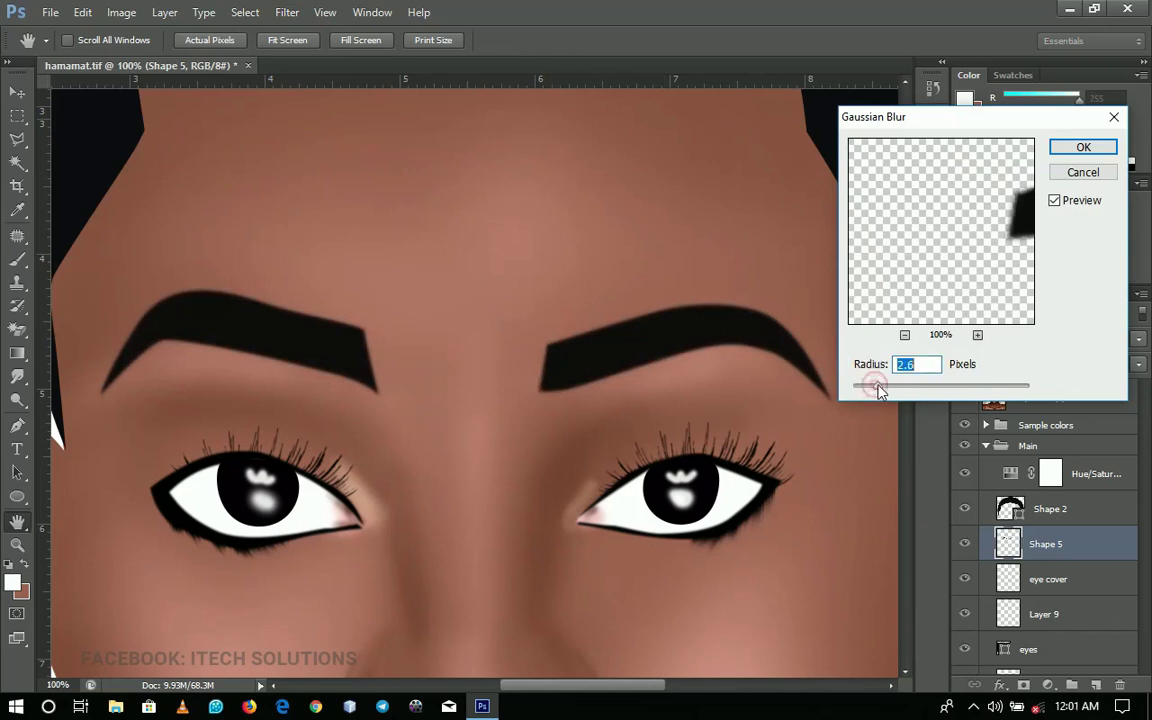
pyautogui.click(1083, 147)
# Try smudging the inner end of the right-hand eyebrow with a 44 px brush at 52% strength
pyautogui.rightClick(572, 369)
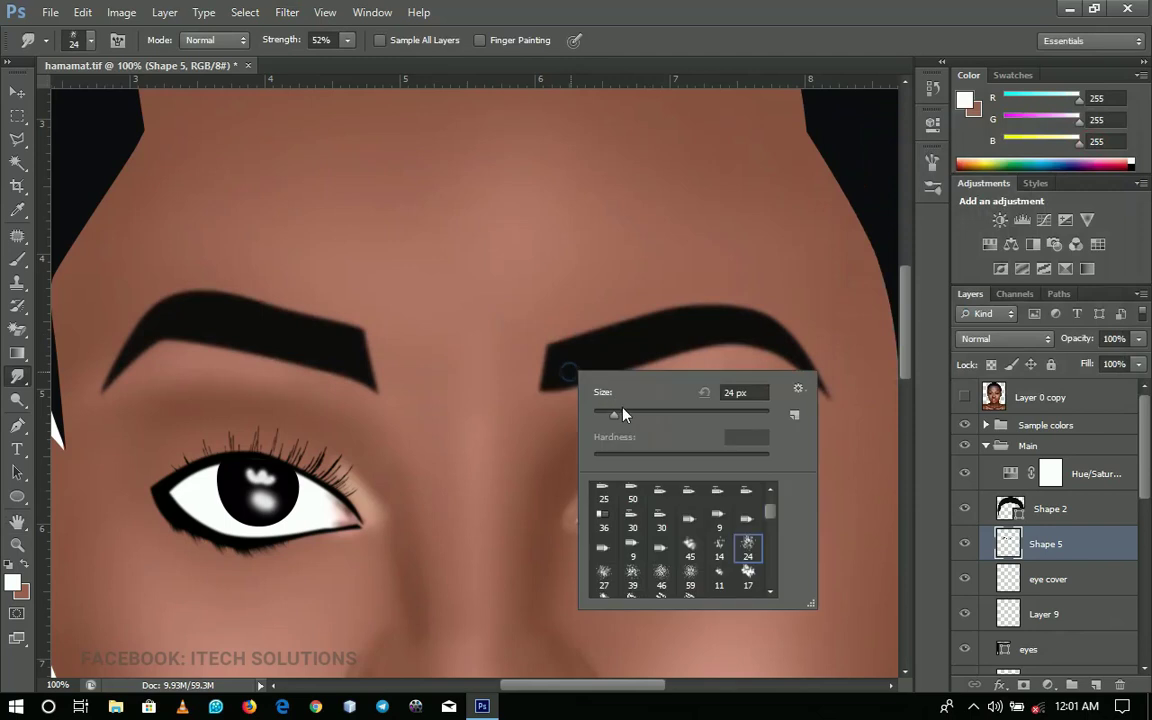
pyautogui.moveTo(617, 411); pyautogui.dragTo(623, 413)
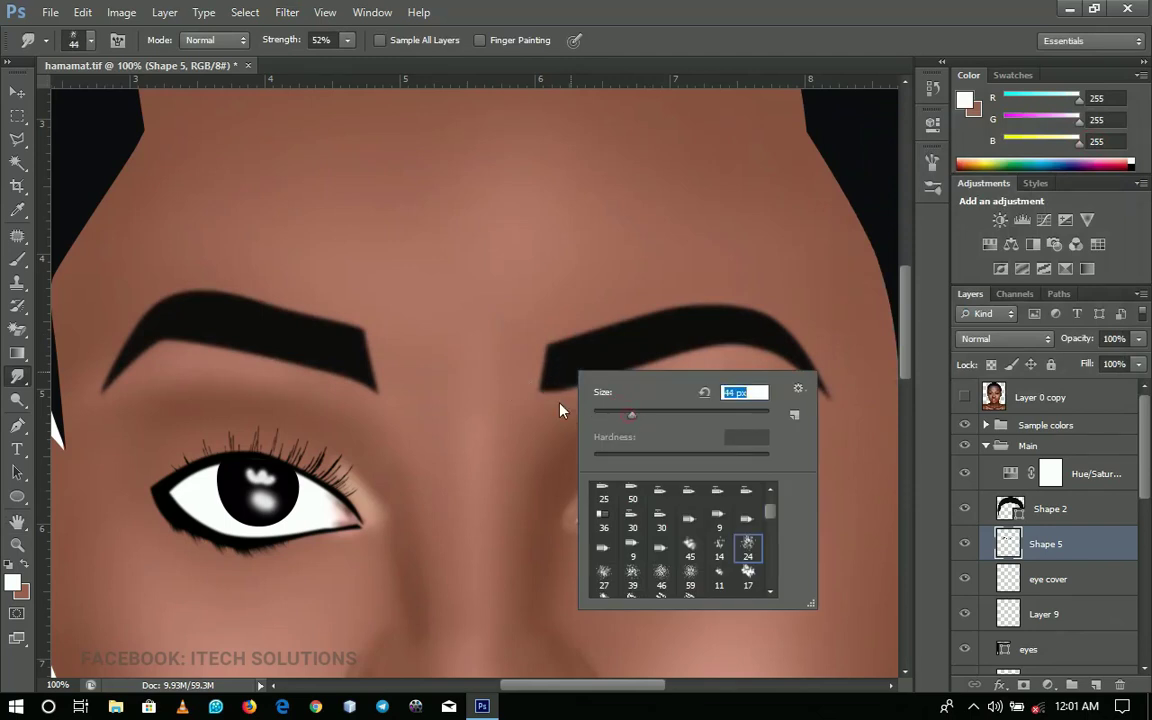
pyautogui.click(560, 410)
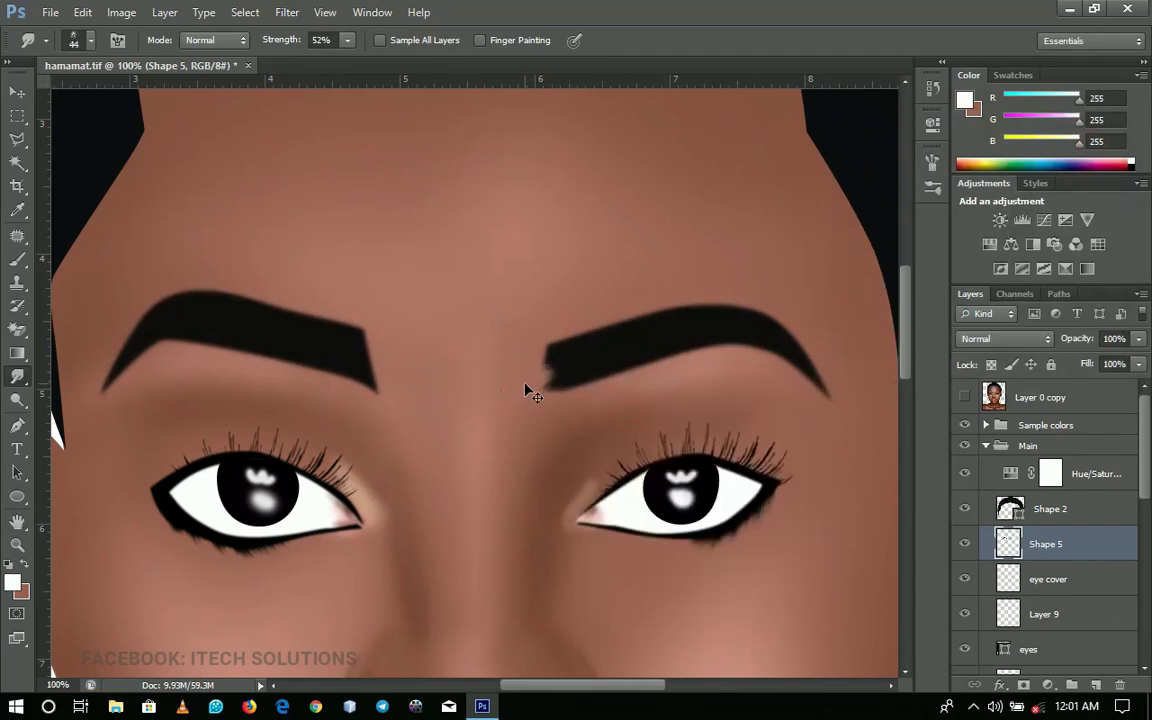
# Smudge the inner end of the right-hand eyebrow with a 70 px brush at 23% strength
pyautogui.click(347, 40)
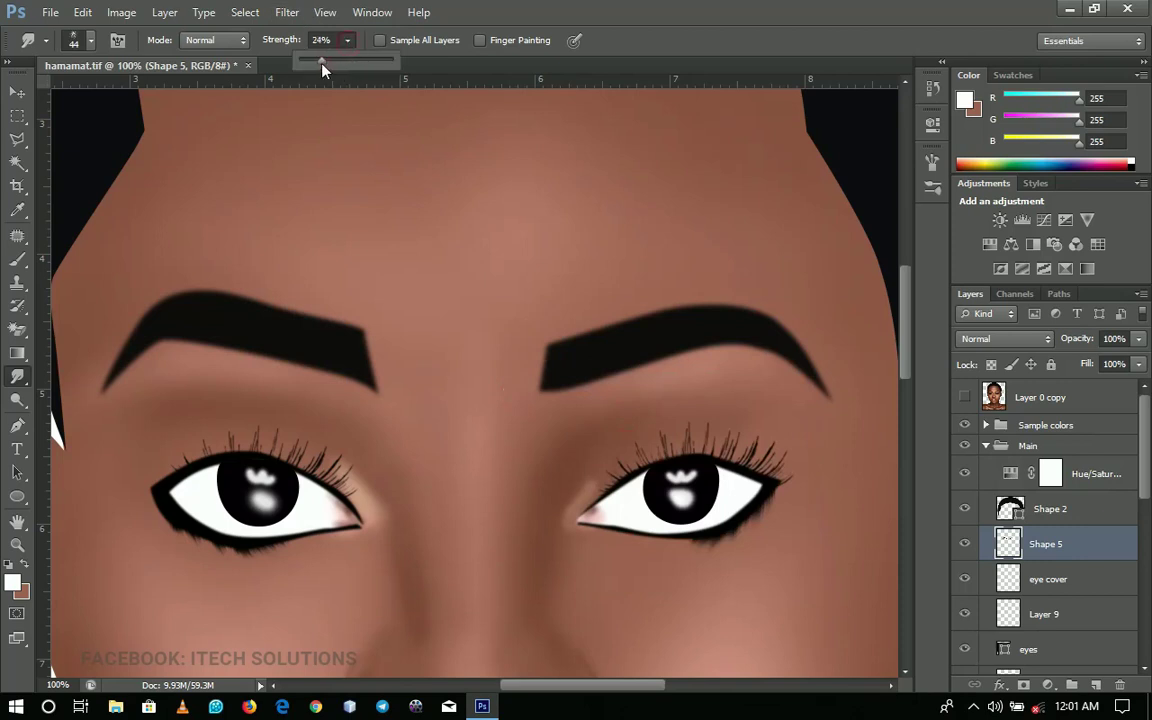
pyautogui.moveTo(322, 65); pyautogui.dragTo(320, 65)
pyautogui.rightClick(530, 402)
pyautogui.moveTo(597, 443); pyautogui.dragTo(610, 446)
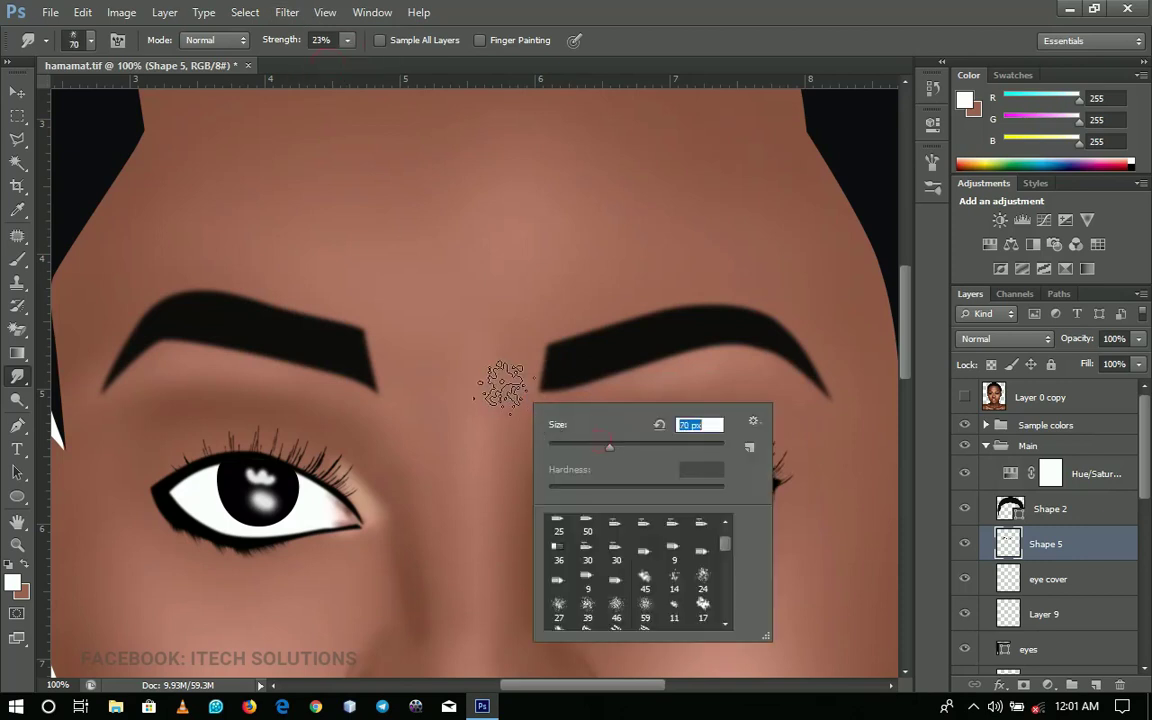
pyautogui.moveTo(506, 386)
pyautogui.mouseDown()
pyautogui.moveTo(591, 362)
pyautogui.moveTo(576, 375)
pyautogui.moveTo(530, 372)
pyautogui.moveTo(546, 355)
pyautogui.moveTo(621, 355)
pyautogui.moveTo(560, 376)
pyautogui.moveTo(621, 362)
pyautogui.moveTo(611, 378)
pyautogui.moveTo(561, 386)
pyautogui.moveTo(651, 368)
pyautogui.moveTo(565, 375)
pyautogui.moveTo(541, 363)
pyautogui.moveTo(645, 350)
pyautogui.moveTo(553, 395)
pyautogui.moveTo(673, 370)
pyautogui.moveTo(533, 402)
pyautogui.moveTo(611, 398)
pyautogui.moveTo(565, 410)
pyautogui.moveTo(535, 400)
pyautogui.moveTo(658, 395)
pyautogui.moveTo(565, 390)
pyautogui.moveTo(594, 368)
pyautogui.mouseUp()
# Smudge the inner end of the left-hand eyebrow with the same Smudge settings
pyautogui.moveTo(510, 404); pyautogui.dragTo(613, 465)
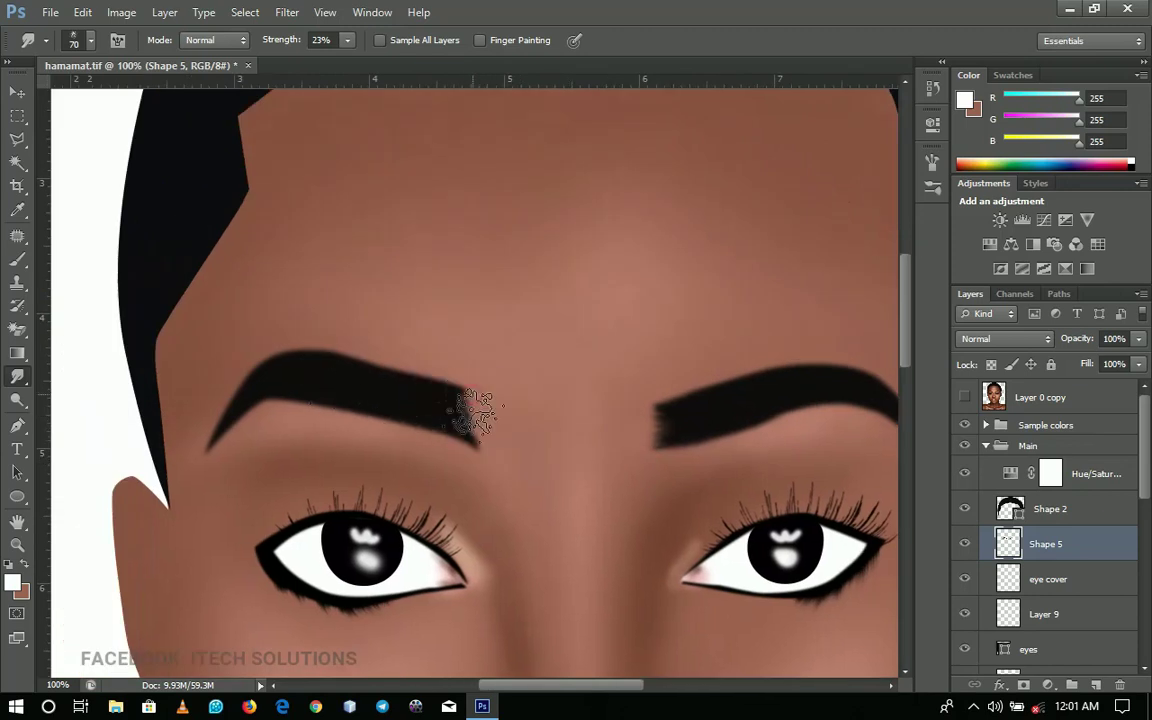
pyautogui.moveTo(475, 410)
pyautogui.mouseDown()
pyautogui.moveTo(298, 370)
pyautogui.moveTo(530, 446)
pyautogui.moveTo(352, 412)
pyautogui.mouseUp()
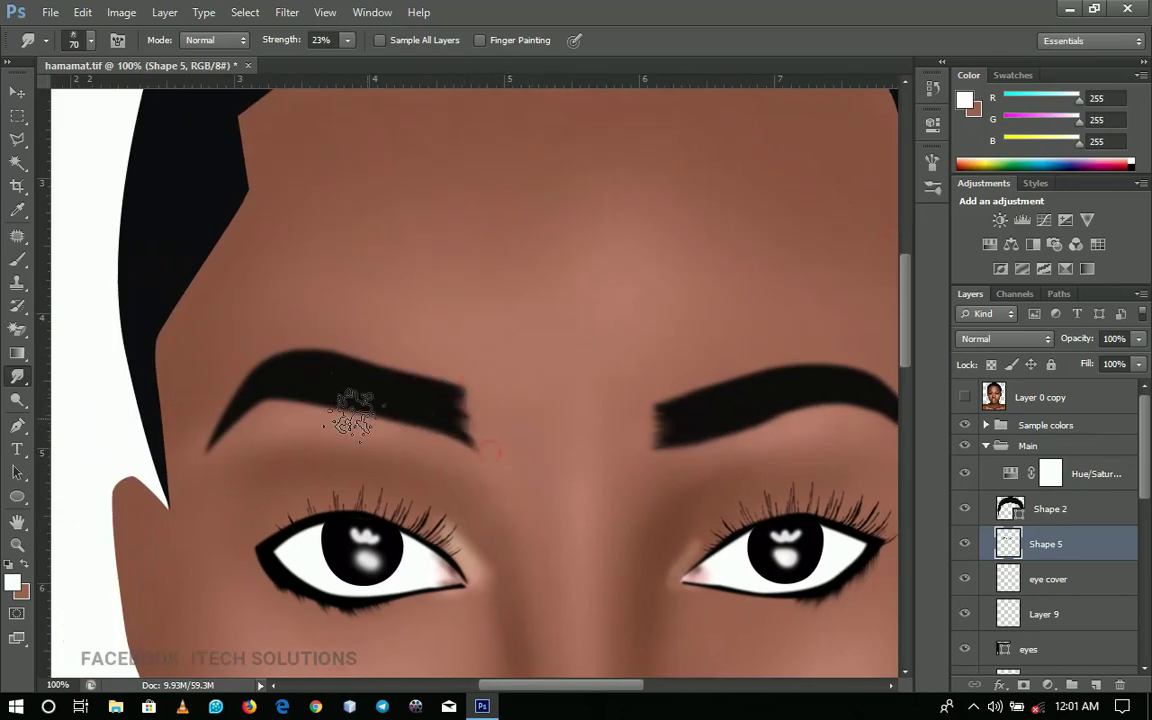
pyautogui.moveTo(460, 427); pyautogui.dragTo(506, 430)
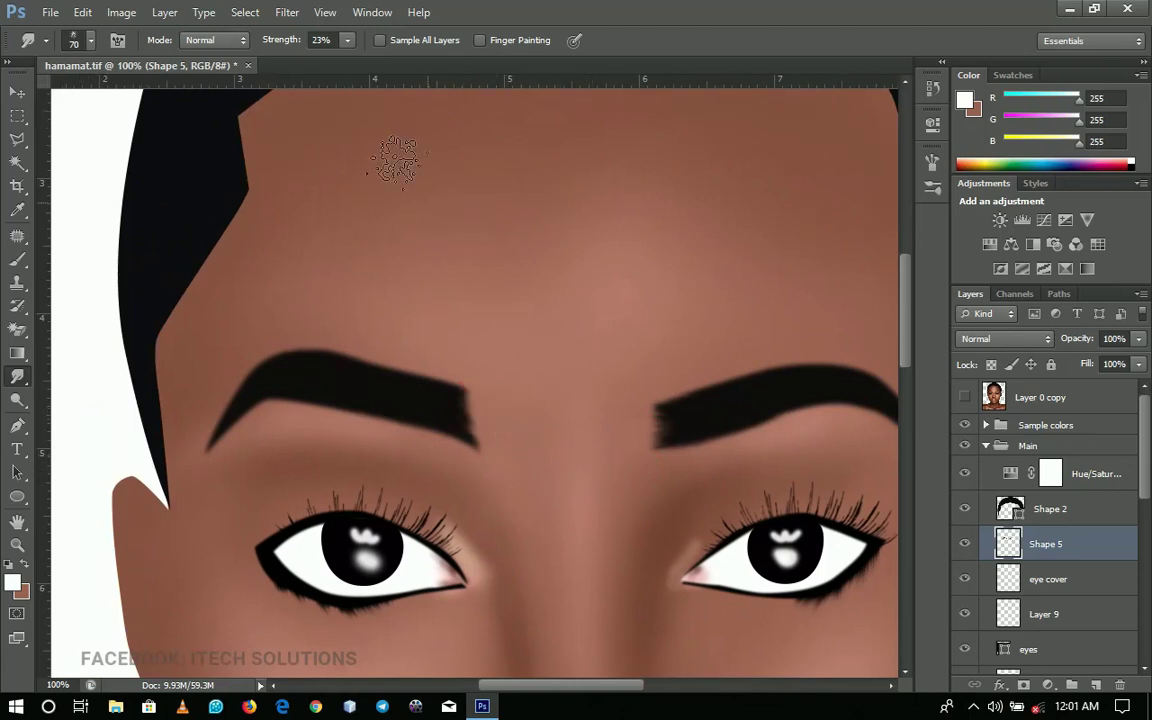
# Refine the left-hand eyebrow's inner end and lower edge using a 53 px Smudge brush at 18% strength
pyautogui.rightClick(516, 330)
pyautogui.moveTo(592, 370); pyautogui.dragTo(583, 372)
pyautogui.click(347, 40)
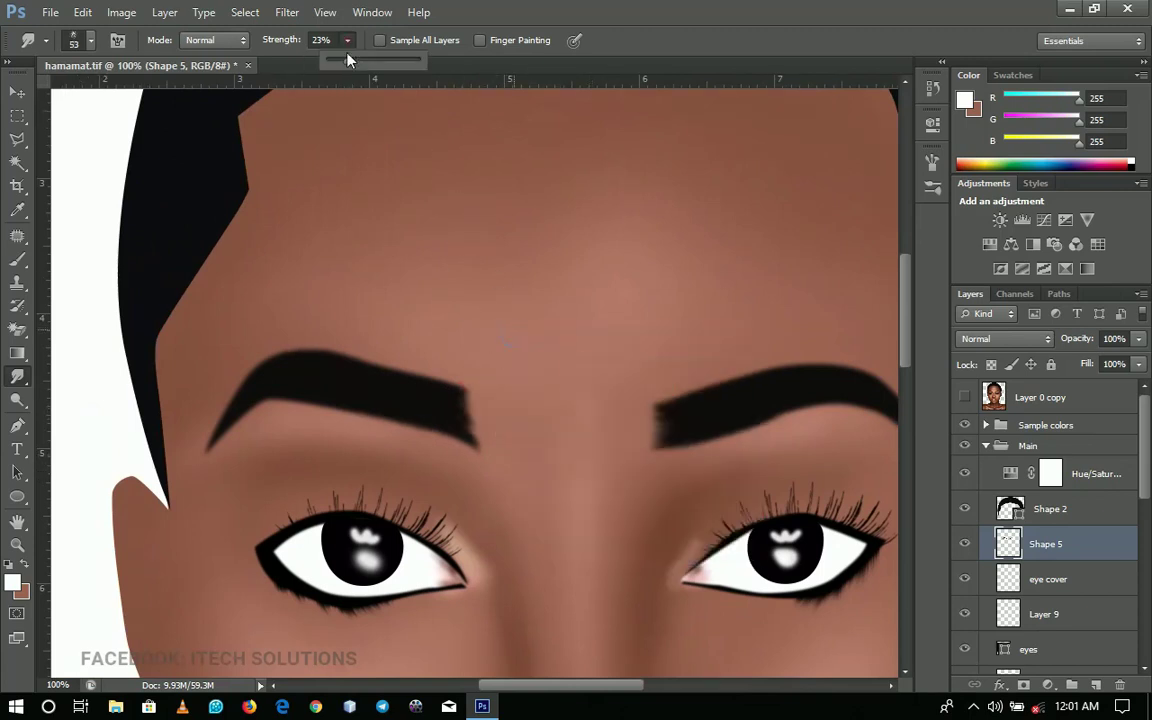
pyautogui.moveTo(348, 63); pyautogui.dragTo(343, 64)
pyautogui.moveTo(442, 409); pyautogui.dragTo(465, 427)
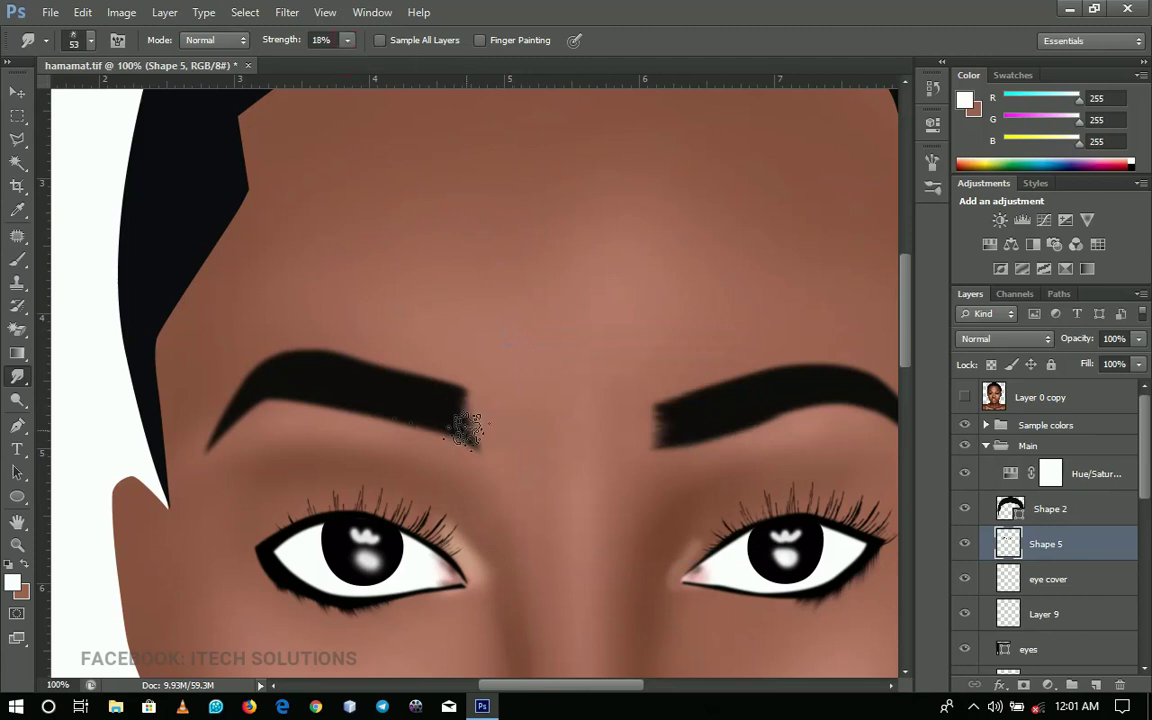
pyautogui.moveTo(385, 404)
pyautogui.mouseDown()
pyautogui.moveTo(467, 434)
pyautogui.moveTo(507, 469)
pyautogui.mouseUp()
pyautogui.moveTo(424, 434)
pyautogui.mouseDown()
pyautogui.moveTo(505, 475)
pyautogui.moveTo(520, 458)
pyautogui.mouseUp()
# Check the softened eyebrows on the whole portrait and save the document
pyautogui.press('z')
pyautogui.keyDown('alt'); pyautogui.click(540, 432); pyautogui.keyUp('alt')
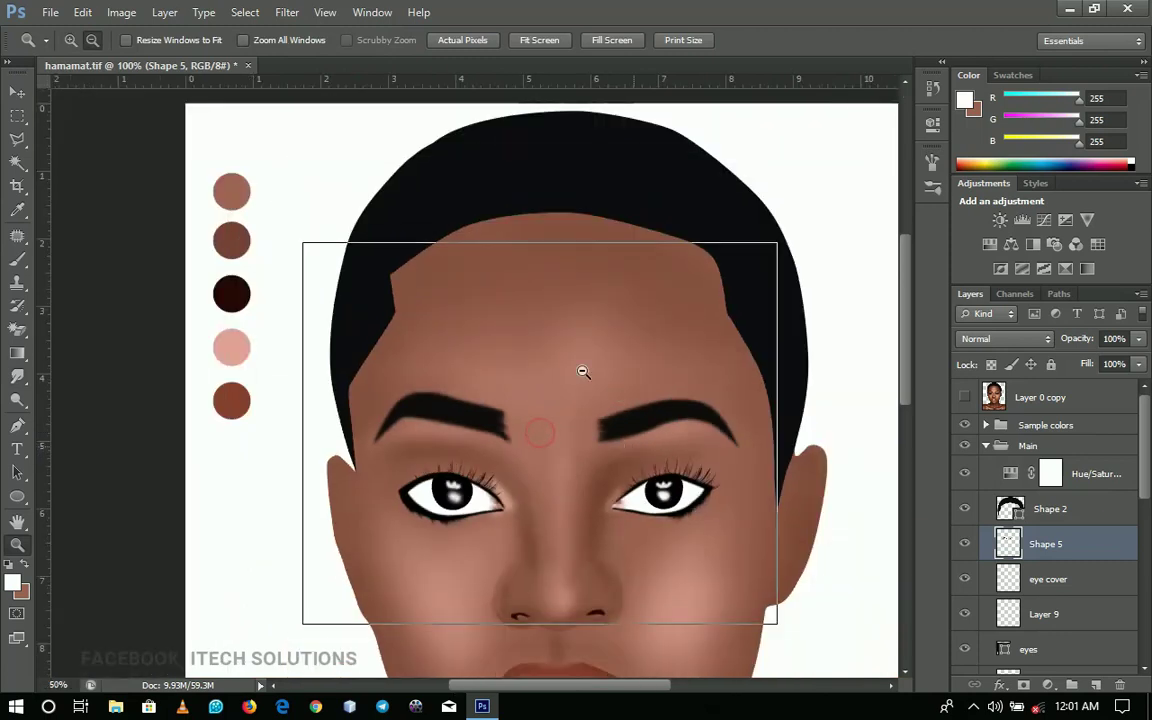
pyautogui.rightClick(586, 376)
pyautogui.click(605, 393)
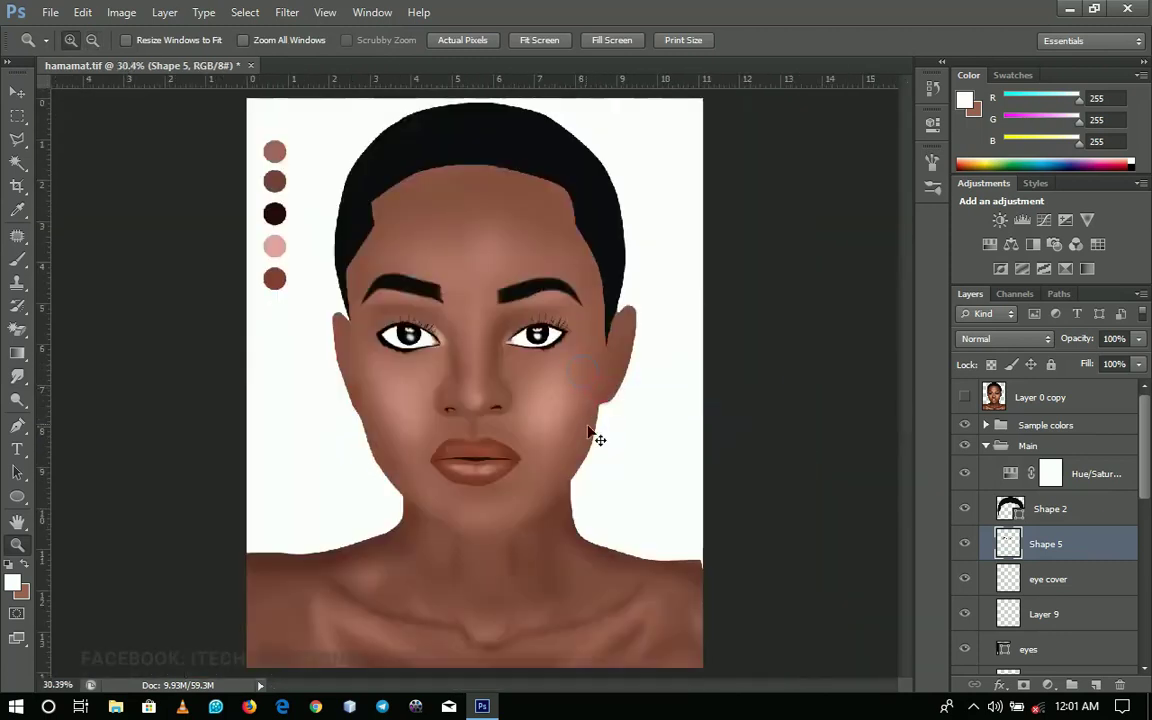
pyautogui.hotkey('ctrl', 's')
# Try a saturation of +31 on the Hue/Saturation adjustment layer and check its effect on the portrait
pyautogui.click(1050, 508)
pyautogui.click(975, 473)
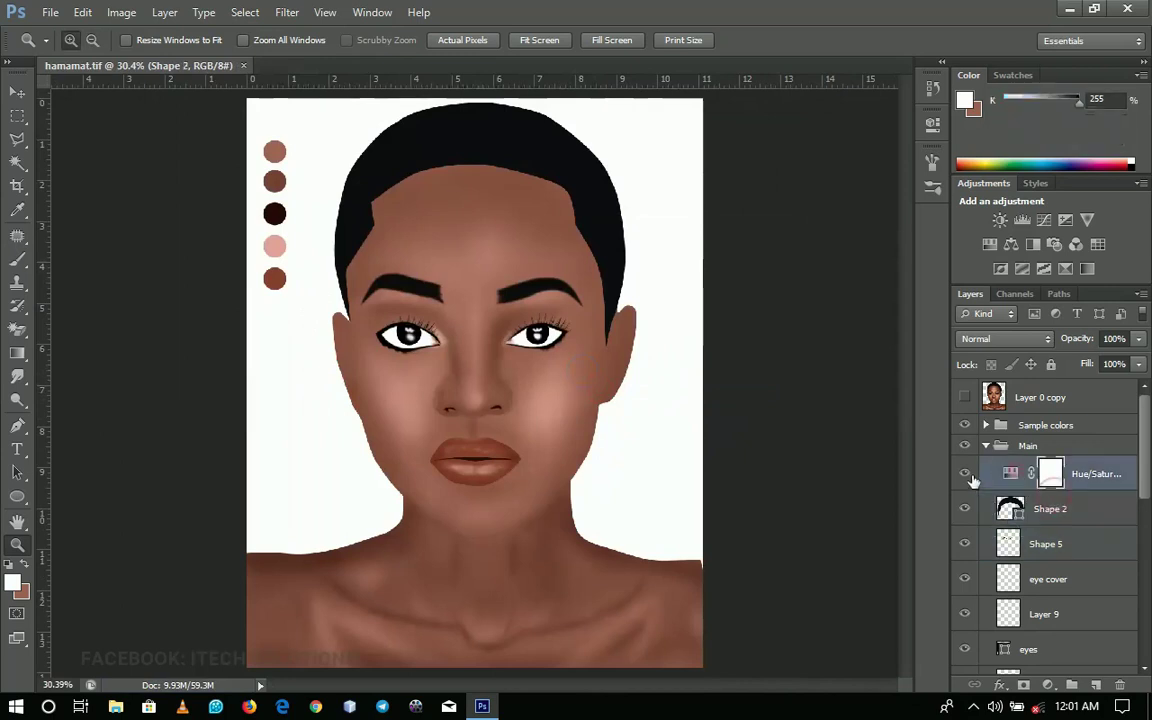
pyautogui.doubleClick(1010, 473)
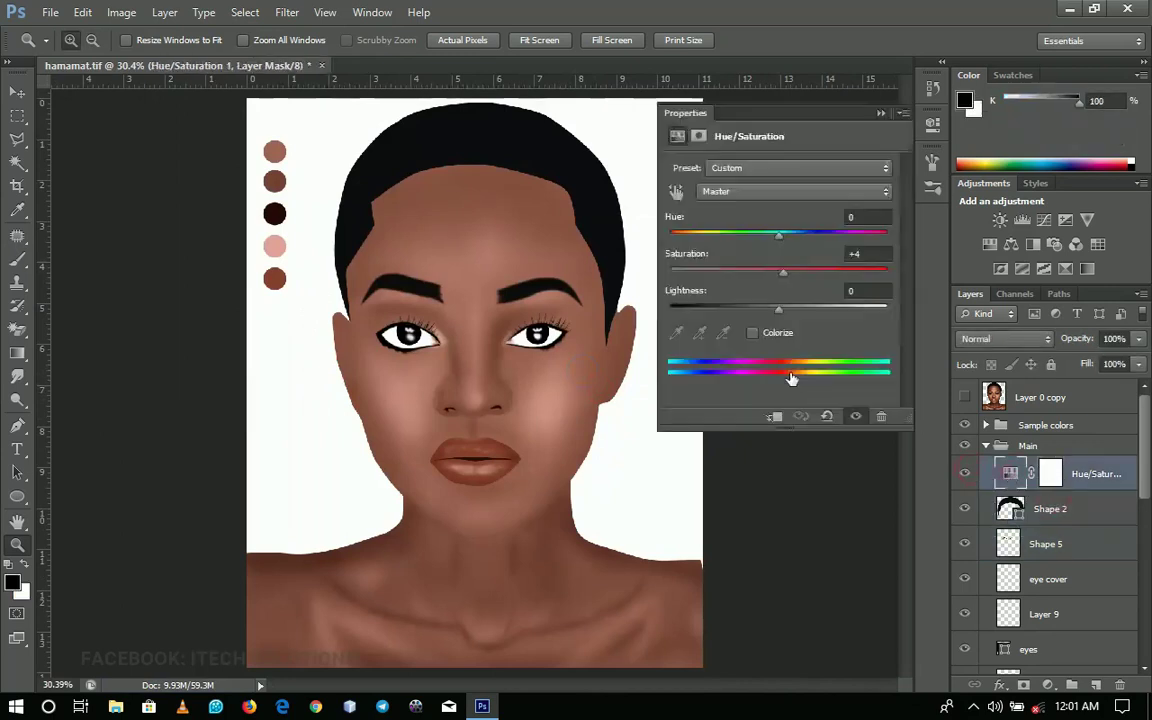
pyautogui.moveTo(785, 272); pyautogui.dragTo(814, 276)
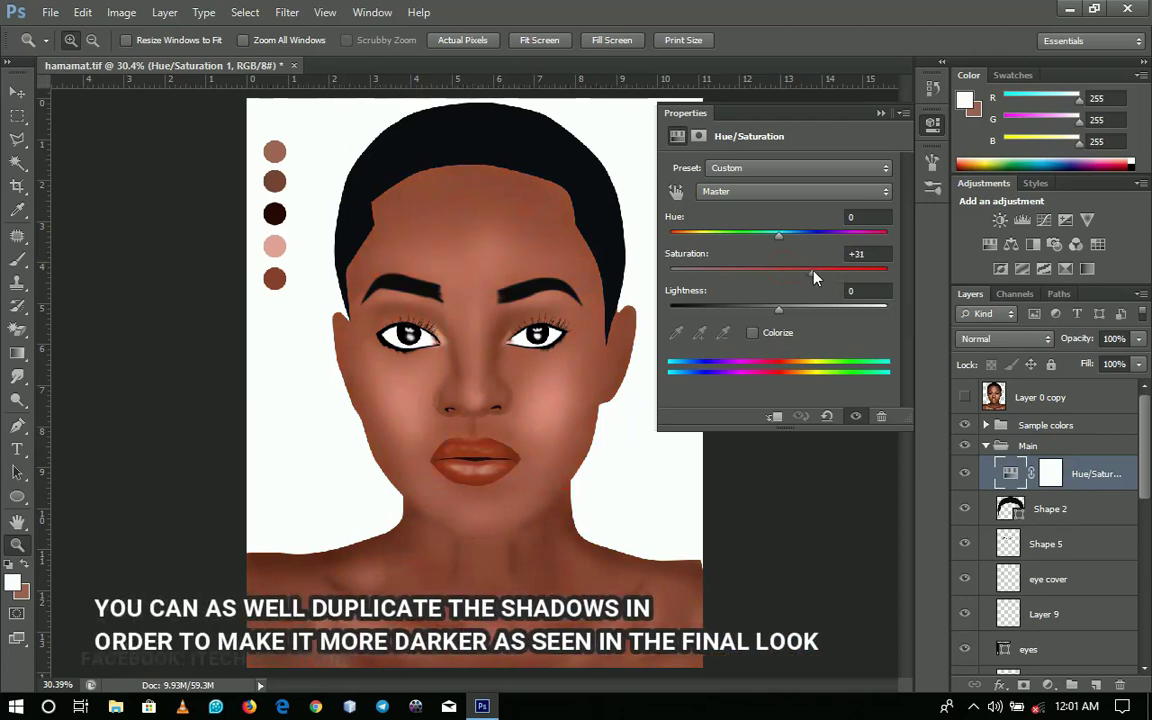
pyautogui.click(879, 113)
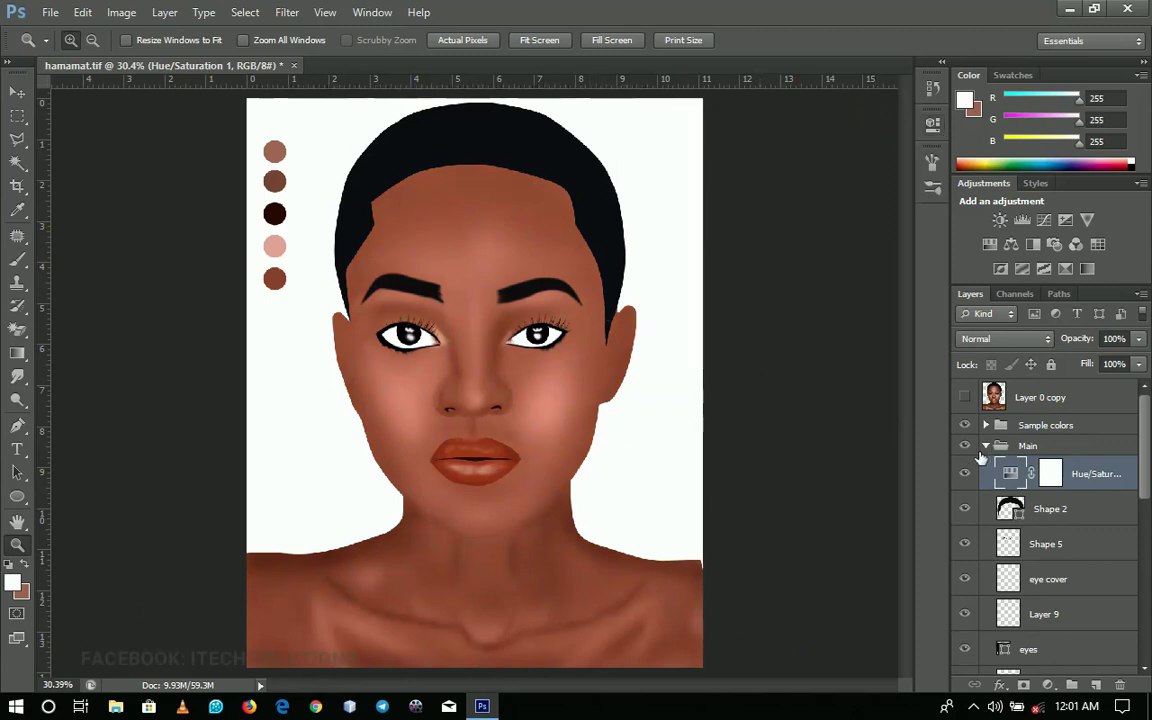
pyautogui.click(488, 153)
pyautogui.click(488, 153)
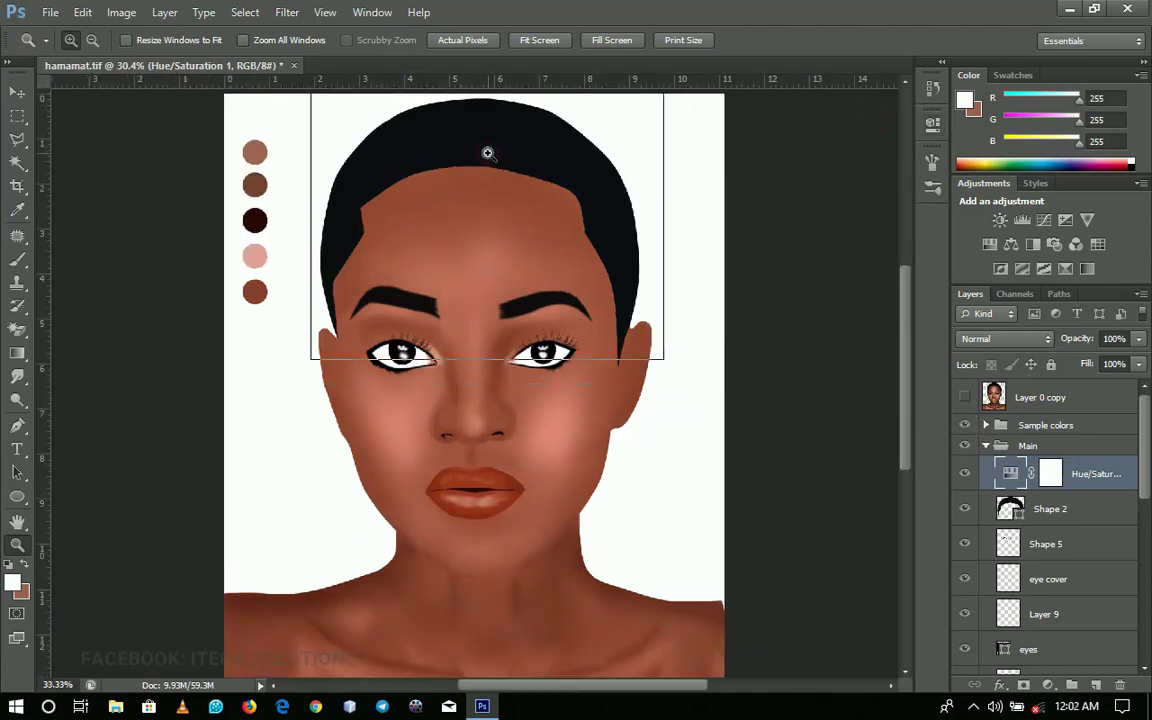
pyautogui.moveTo(488, 154); pyautogui.dragTo(520, 253)
pyautogui.rightClick(549, 223)
pyautogui.click(577, 237)
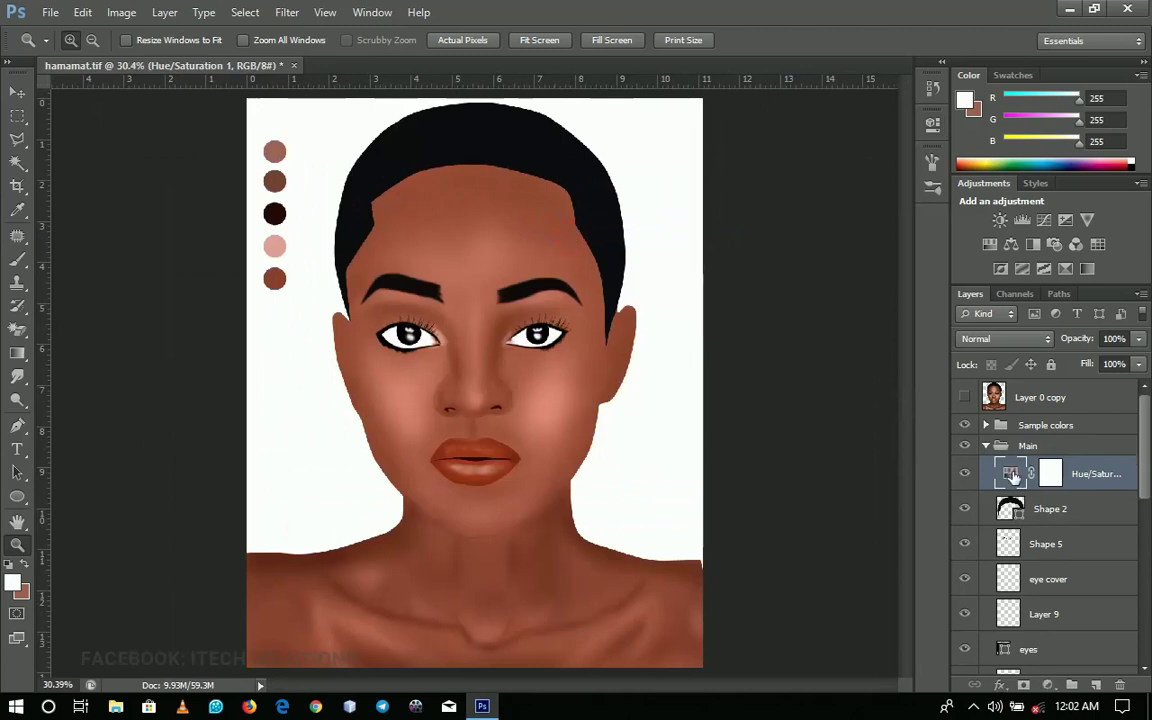
# Set the Hue/Saturation adjustment's saturation to +9 and compare the portrait with the reference photo in Layer 0 copy
pyautogui.doubleClick(1012, 474)
pyautogui.moveTo(798, 276); pyautogui.dragTo(788, 272)
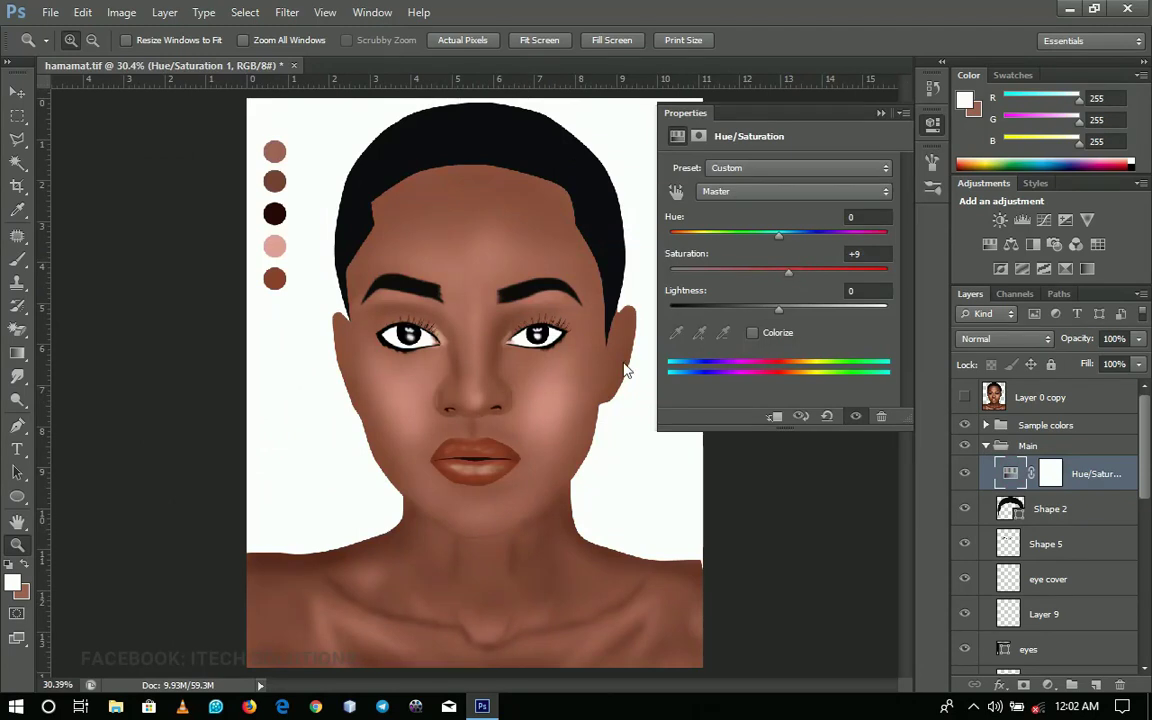
pyautogui.click(494, 364)
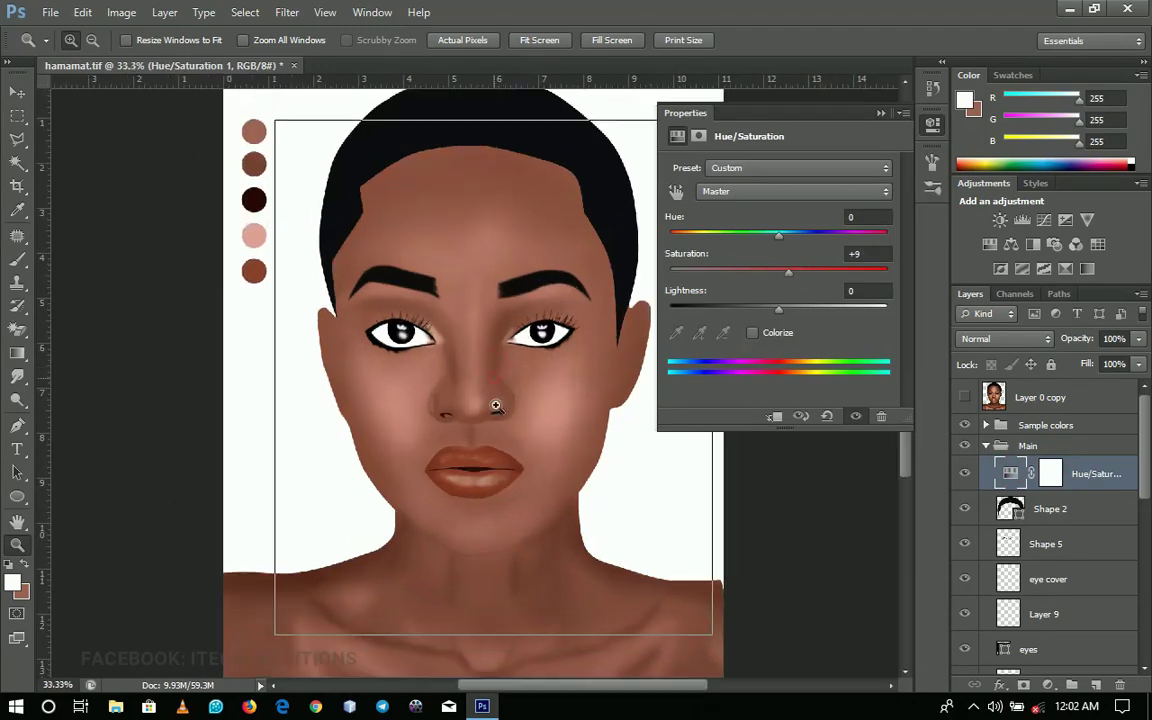
pyautogui.click(496, 404)
pyautogui.rightClick(521, 411)
pyautogui.click(565, 427)
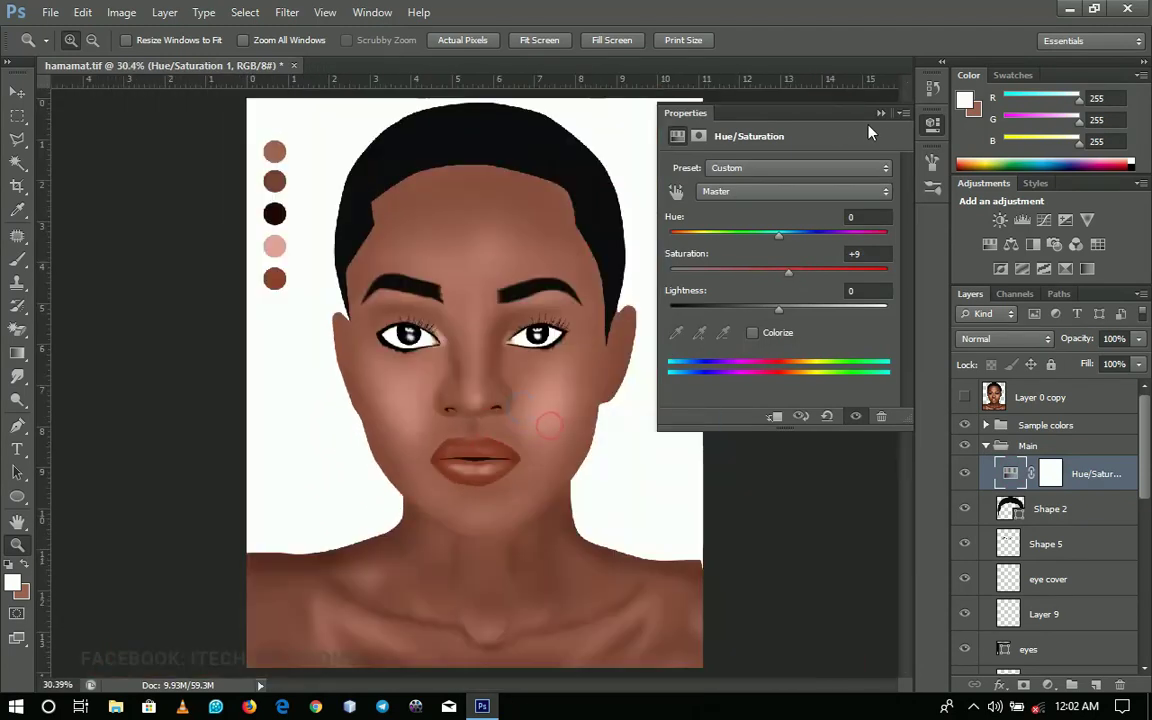
pyautogui.click(965, 398)
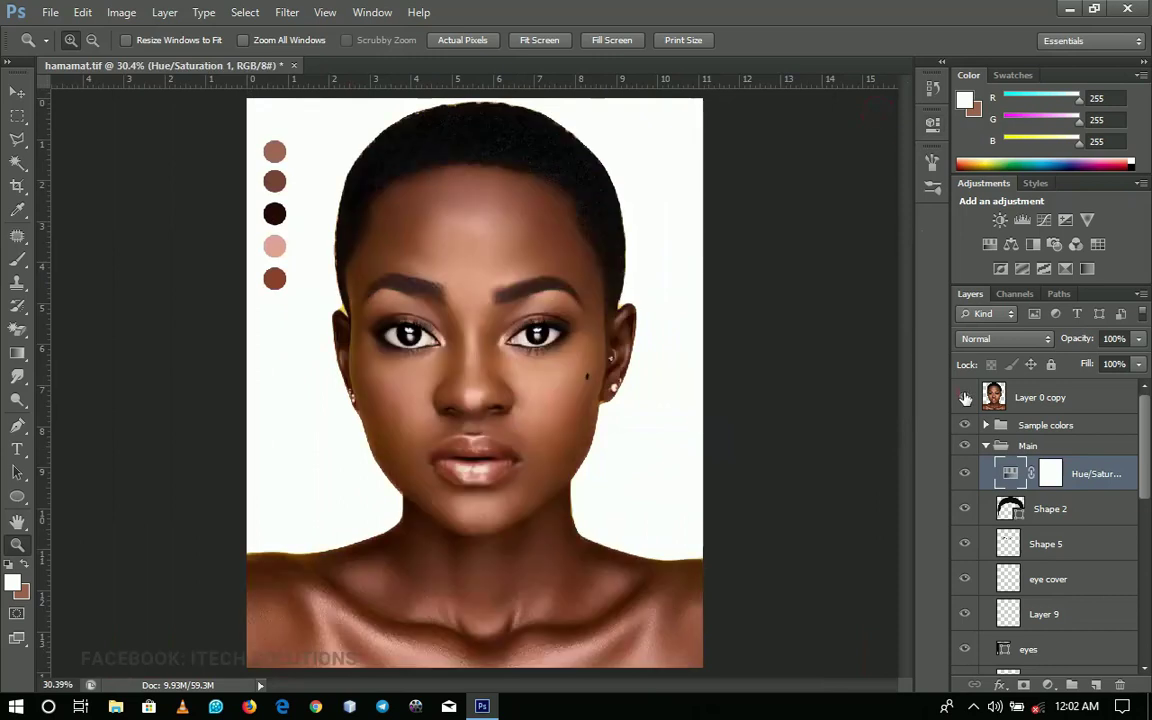
pyautogui.click(965, 398)
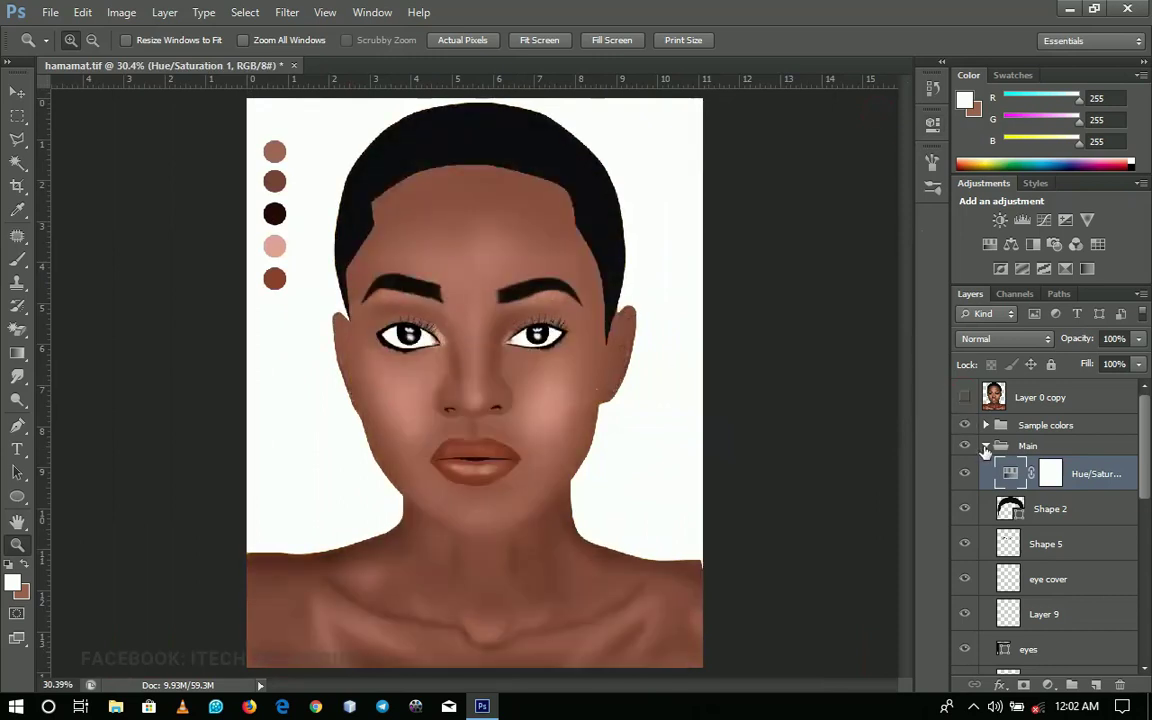
# Add a new layer above Shape 5 and show the reference photo for painting the cheek mole
pyautogui.click(1046, 545)
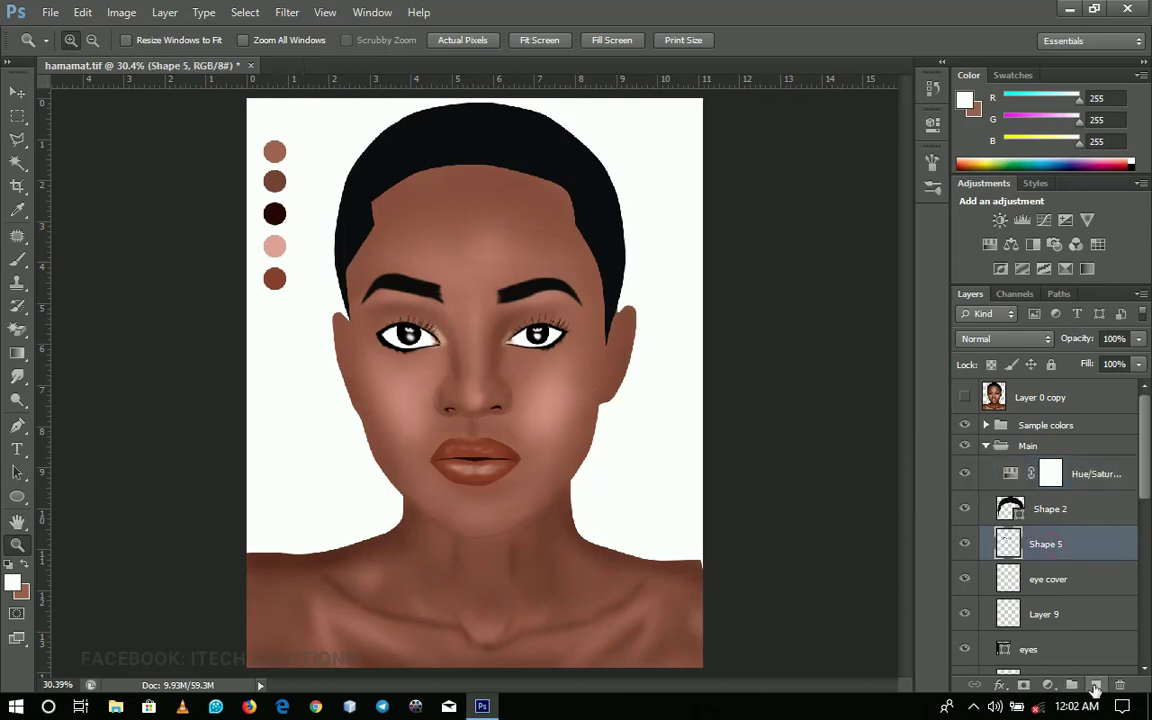
pyautogui.hotkey('ctrl', 'shift', 'alt', 'n')
pyautogui.click(965, 397)
pyautogui.press('b')
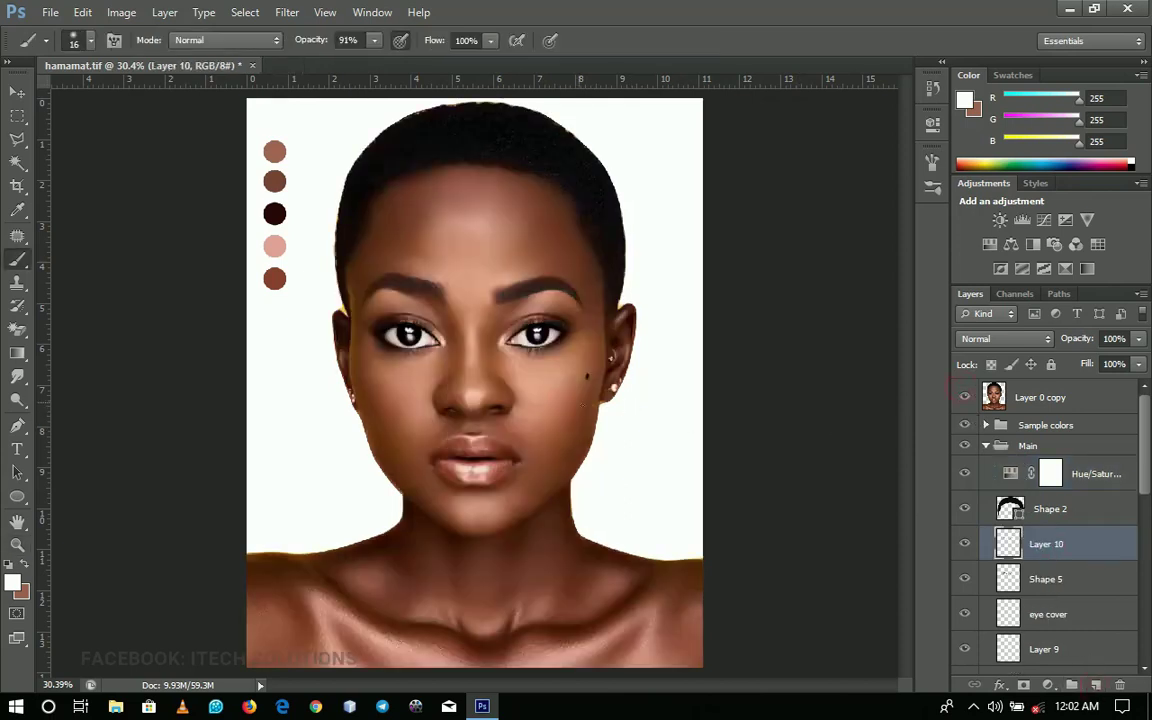
# Paint the cheek mole over the reference in black with a 16 px brush at 79% flow, and hide the reference photo
pyautogui.press('z')
pyautogui.click(600, 366)
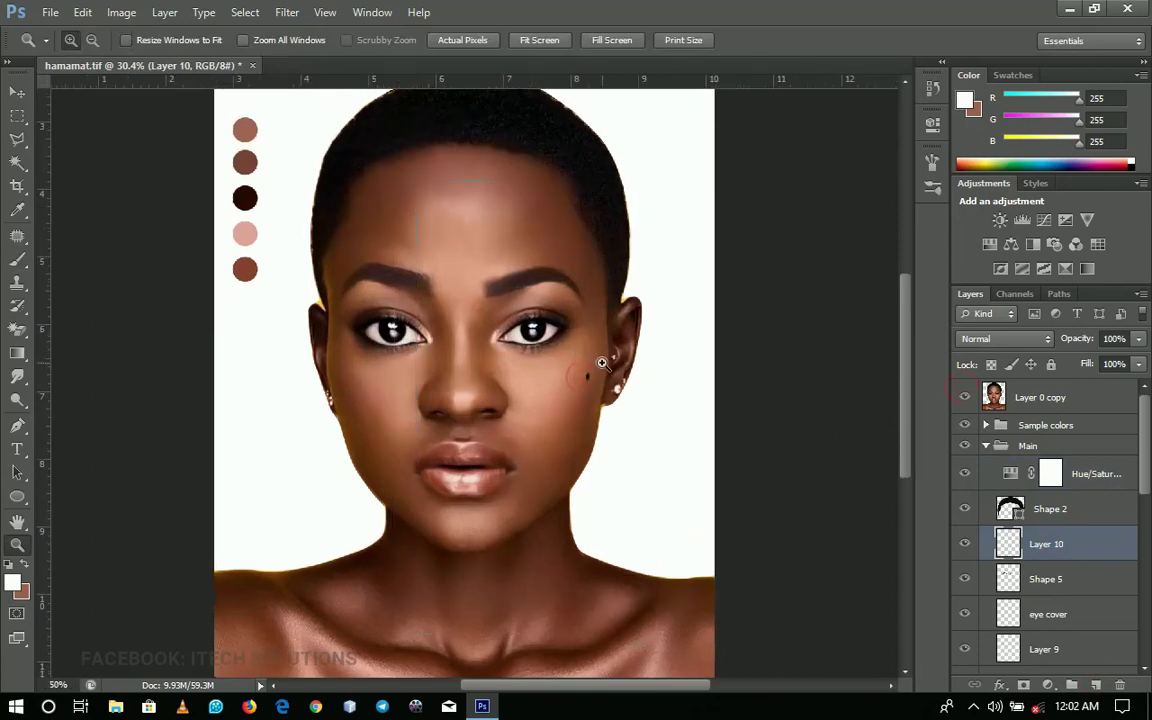
pyautogui.click(603, 363)
pyautogui.click(603, 363)
pyautogui.press('b')
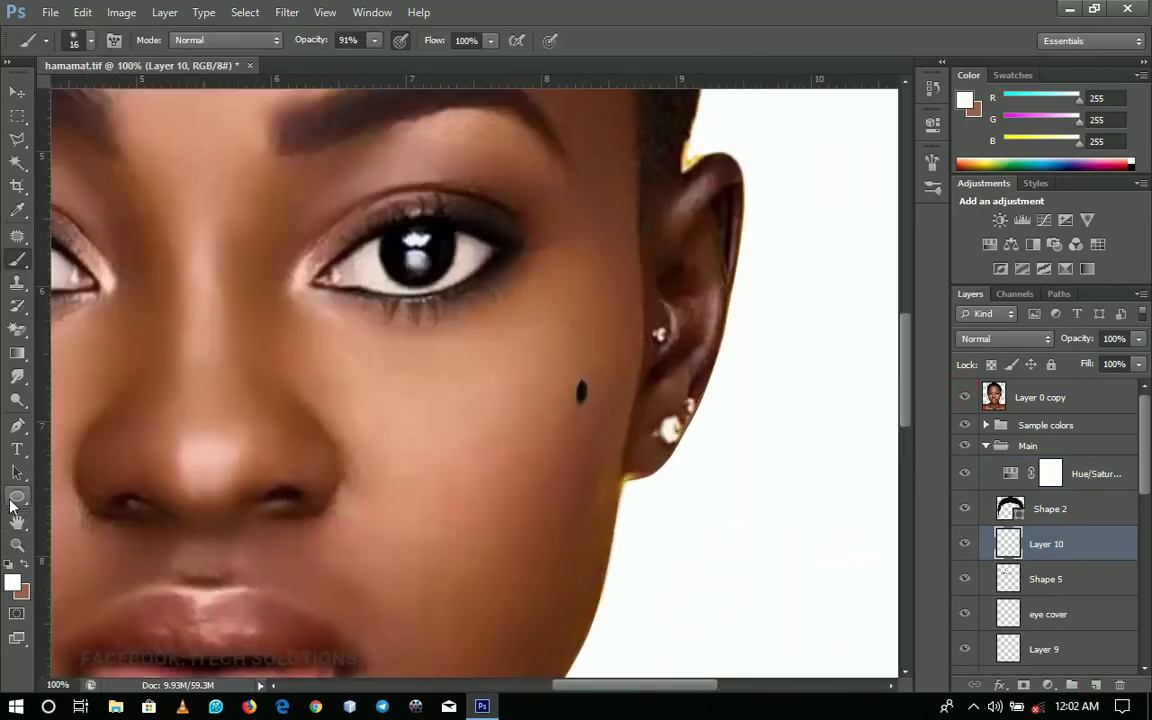
pyautogui.press('d')
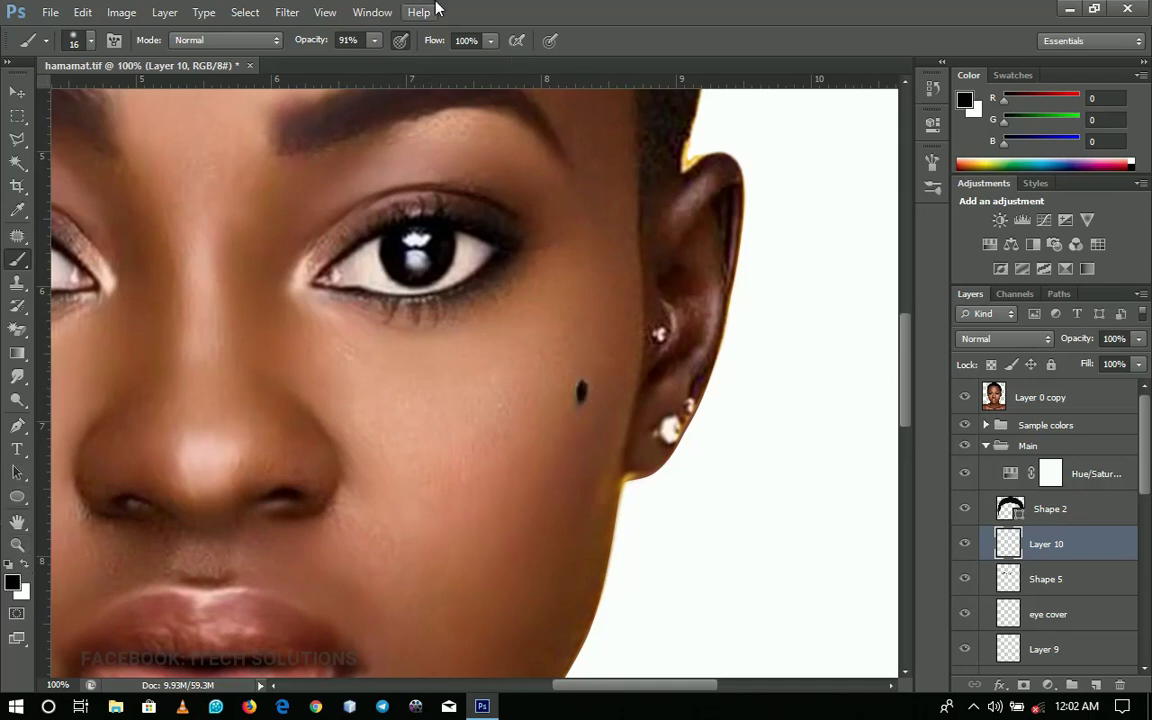
pyautogui.click(490, 40)
pyautogui.moveTo(489, 61); pyautogui.dragTo(472, 61)
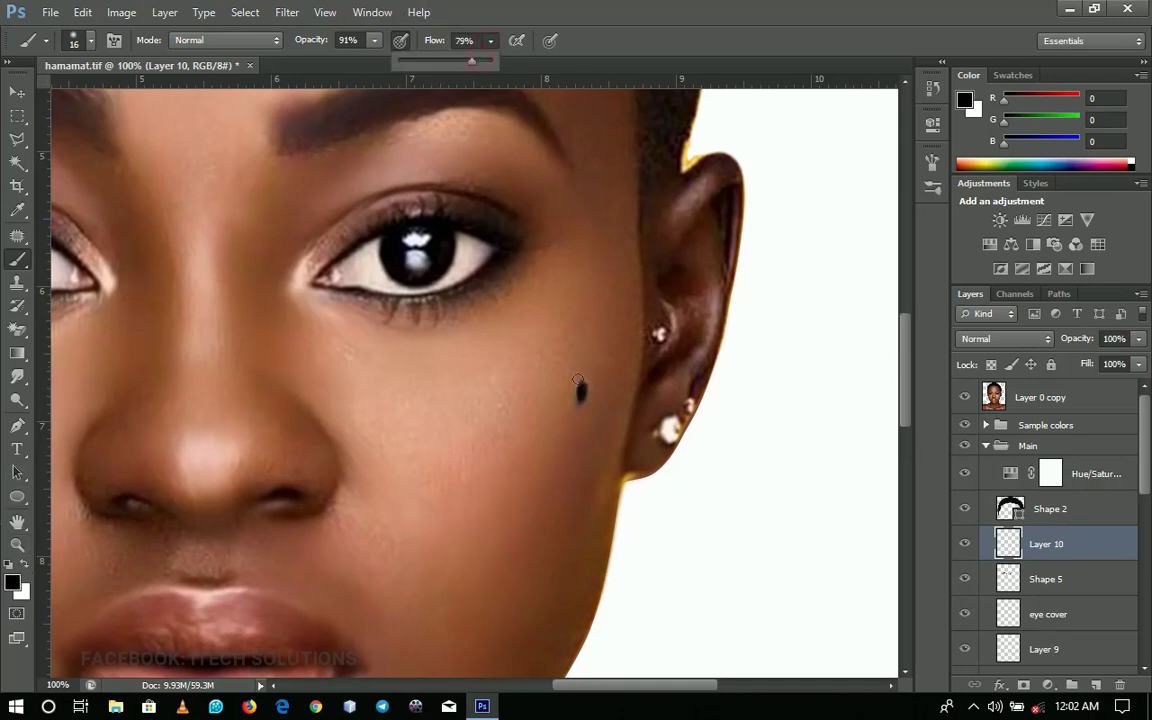
pyautogui.click(581, 392)
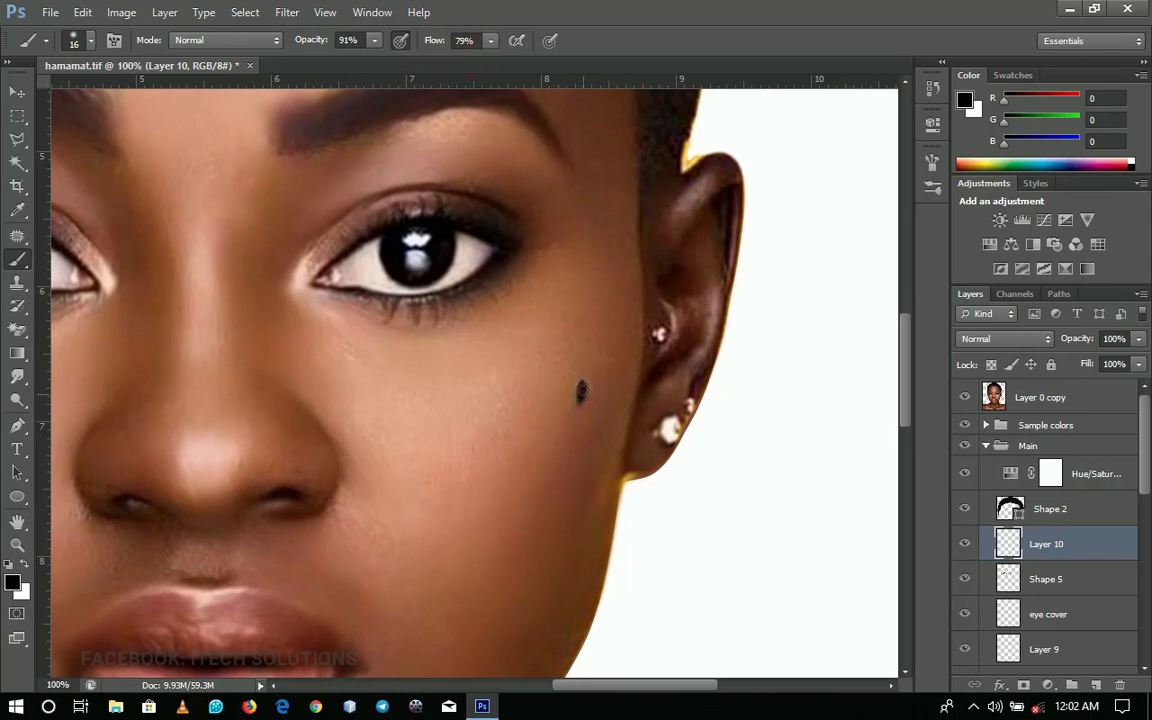
pyautogui.click(965, 400)
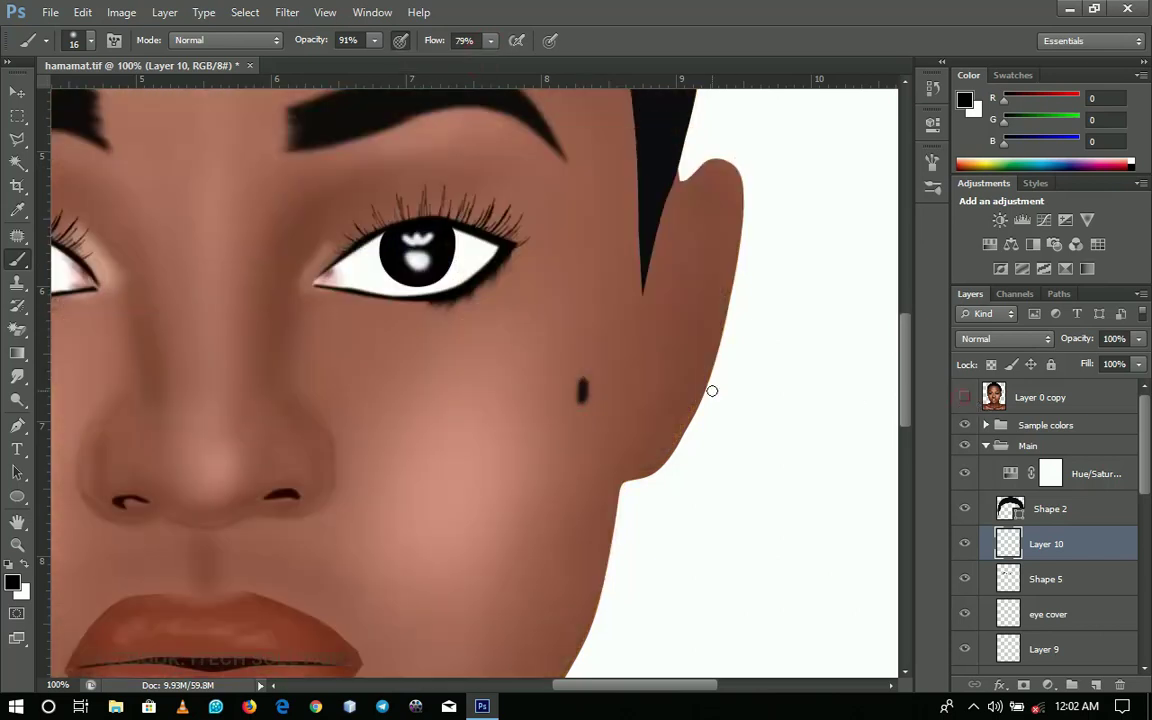
pyautogui.press('s')
pyautogui.click(538, 411)
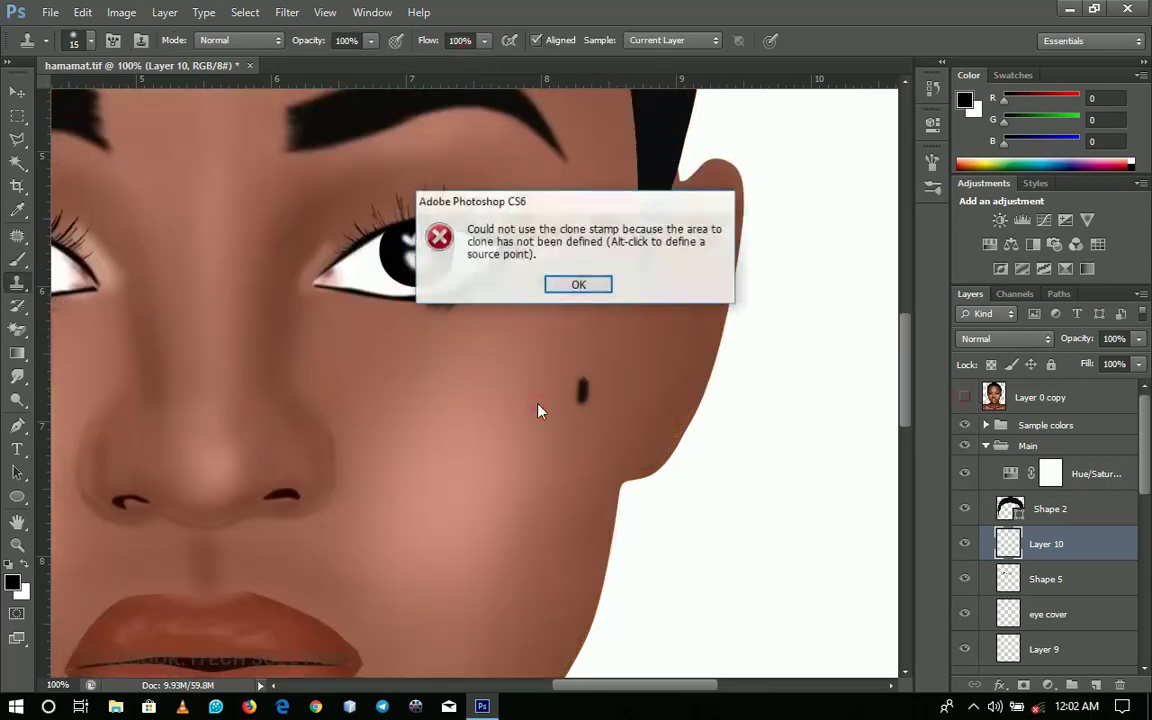
pyautogui.click(590, 284)
pyautogui.press('b')
pyautogui.rightClick(583, 316)
pyautogui.rightClick(529, 303)
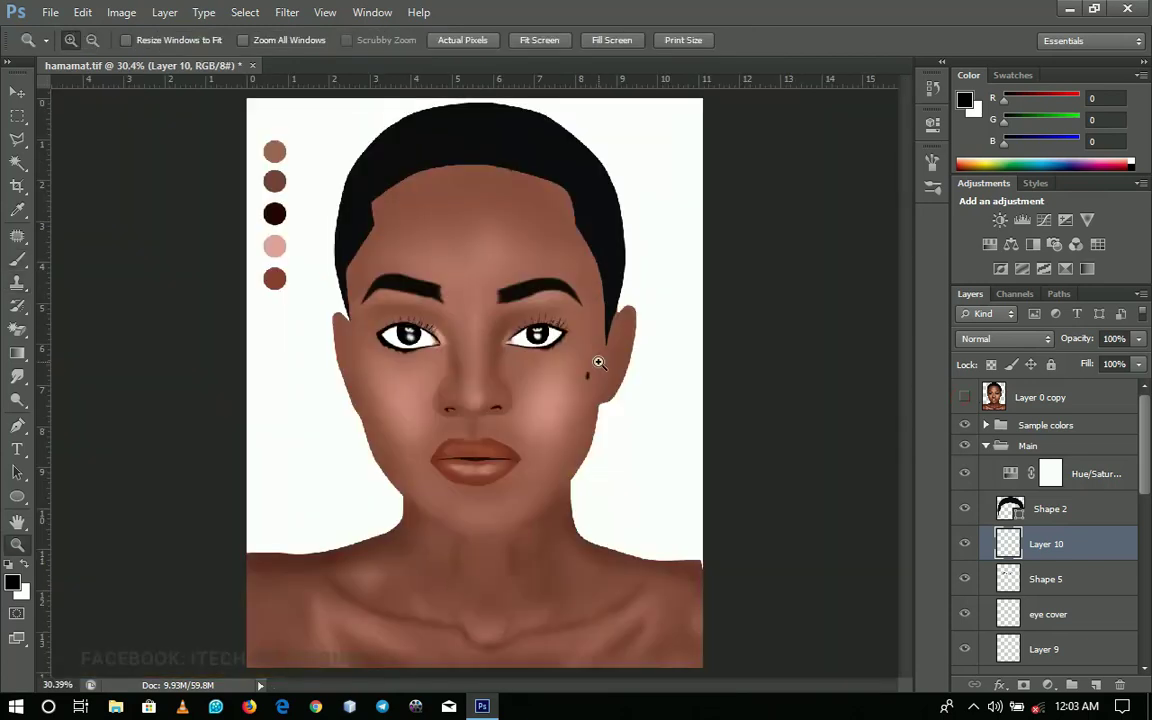
# Examine the painted portrait up close, from the cheek mole and facial features to the neck, collarbones and forehead
pyautogui.click(599, 362)
pyautogui.click(605, 361)
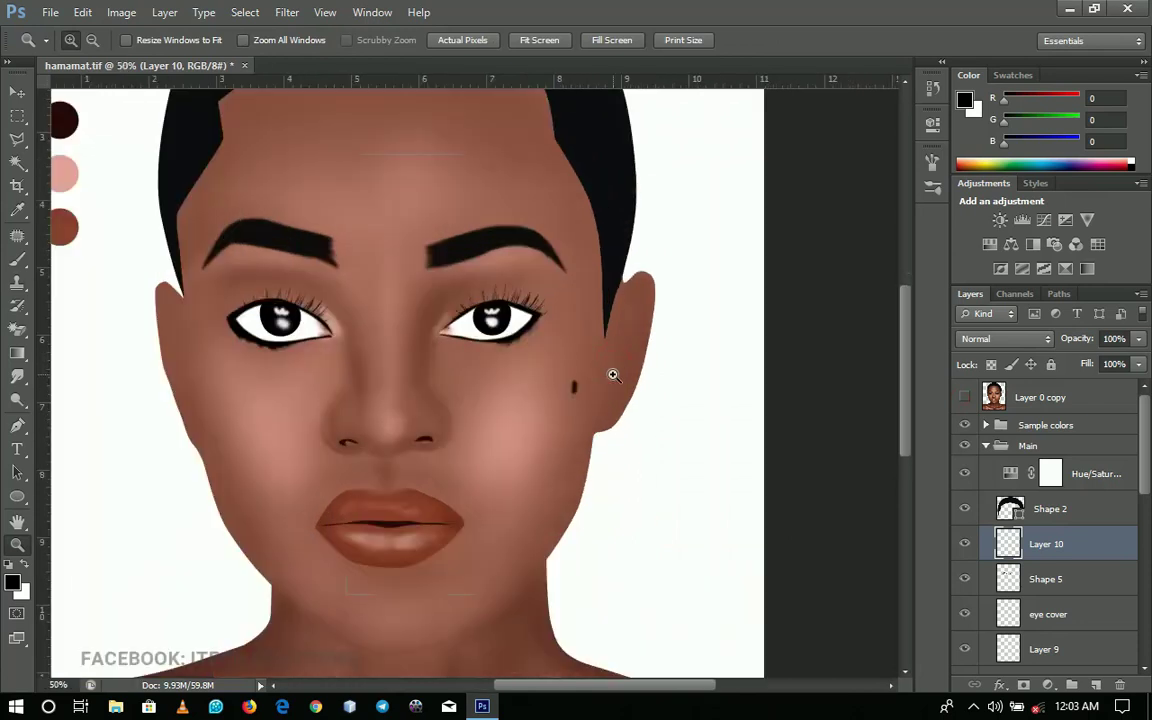
pyautogui.click(613, 375)
pyautogui.moveTo(620, 368); pyautogui.dragTo(692, 442)
pyautogui.moveTo(618, 501); pyautogui.dragTo(625, 170)
pyautogui.moveTo(618, 470); pyautogui.dragTo(538, 261)
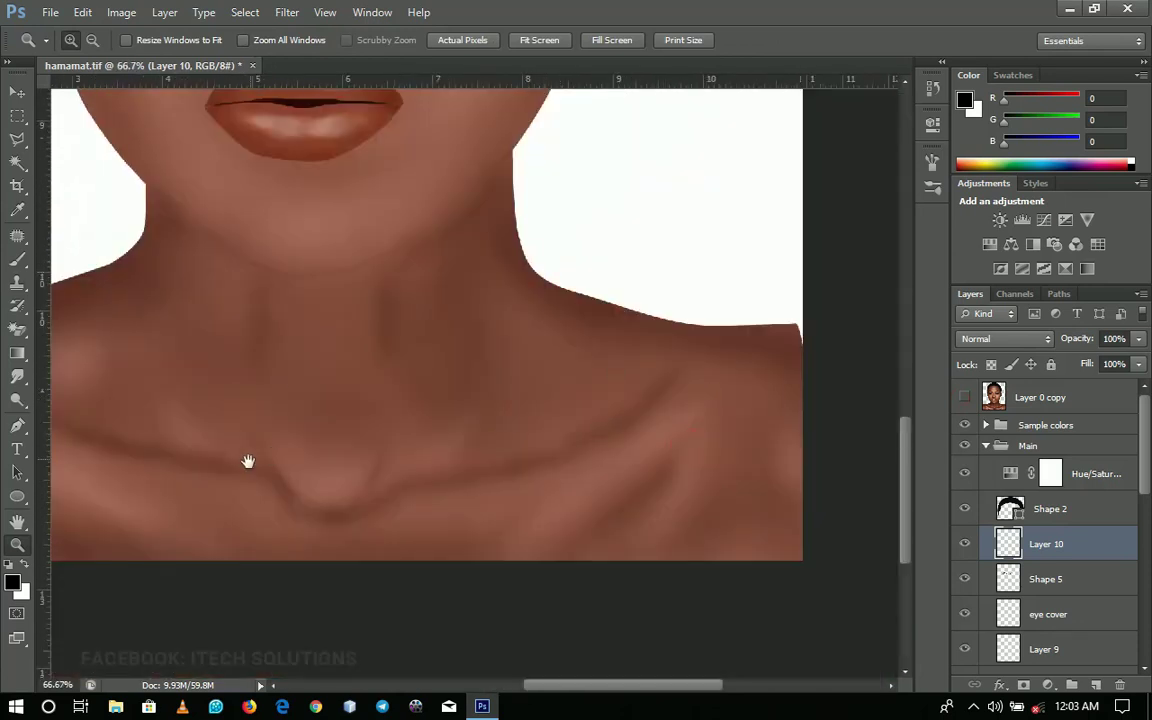
pyautogui.moveTo(319, 497); pyautogui.dragTo(610, 534)
pyautogui.moveTo(567, 264); pyautogui.dragTo(438, 459)
pyautogui.moveTo(588, 222); pyautogui.dragTo(764, 489)
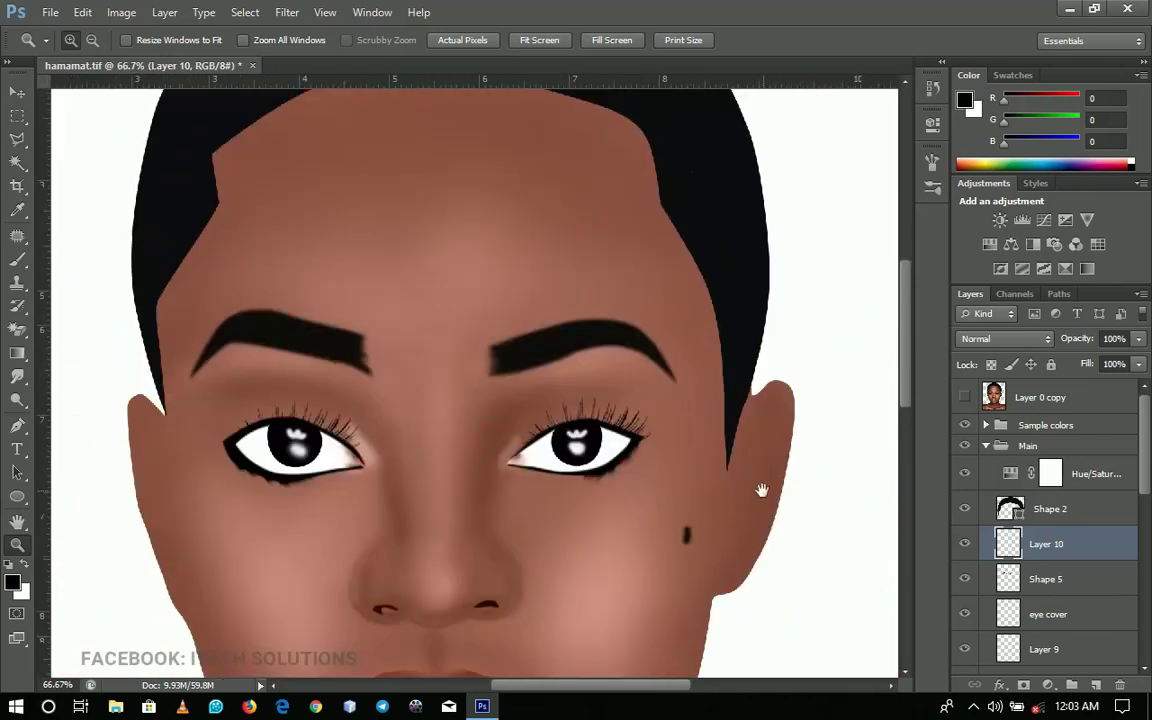
pyautogui.moveTo(671, 478); pyautogui.dragTo(622, 463)
# Select the skin shadows layer clipped to Shape 3
pyautogui.scroll(-5, 1068, 594)
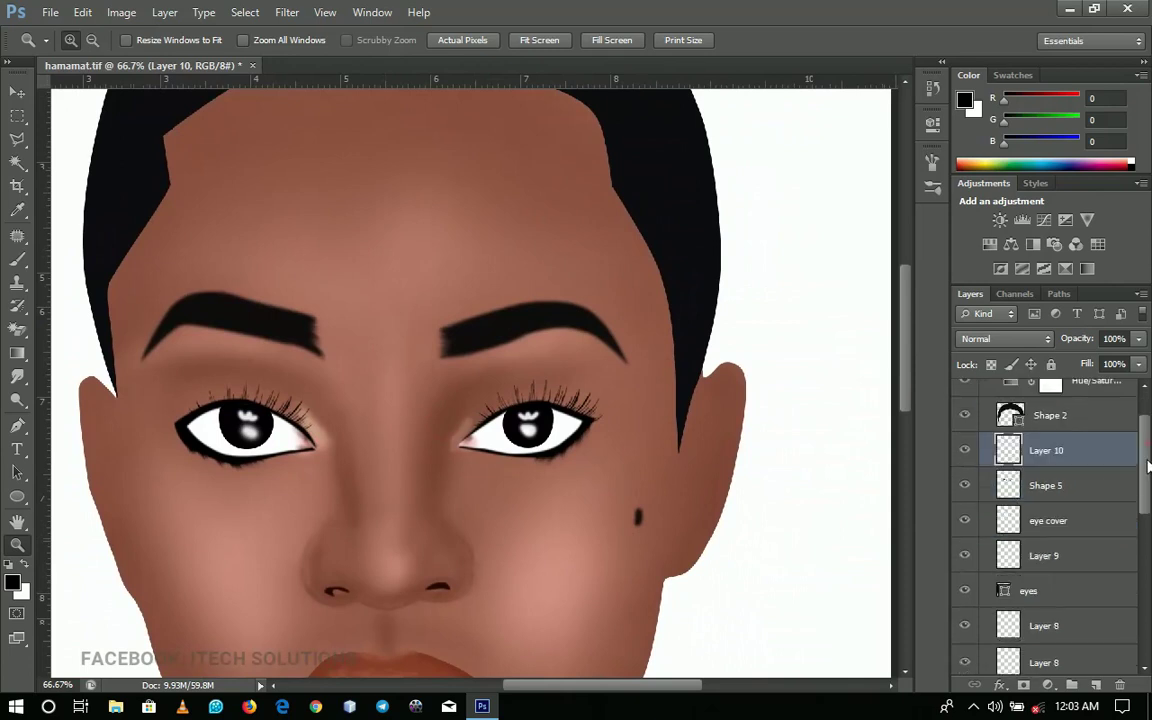
pyautogui.click(1068, 594)
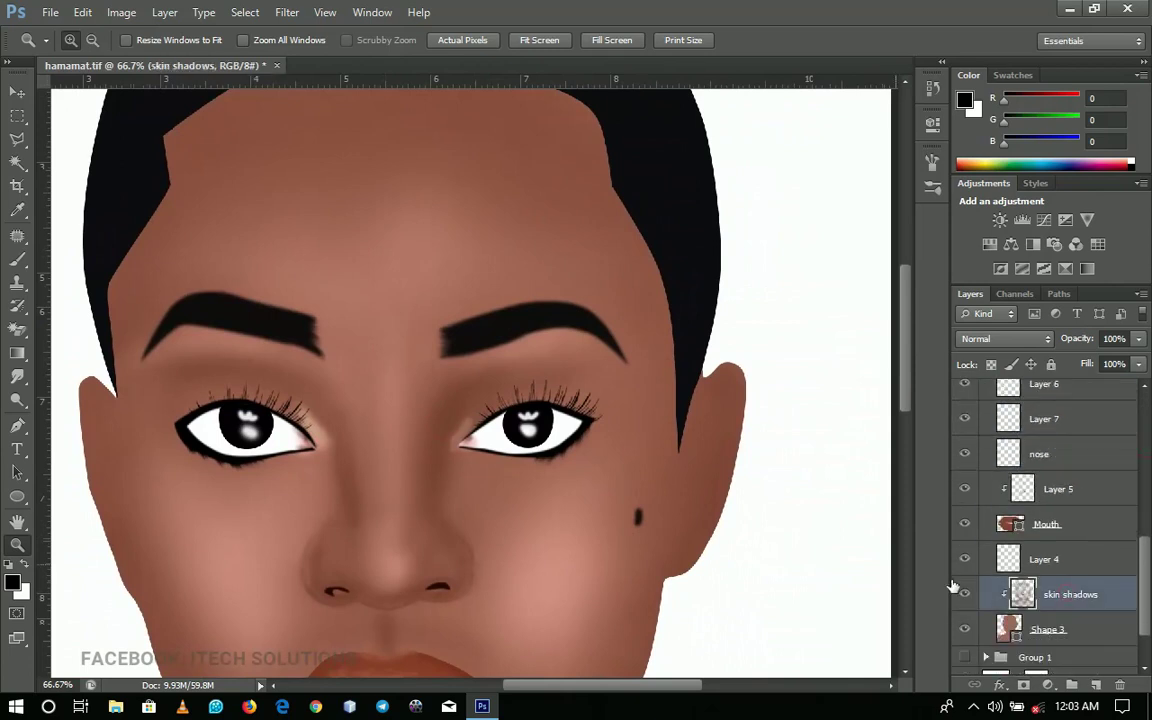
pyautogui.moveTo(582, 454); pyautogui.dragTo(519, 514)
# Select the Main layer group and collapse it
pyautogui.moveTo(1145, 588); pyautogui.dragTo(1148, 427)
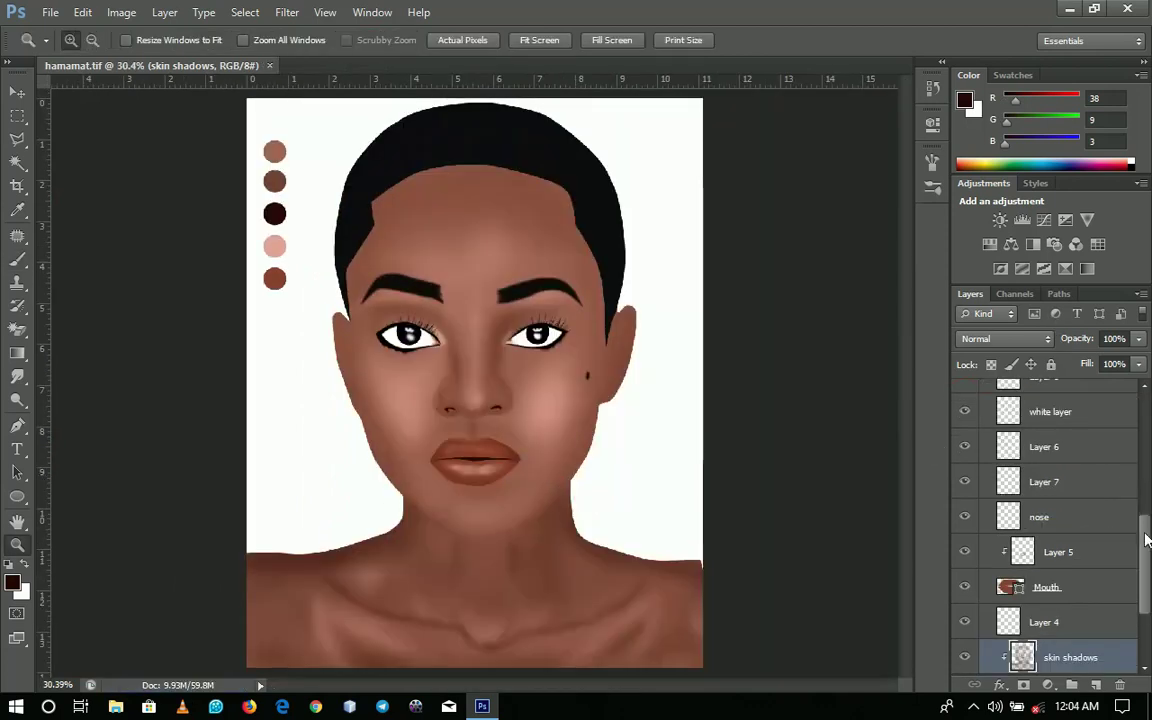
pyautogui.moveTo(1145, 538); pyautogui.dragTo(1145, 418)
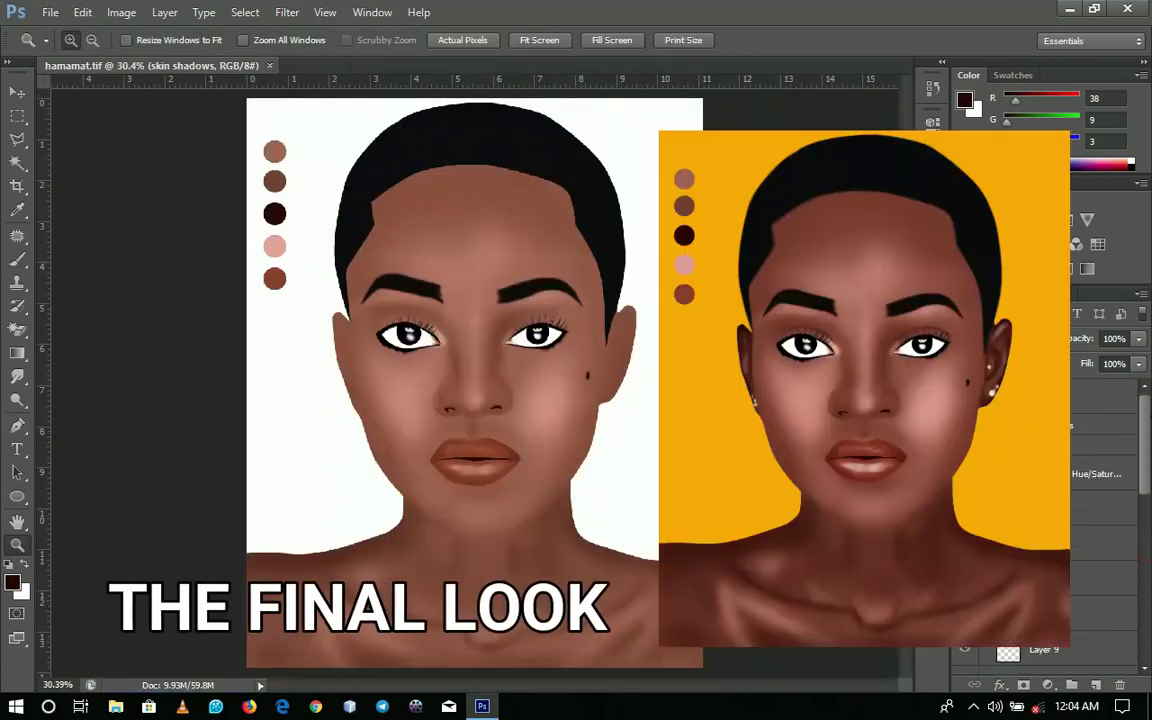
pyautogui.click(984, 444)
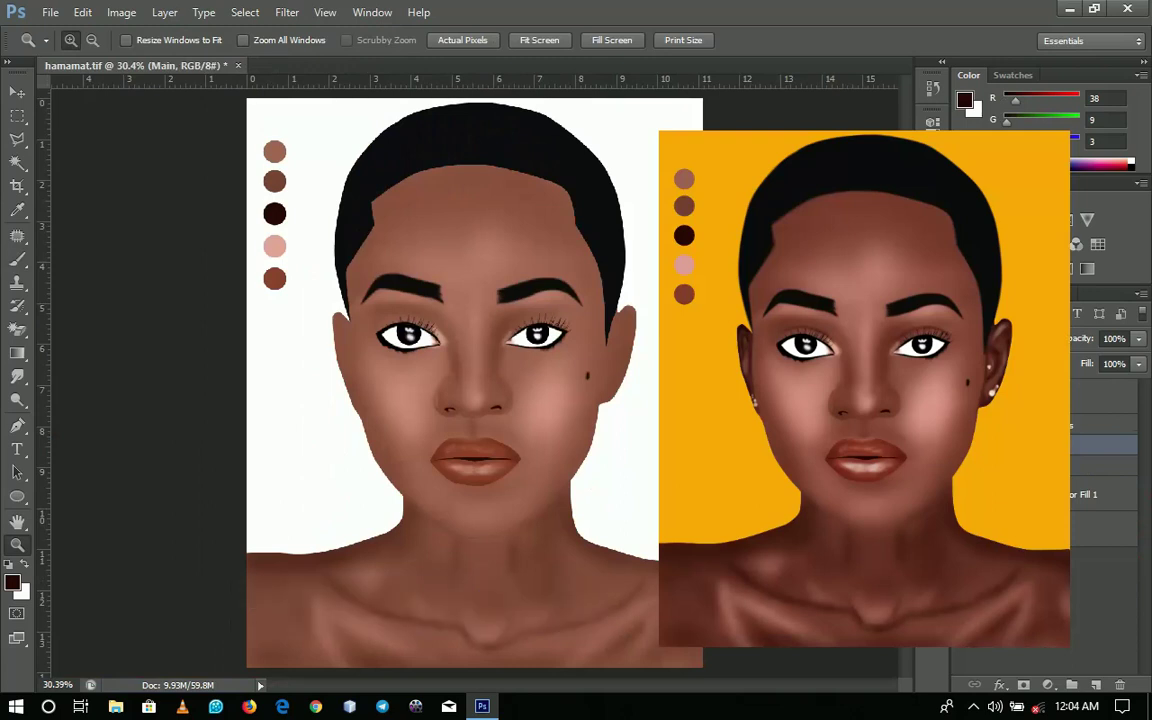